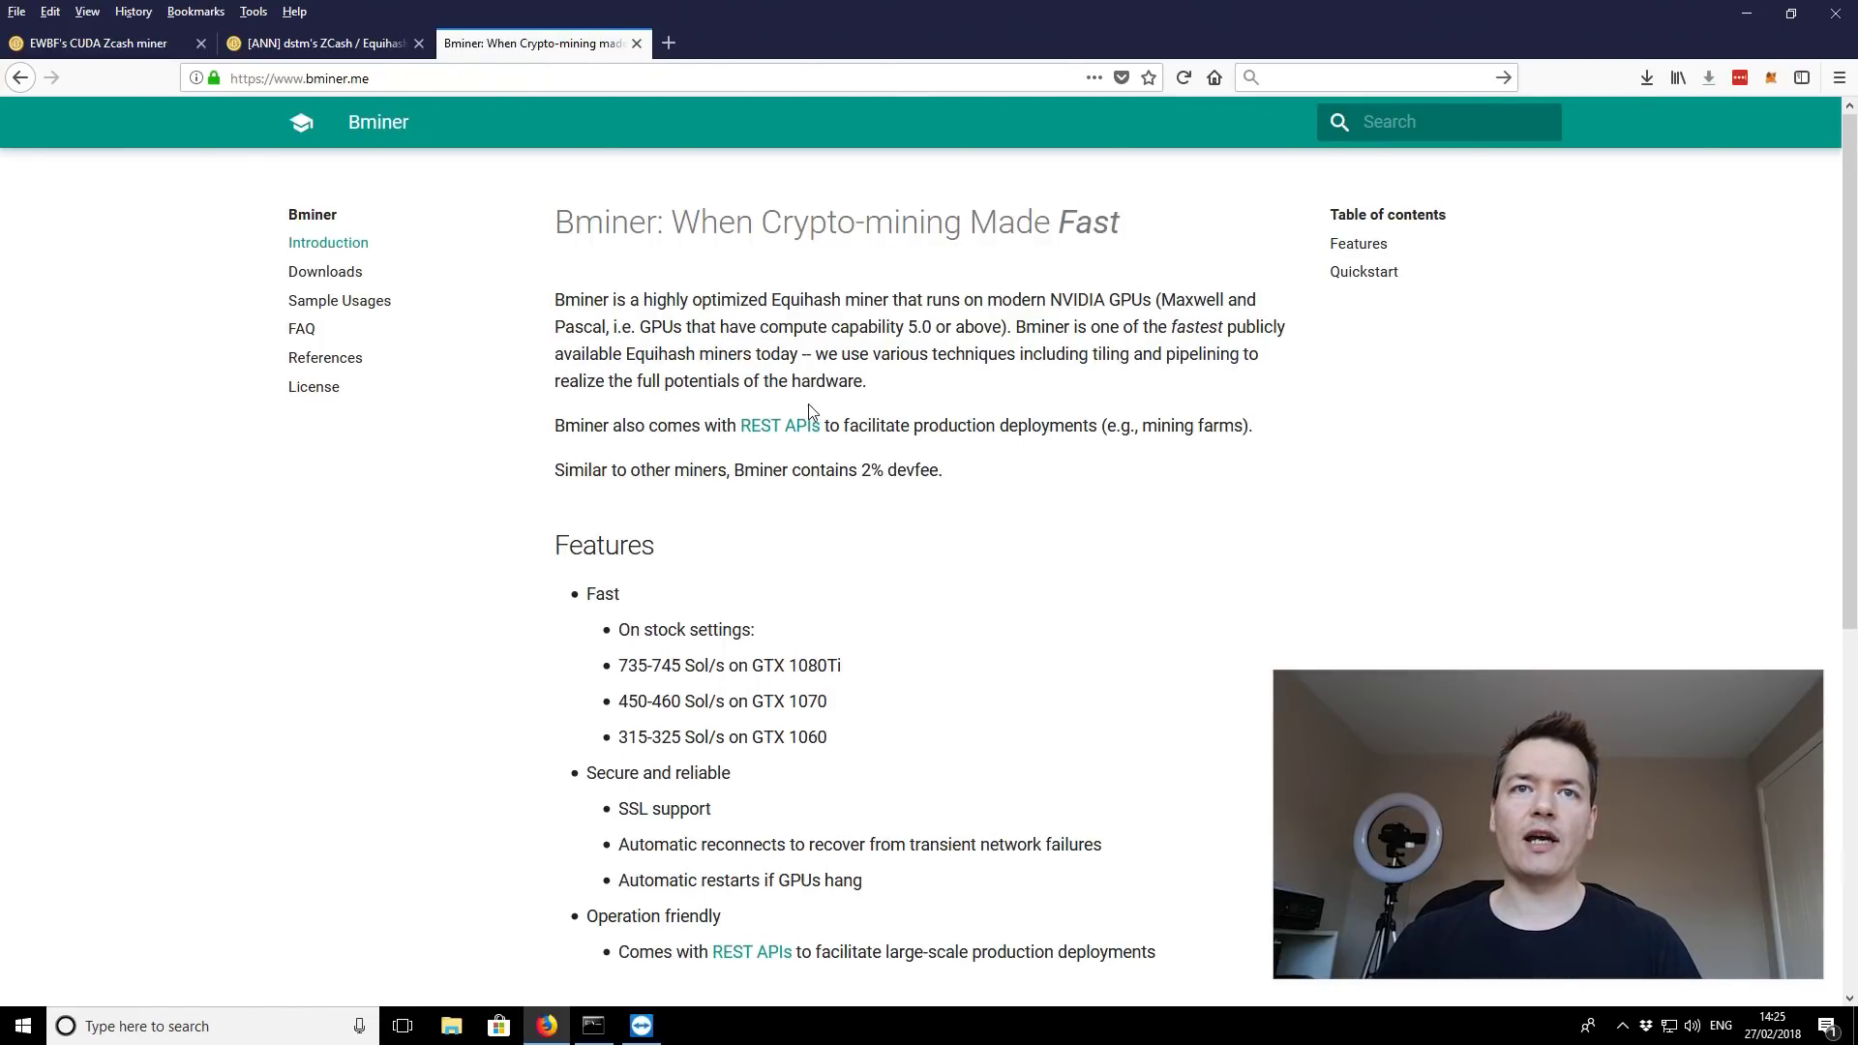
Step: Review the stock-settings mining speeds, remaining features and Quickstart instructions on the Bminer introduction page
scroll(809, 404, down, 2)
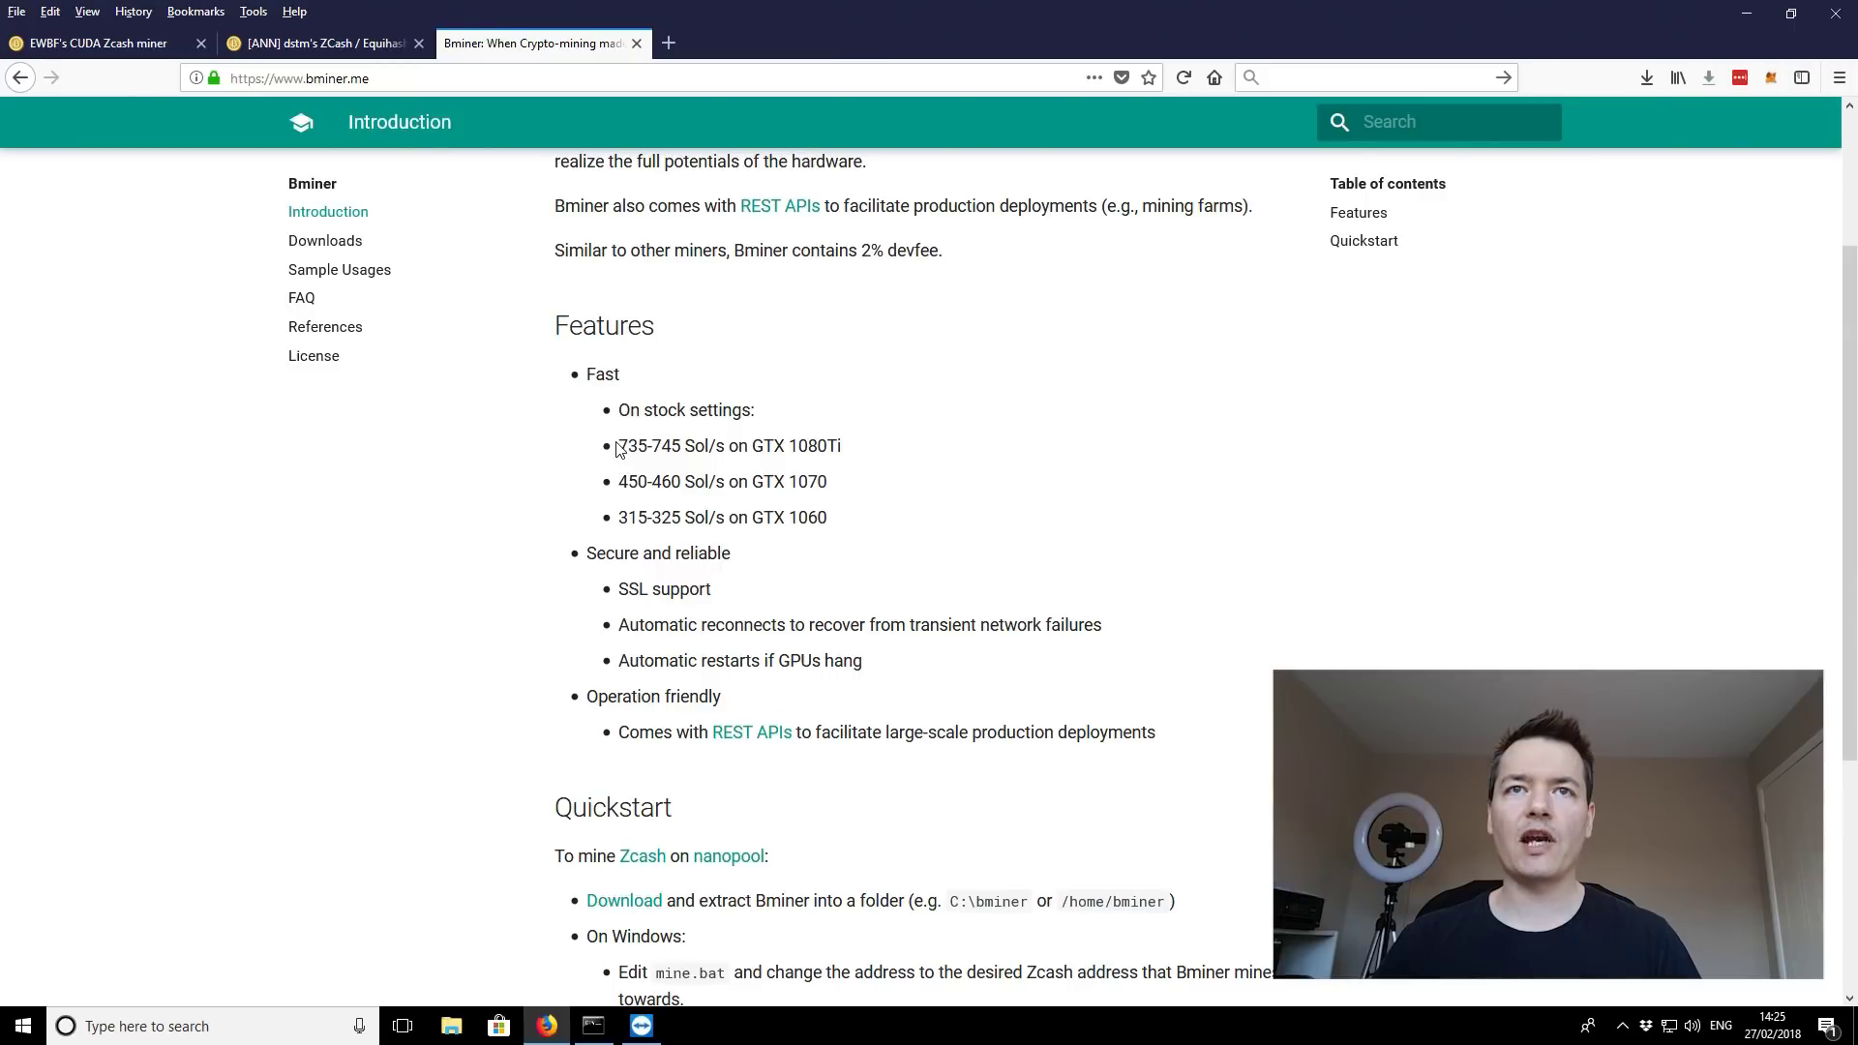
drag(617, 445, 868, 454)
click(868, 455)
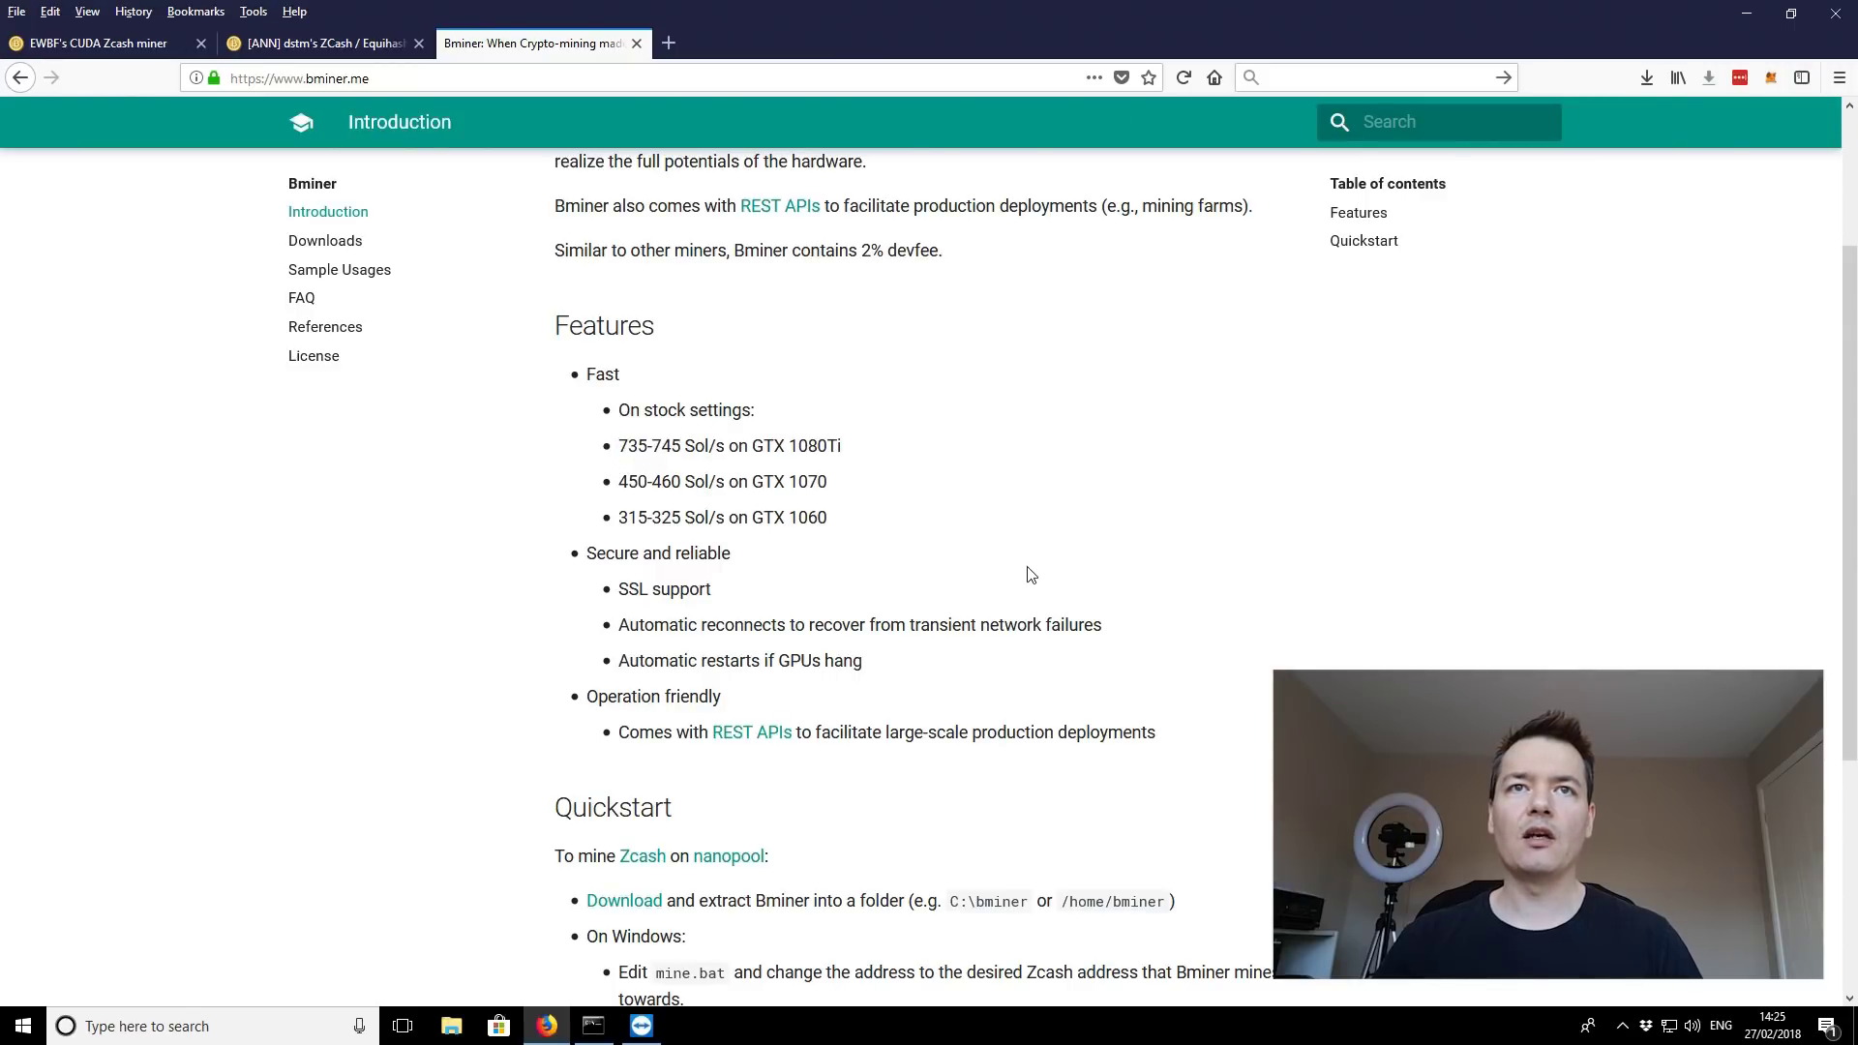
scroll(1029, 570, down, 1)
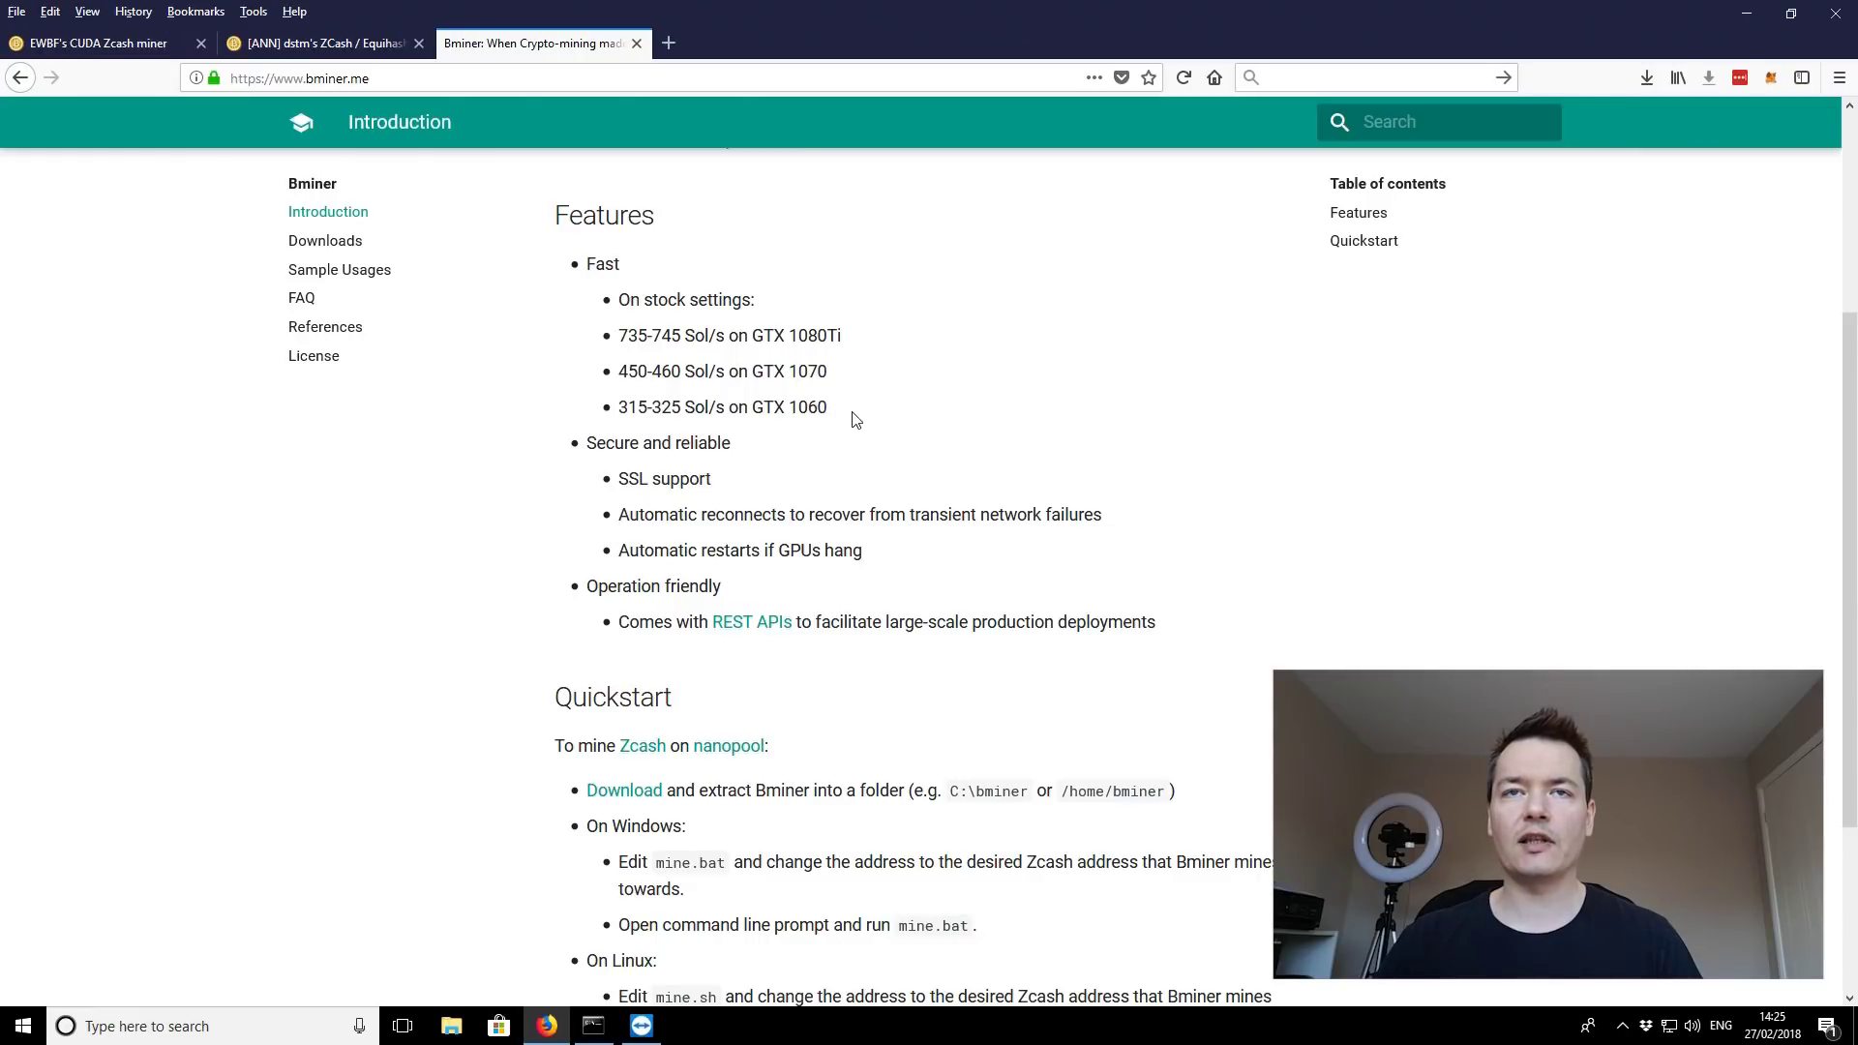
scroll(854, 414, down, 2)
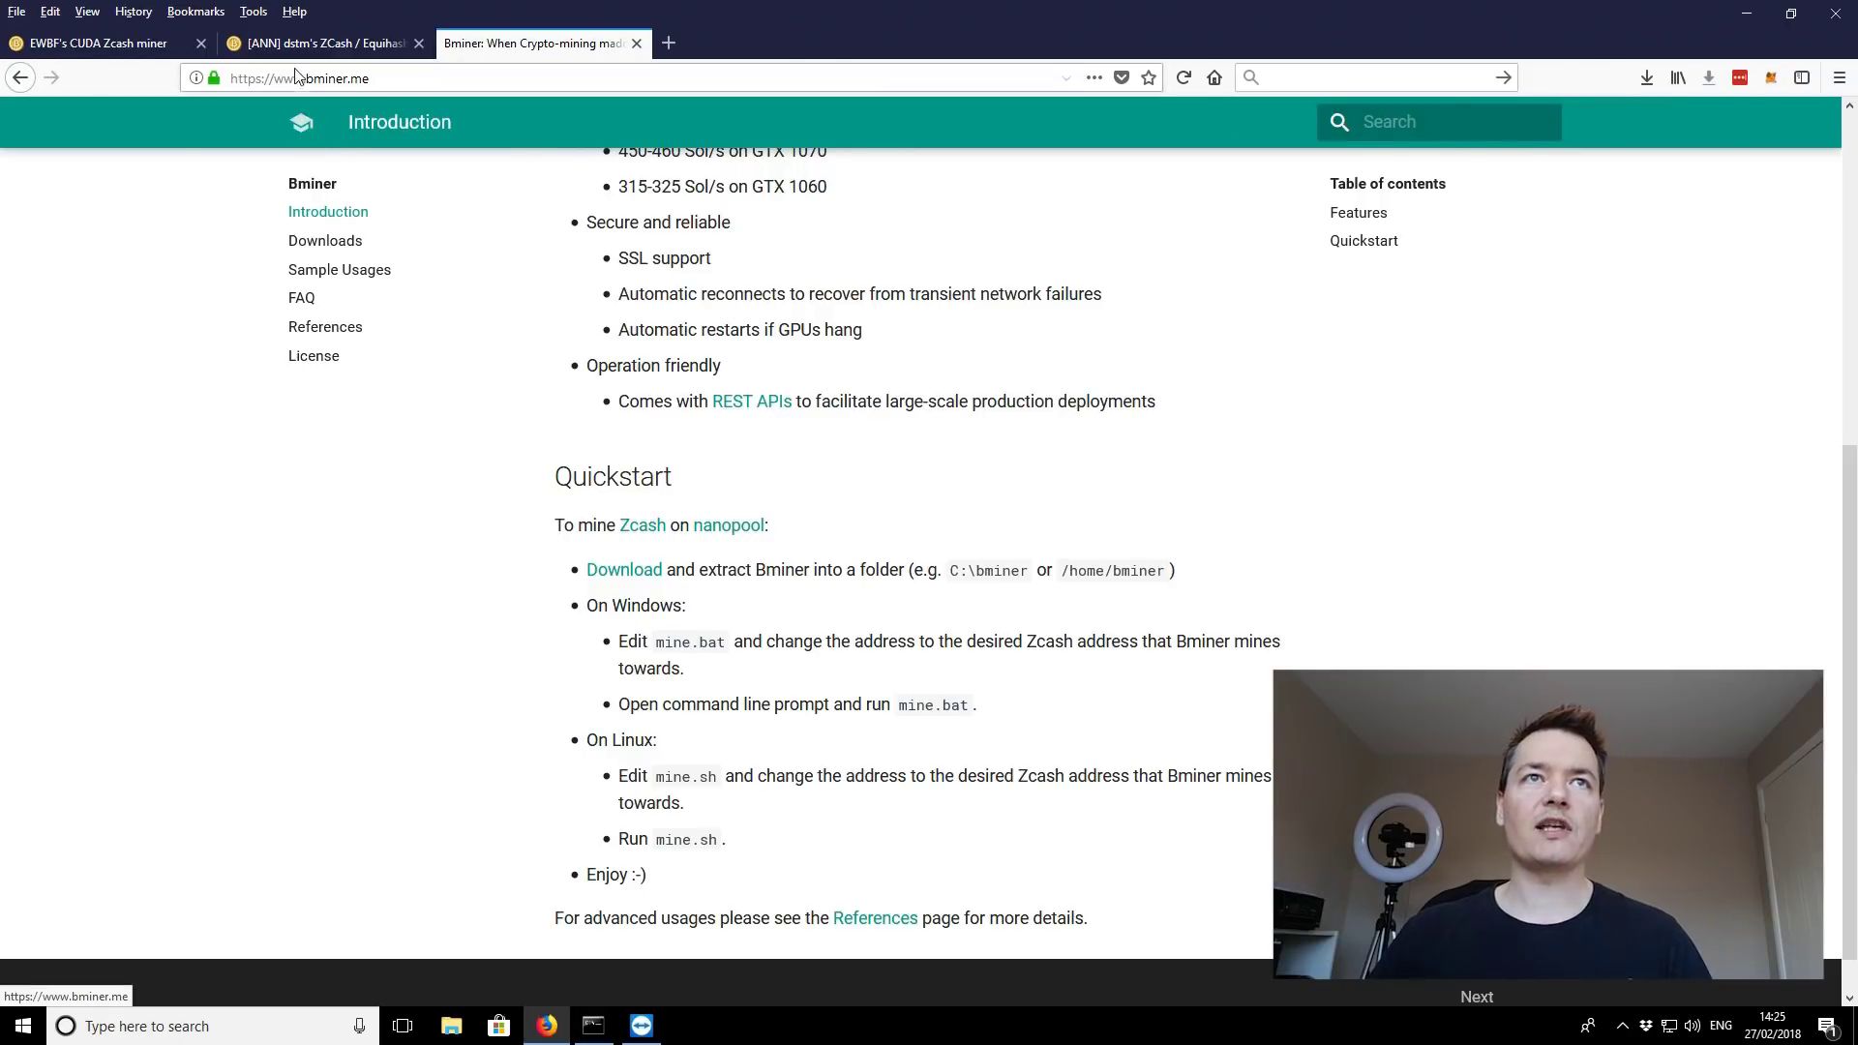
Step: Compare the dstm ZCash miner forum thread with the miner console running on WORKER3 in TeamViewer
click(317, 47)
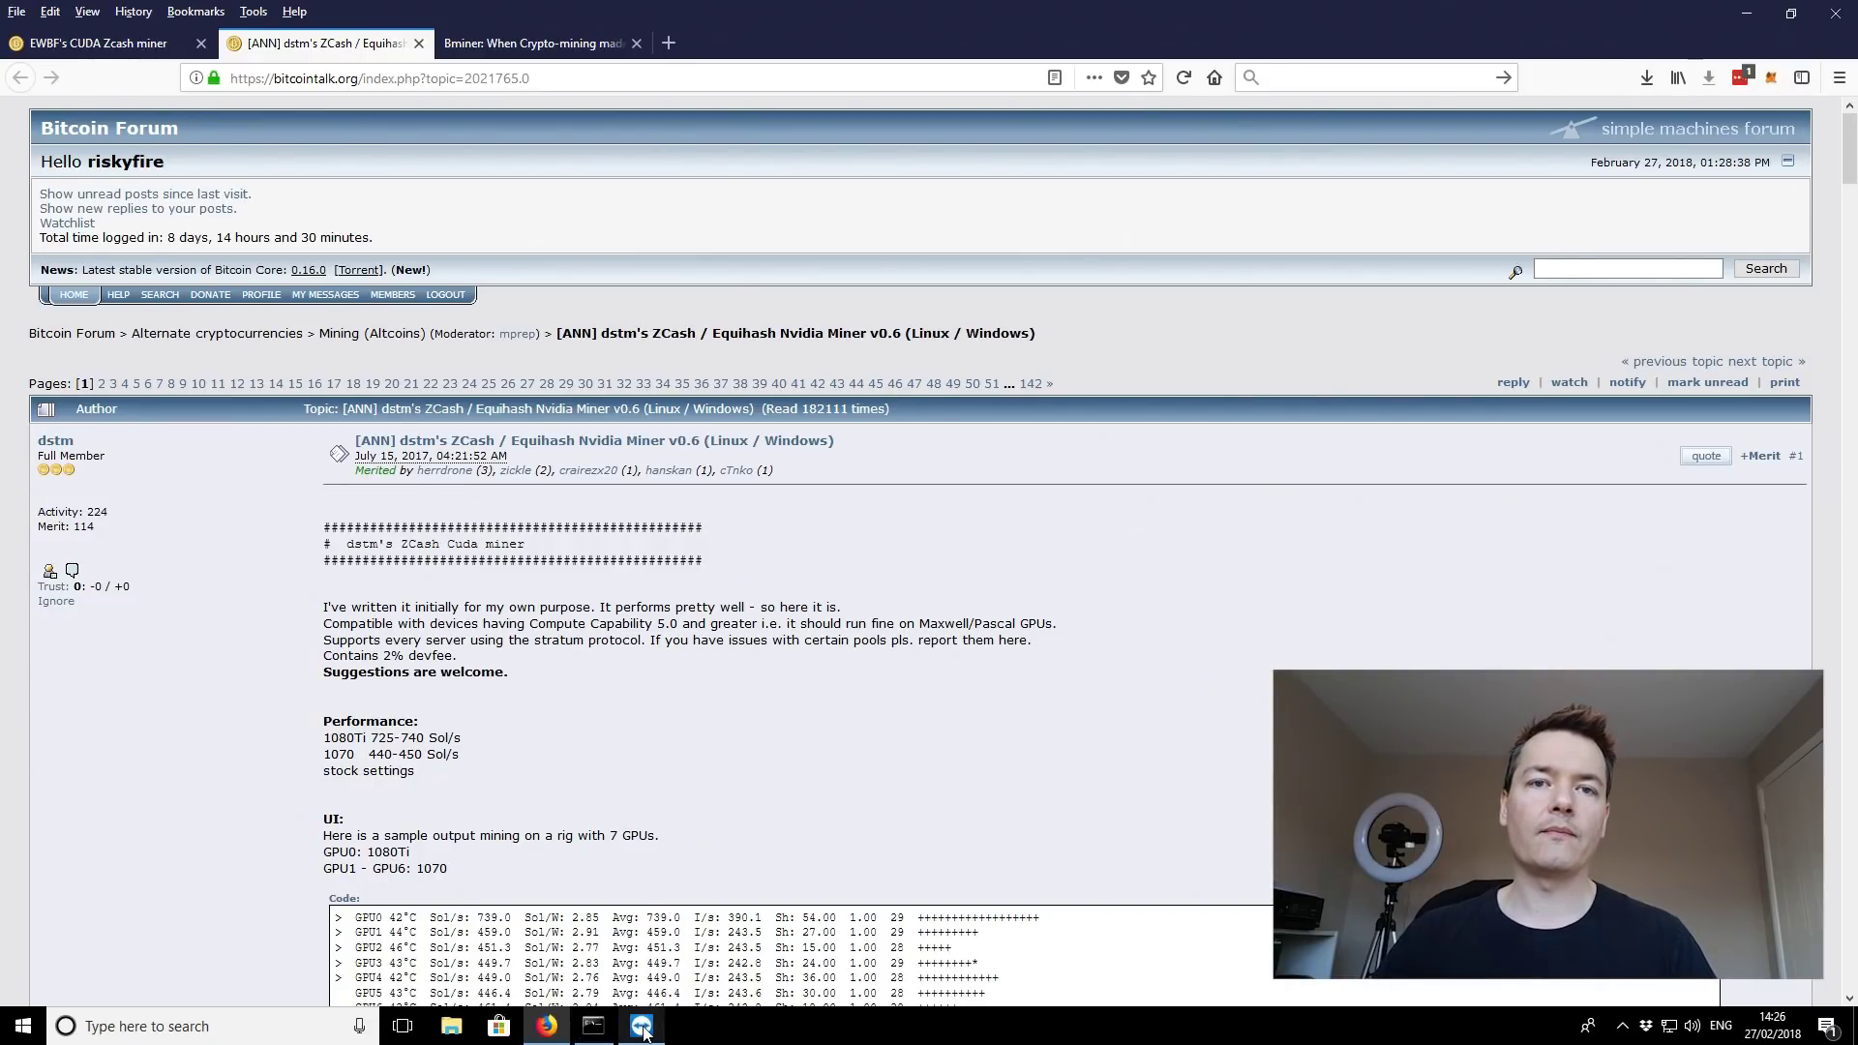
mouse_move(646, 1033)
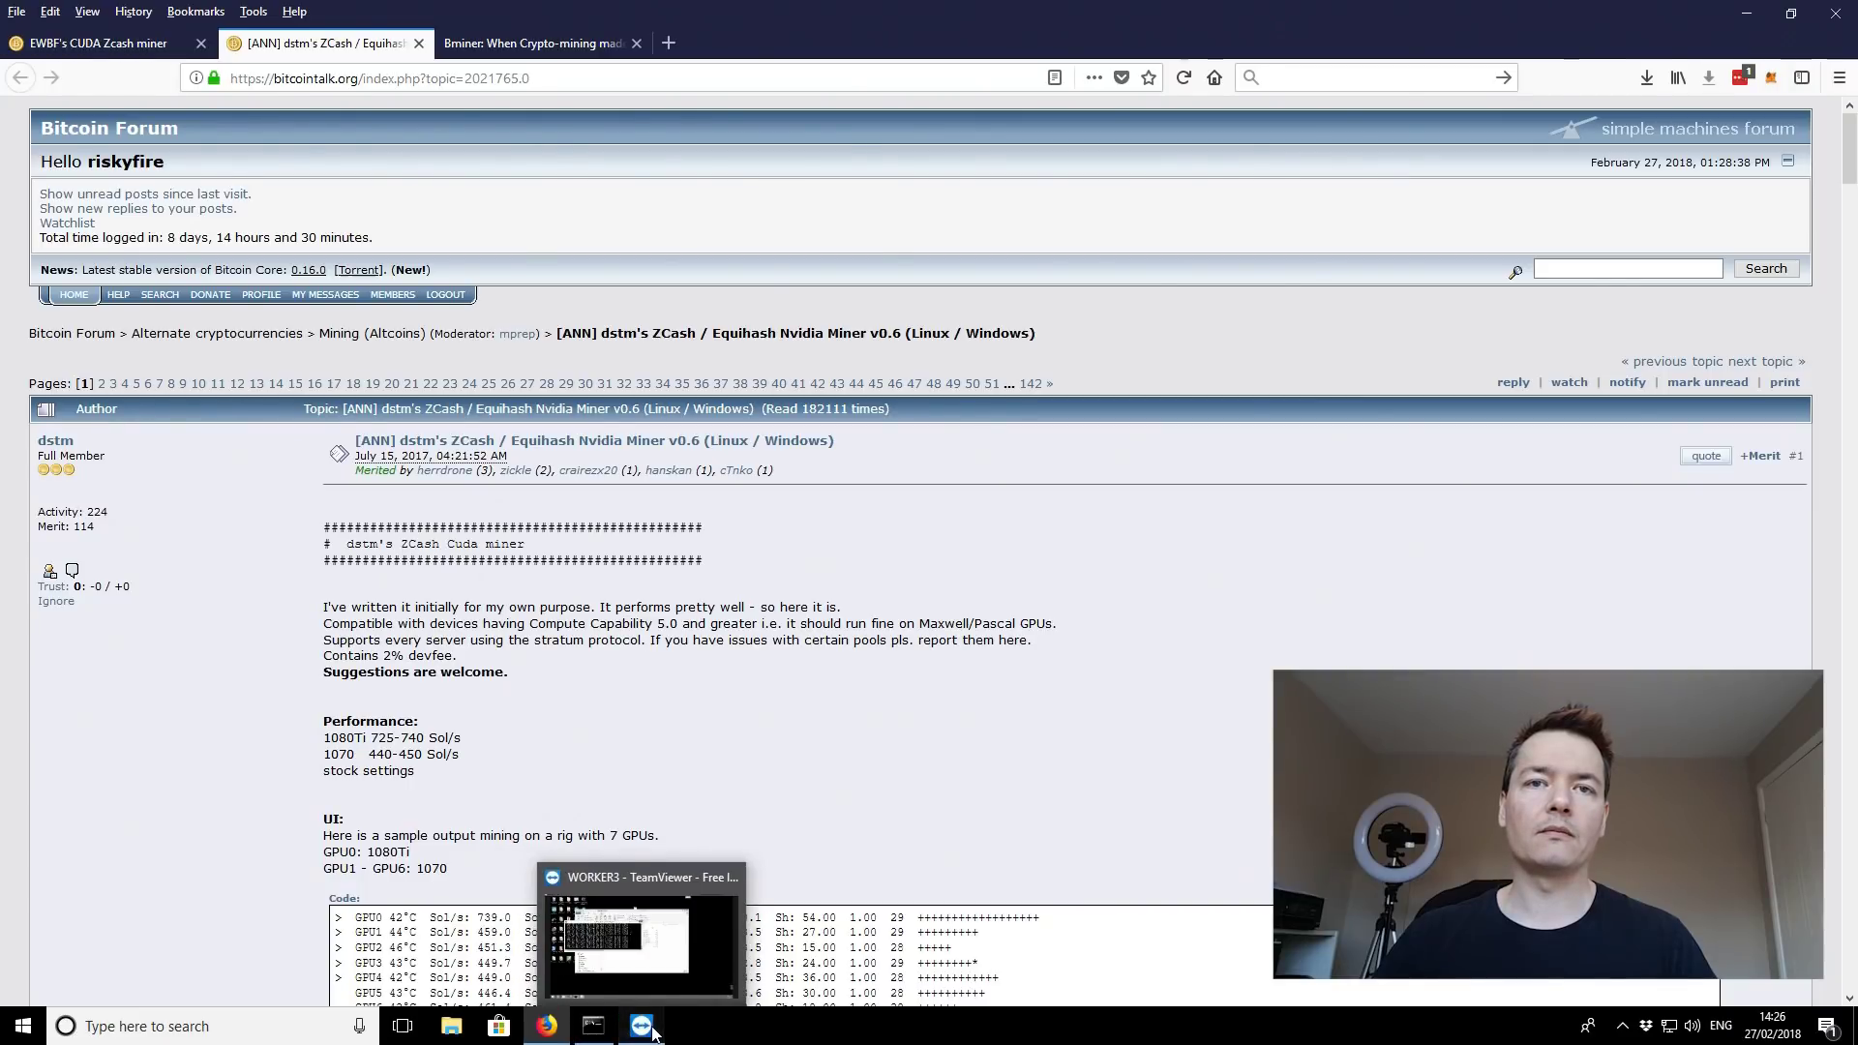
click(645, 1028)
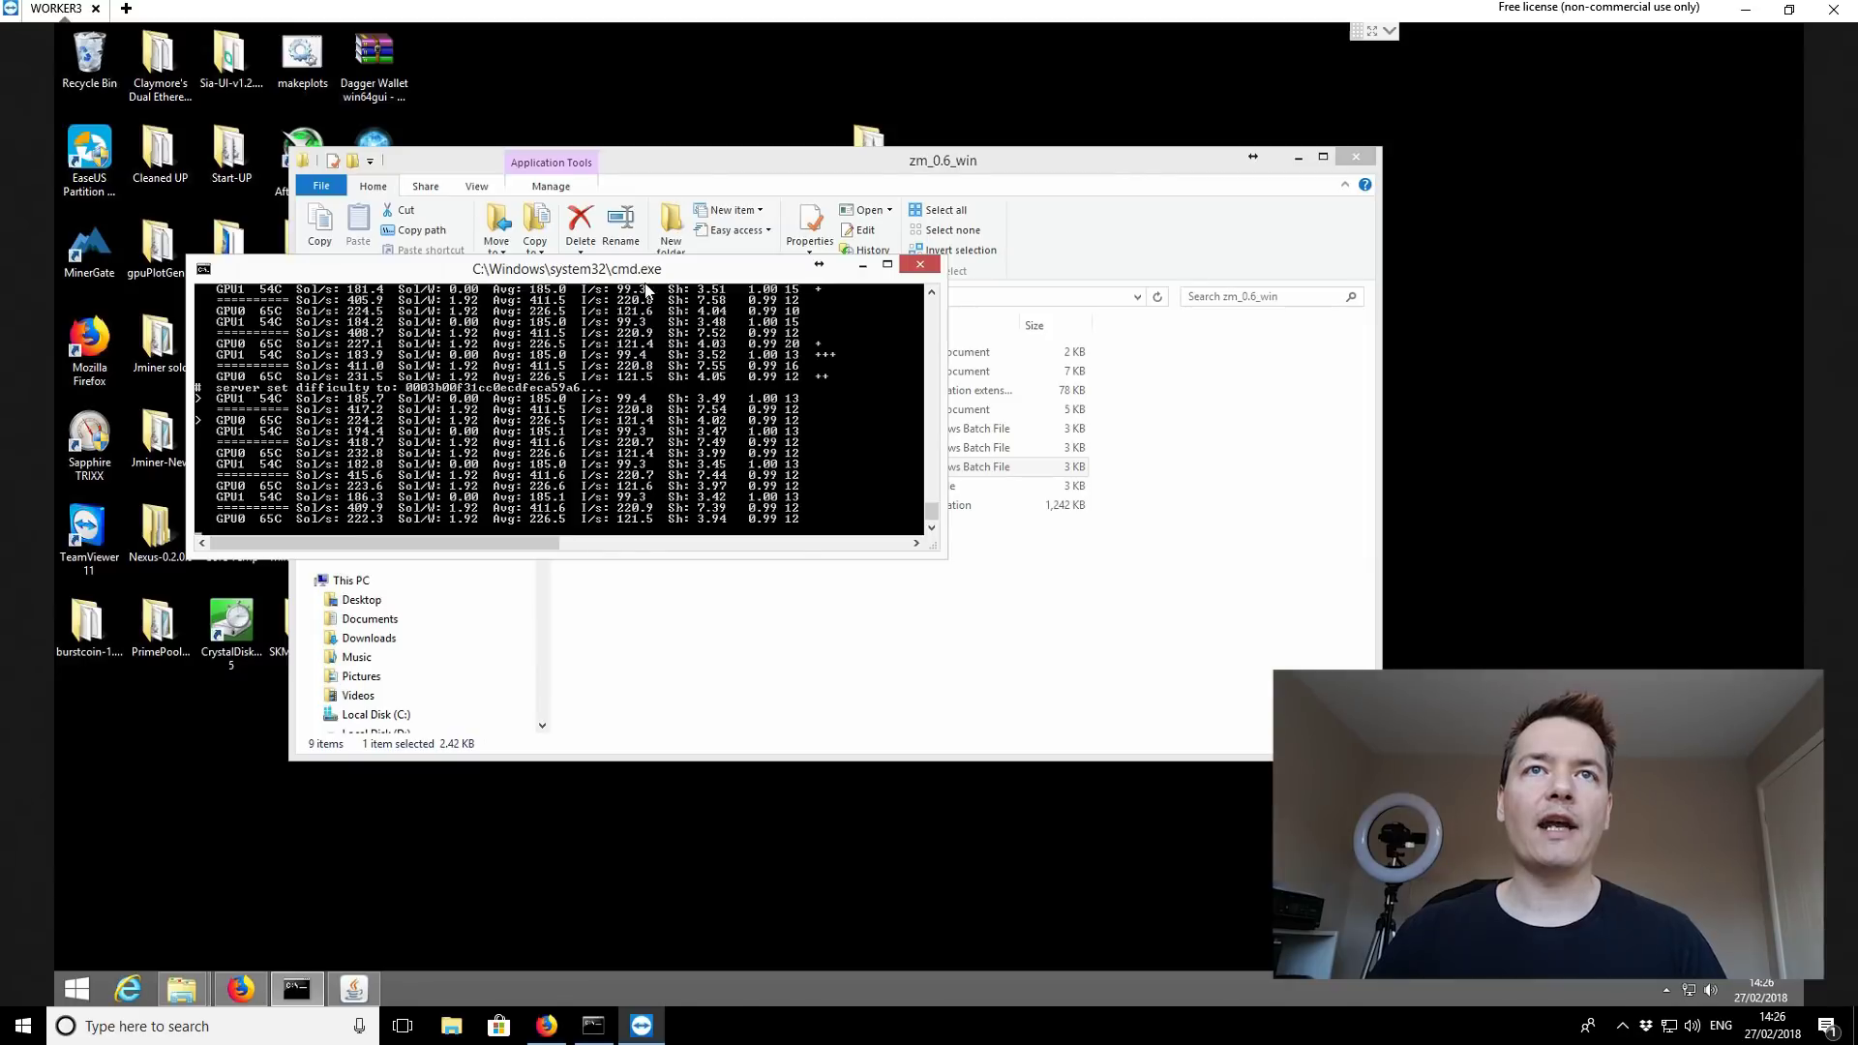
drag(646, 289, 726, 356)
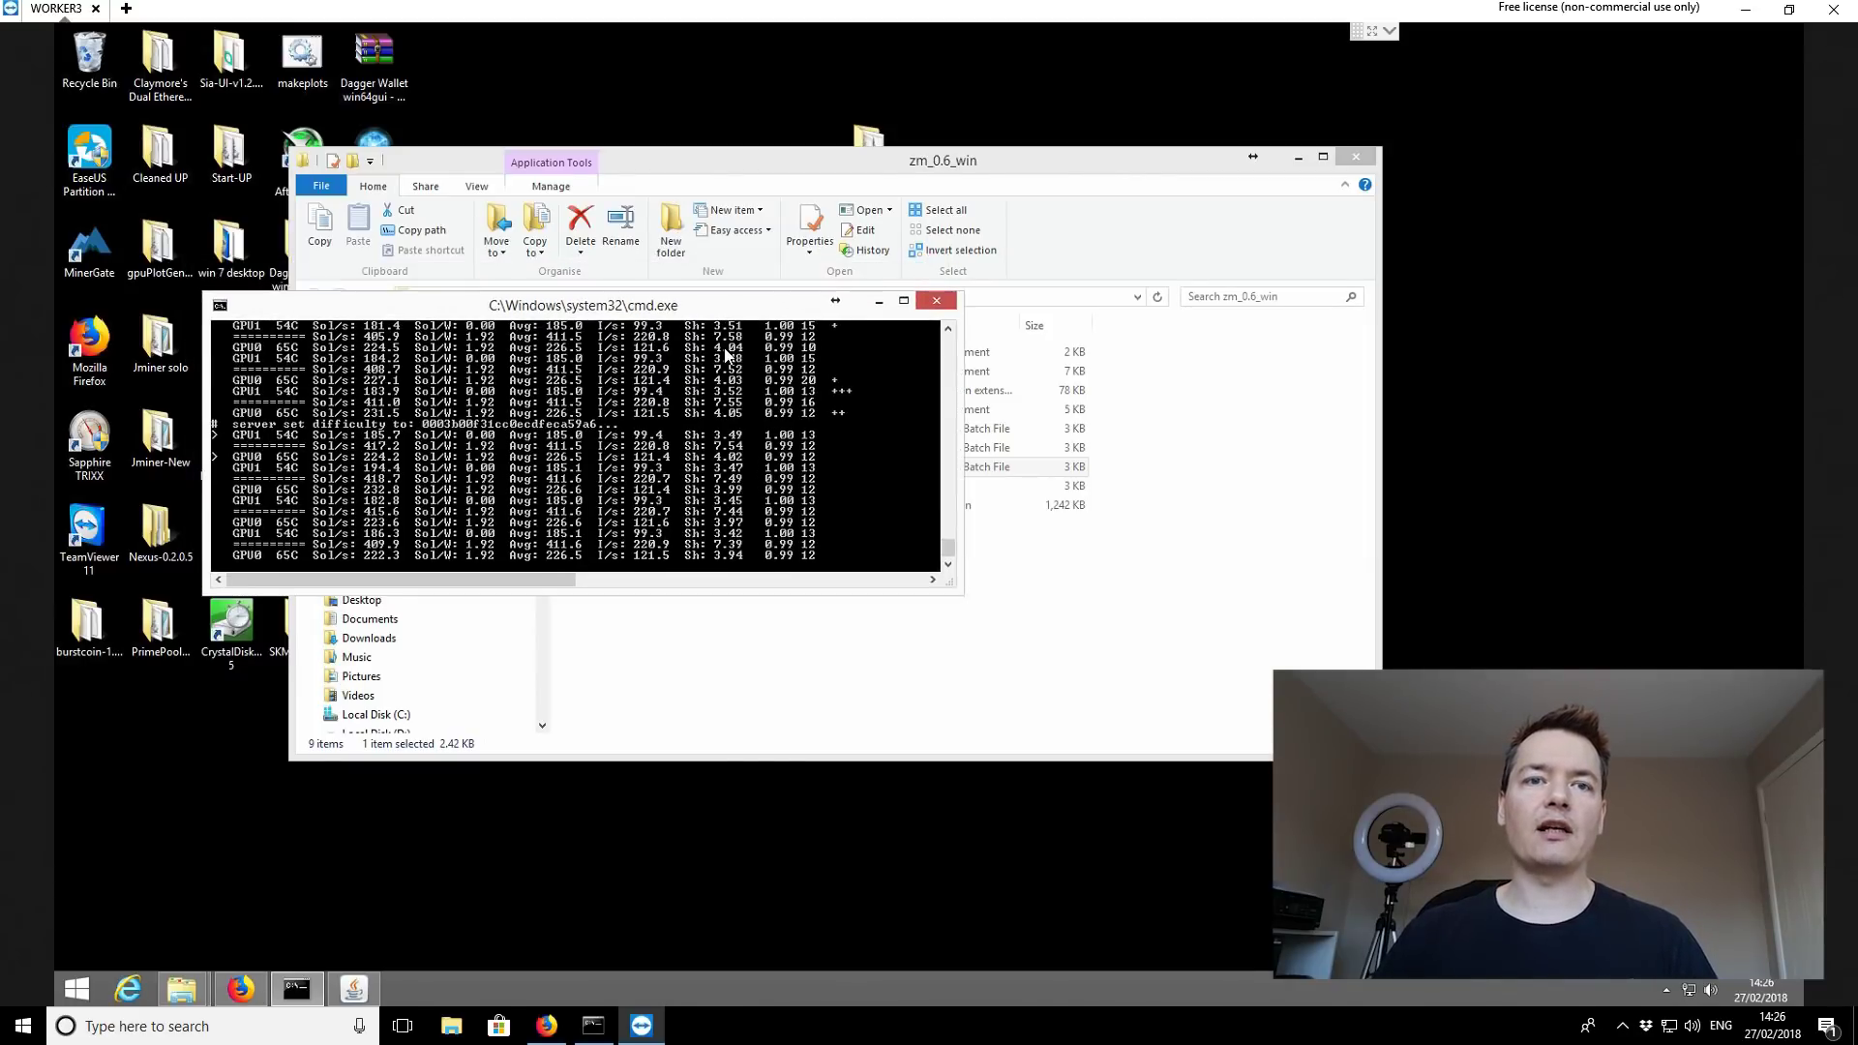
click(544, 1031)
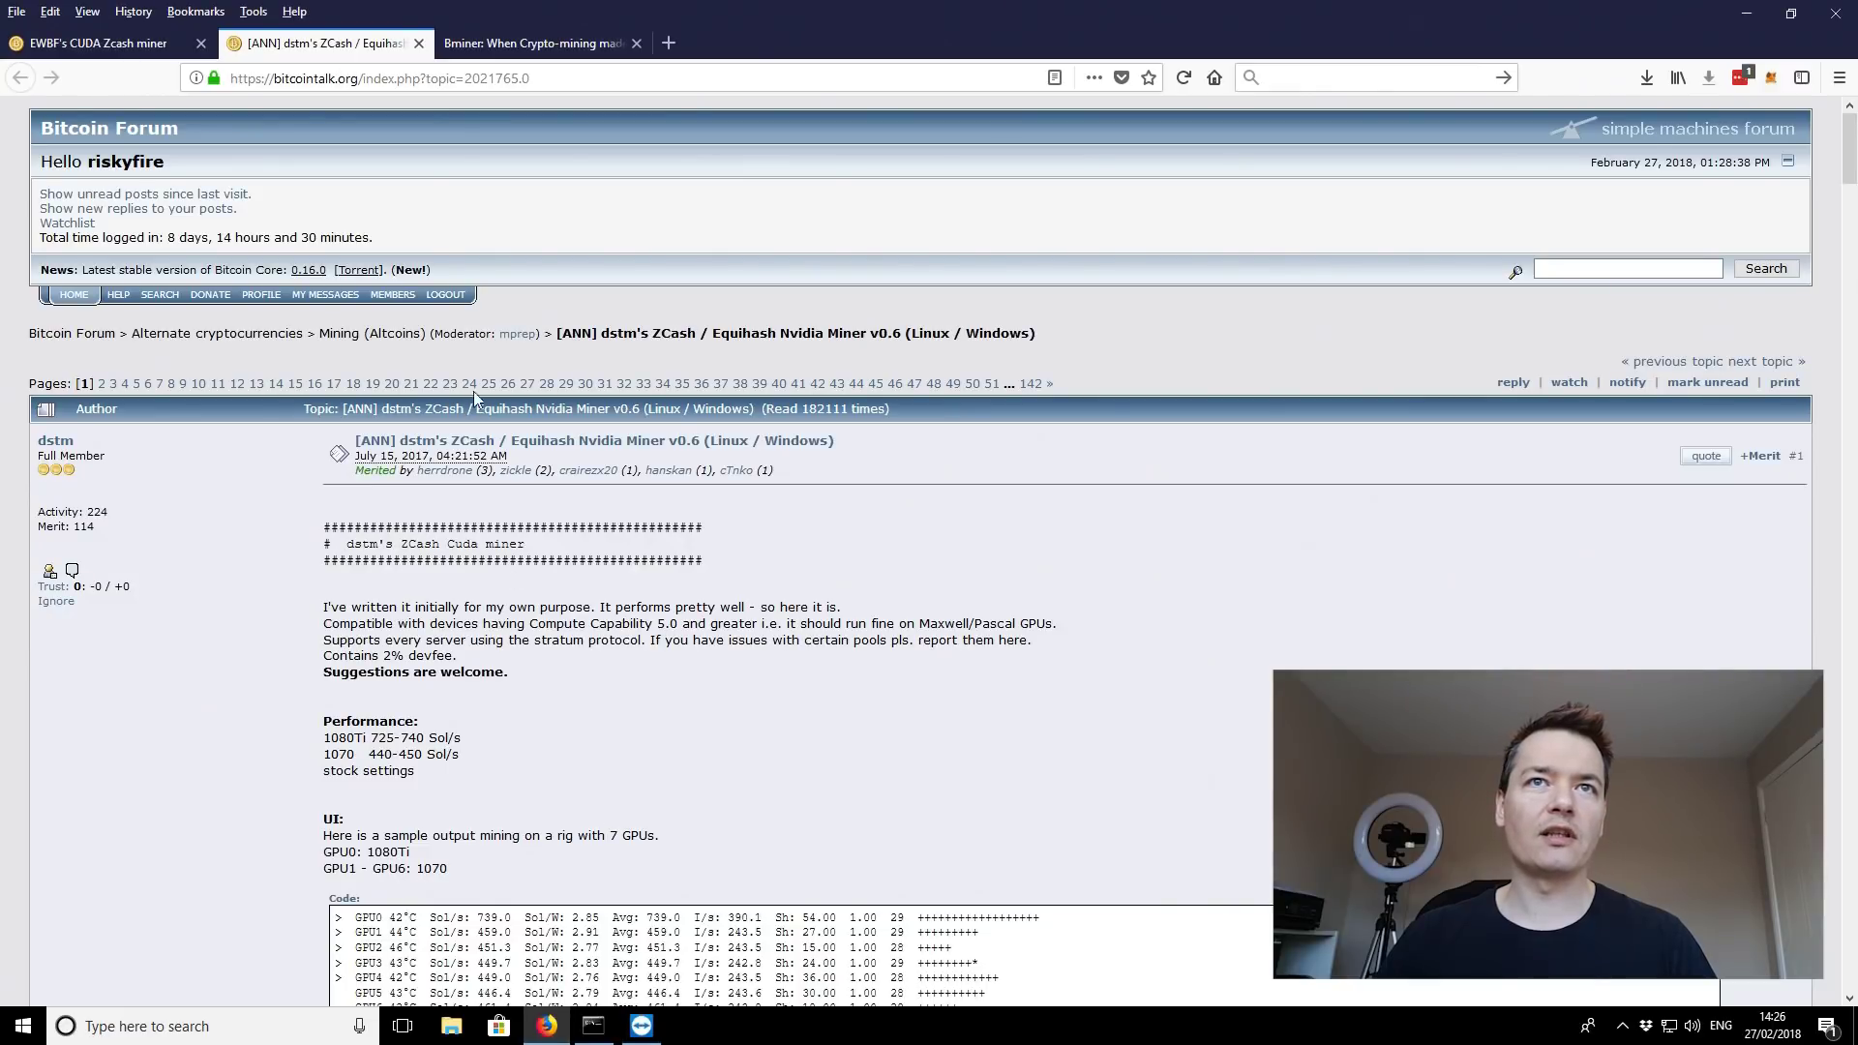
click(642, 1031)
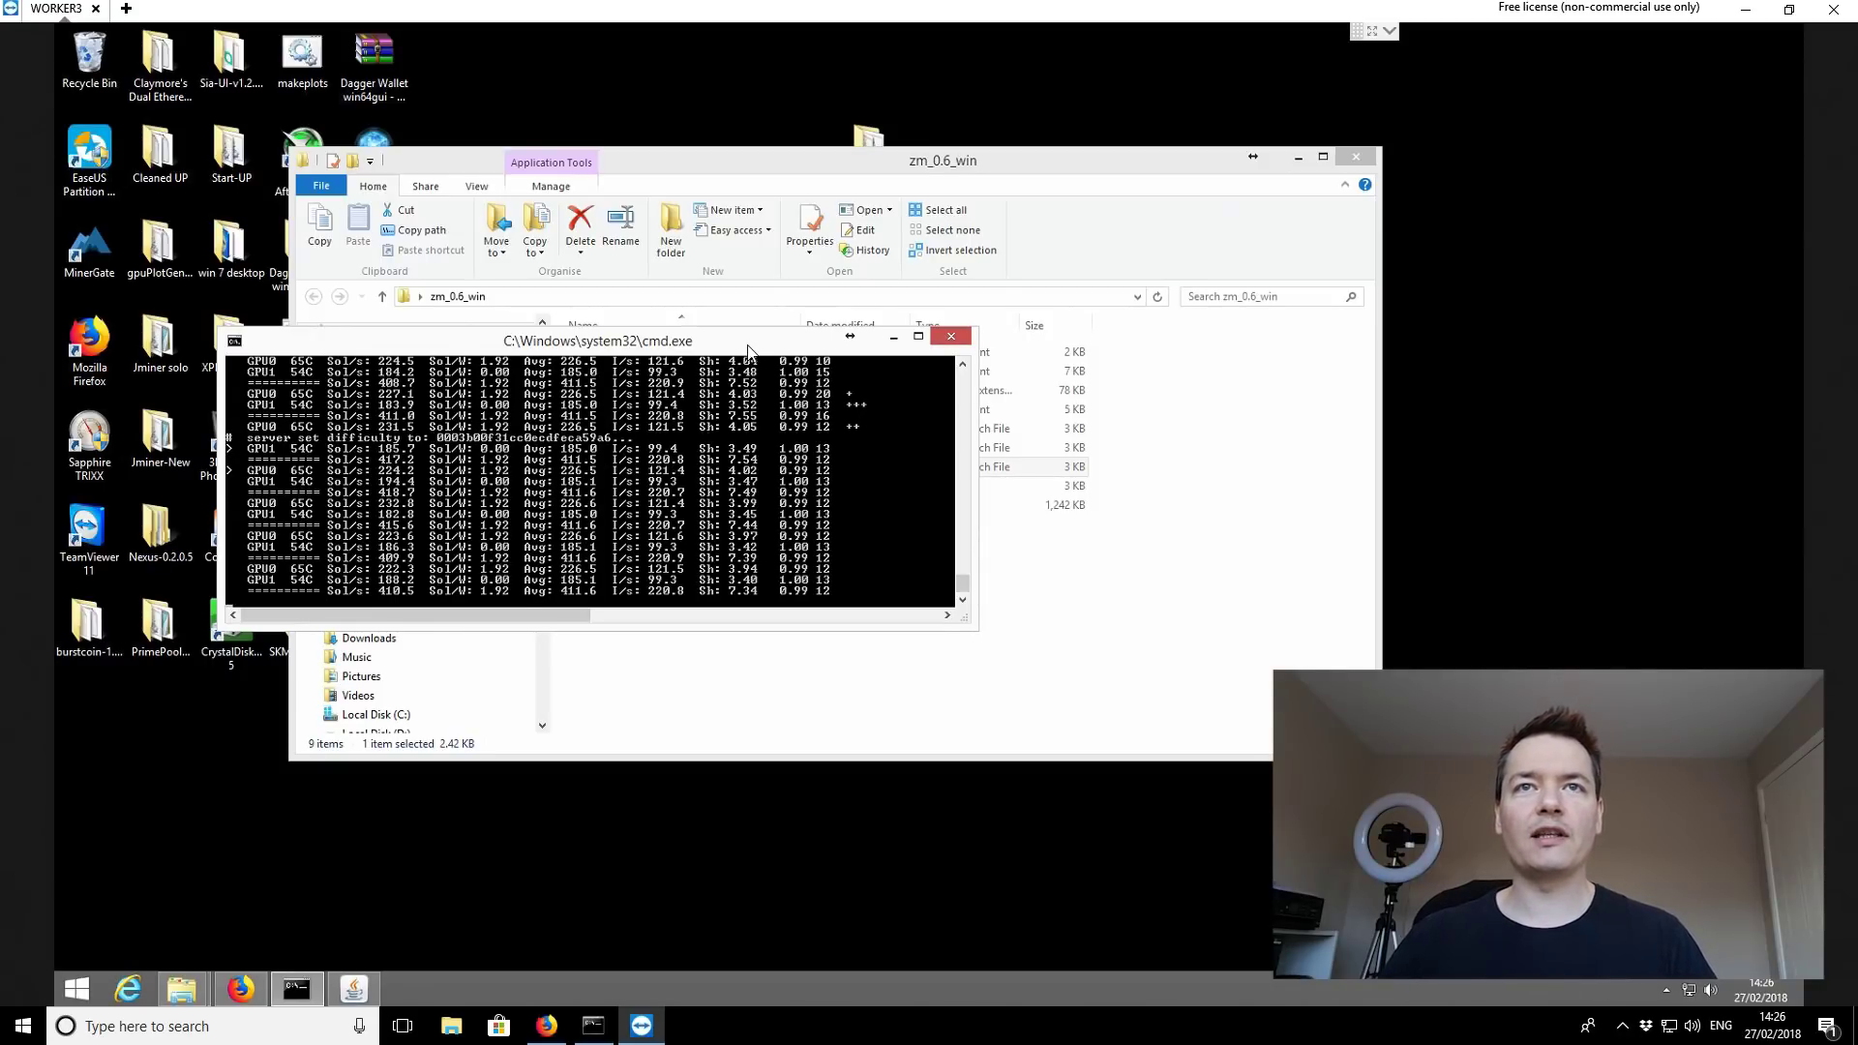
drag(748, 348, 763, 457)
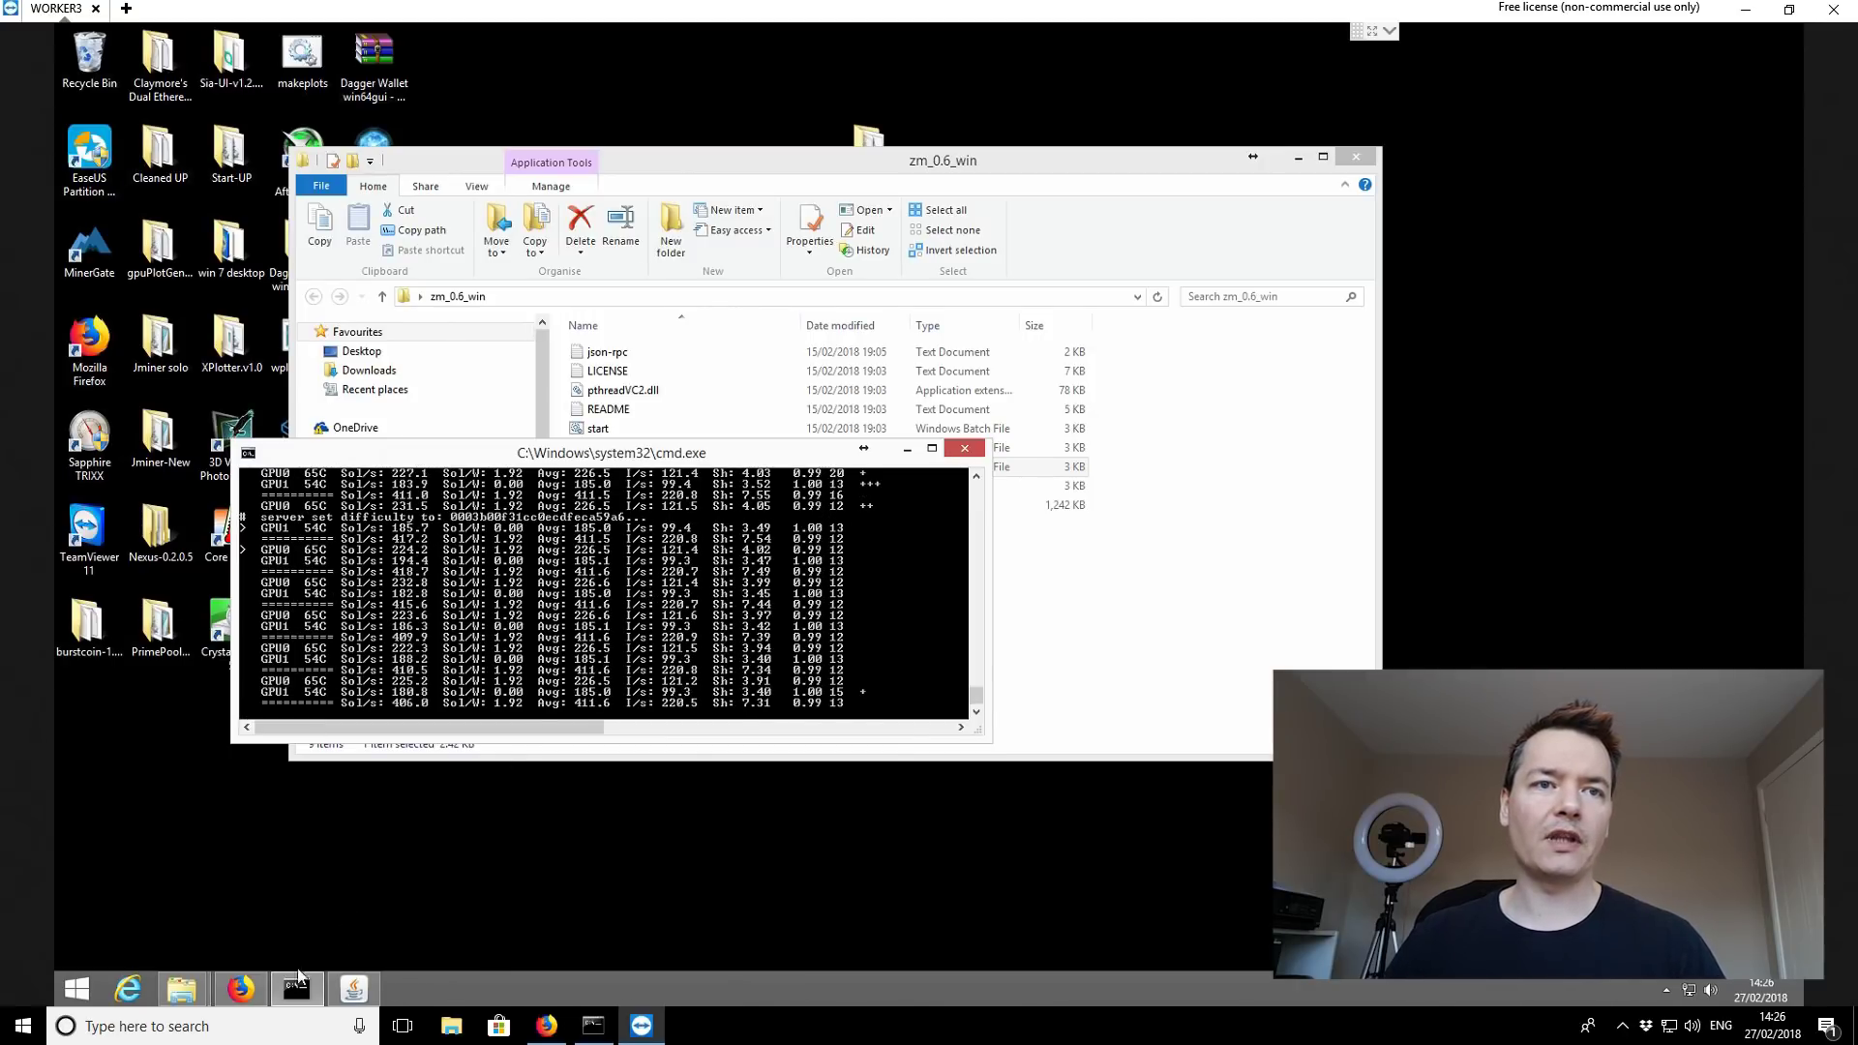
click(541, 1024)
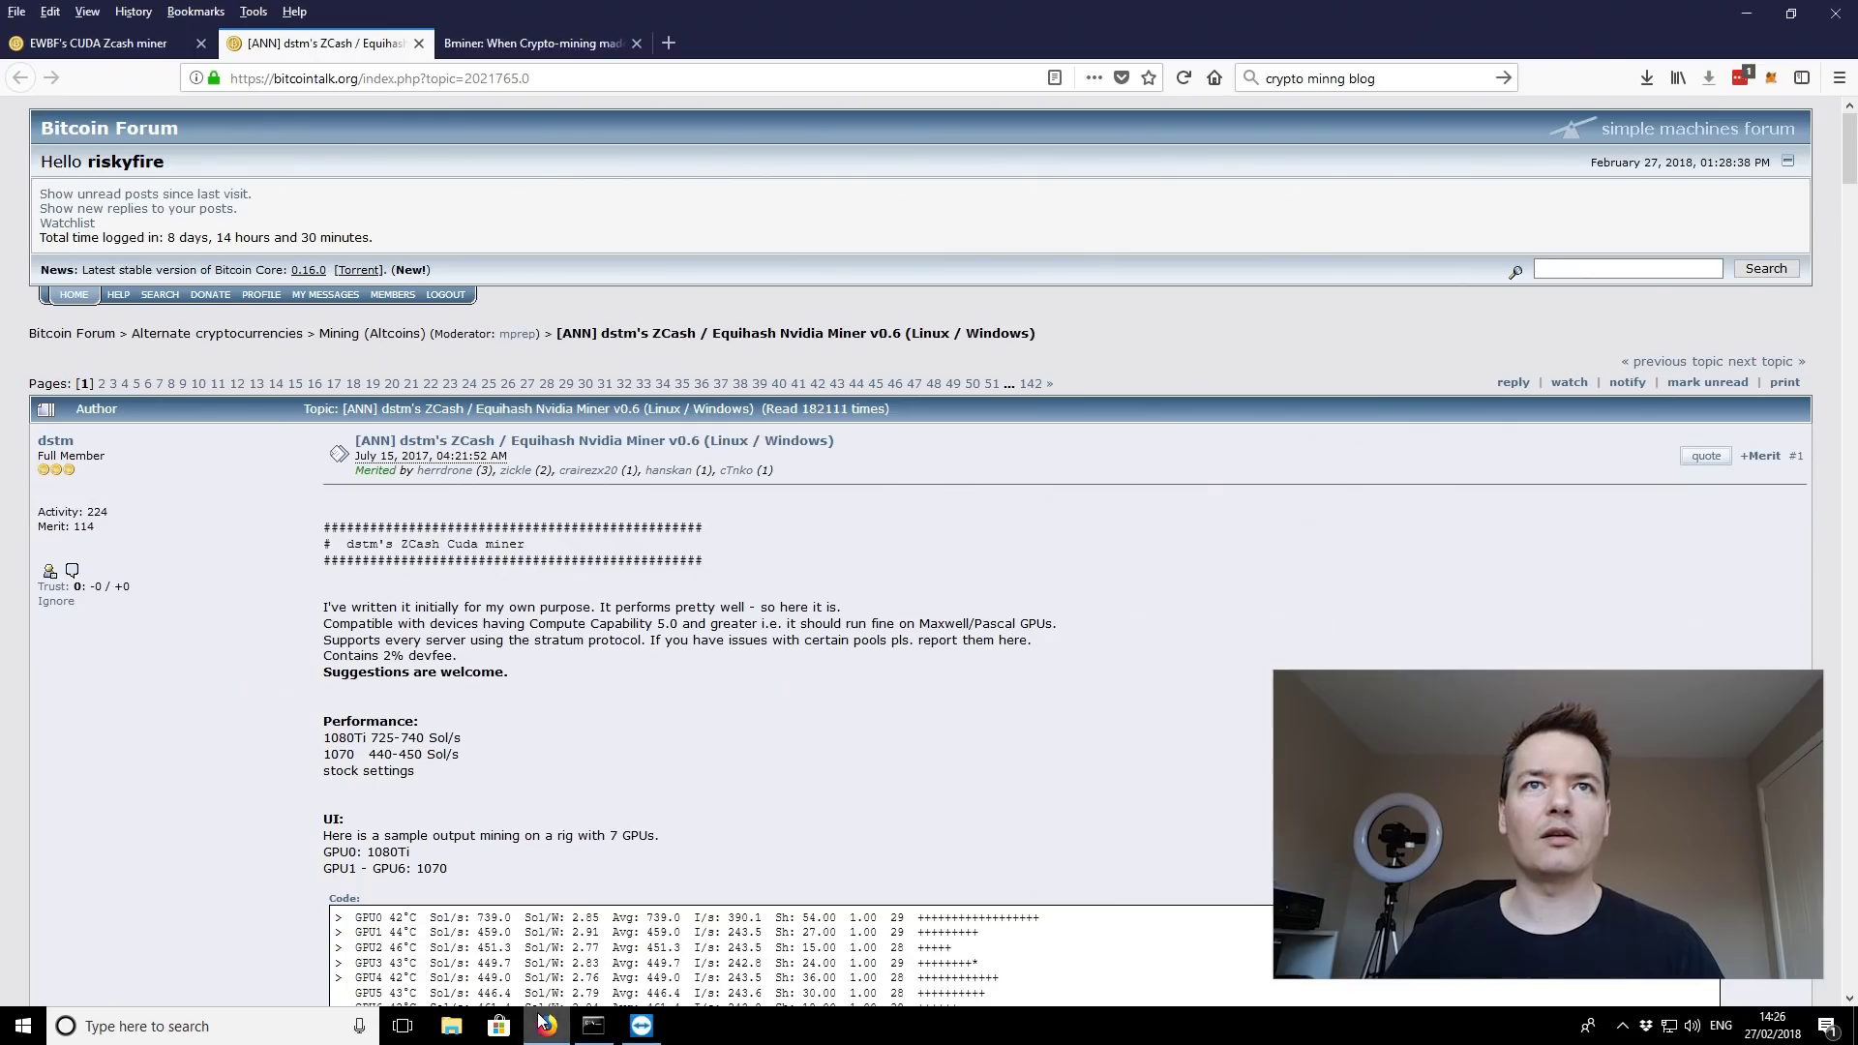
click(643, 1024)
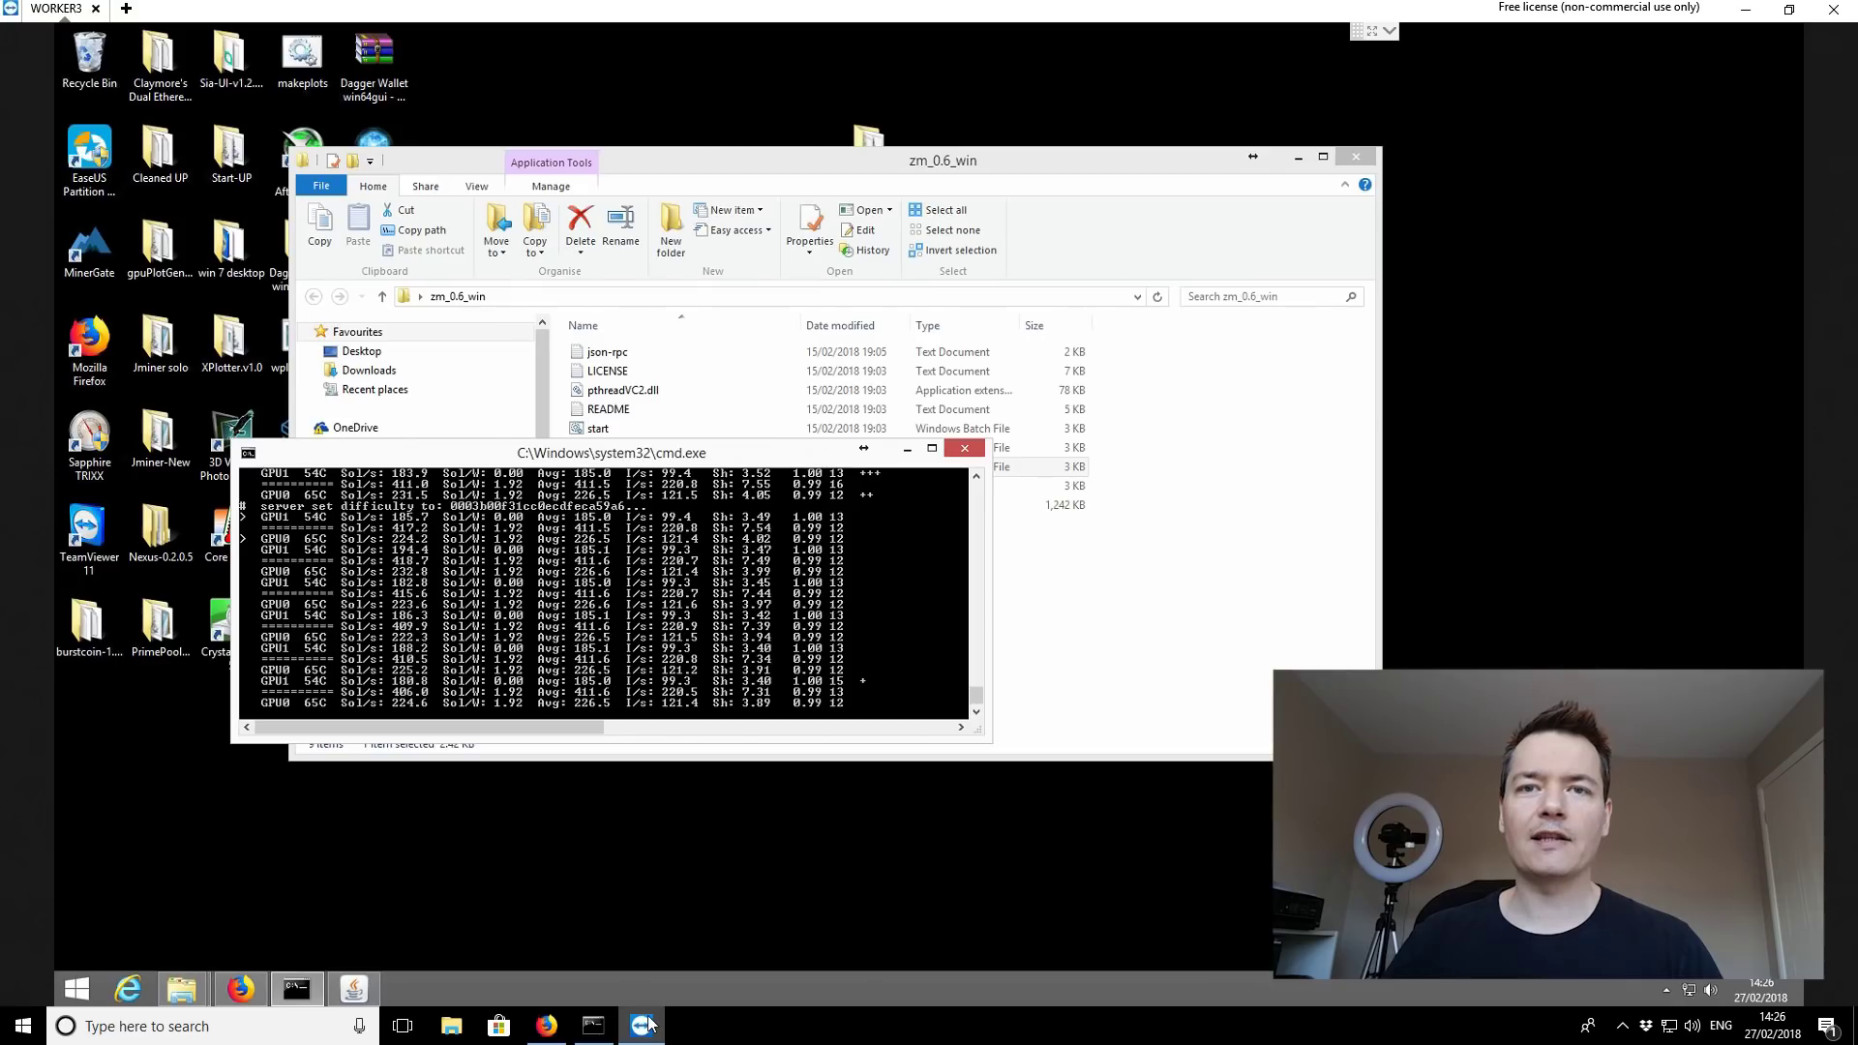
Step: Open the remote computer's Firefox and check the zm monitoring page at 127.0.0.1:2222, including its address and total Sol/s
click(247, 989)
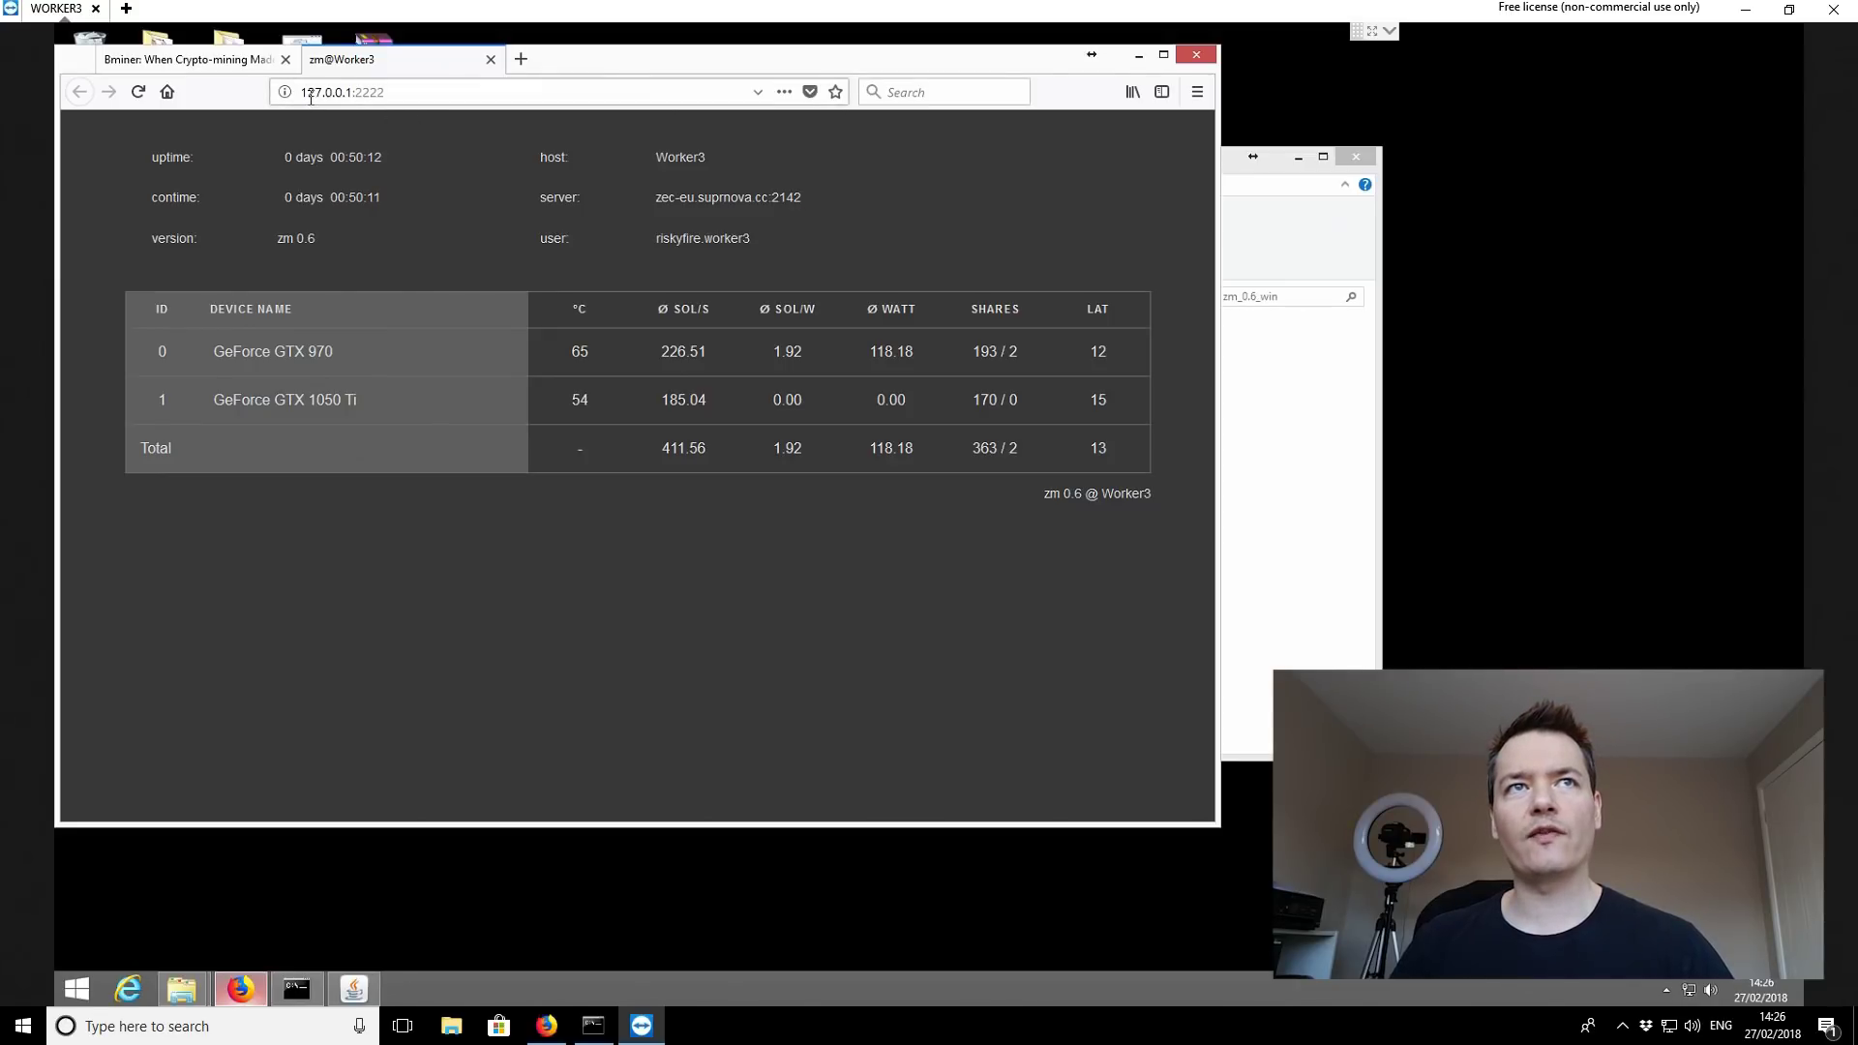
drag(303, 98, 387, 92)
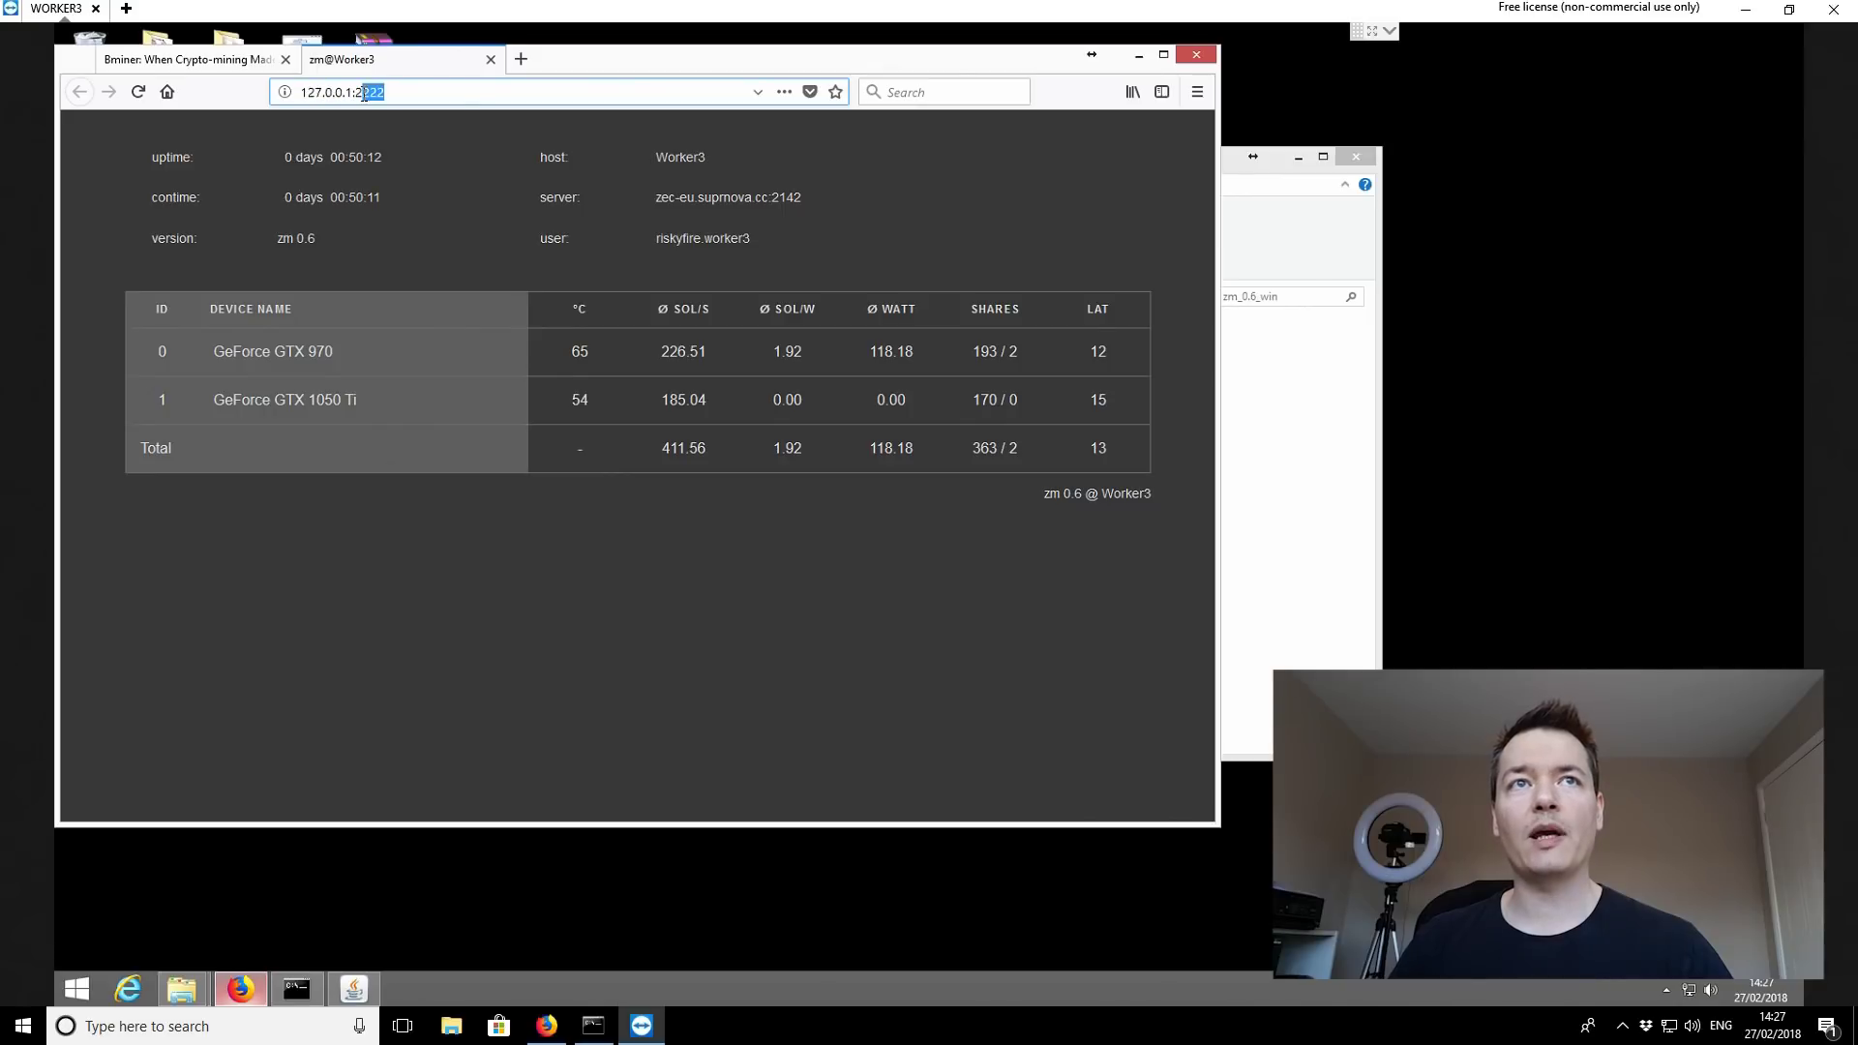
click(389, 93)
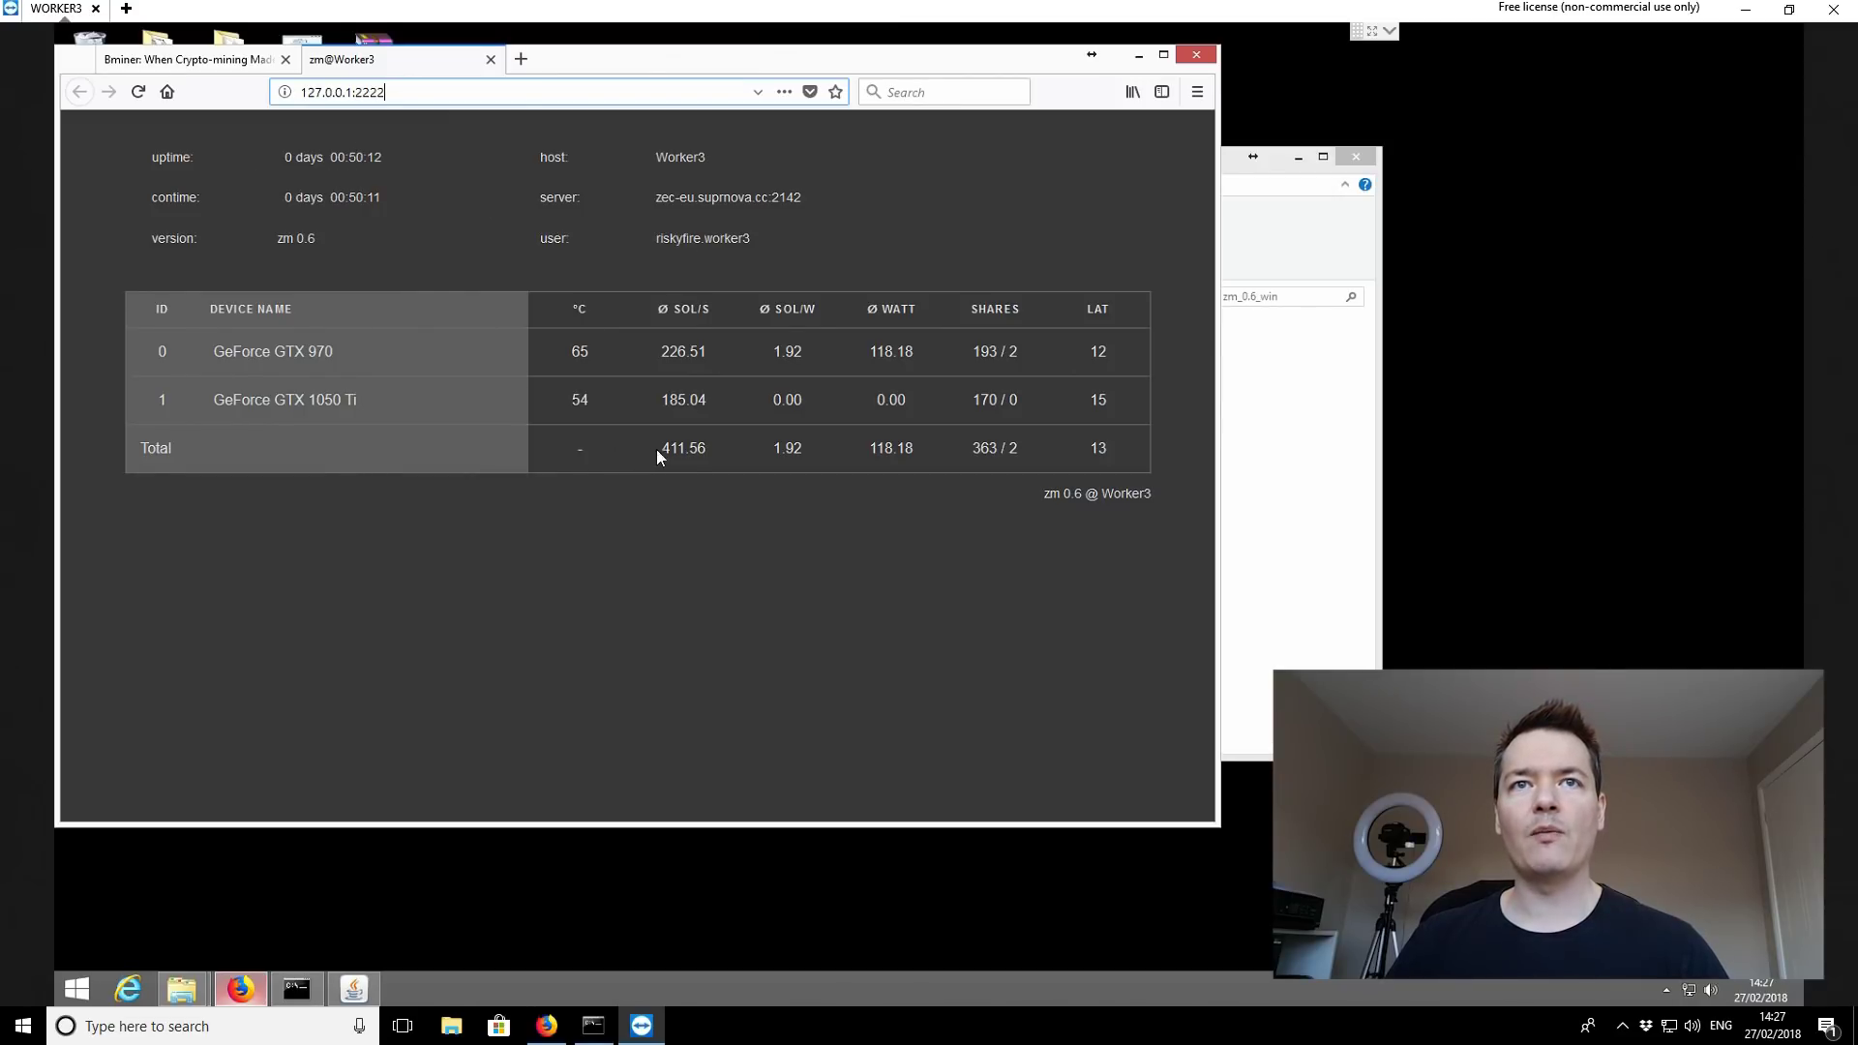
drag(662, 449, 684, 449)
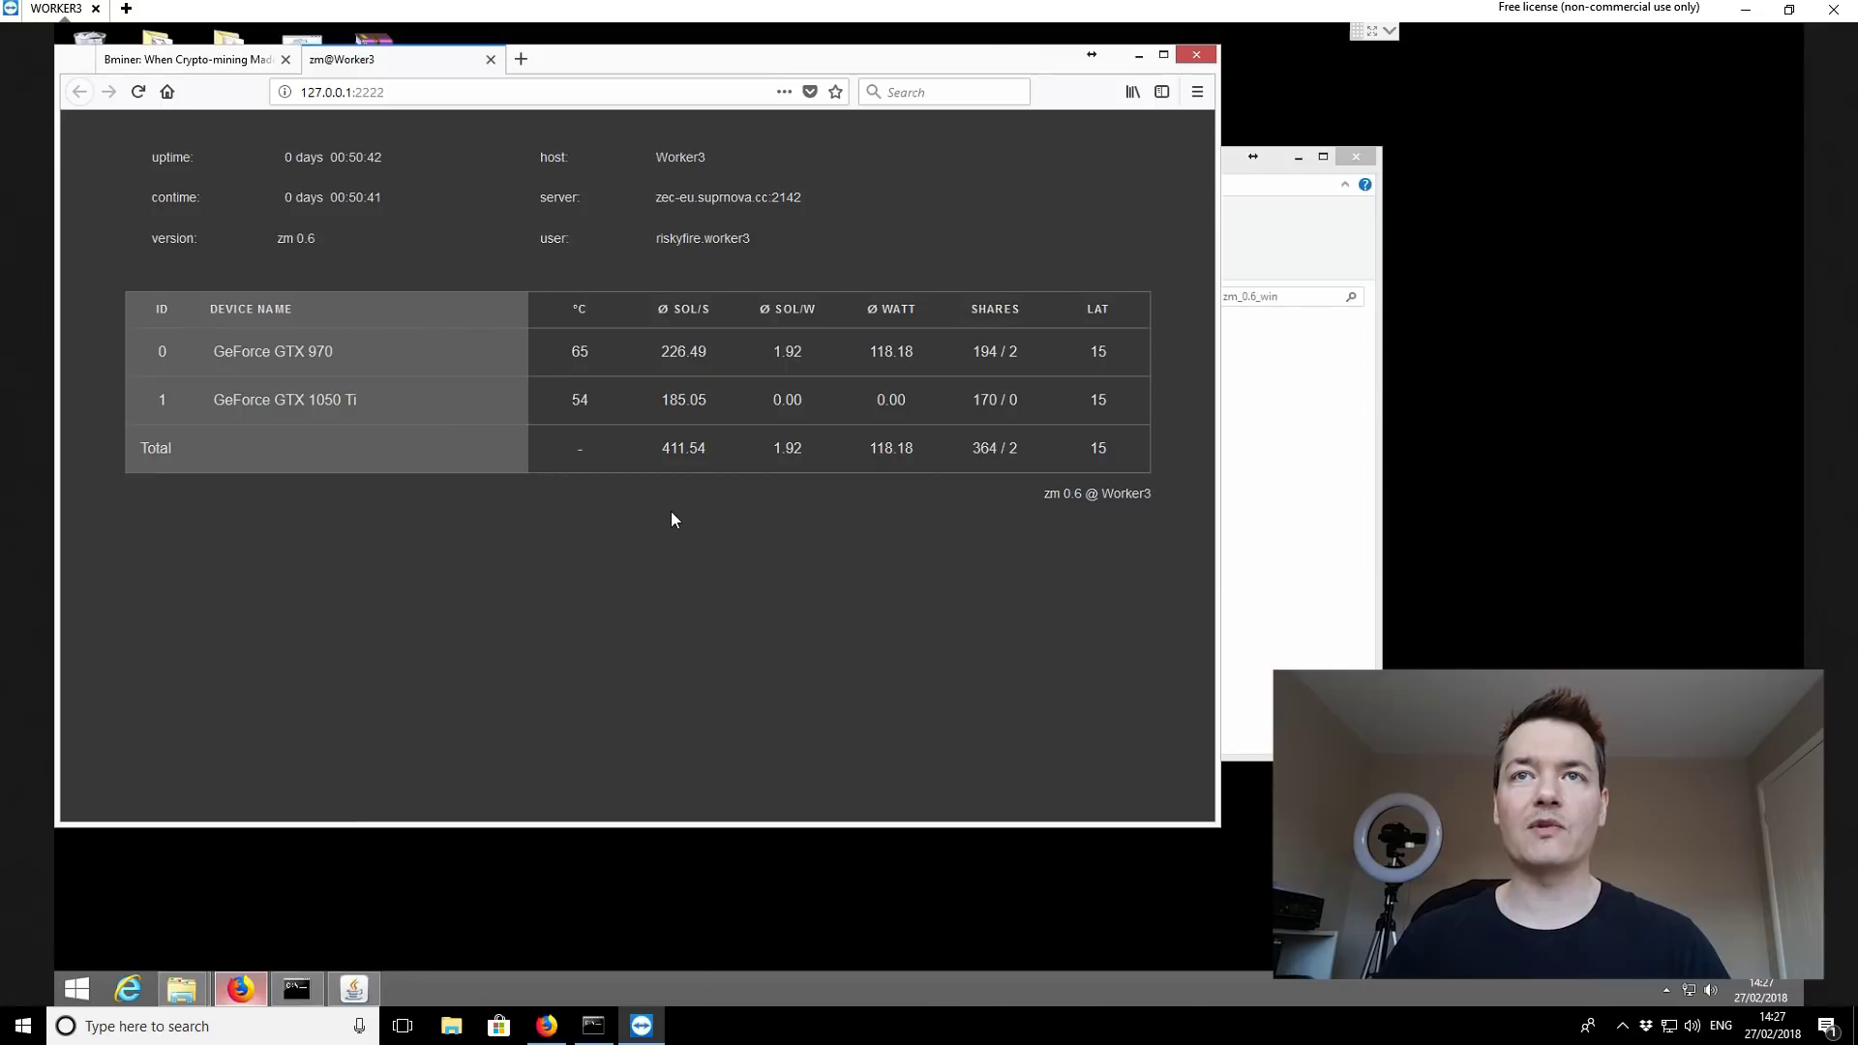
Step: Review the Bminer status page at 127.0.0.1:1880, including its overview, performance graphs and device details
click(231, 63)
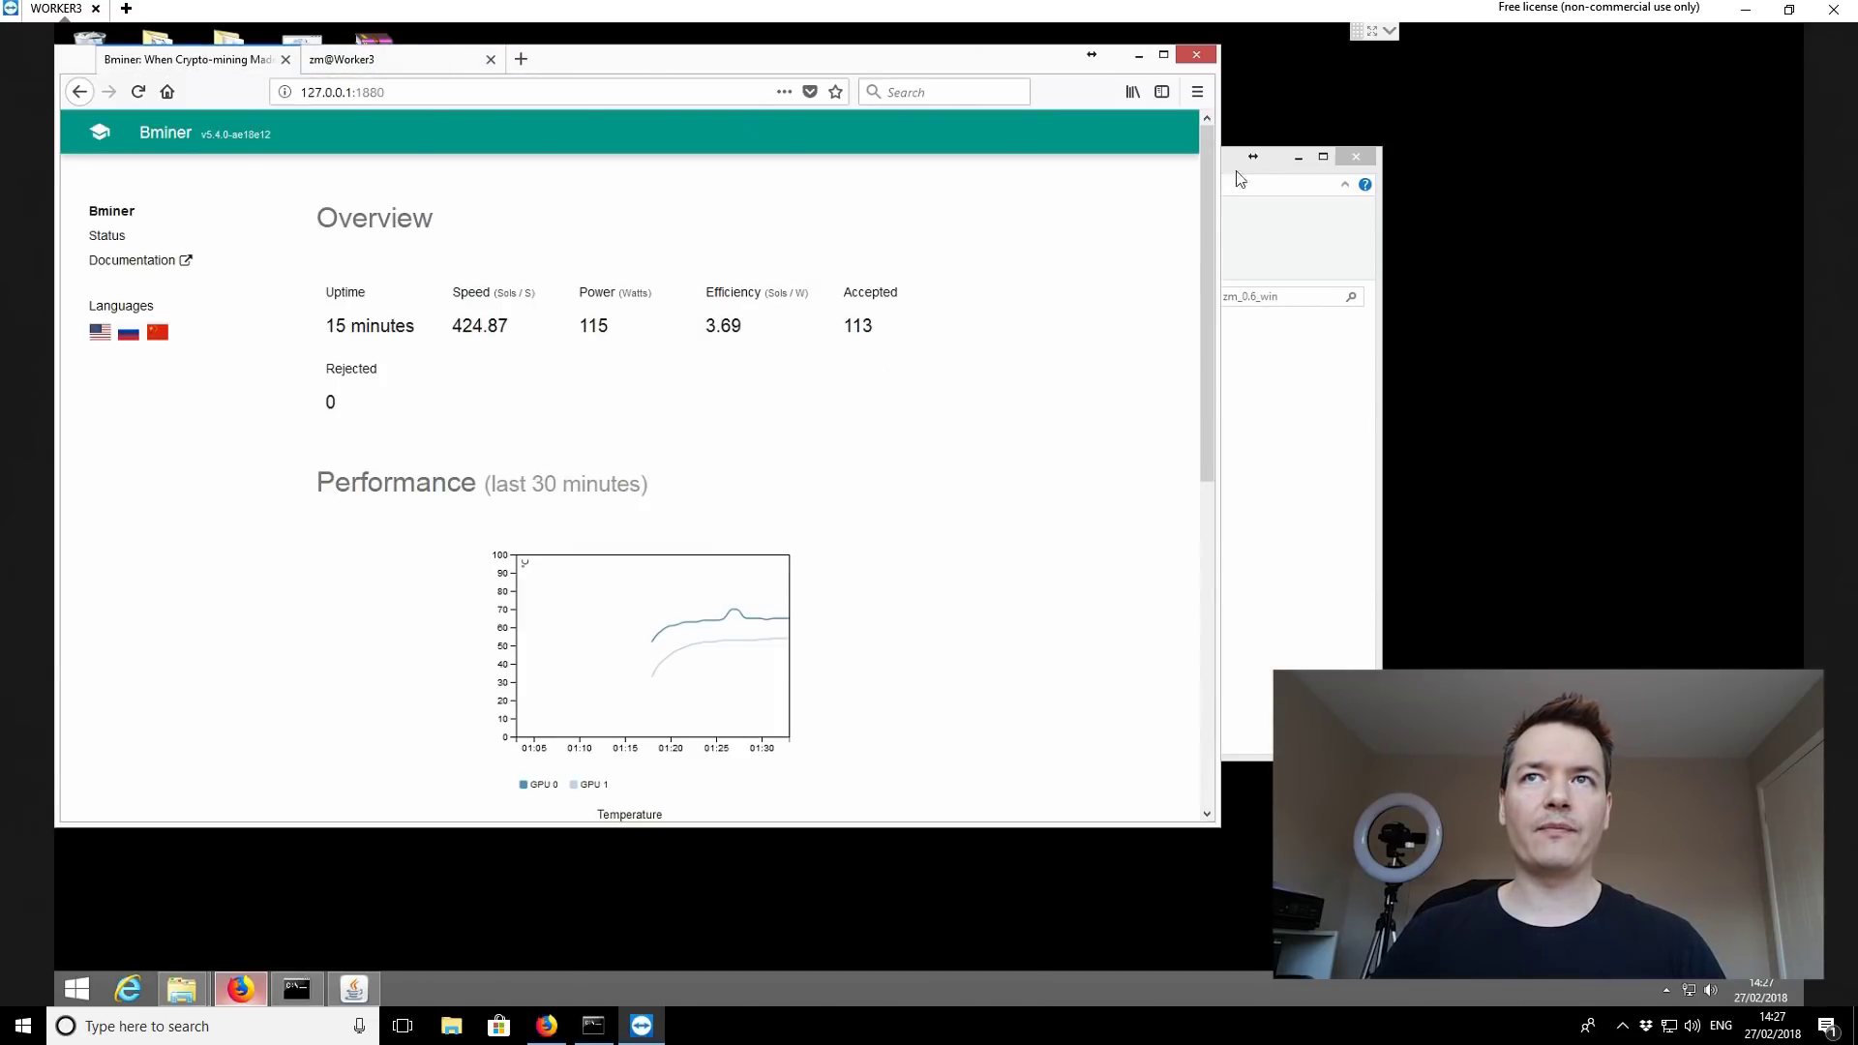
drag(1204, 201, 1202, 300)
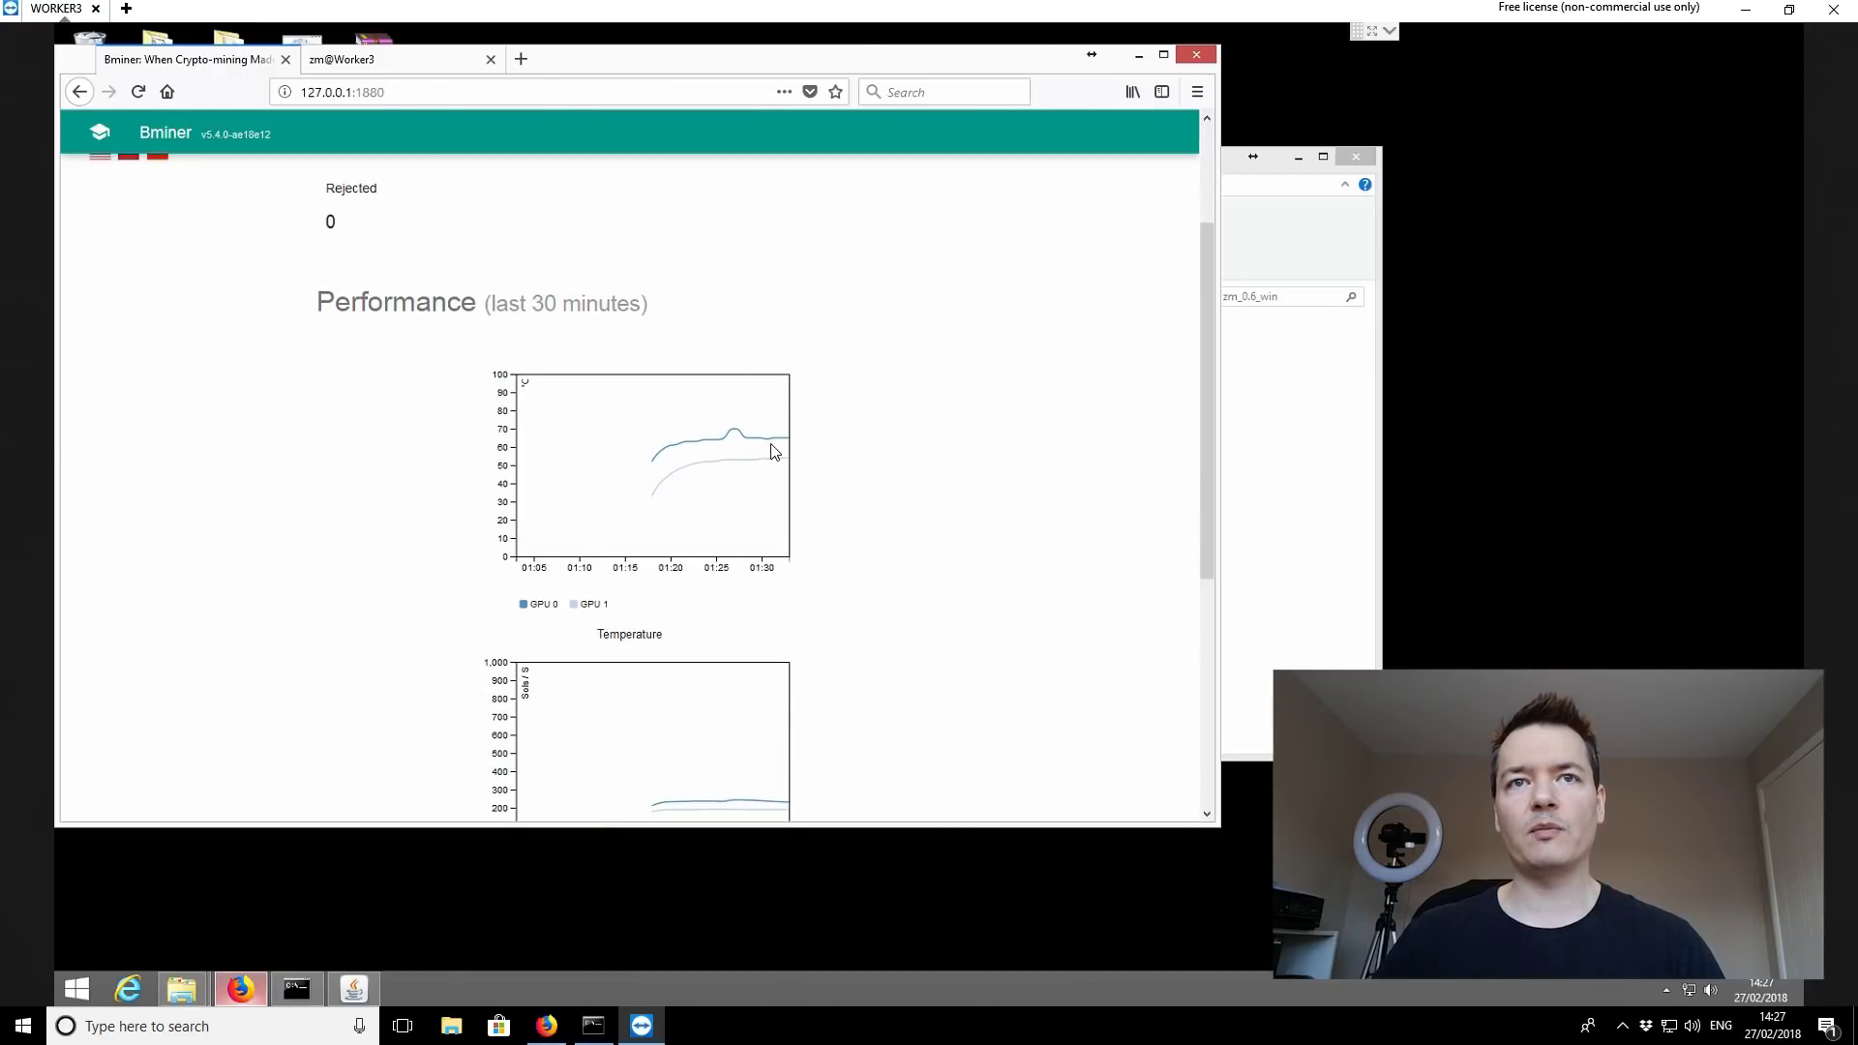
scroll(817, 479, down, 5)
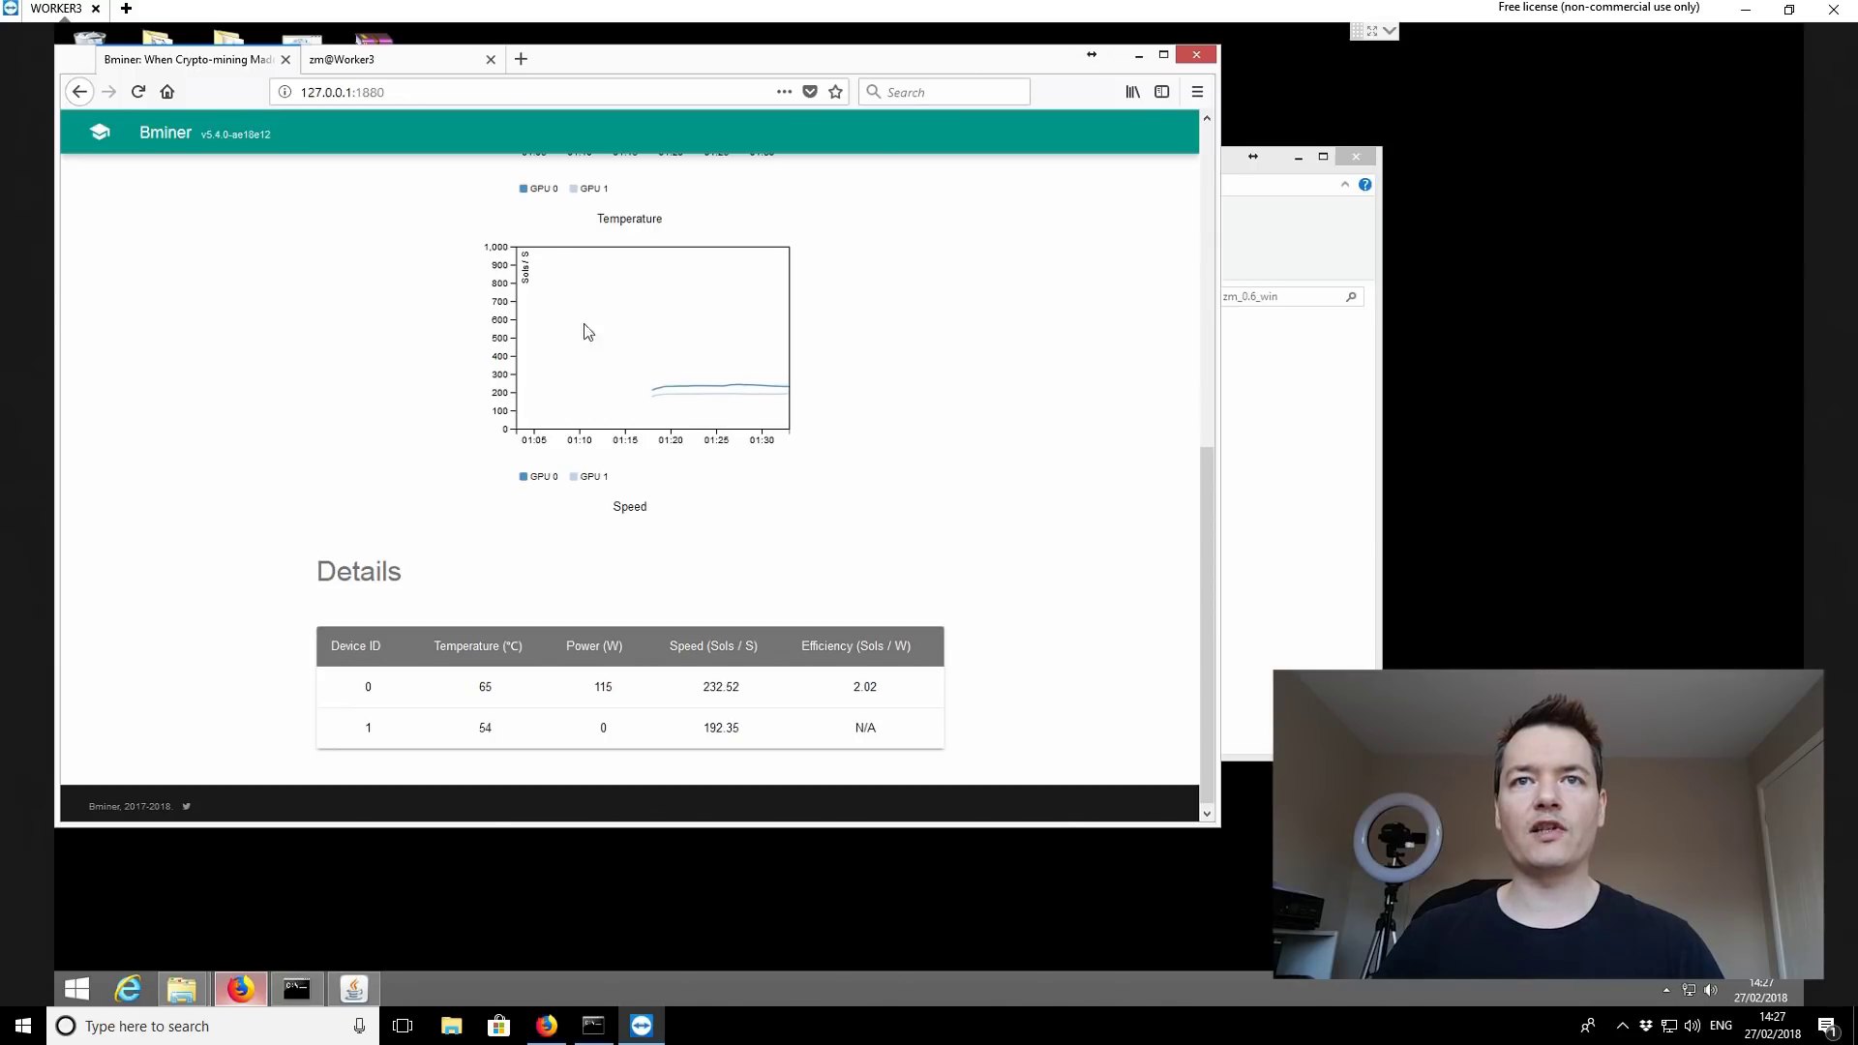
scroll(653, 351, up, 7)
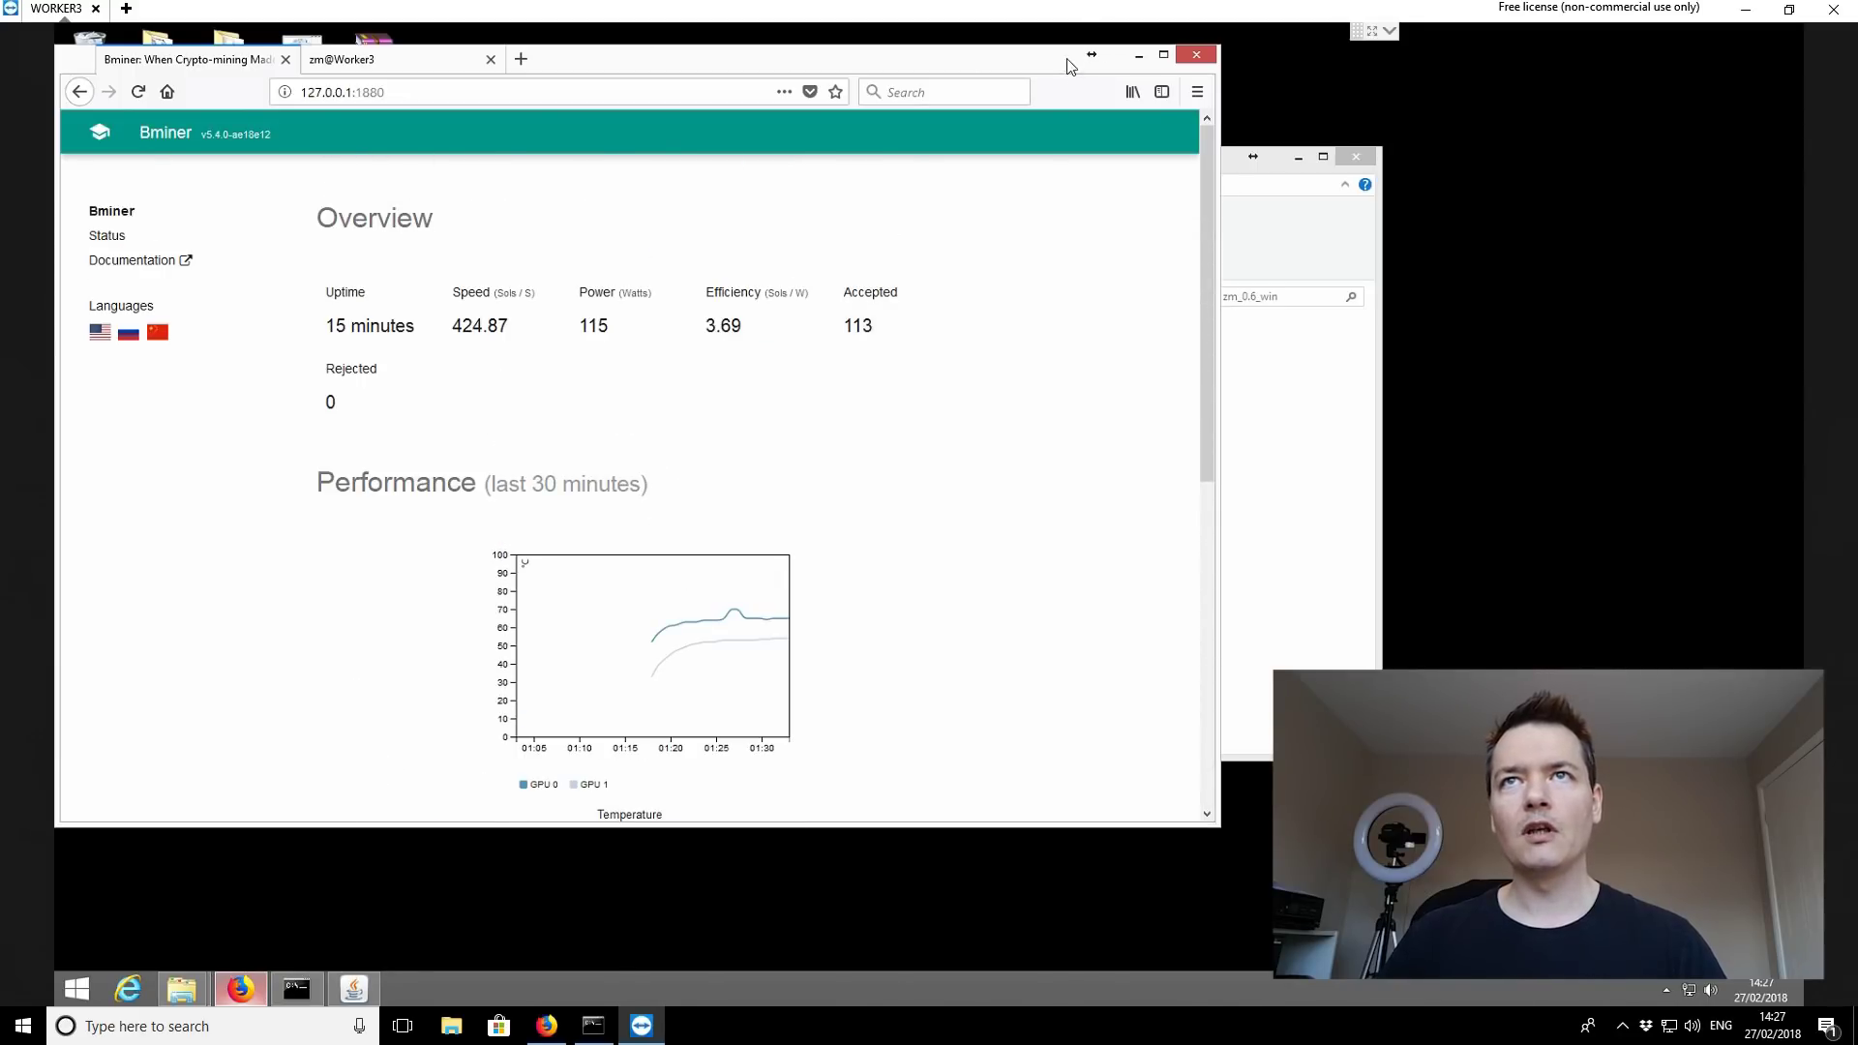
Step: Minimize the remote browser, then close the running miner console and the zm_0.6_win folder
click(1139, 58)
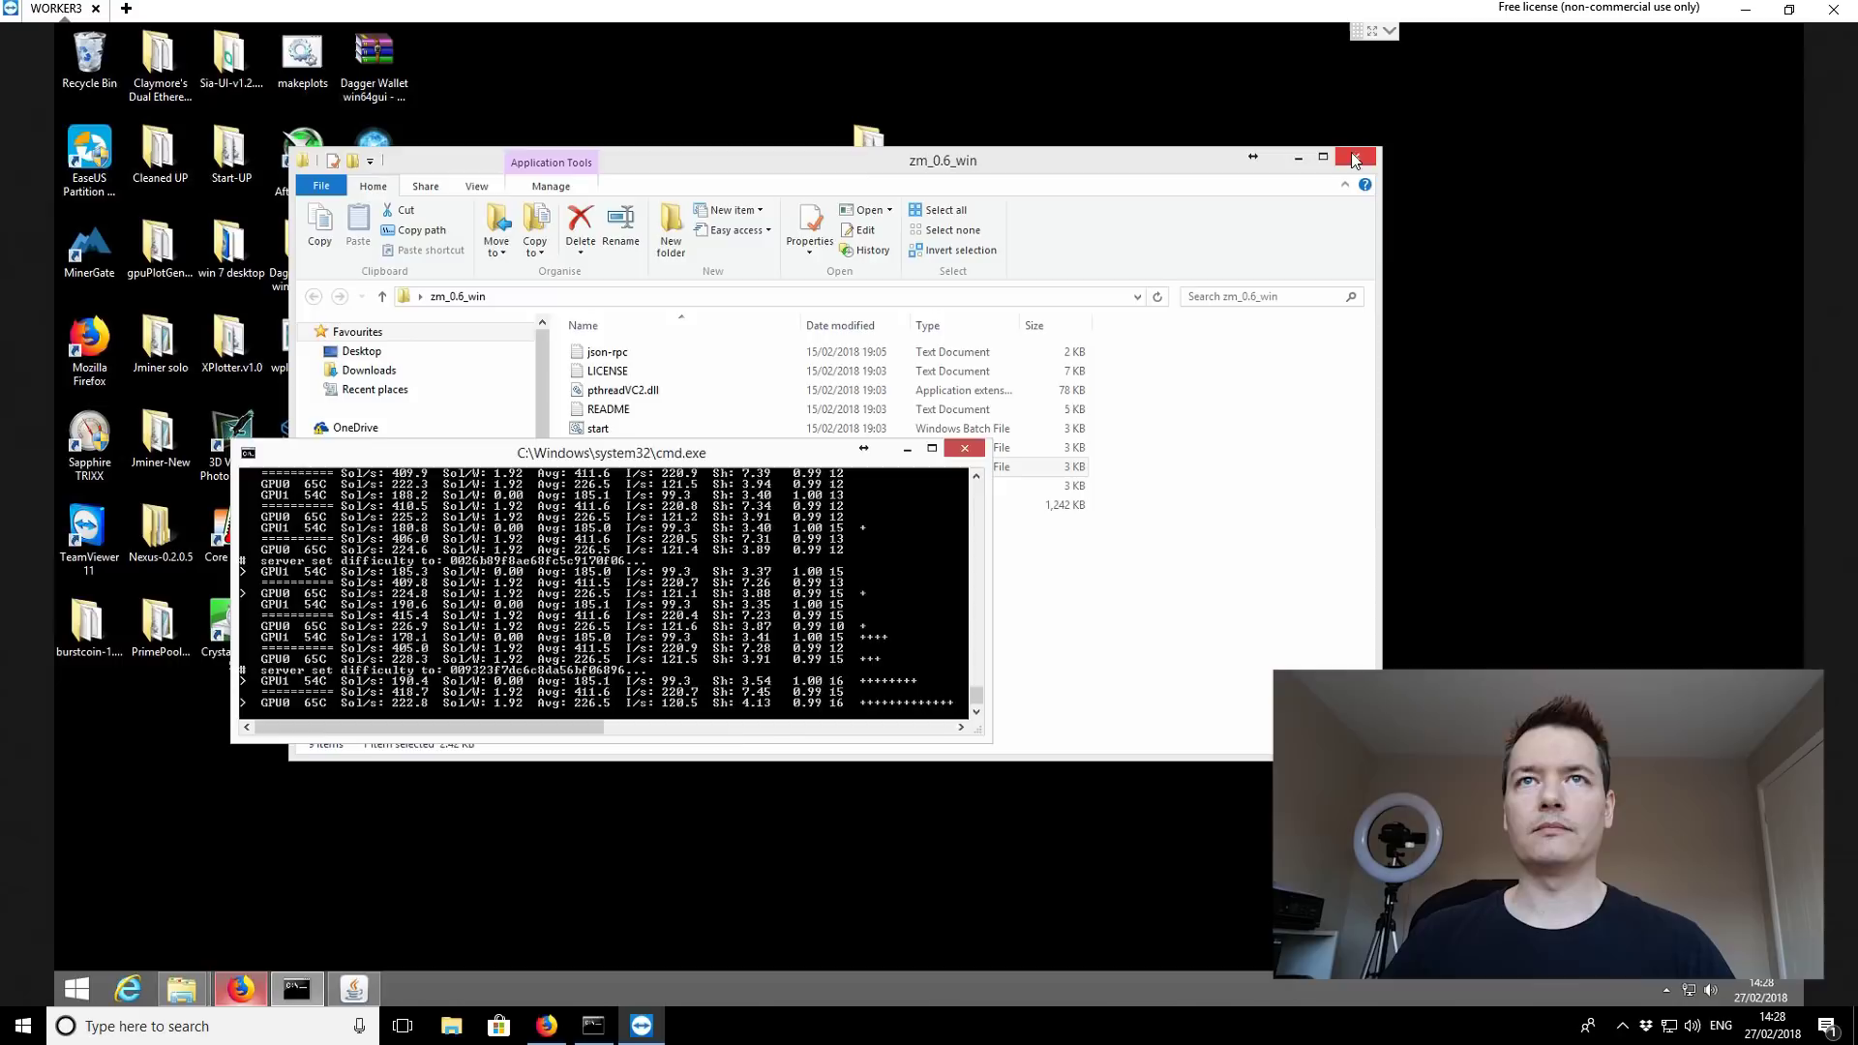
click(1348, 233)
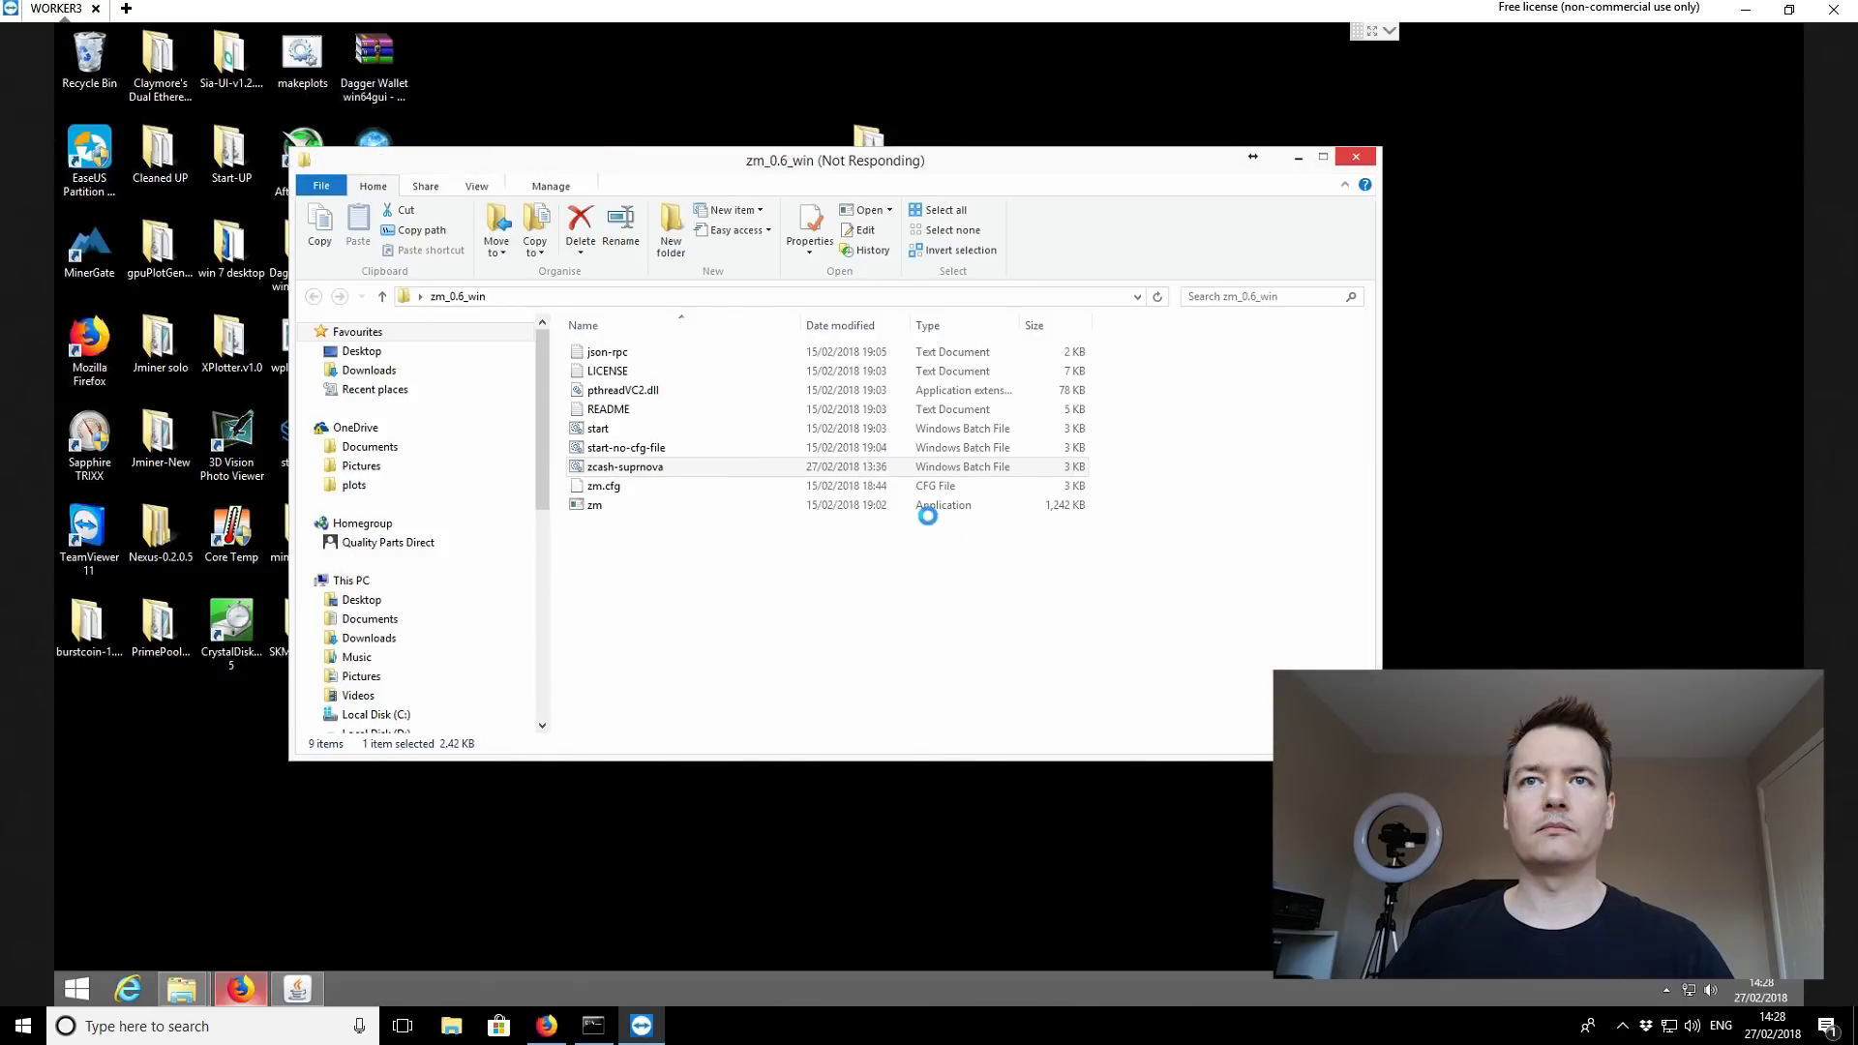
click(1353, 158)
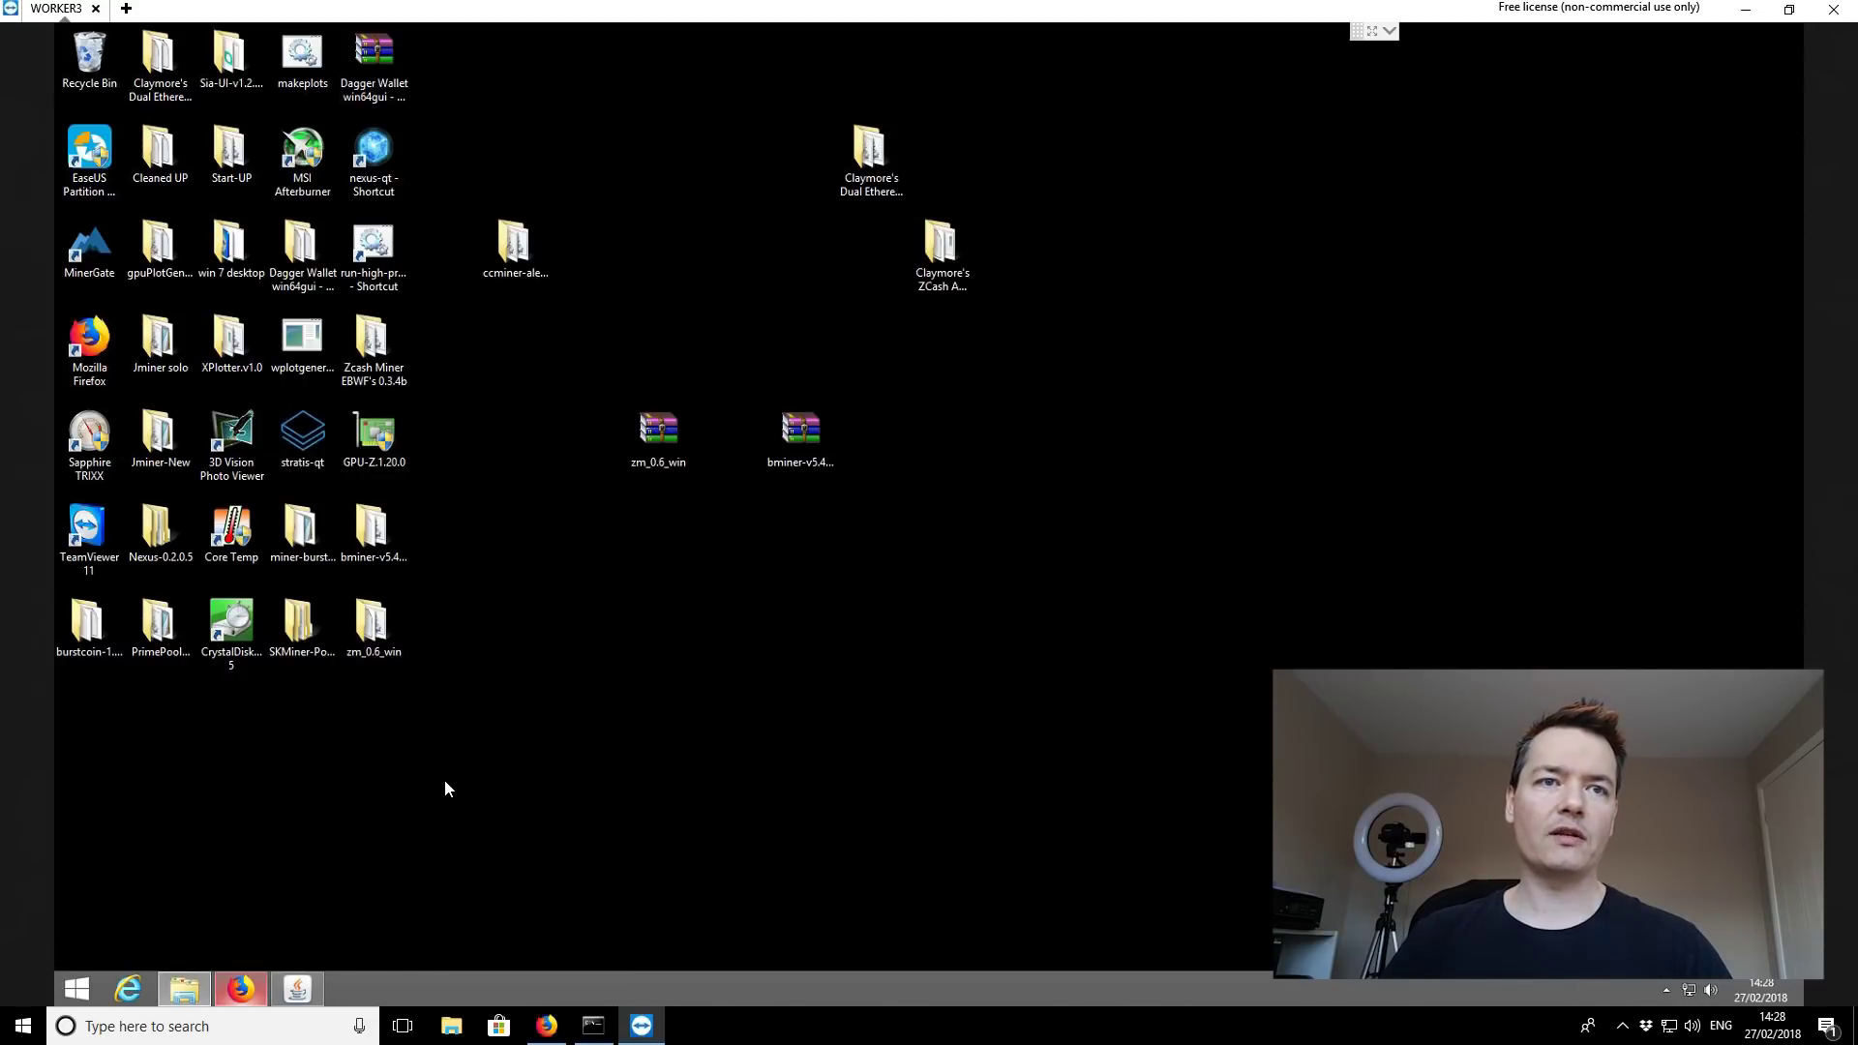
Step: Open the extracted bminer-v5.4.0-ae18e12 folder from the remote desktop
click(373, 533)
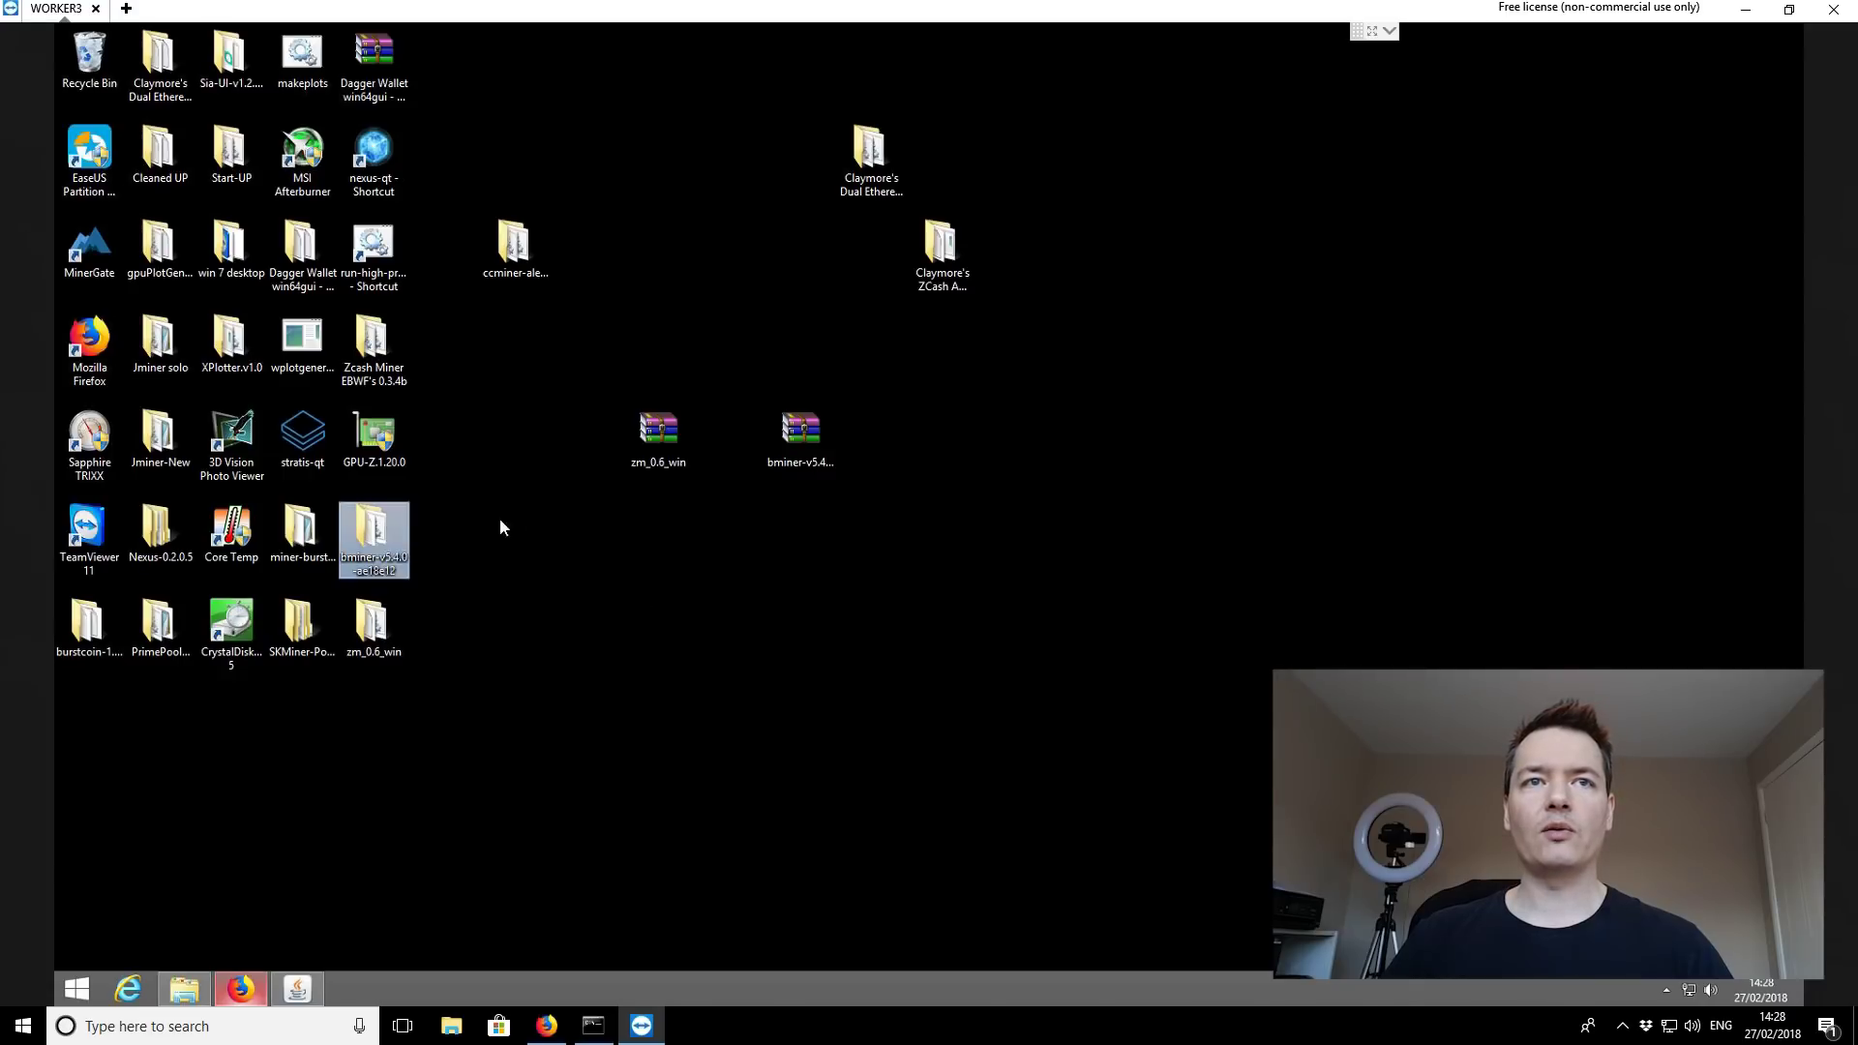
click(456, 517)
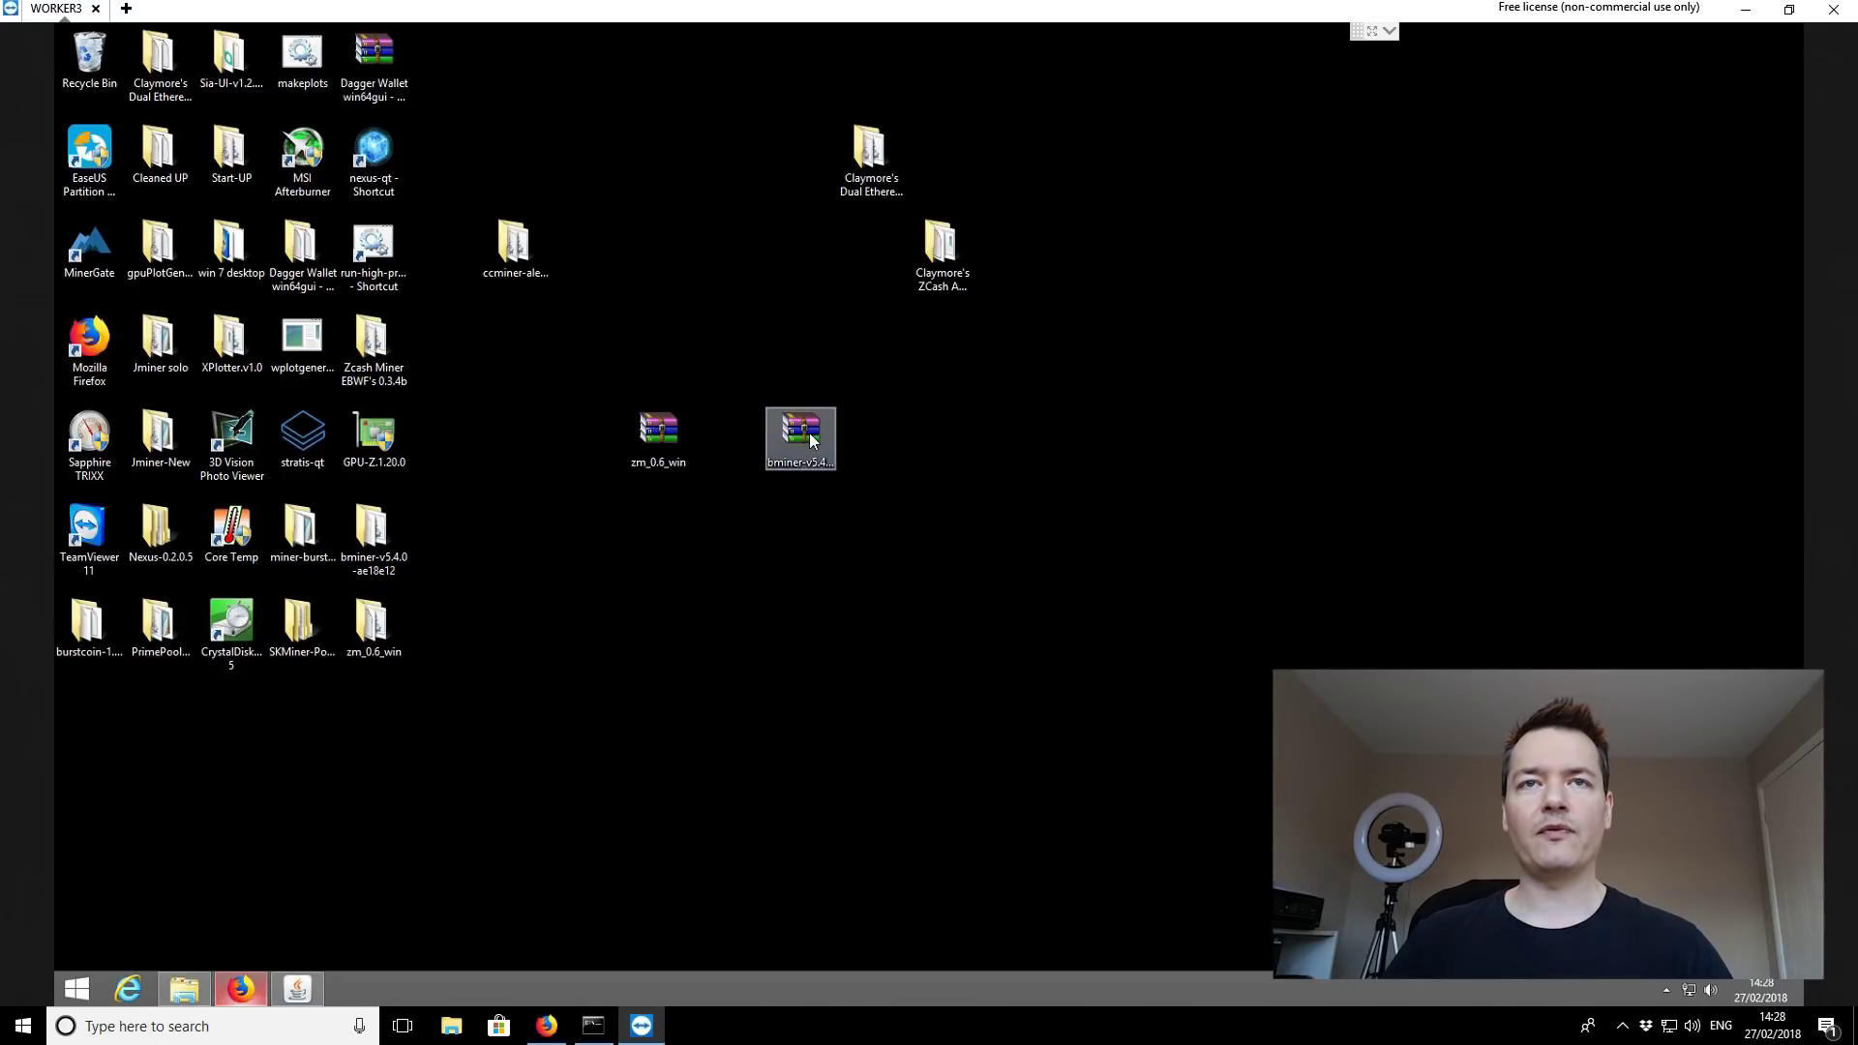
click(300, 530)
click(376, 532)
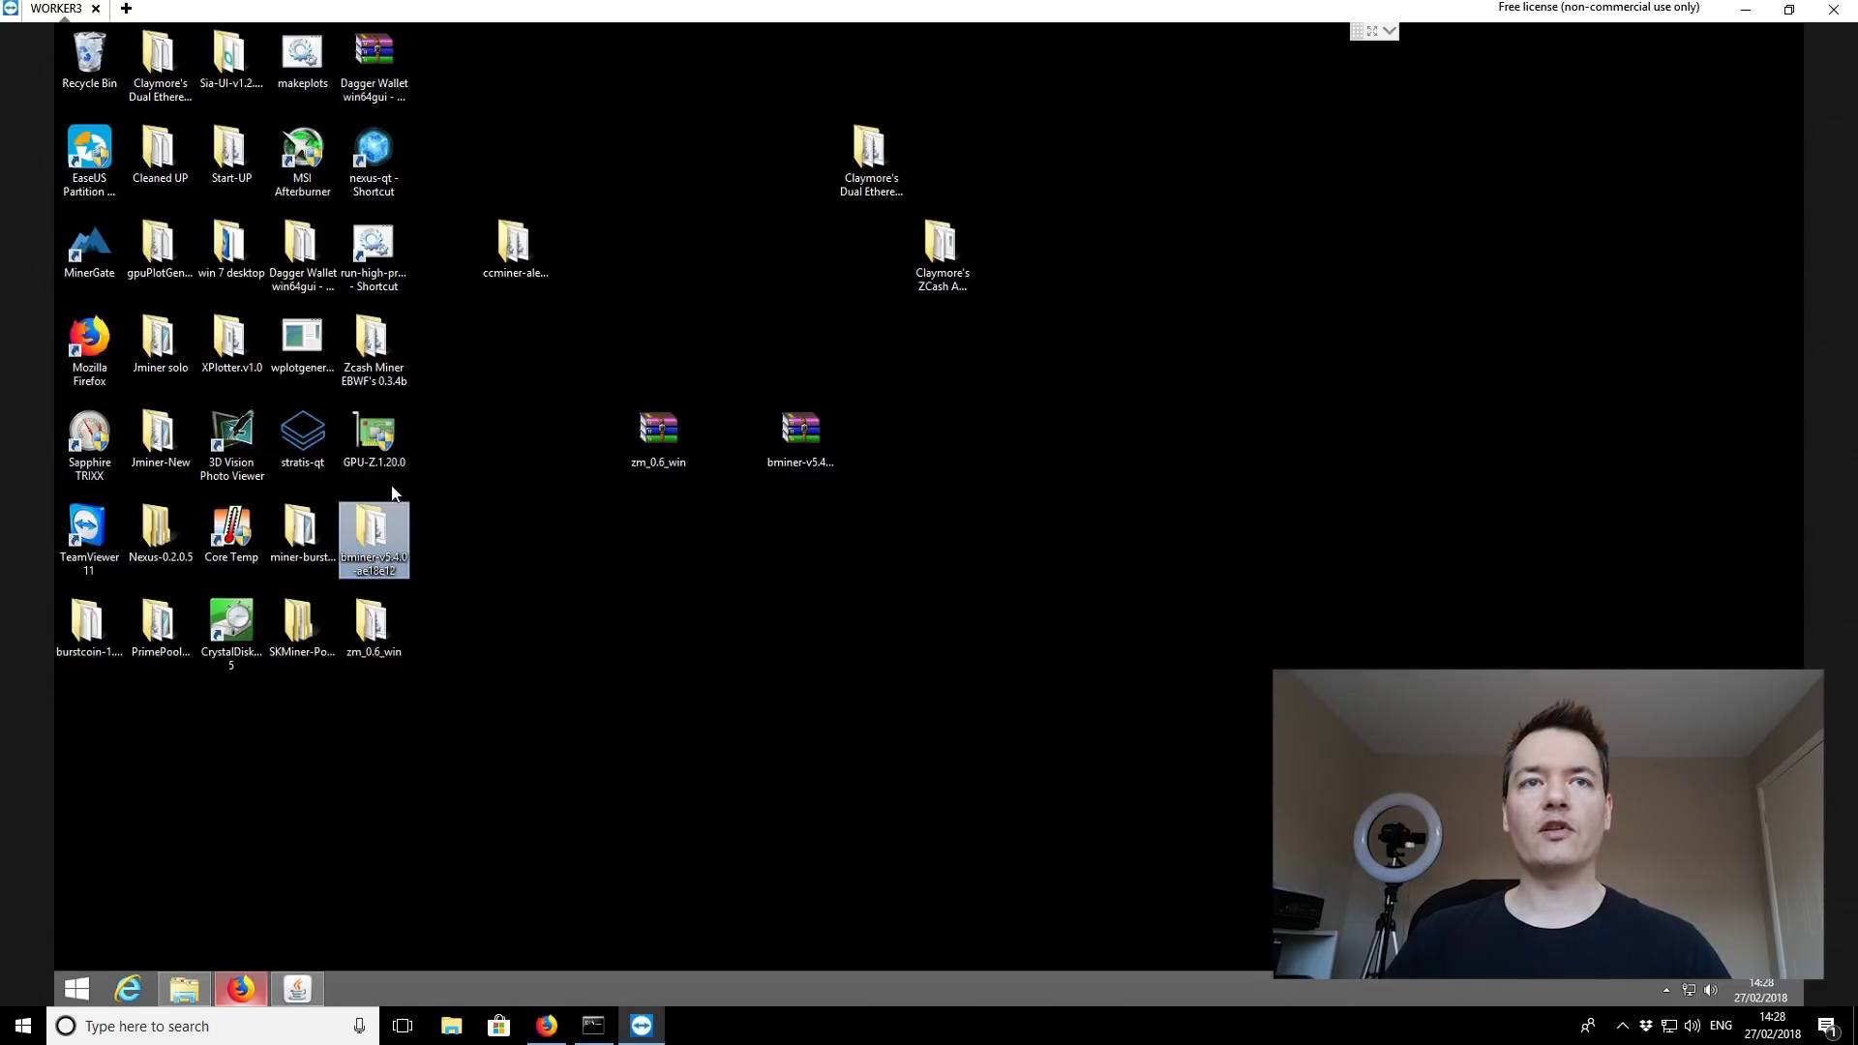
double_click(407, 547)
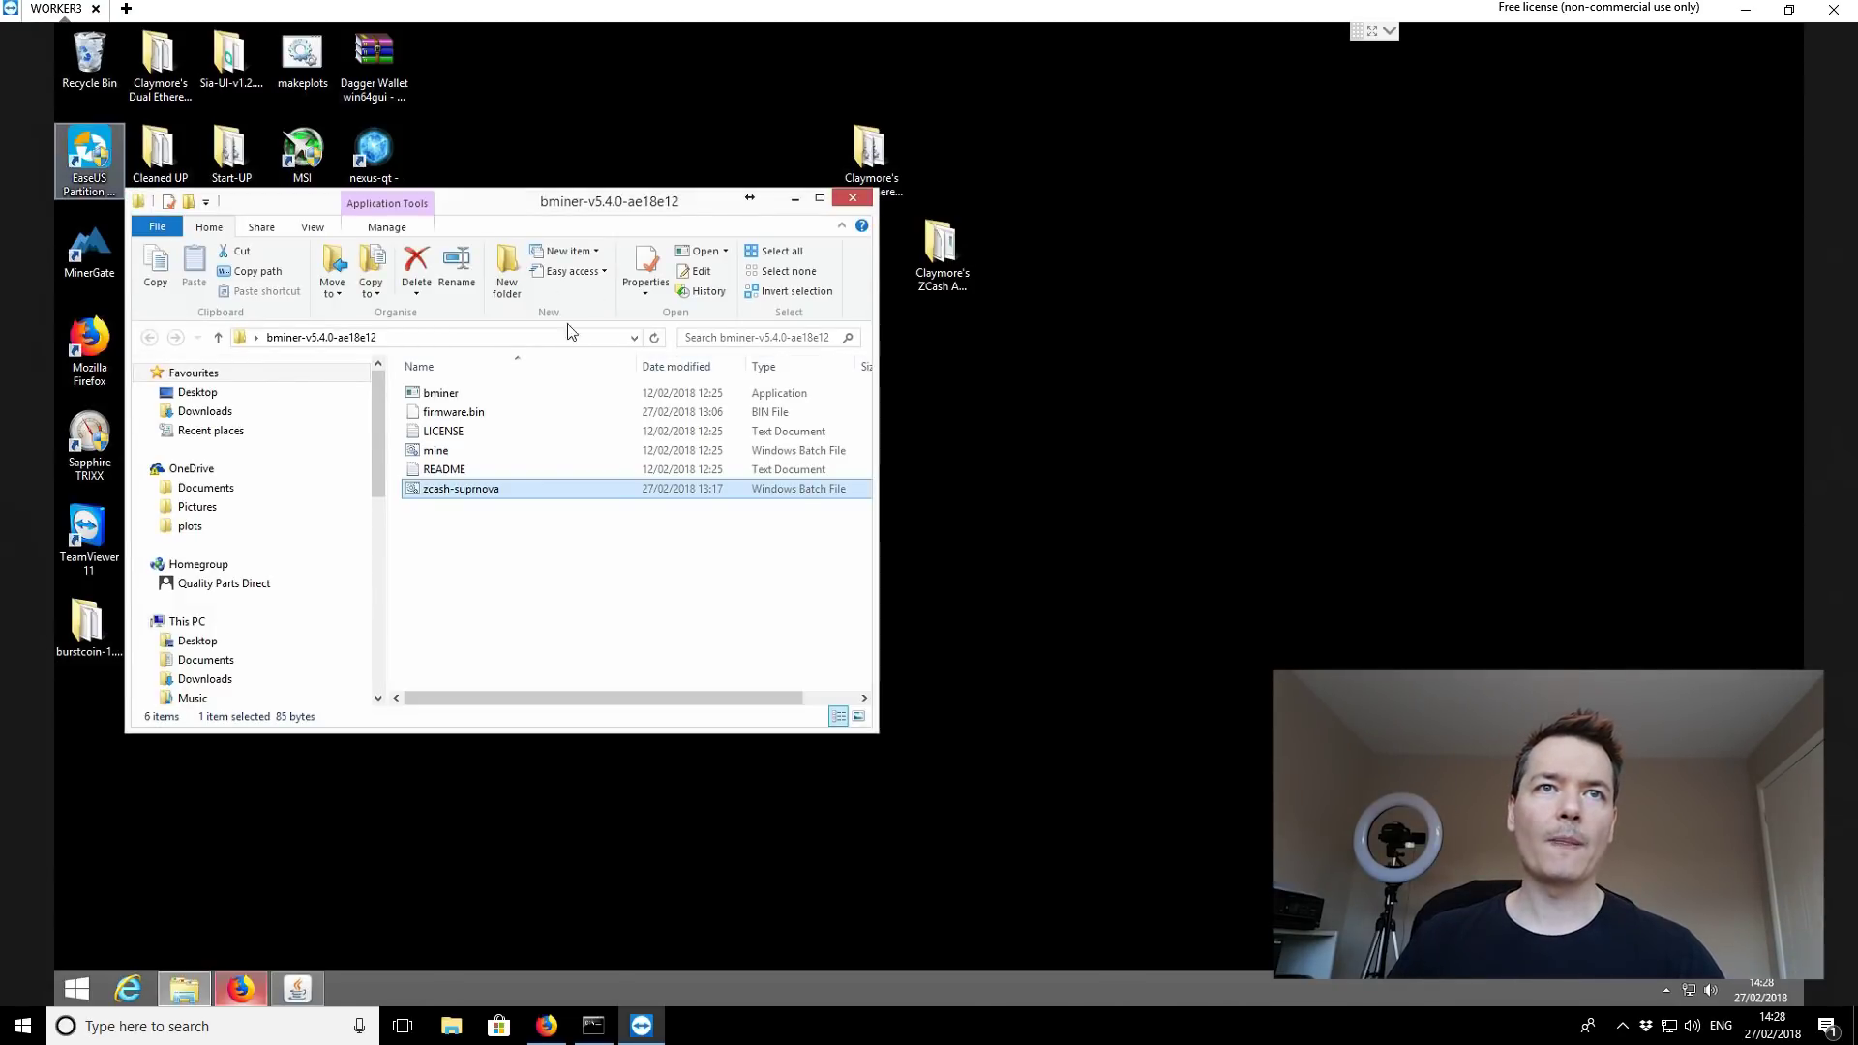
Step: Examine the folder's contents, including the bminer application and the mine and zcash-suprnova batch files
click(441, 396)
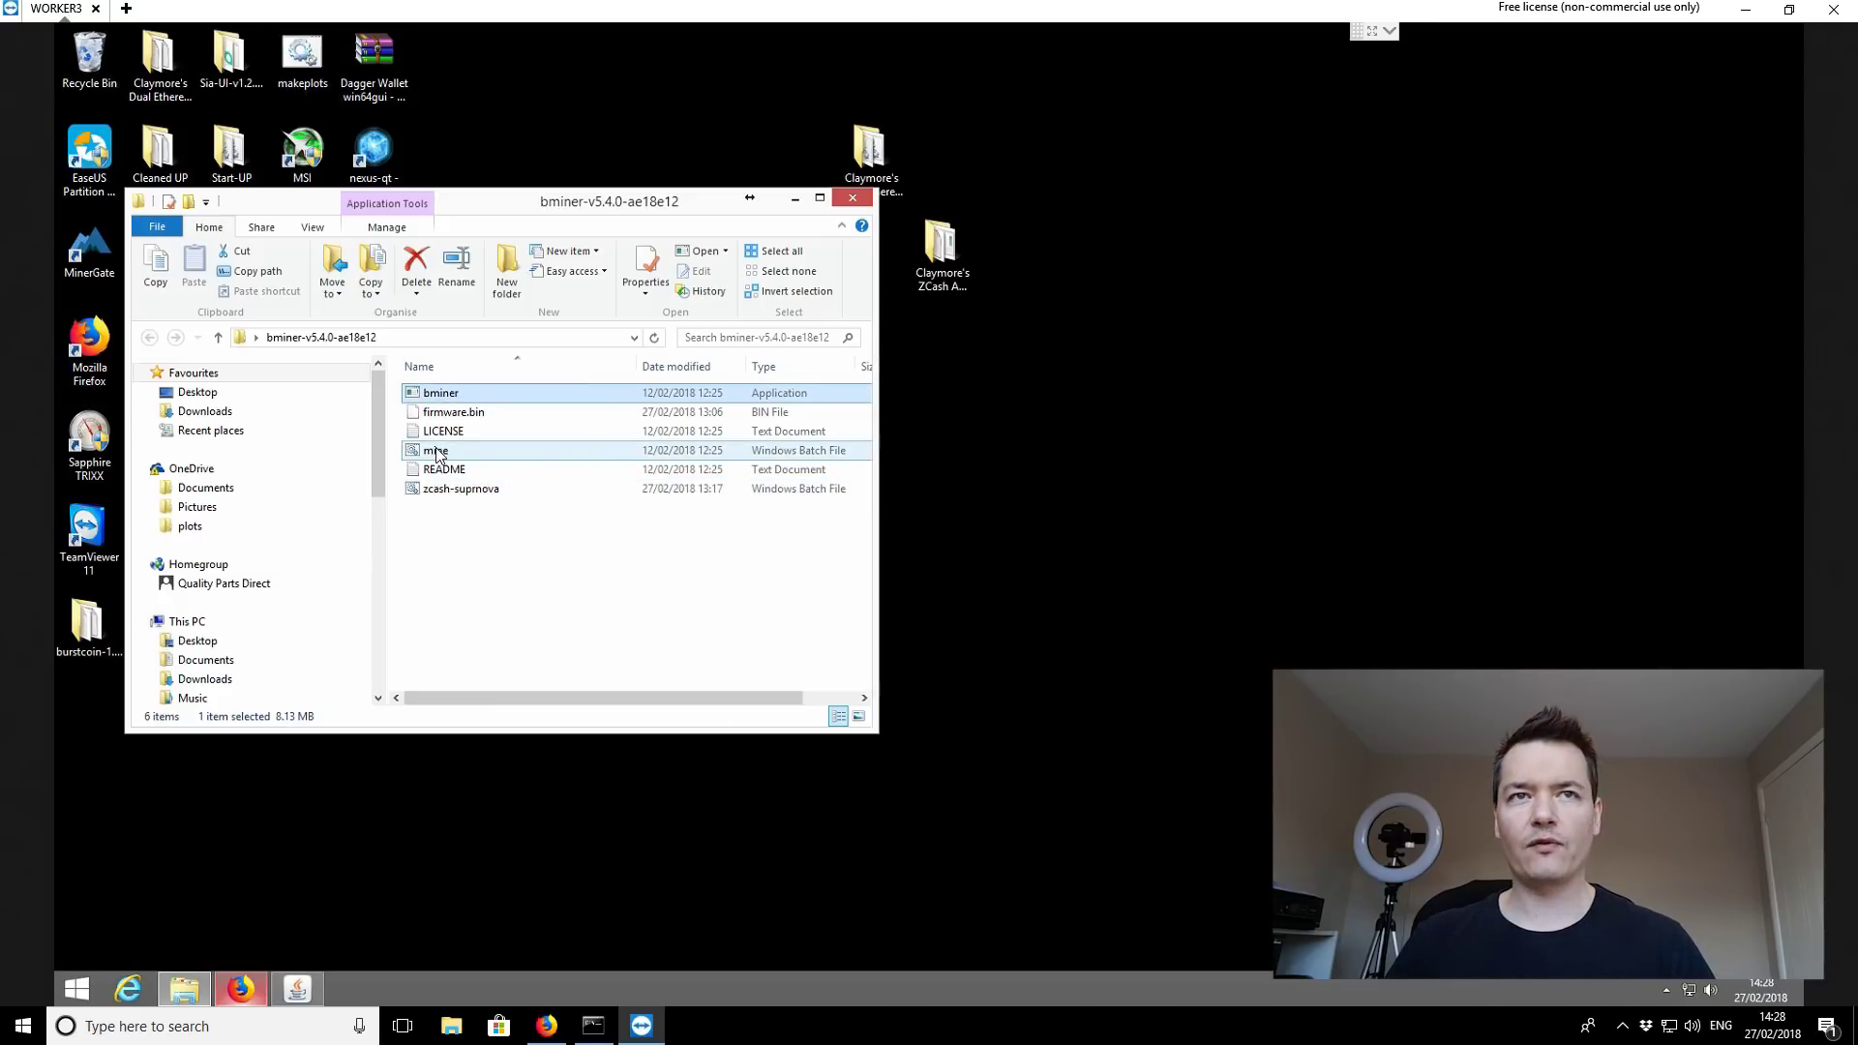
shift+click(437, 455)
click(468, 526)
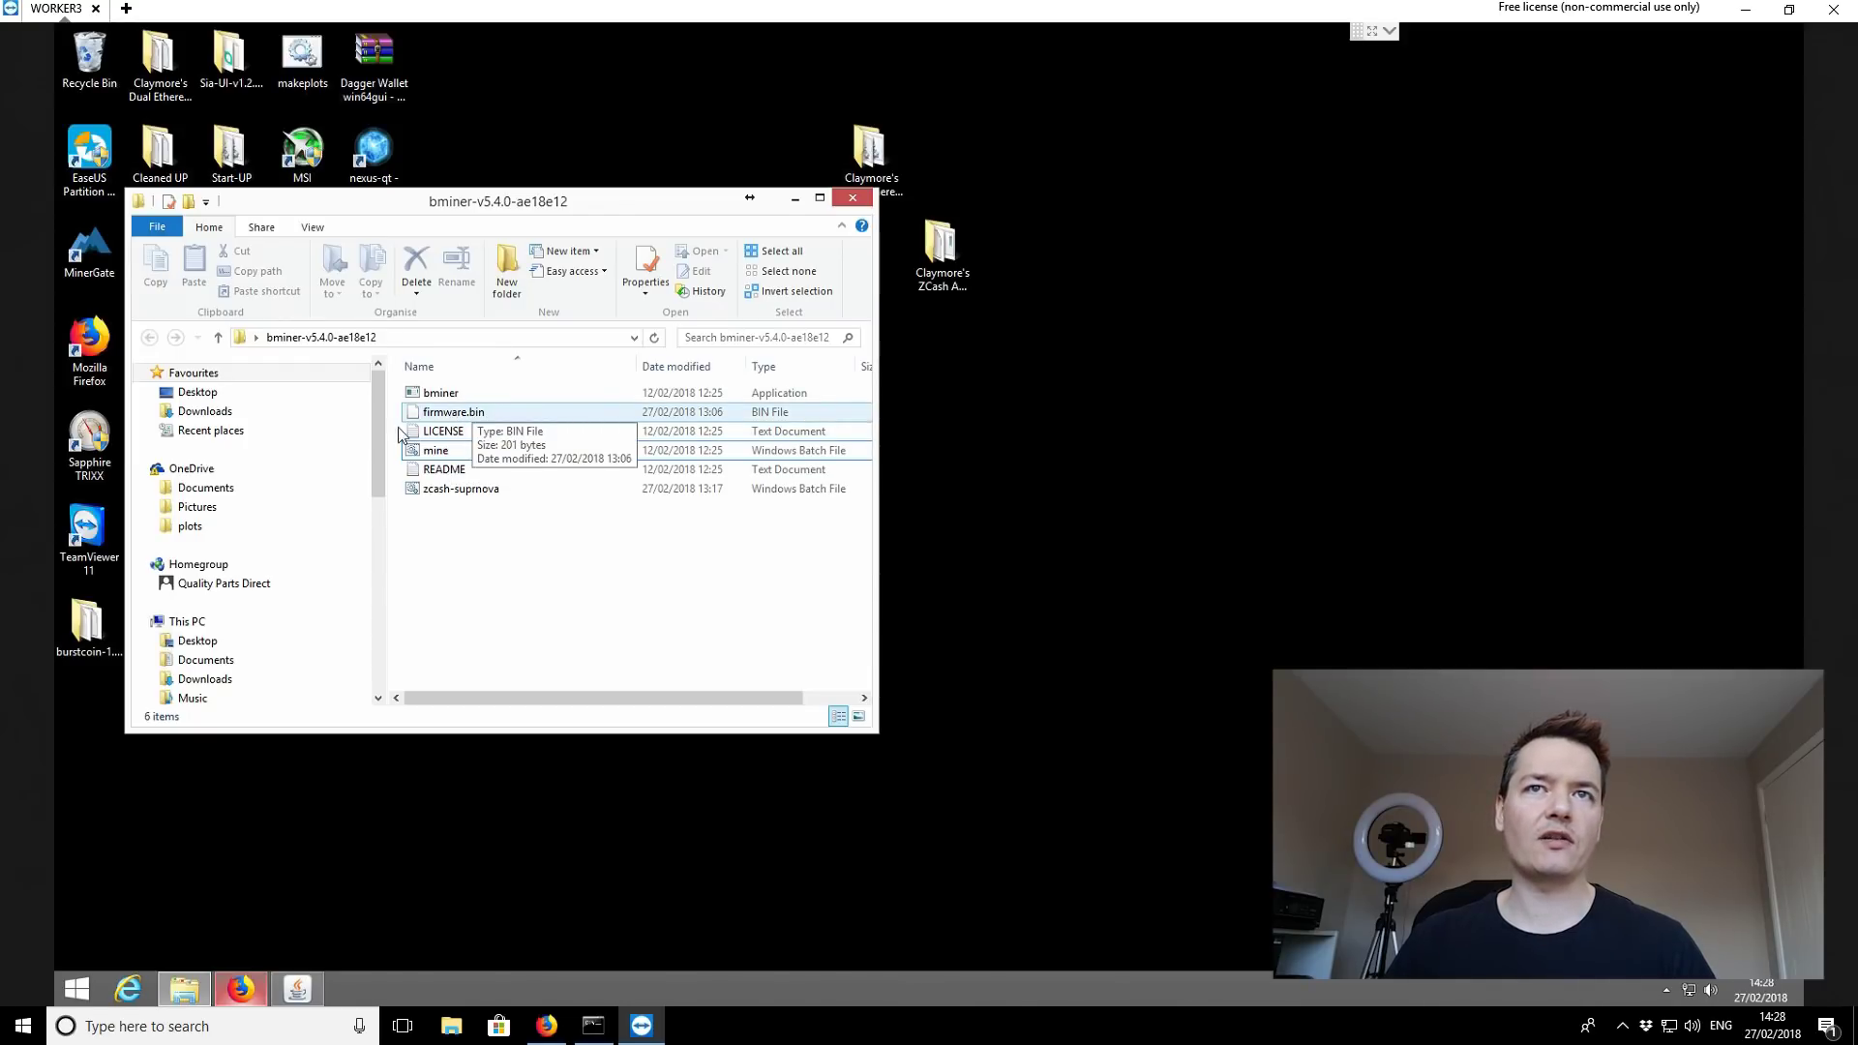
click(519, 447)
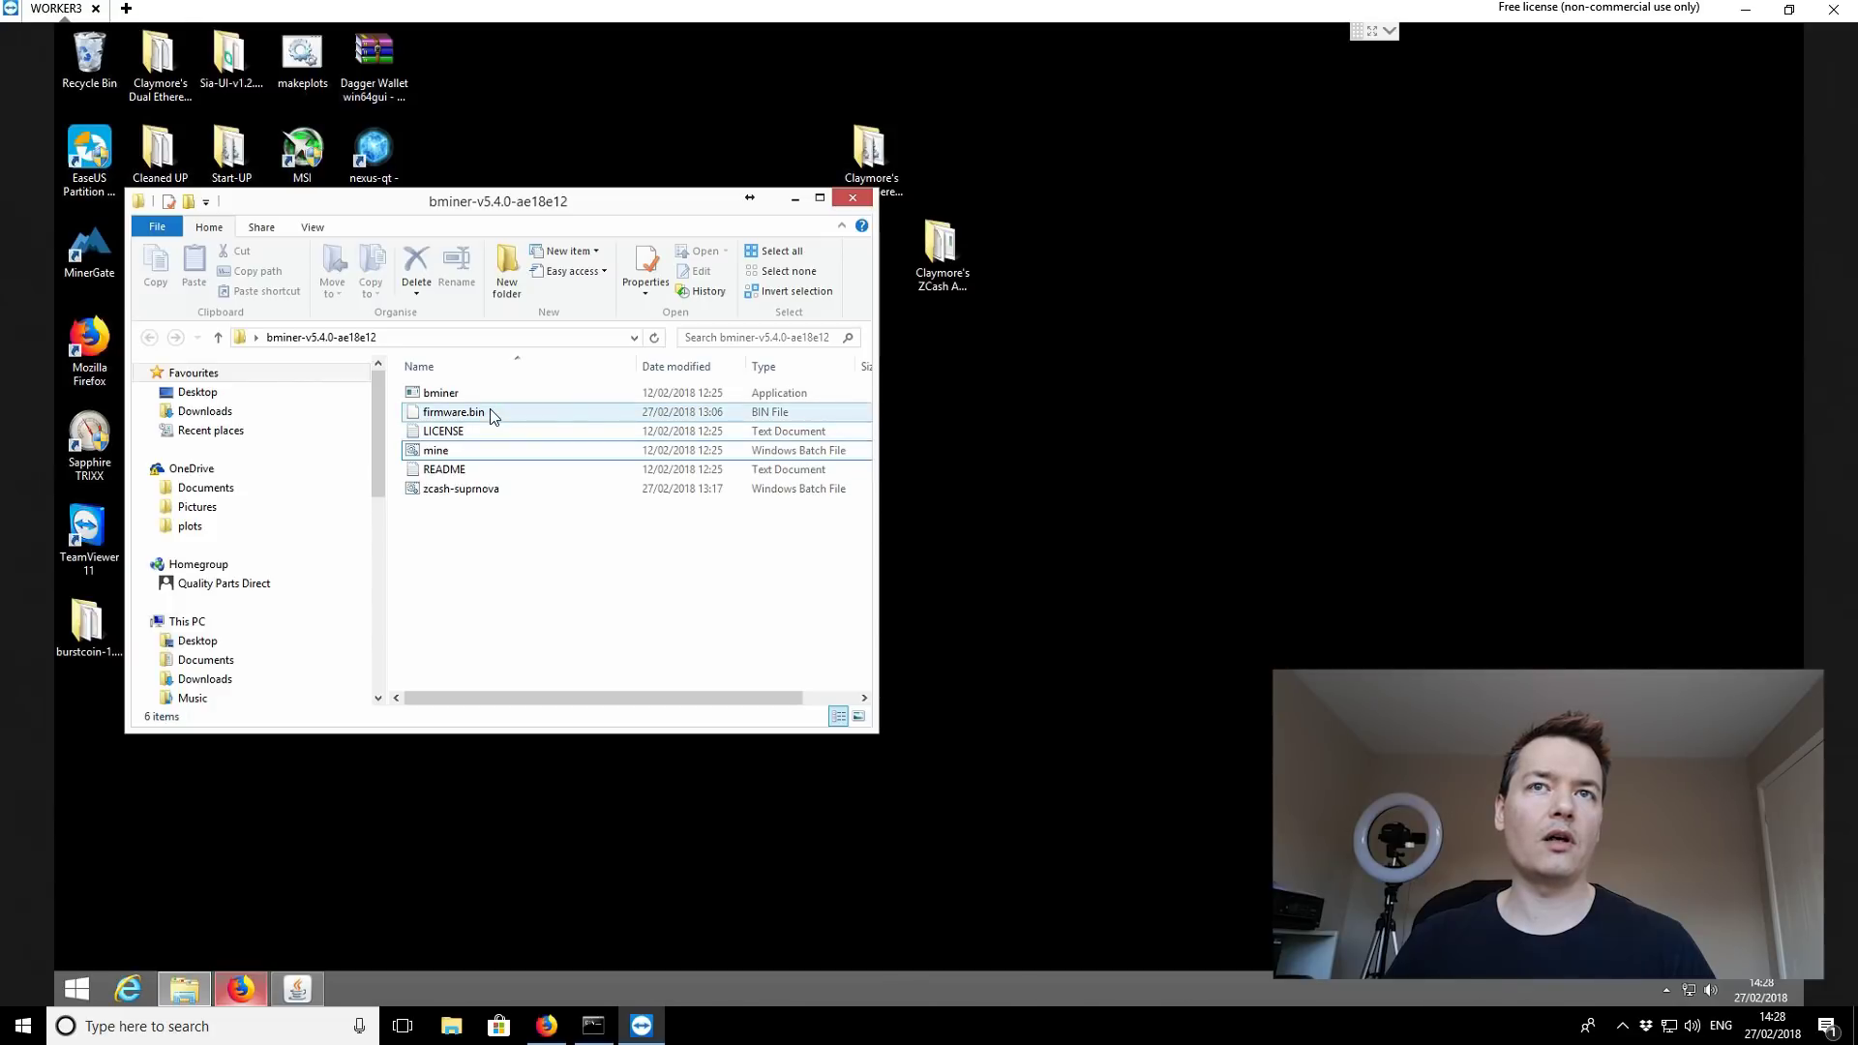
click(471, 493)
click(451, 447)
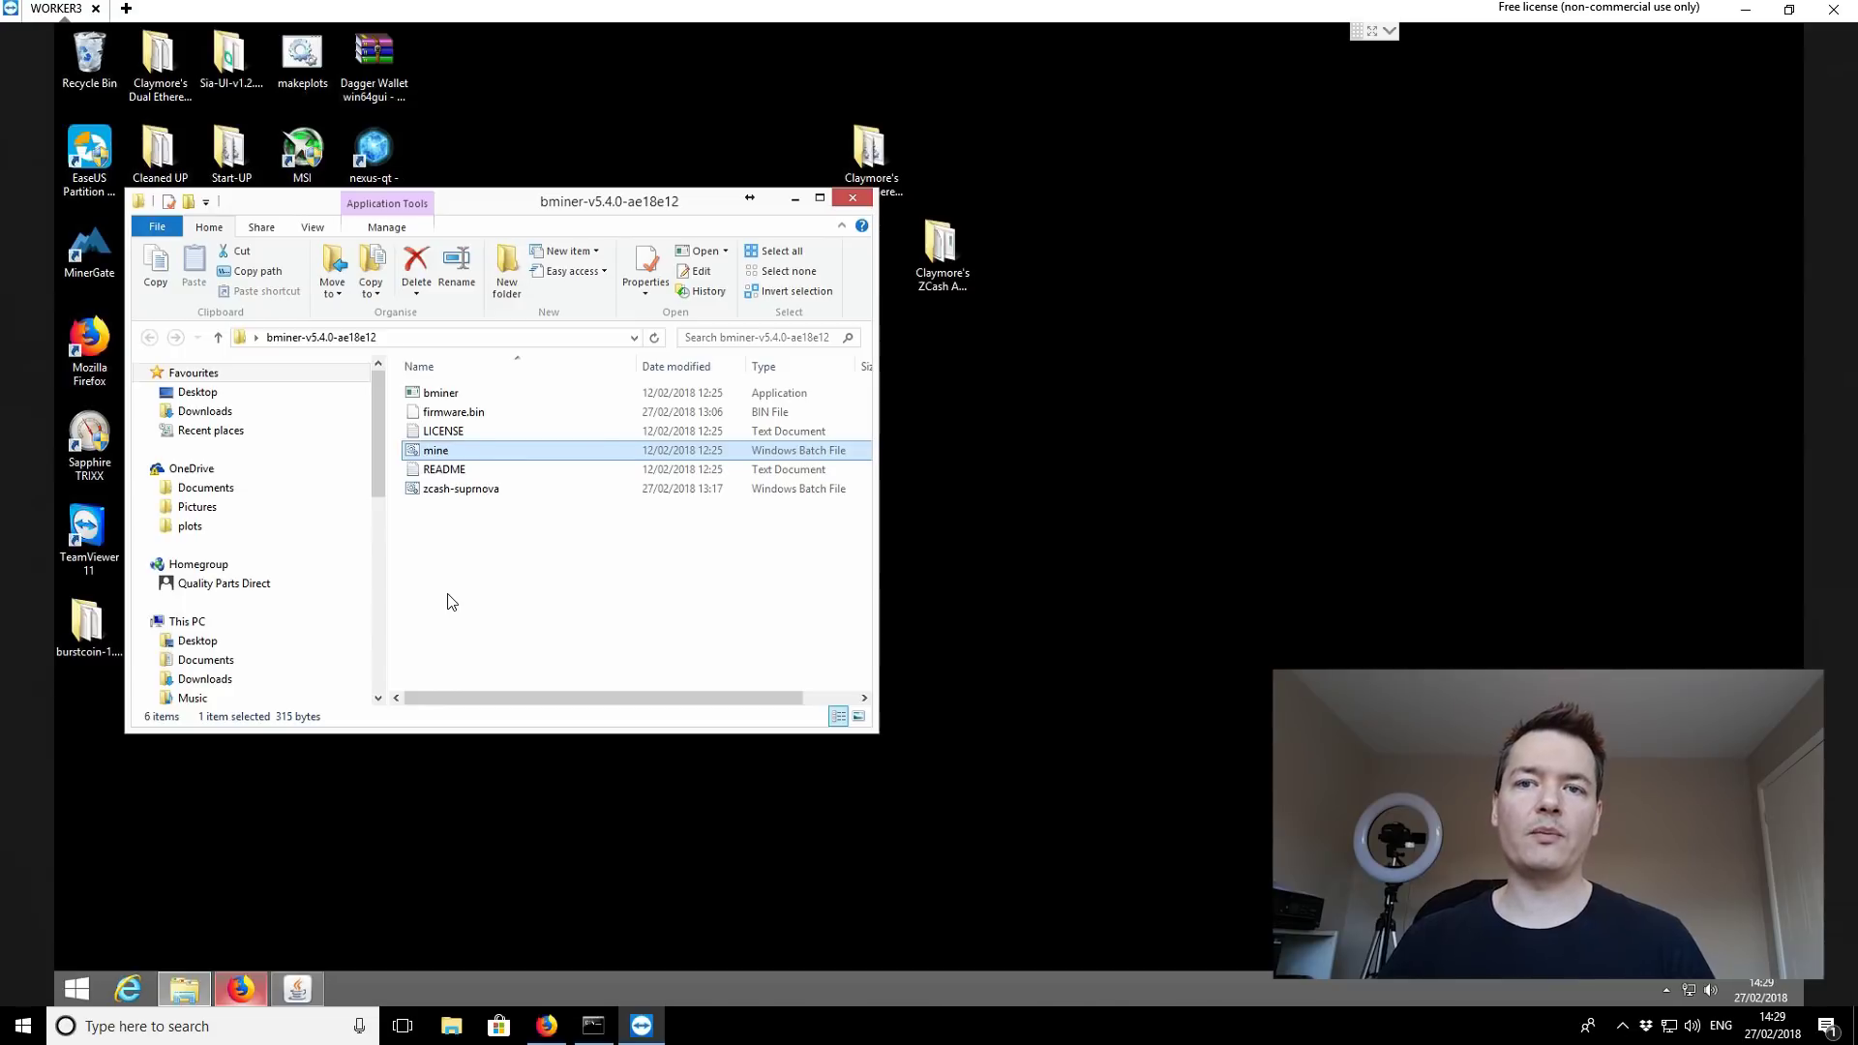
Step: Open the zcash-suprnova batch file for editing in Notepad
click(452, 492)
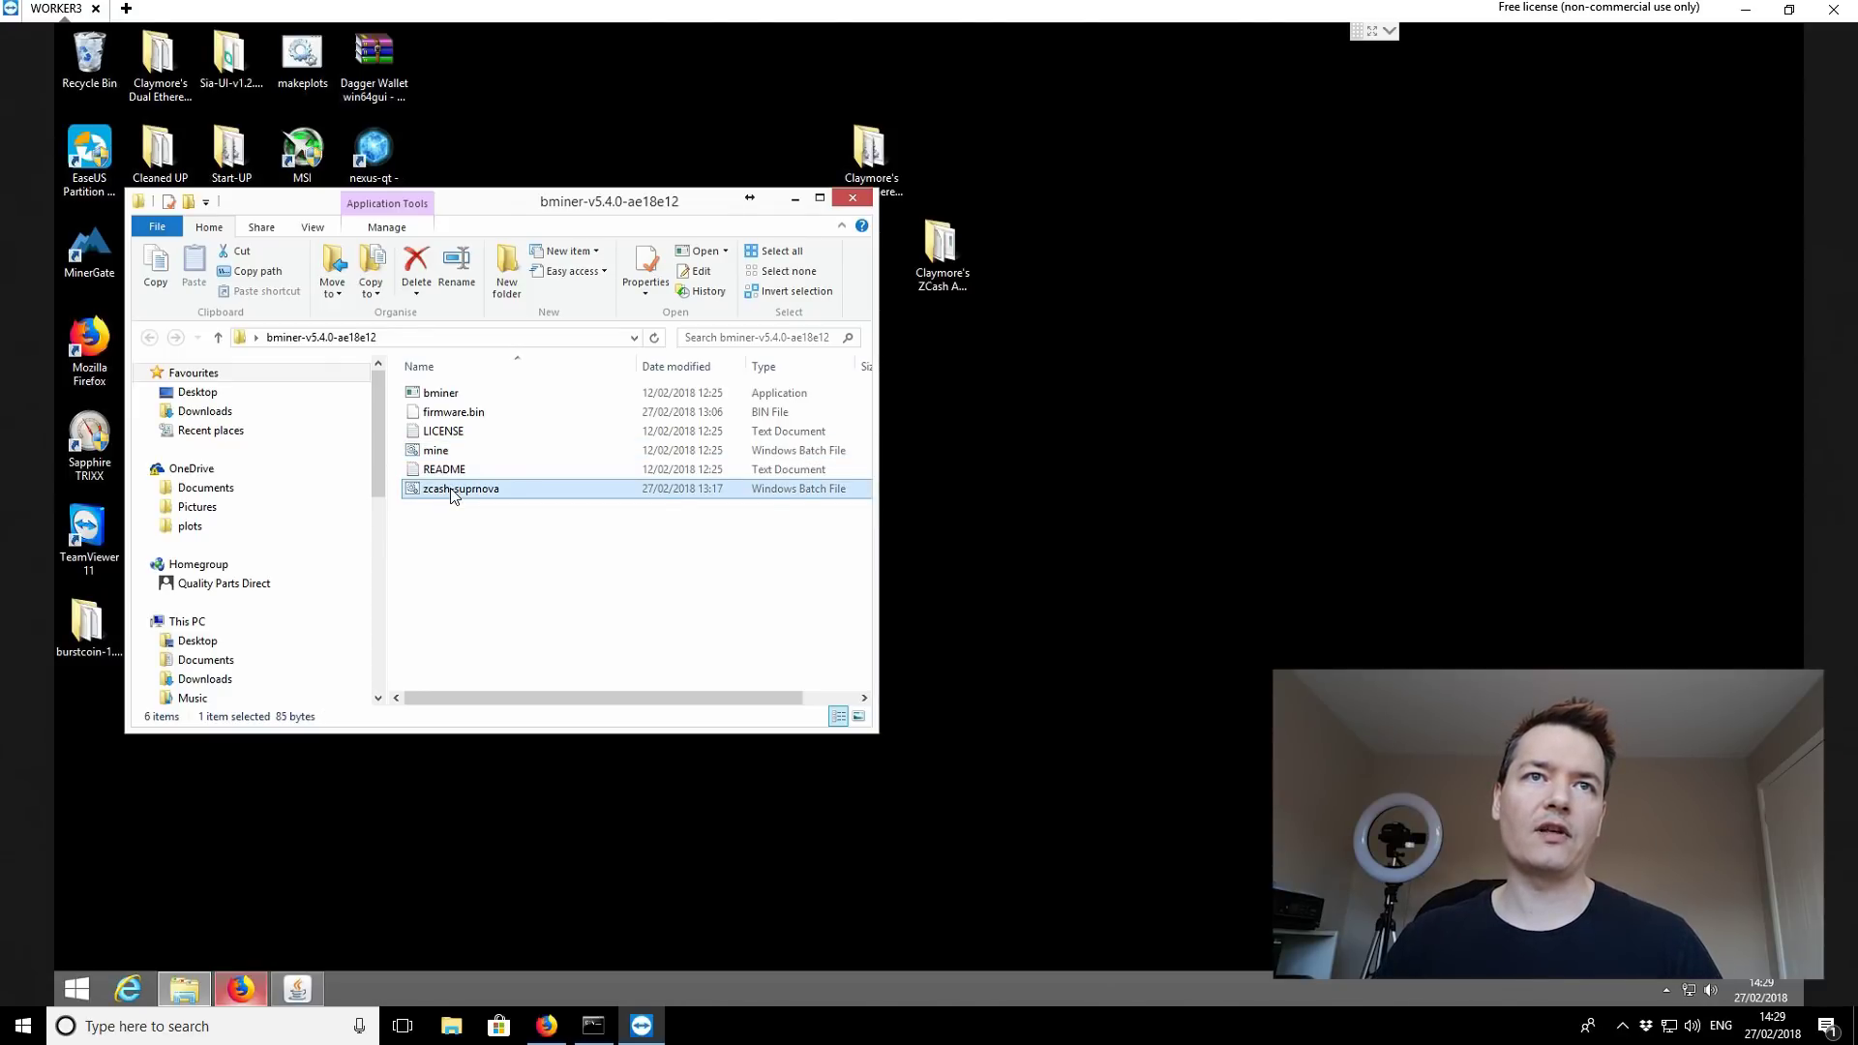
double_click(454, 491)
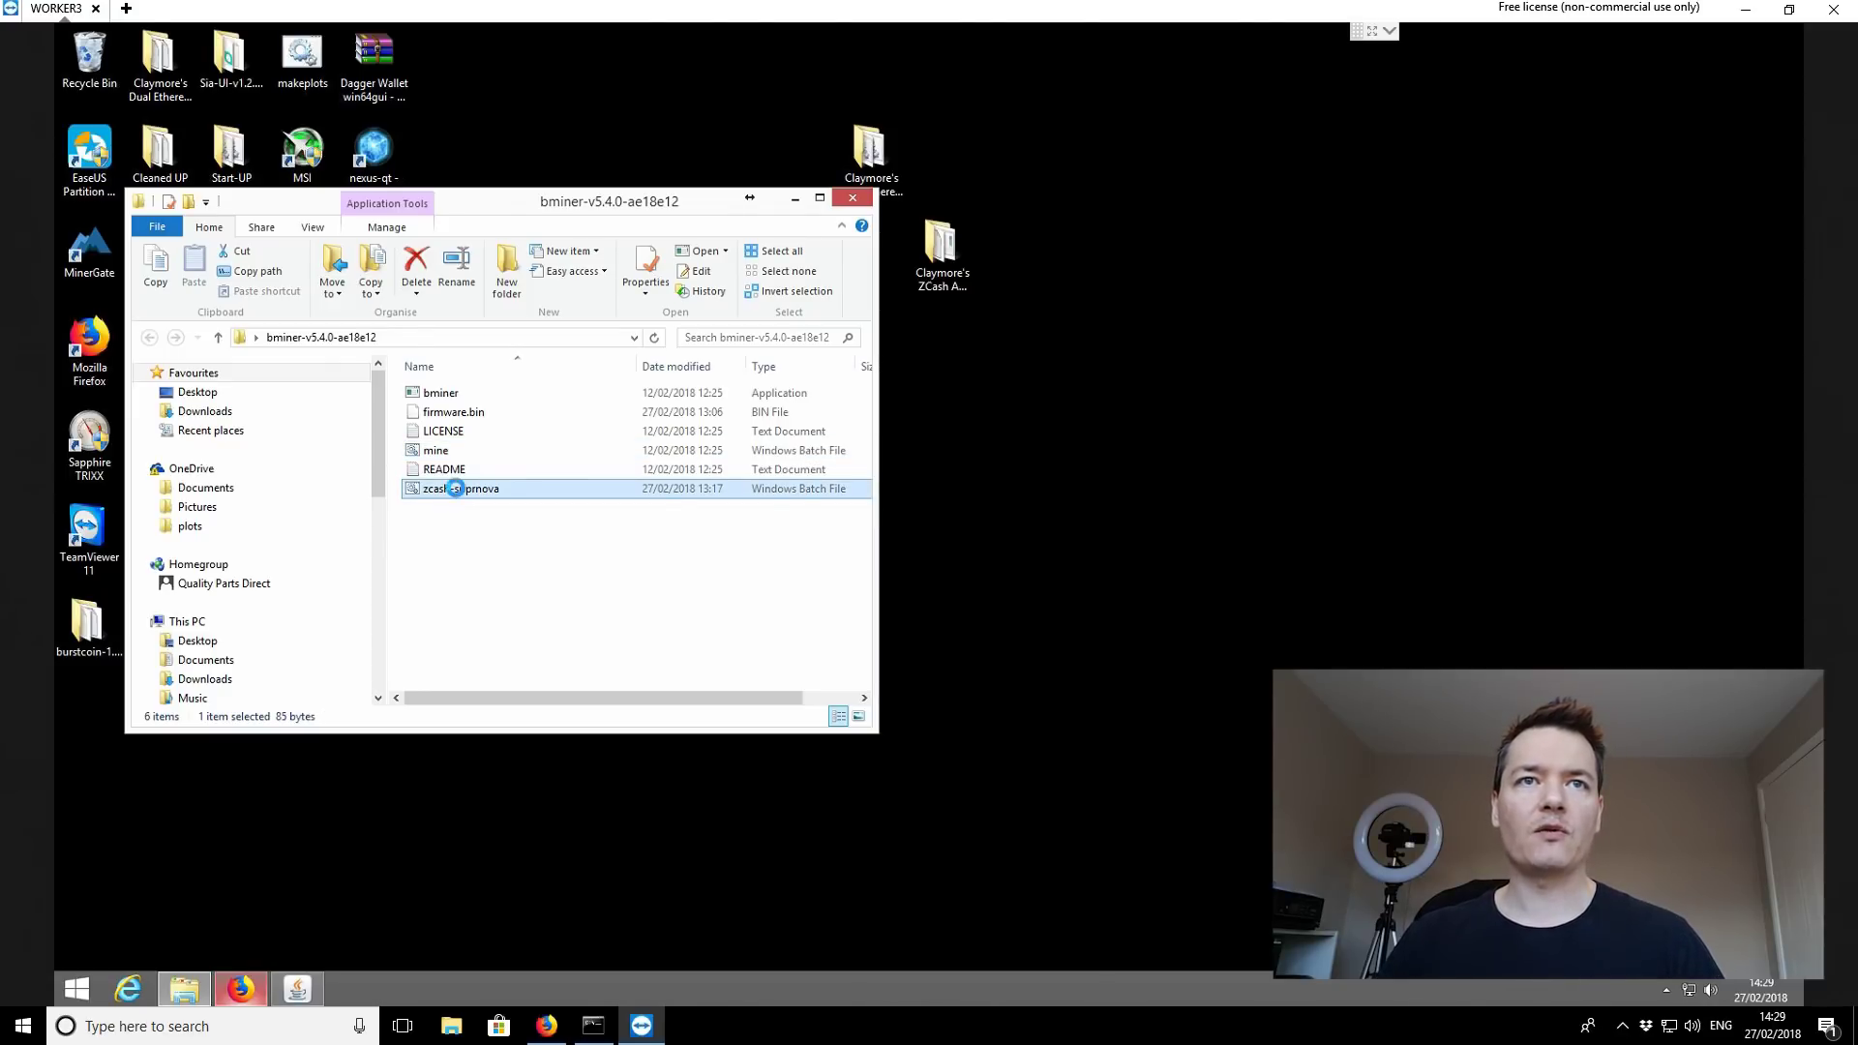
right_click(456, 487)
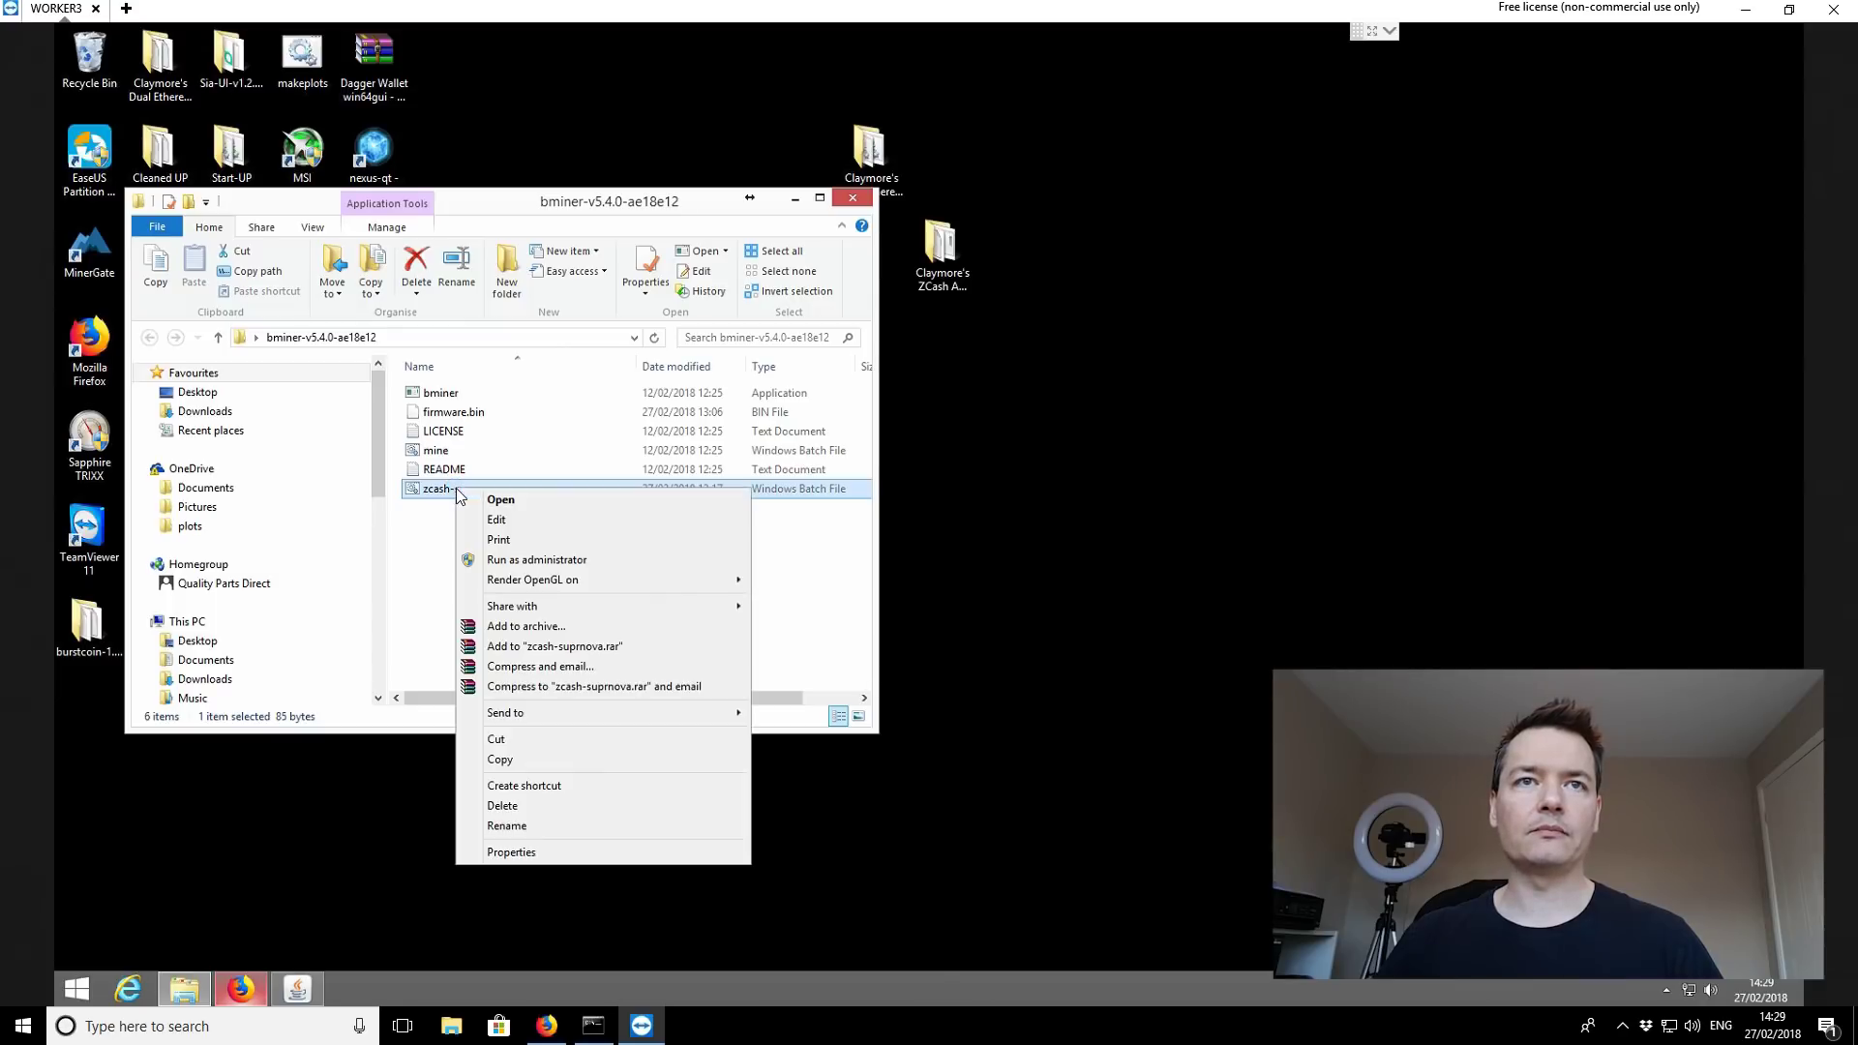
click(502, 520)
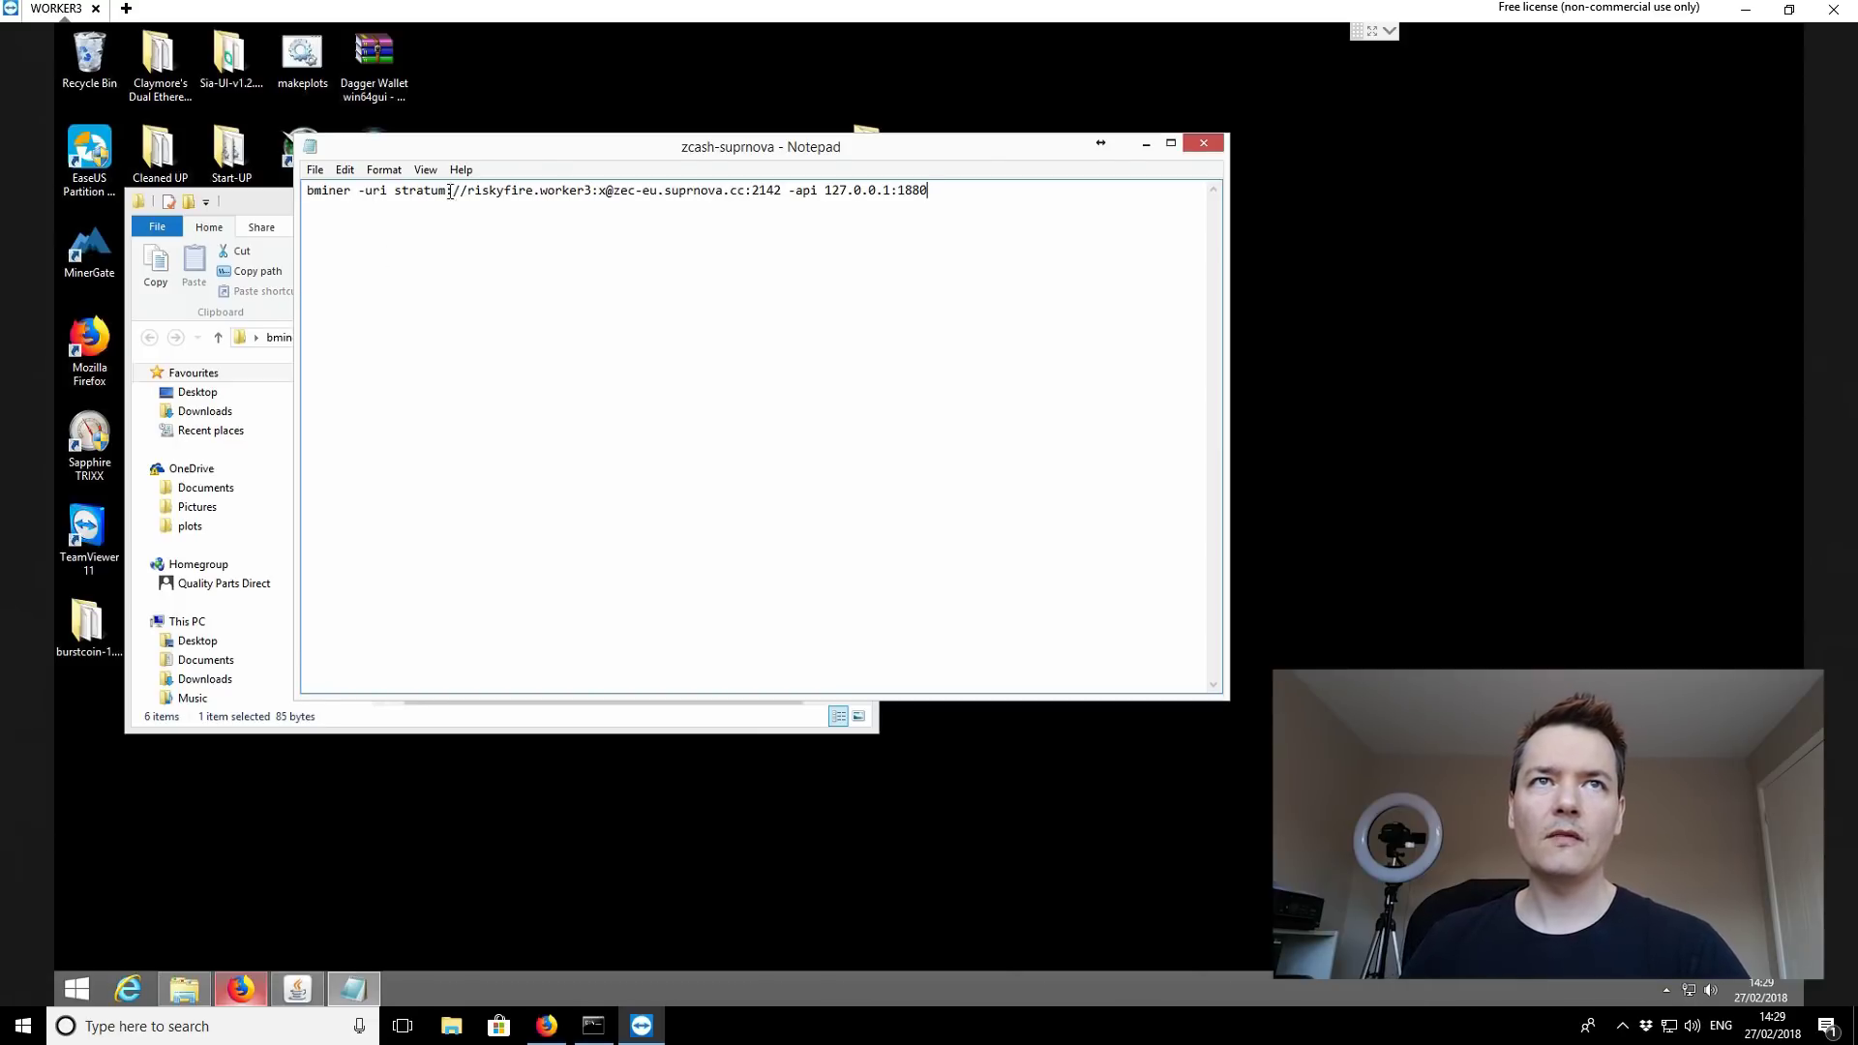
Step: Examine the bminer call and its -uri stratum parameter in the batch file's command line
drag(309, 189, 351, 188)
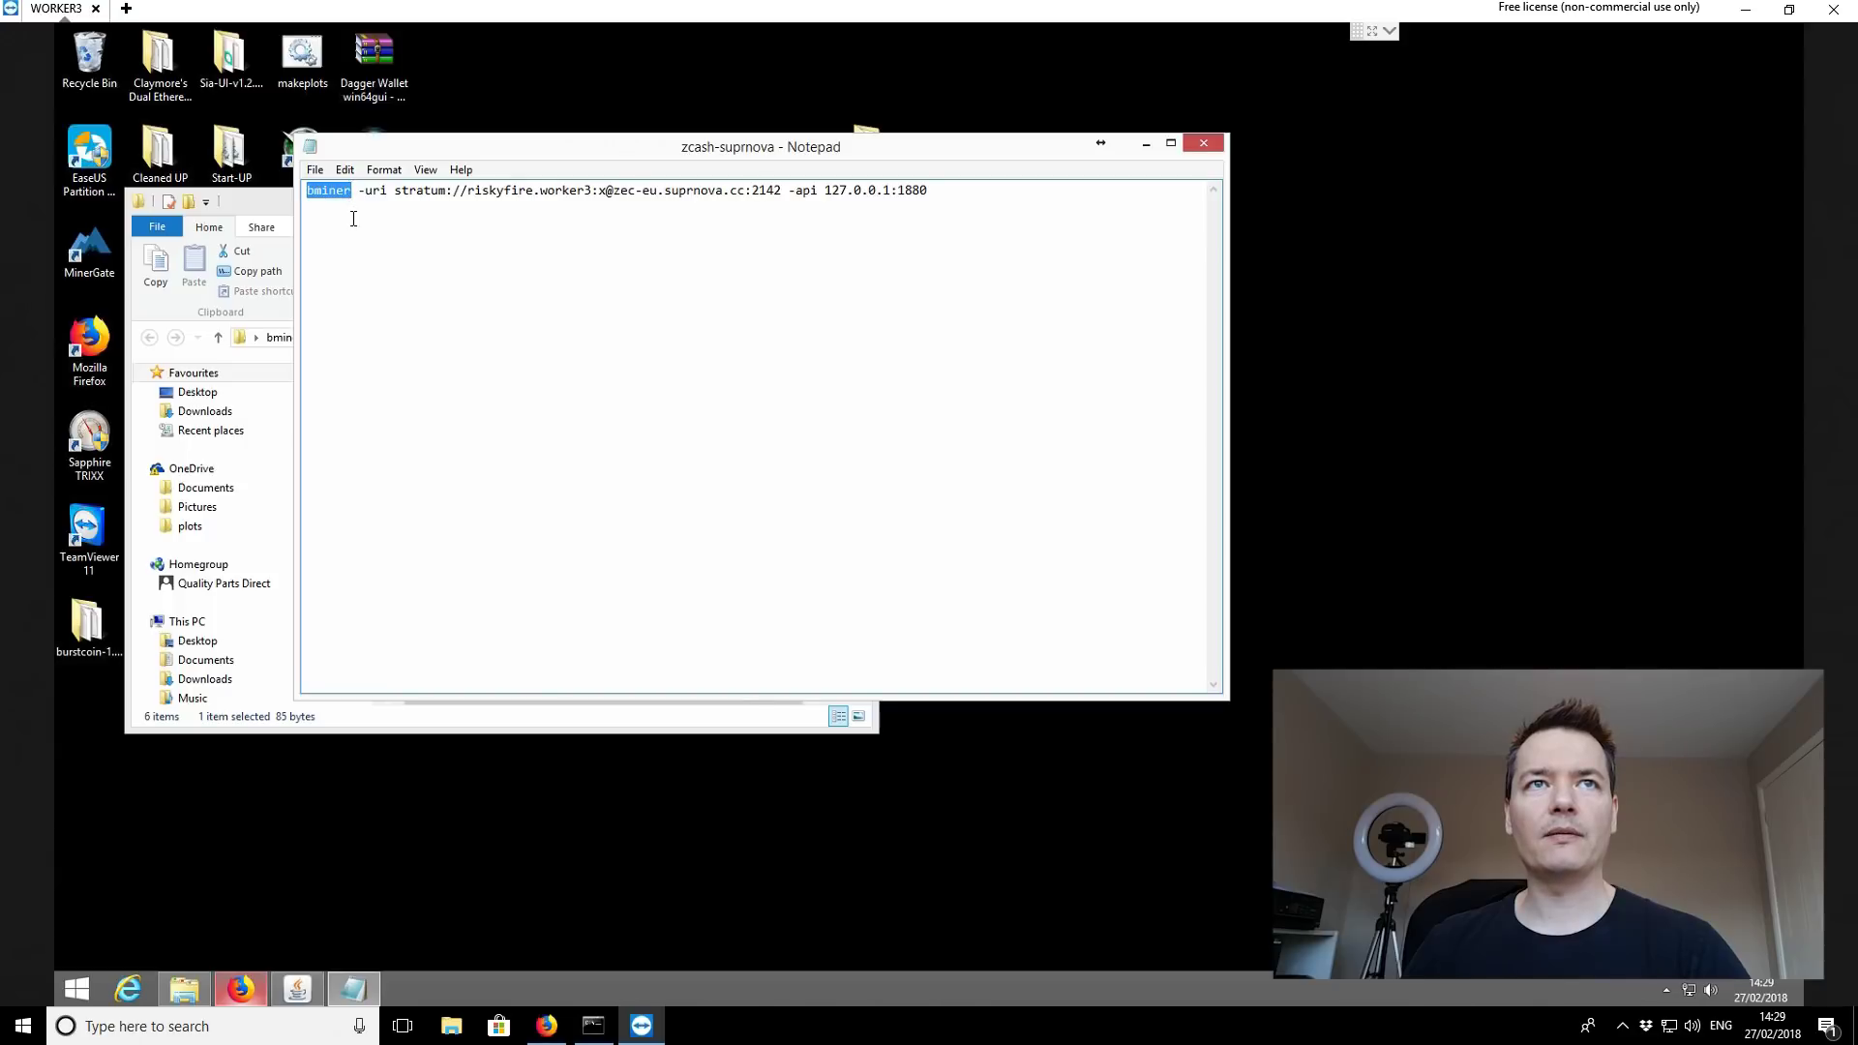
click(357, 190)
drag(357, 189, 782, 189)
click(462, 191)
click(537, 221)
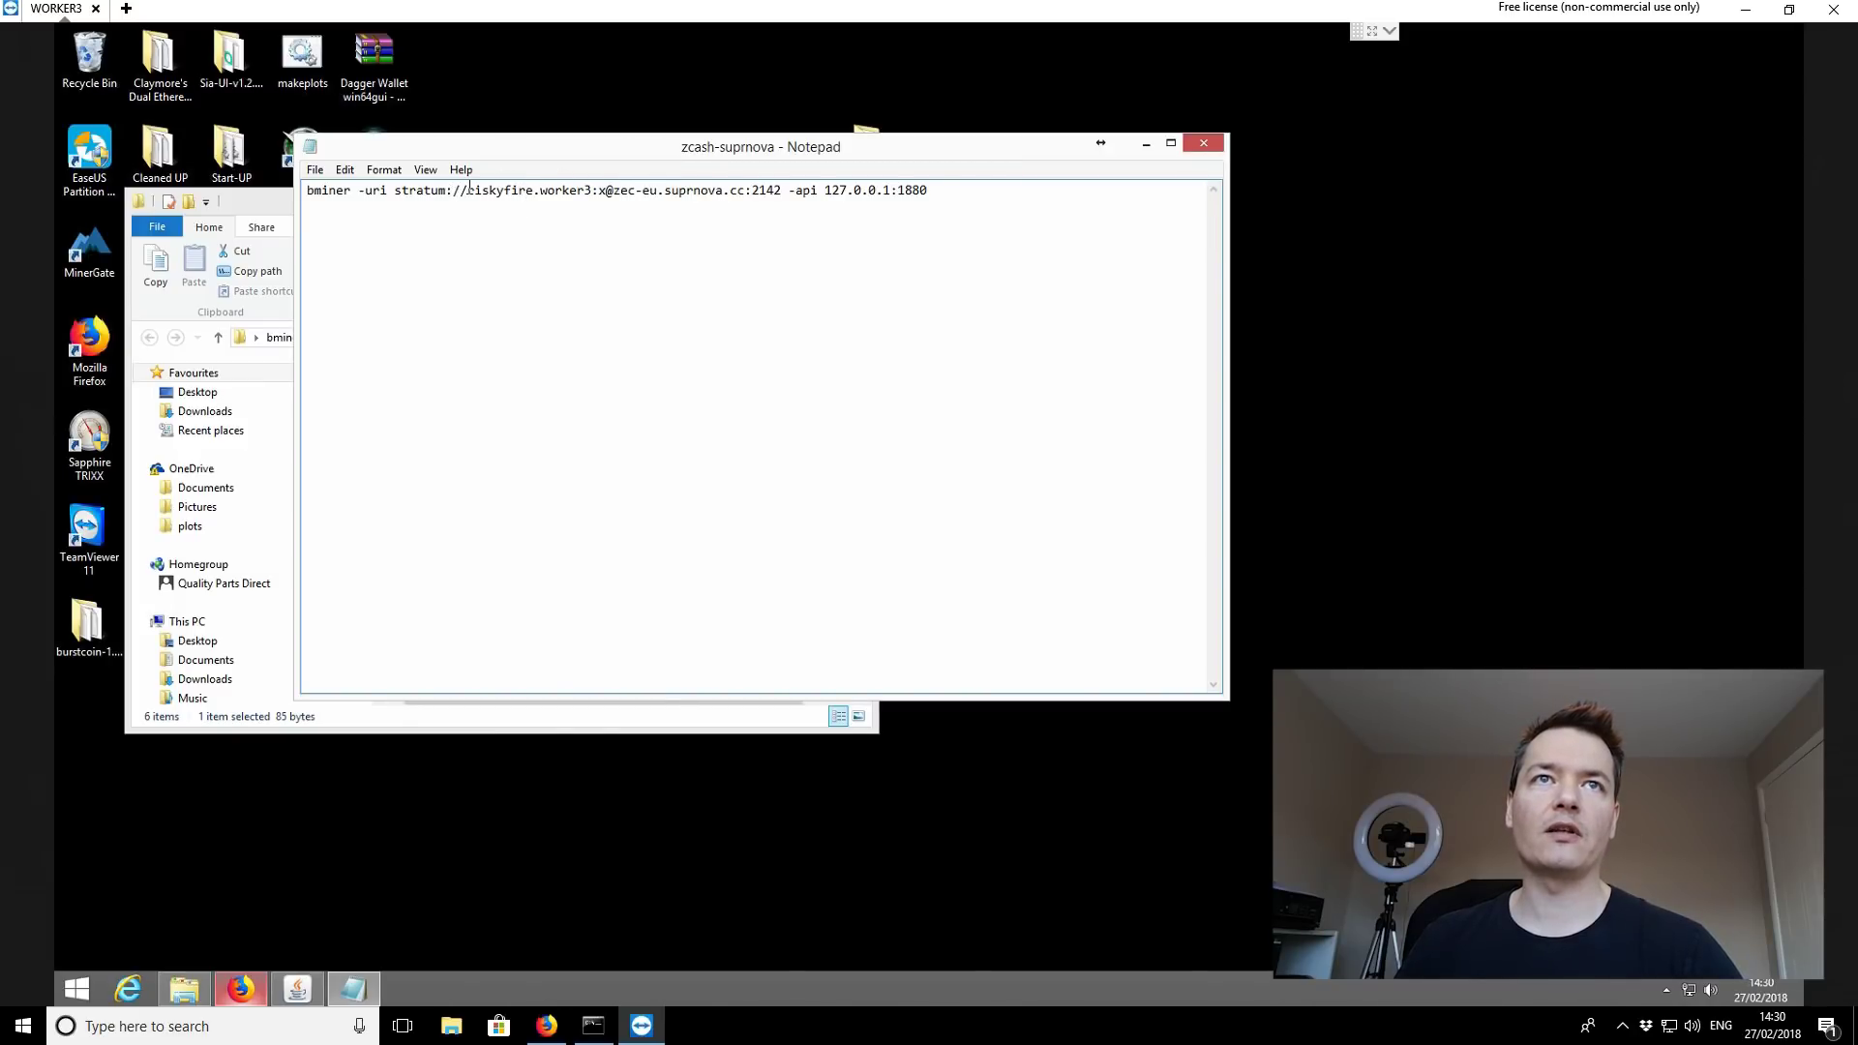
Step: Examine the pool username, worker name, password, suprnova server address and -api 127.0.0.1:1880 option in the command
drag(469, 186, 532, 184)
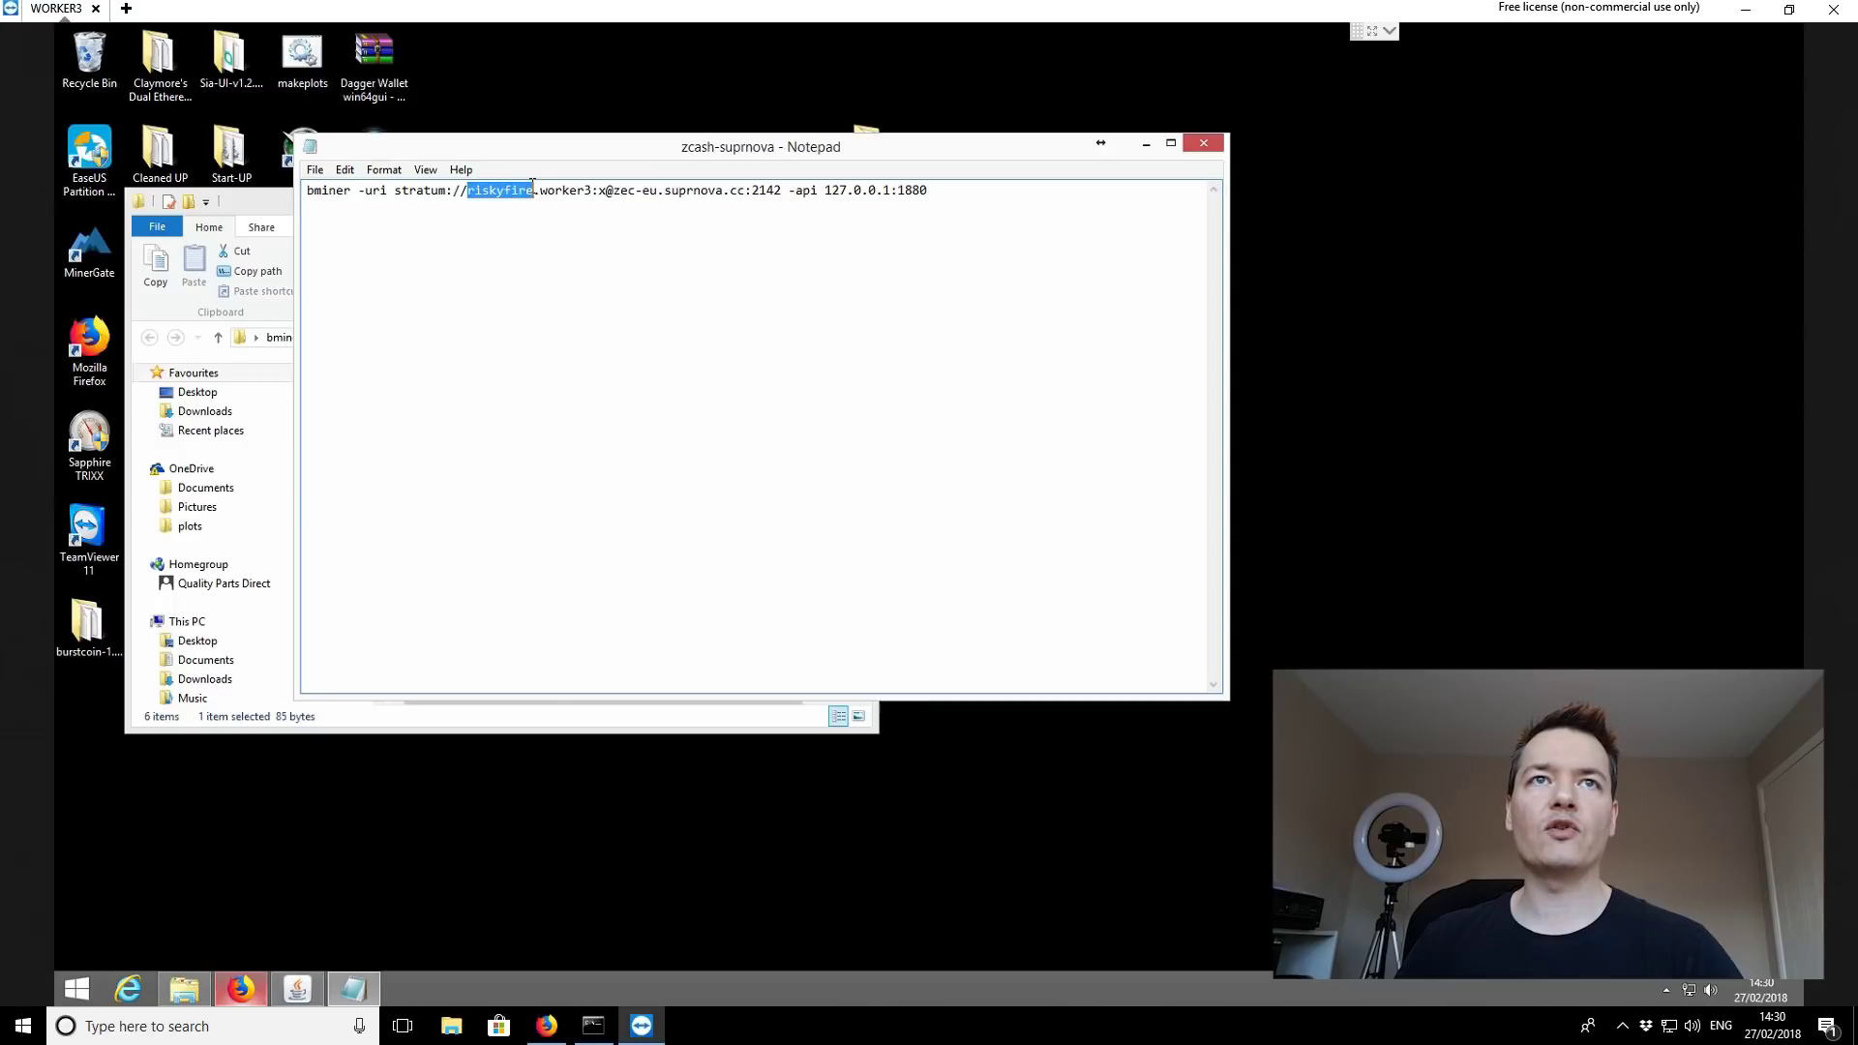
click(539, 193)
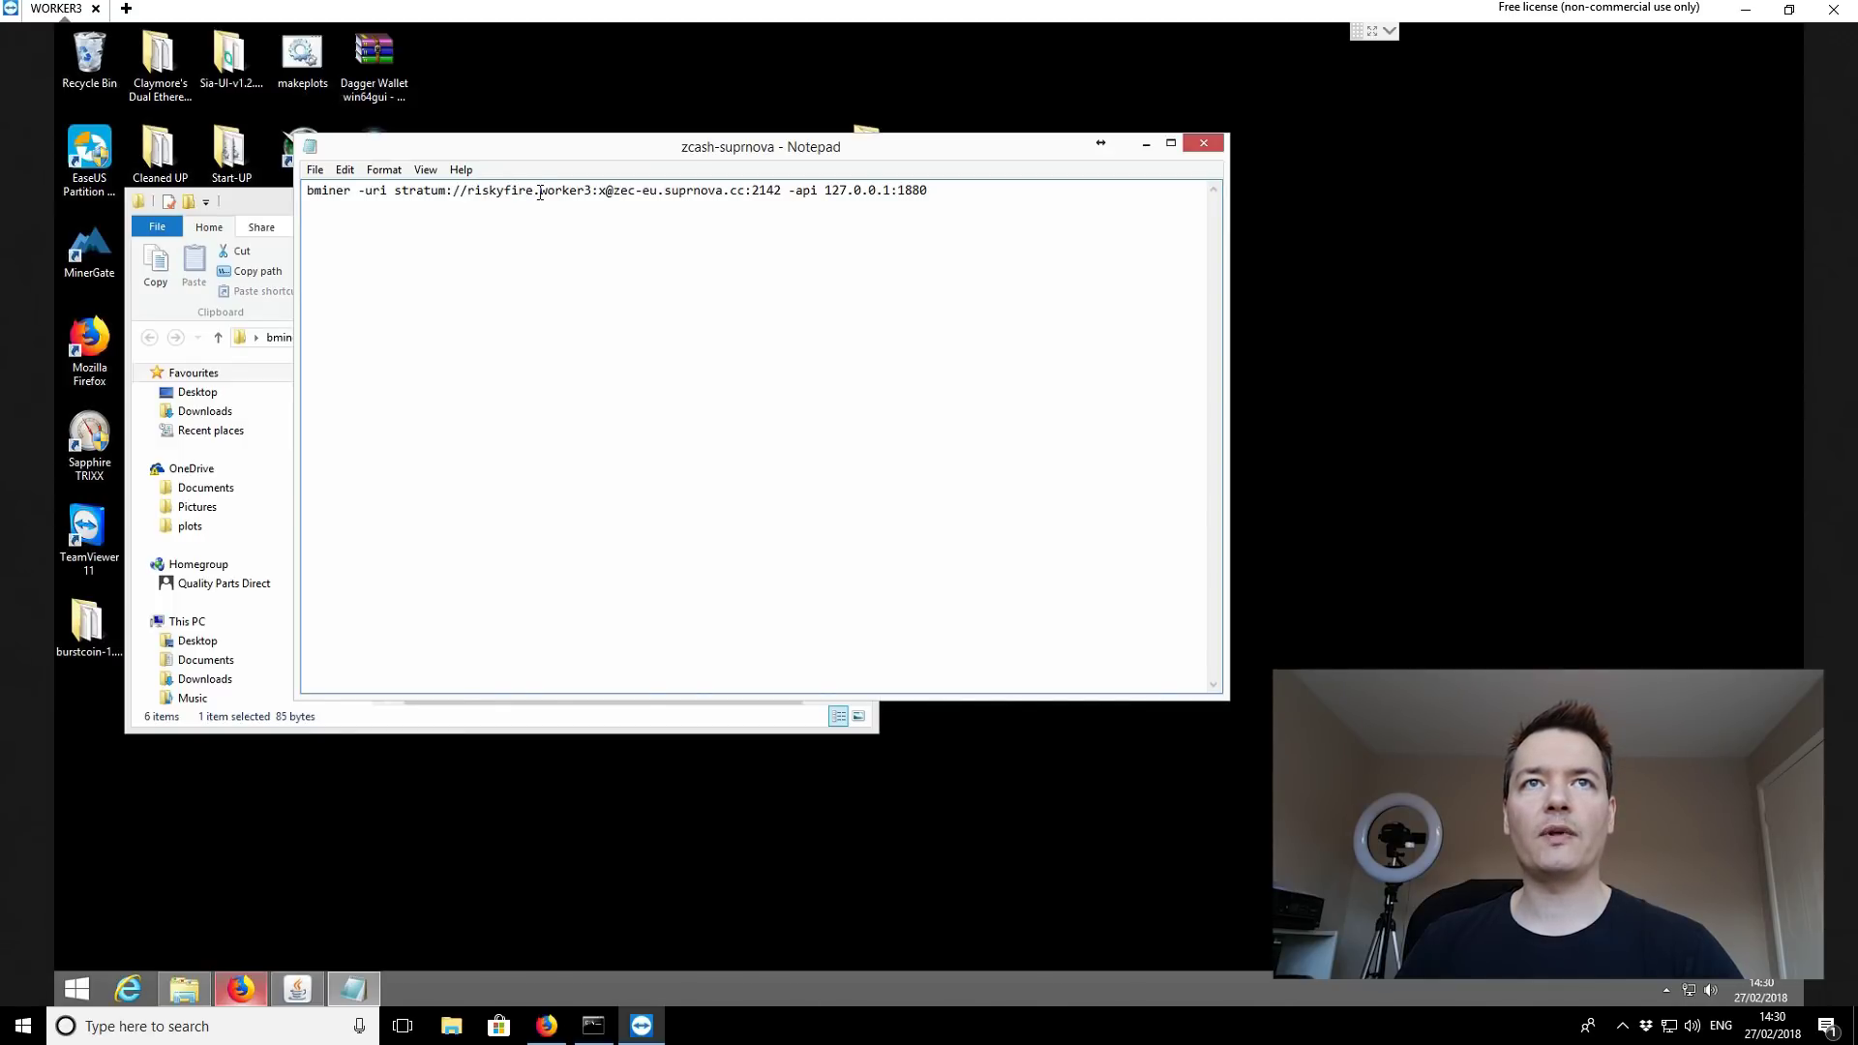
drag(540, 193, 588, 188)
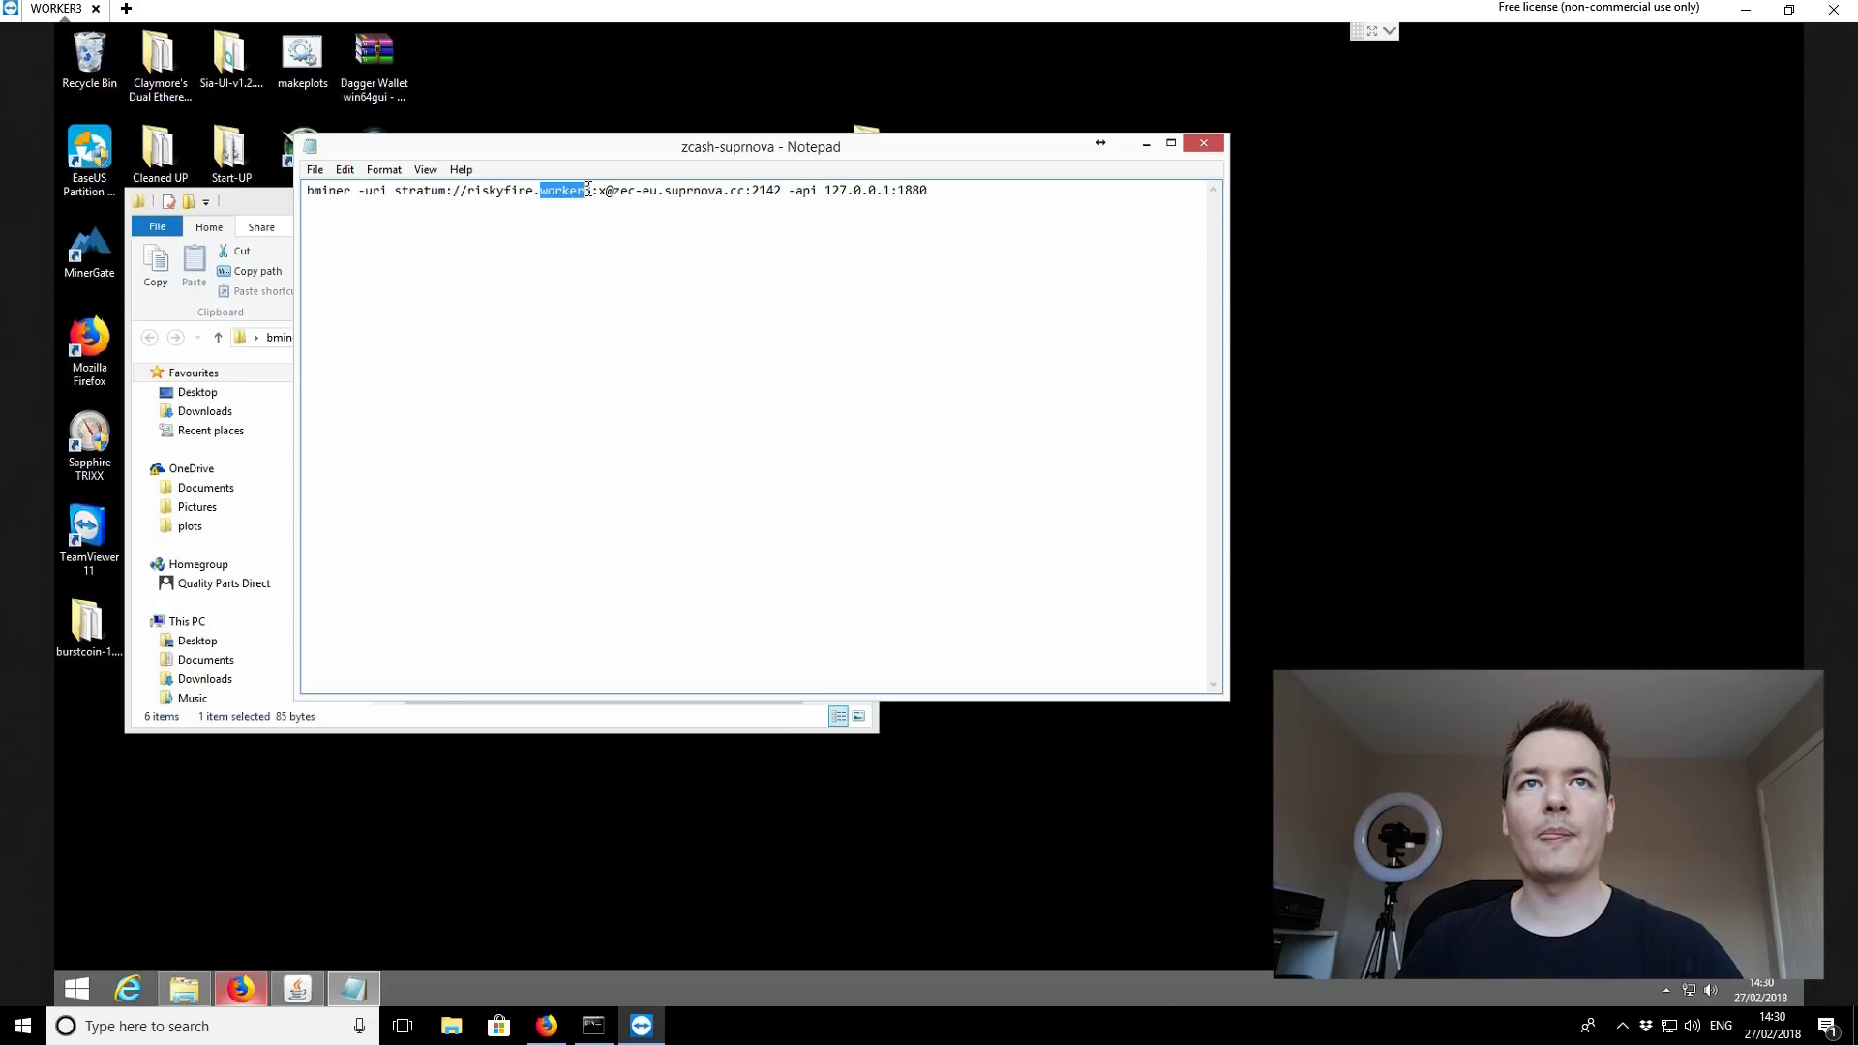
click(595, 193)
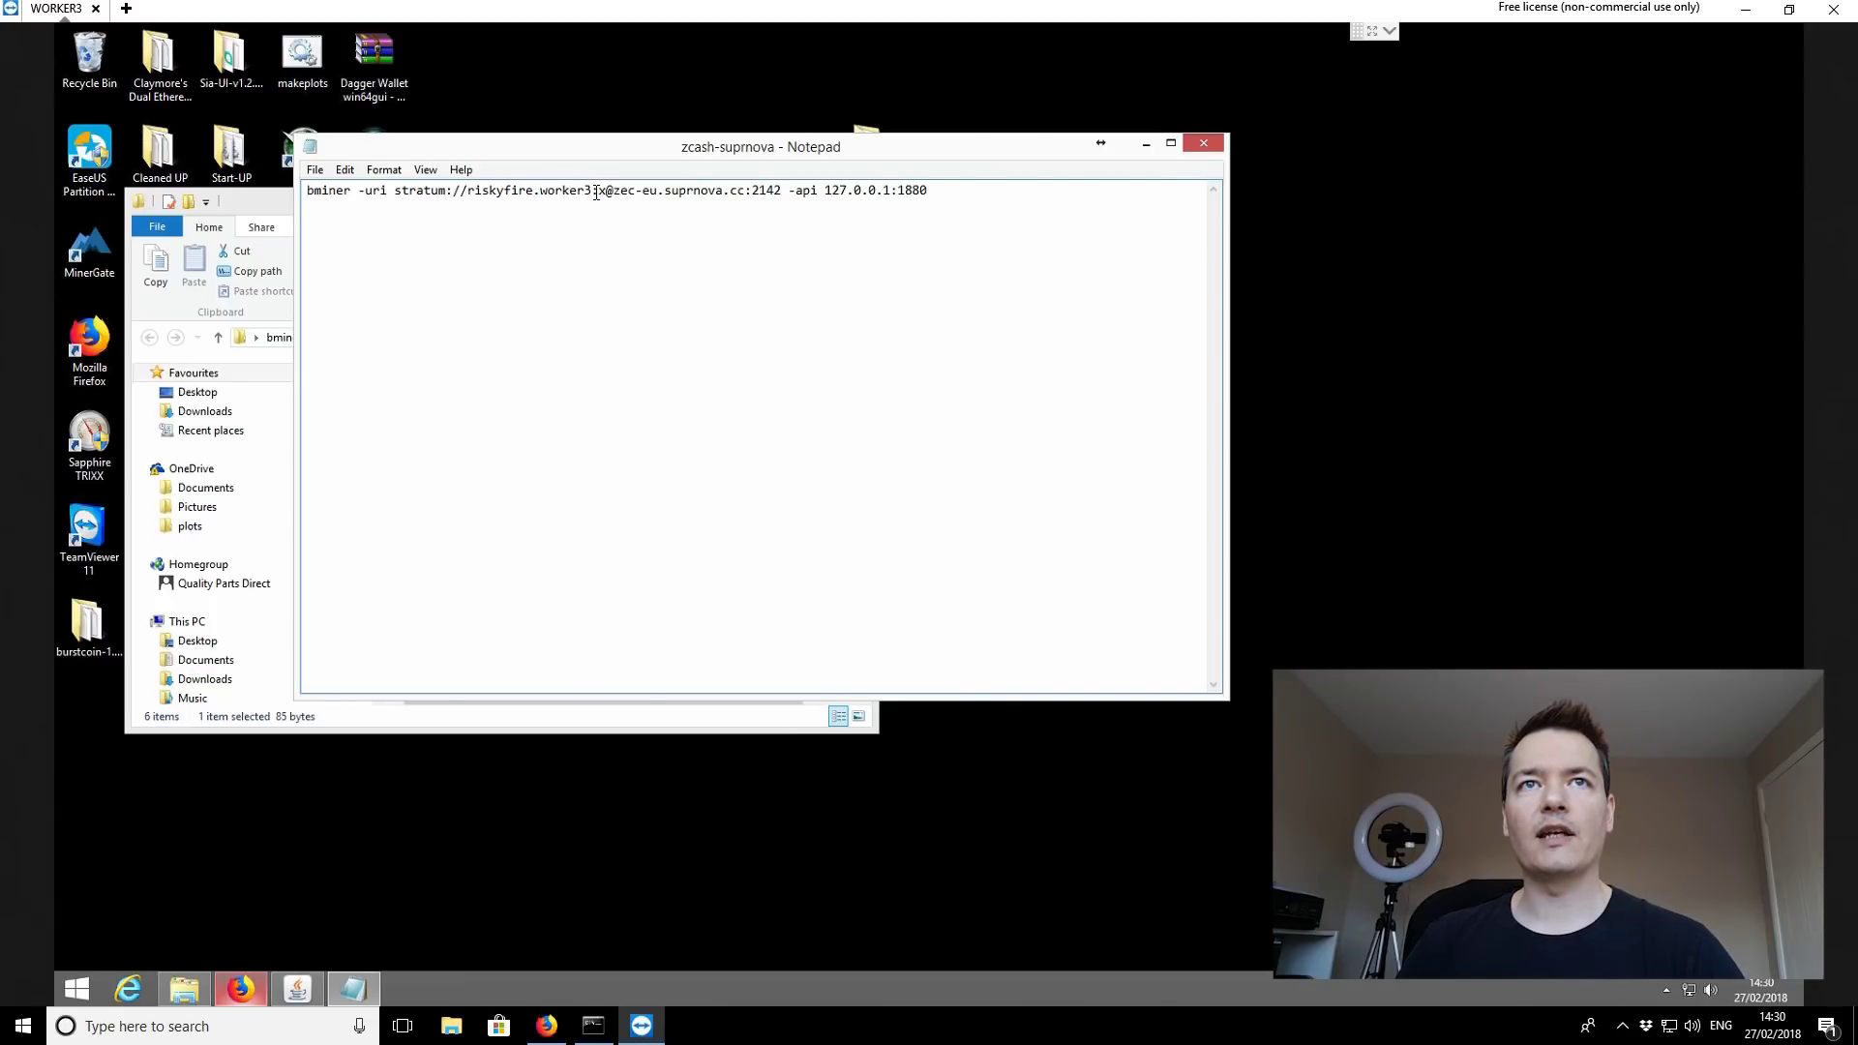
drag(599, 191, 606, 192)
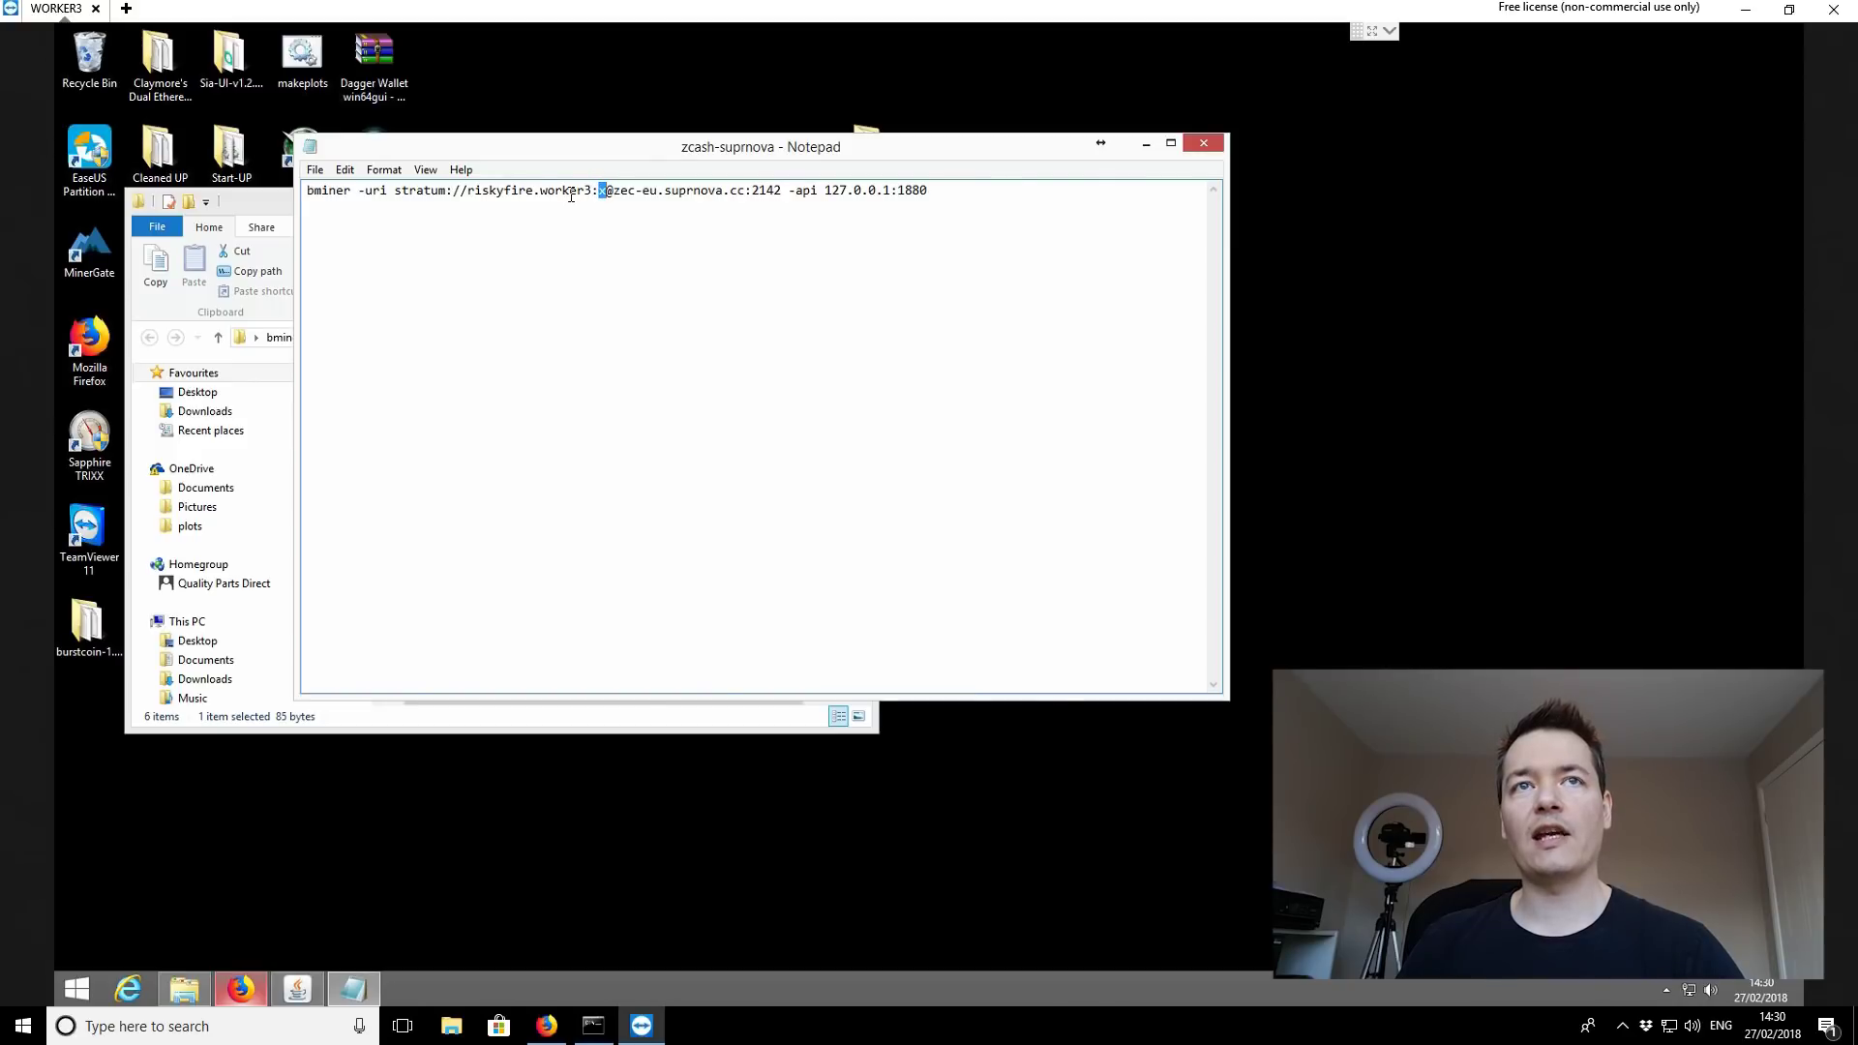
click(615, 205)
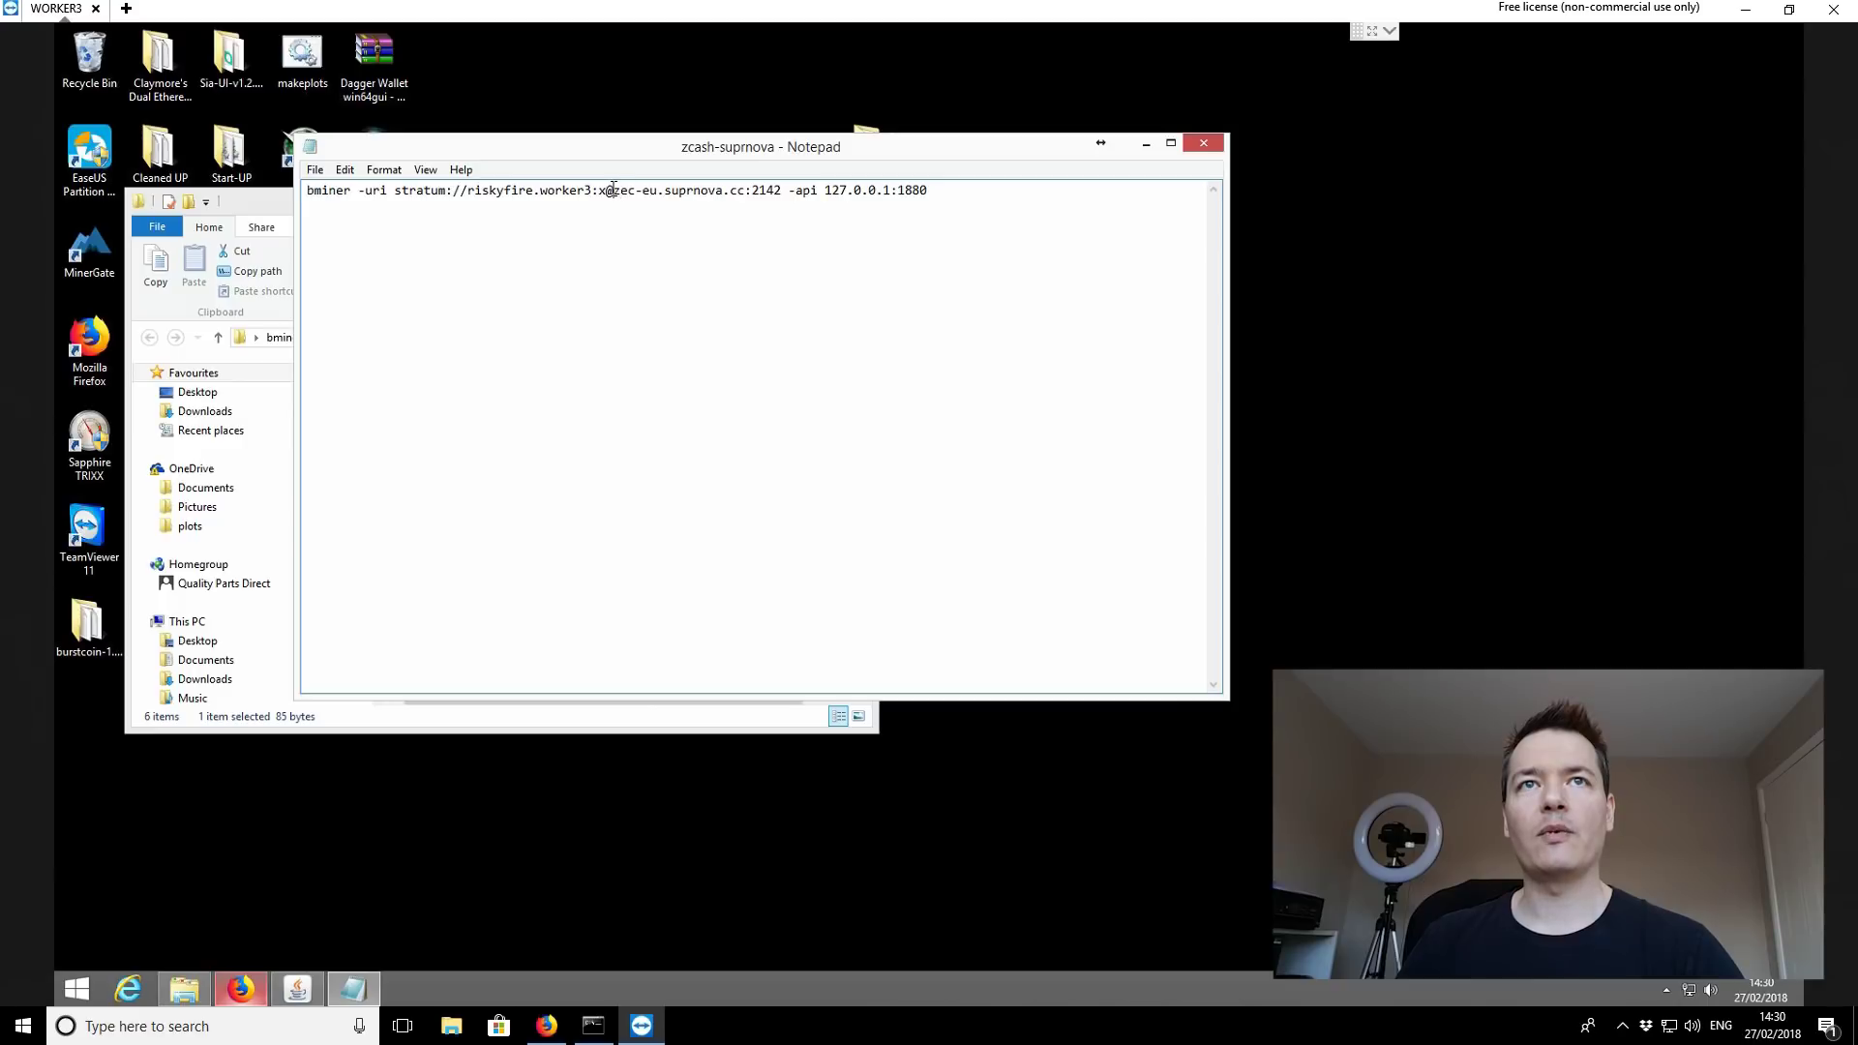
drag(612, 191, 929, 190)
click(801, 215)
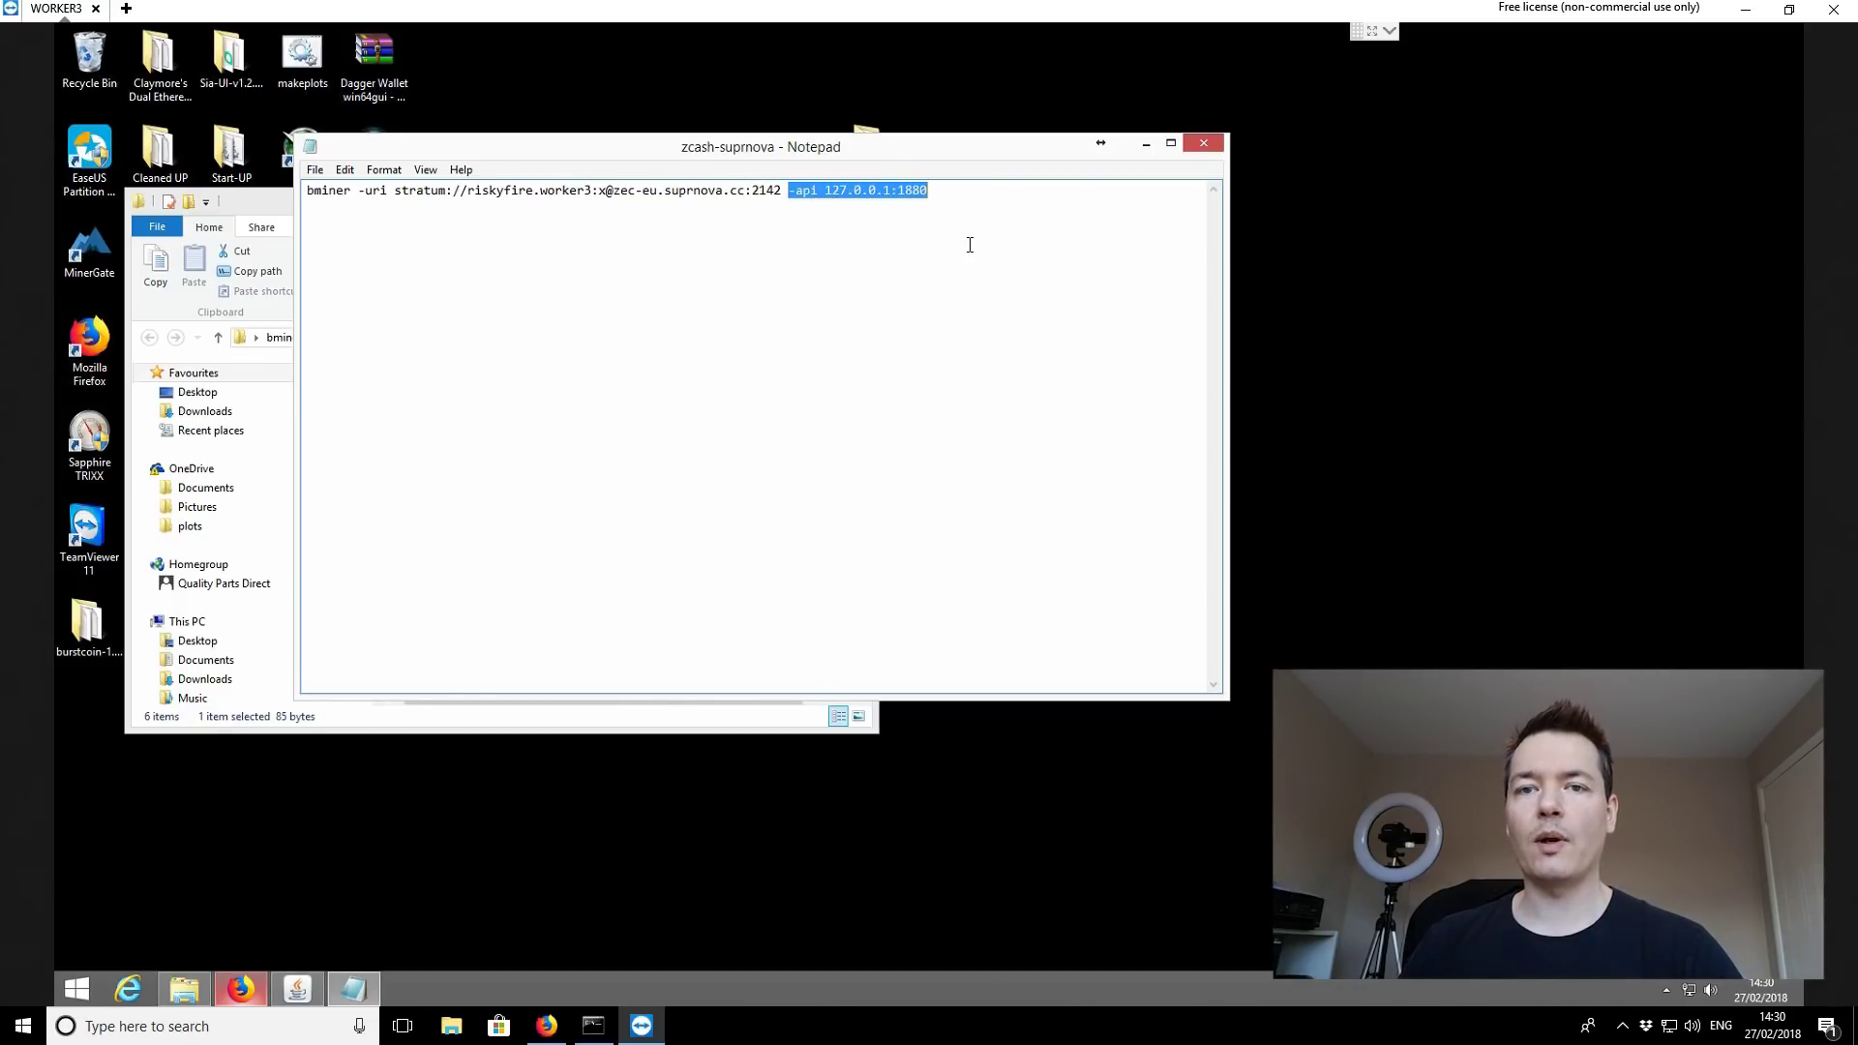
click(946, 190)
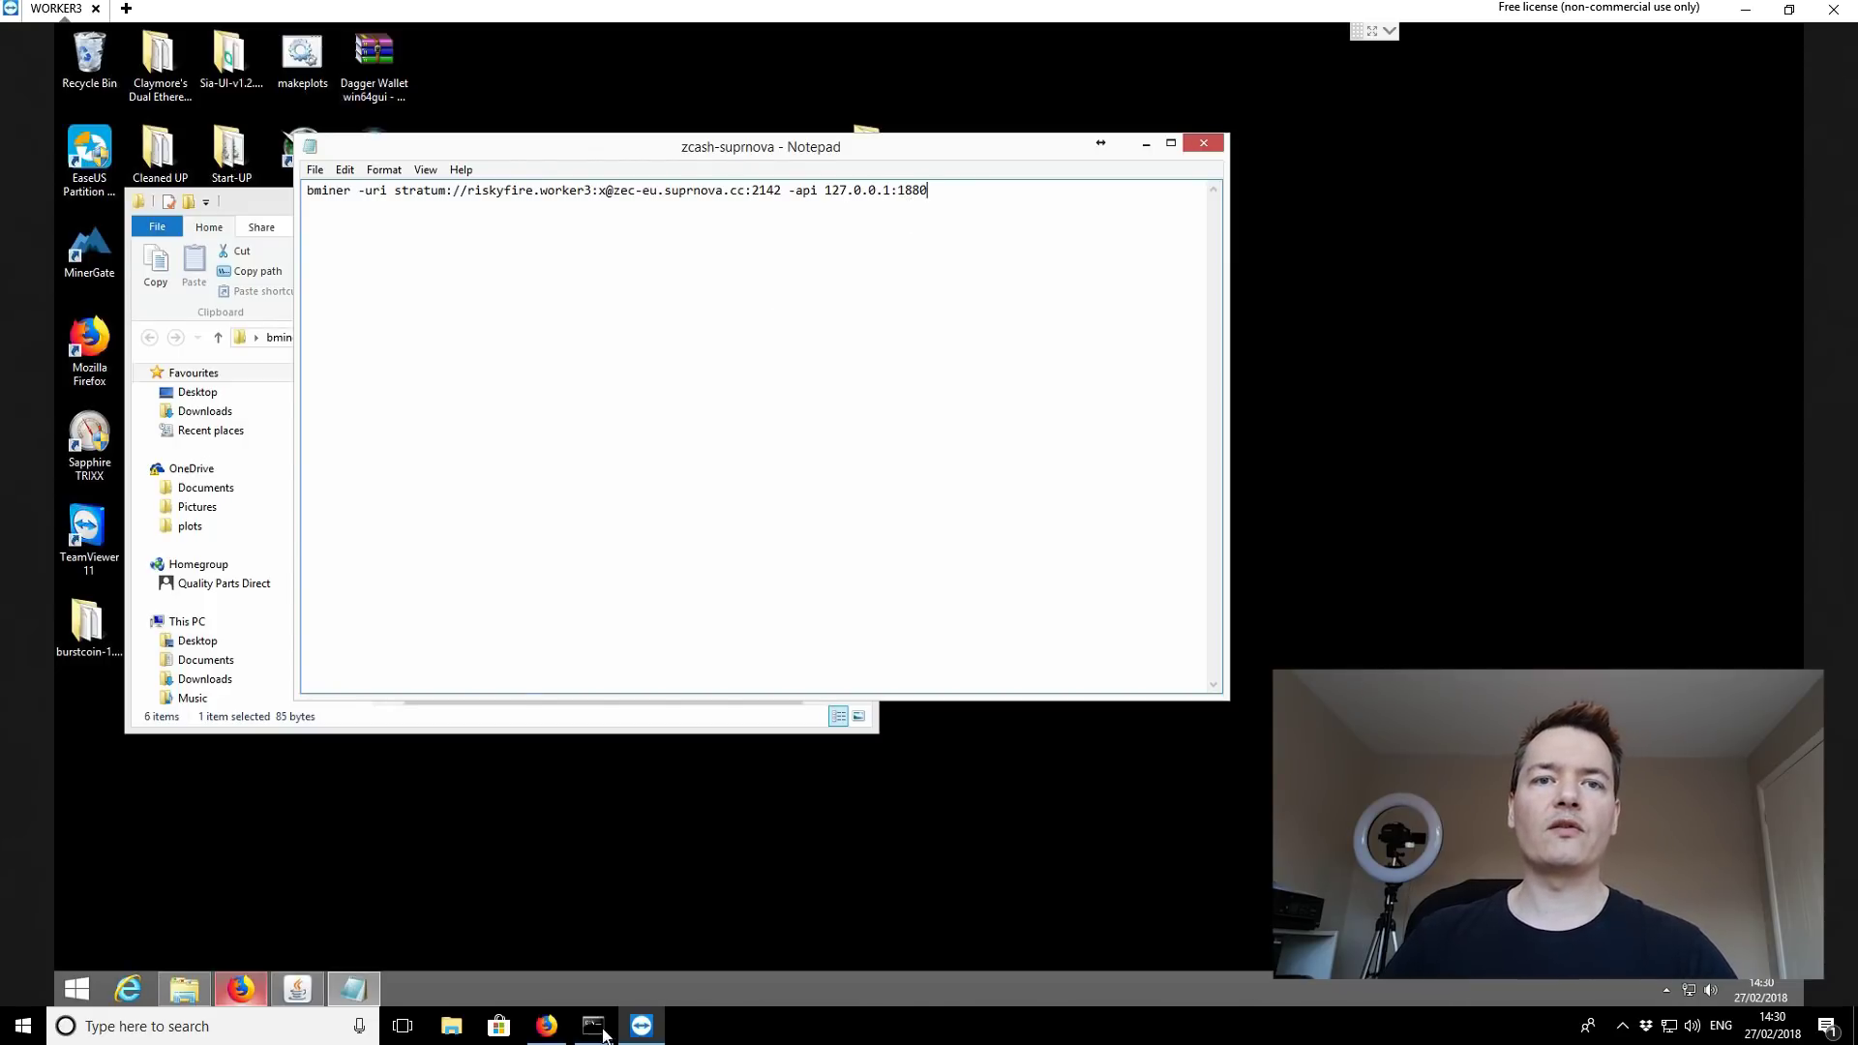
Step: Switch to the local Firefox window and open the Sample Usages page of the Bminer website
click(547, 1026)
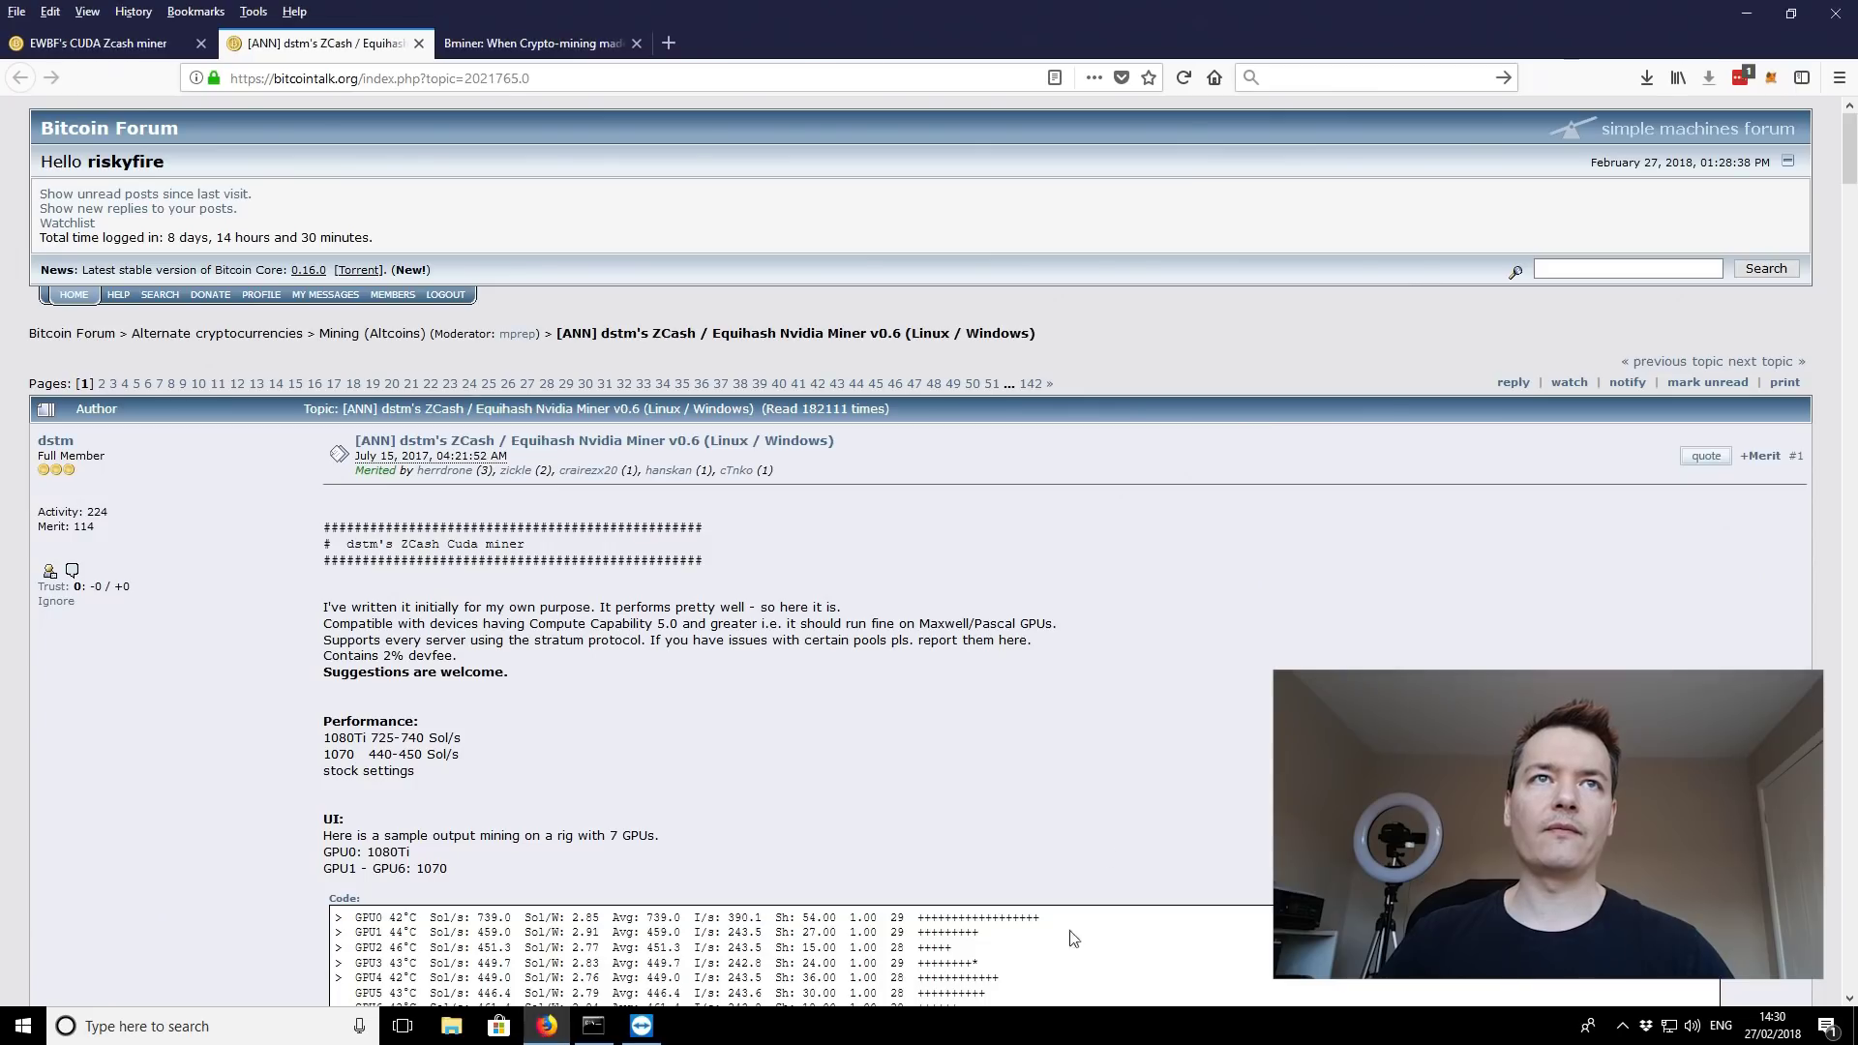
click(500, 44)
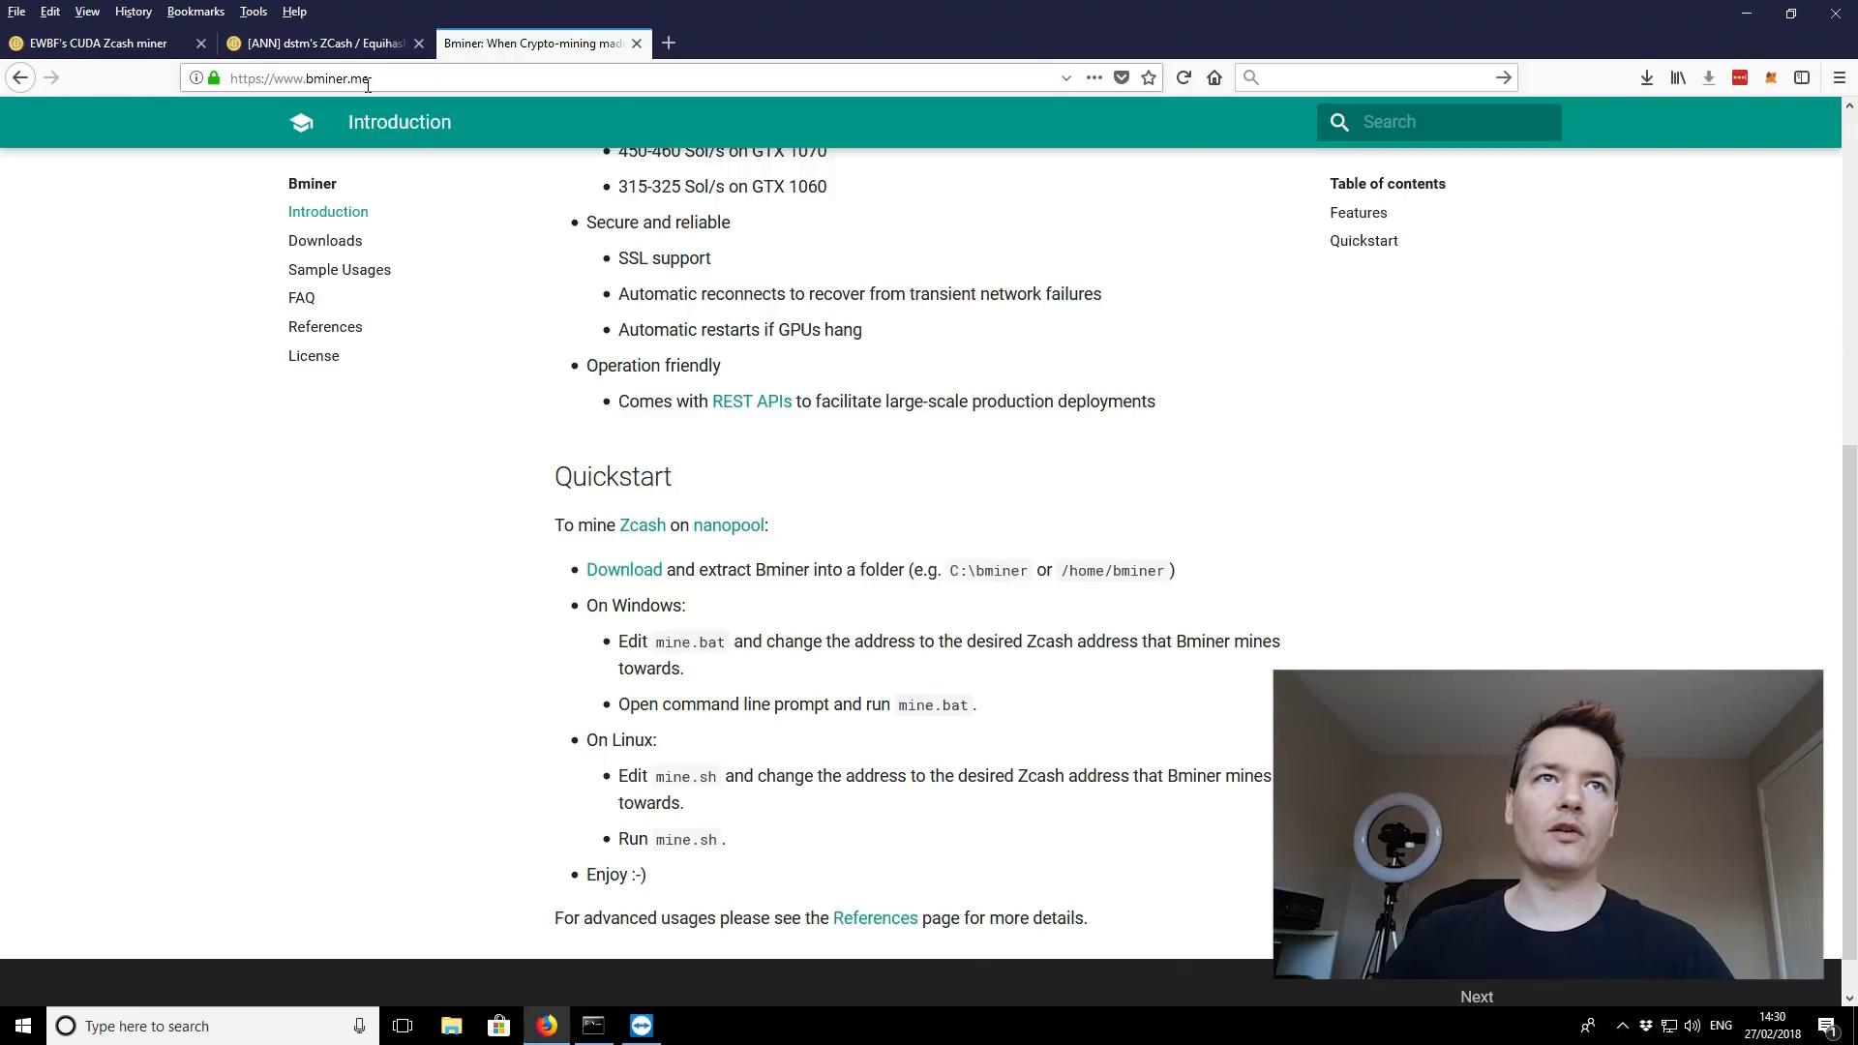
click(343, 275)
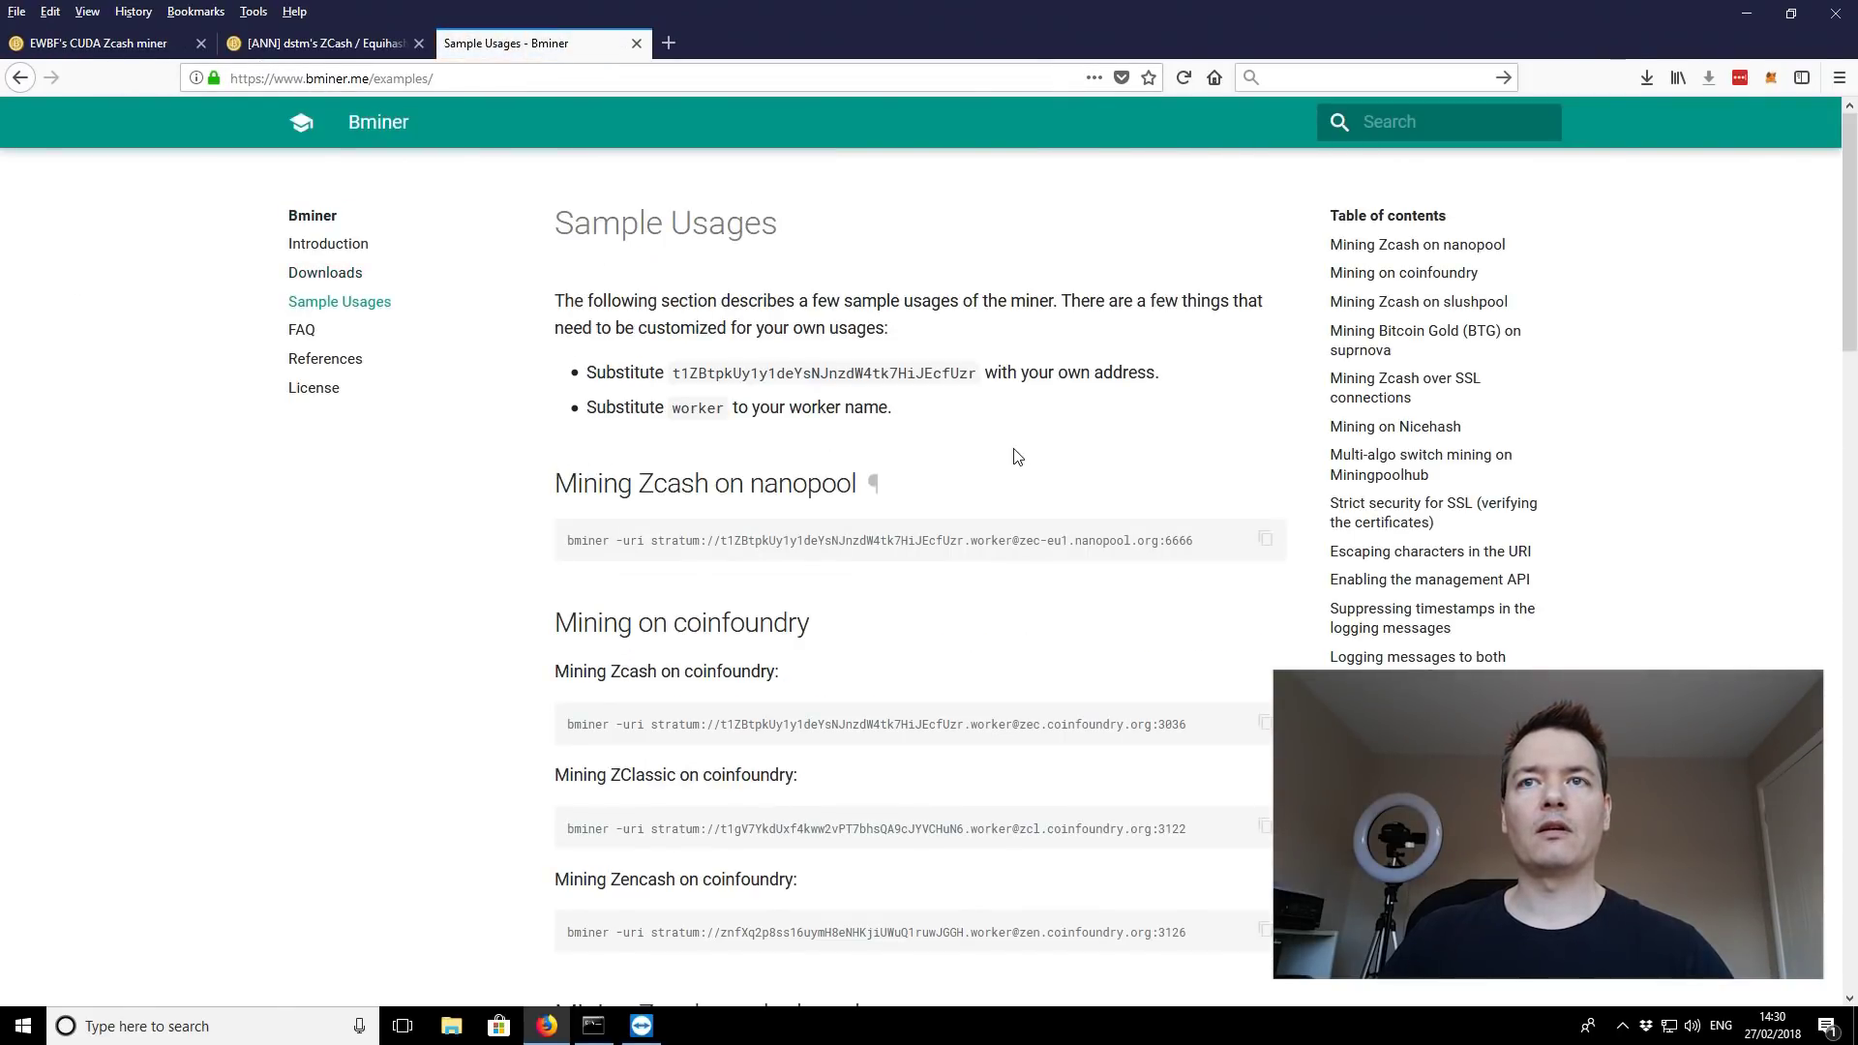
Step: Examine the substitution notes and the sample Bminer commands for nanopool and coinfoundry
scroll(1014, 453, down, 2)
scroll(1016, 456, down, 1)
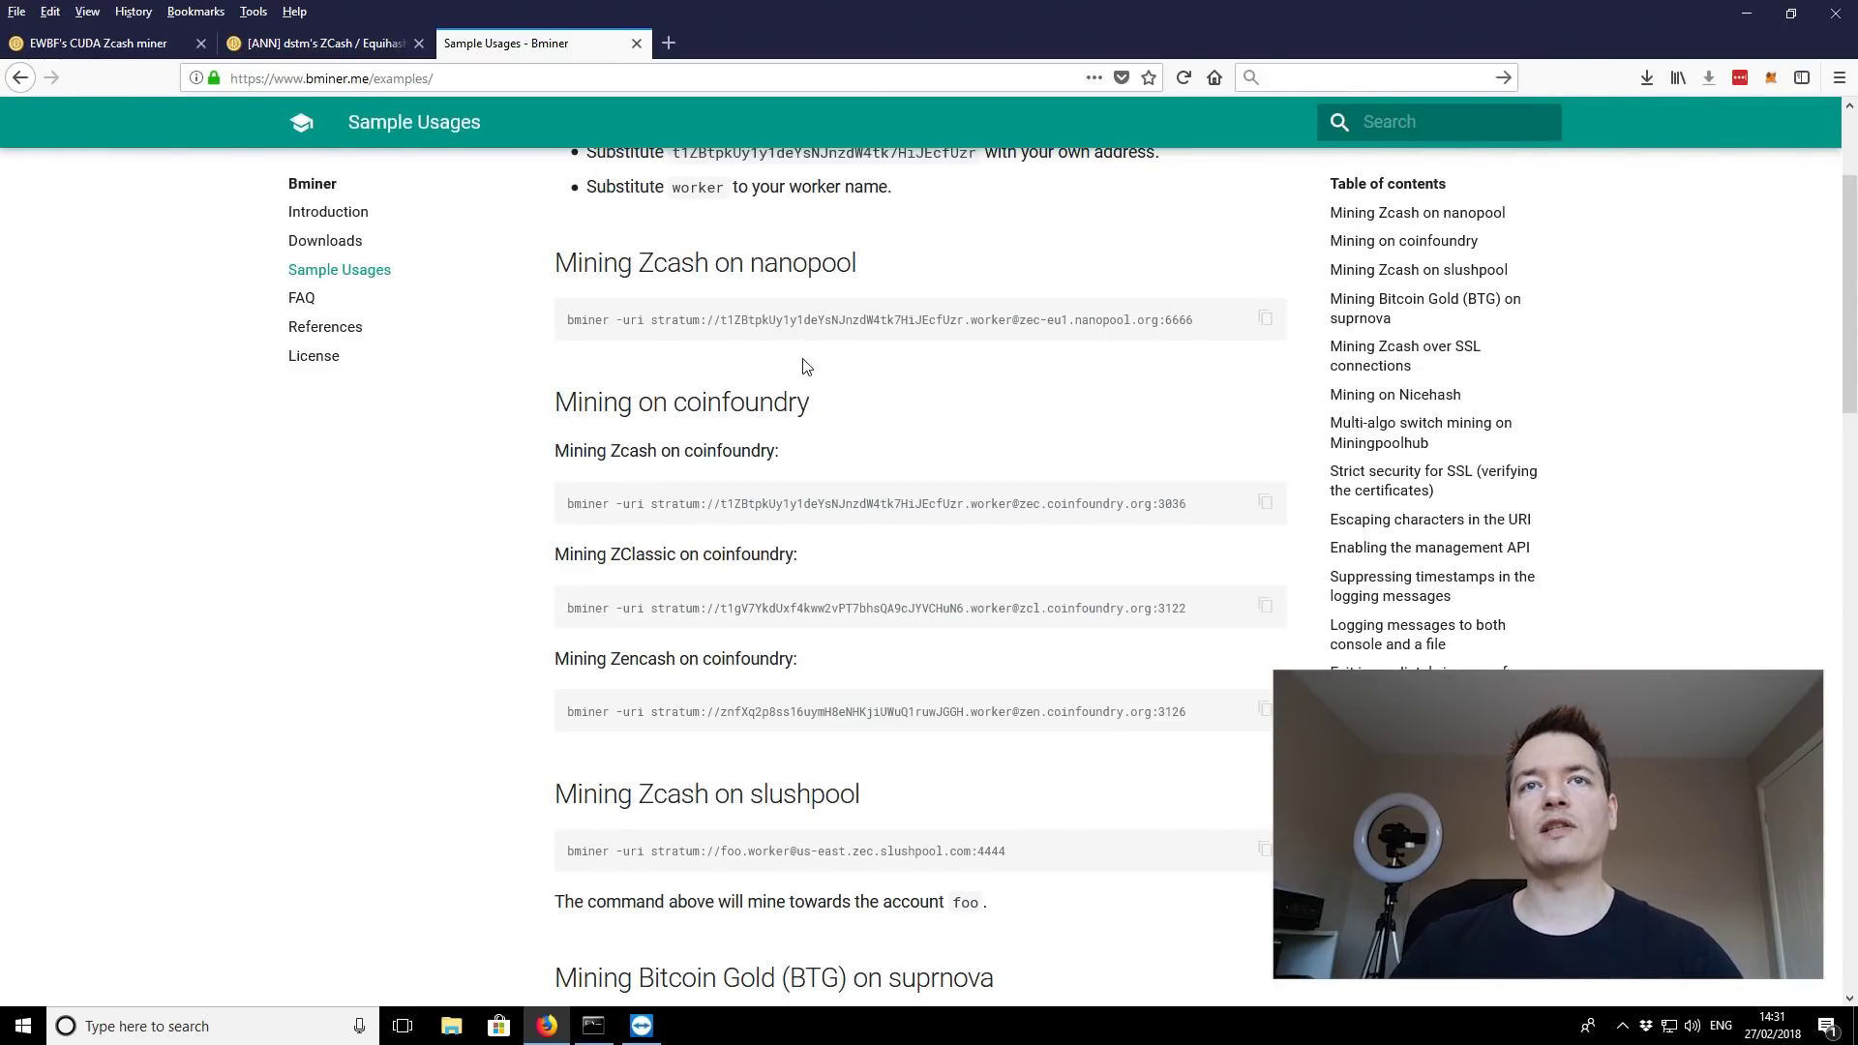
scroll(802, 366, up, 4)
scroll(811, 358, down, 2)
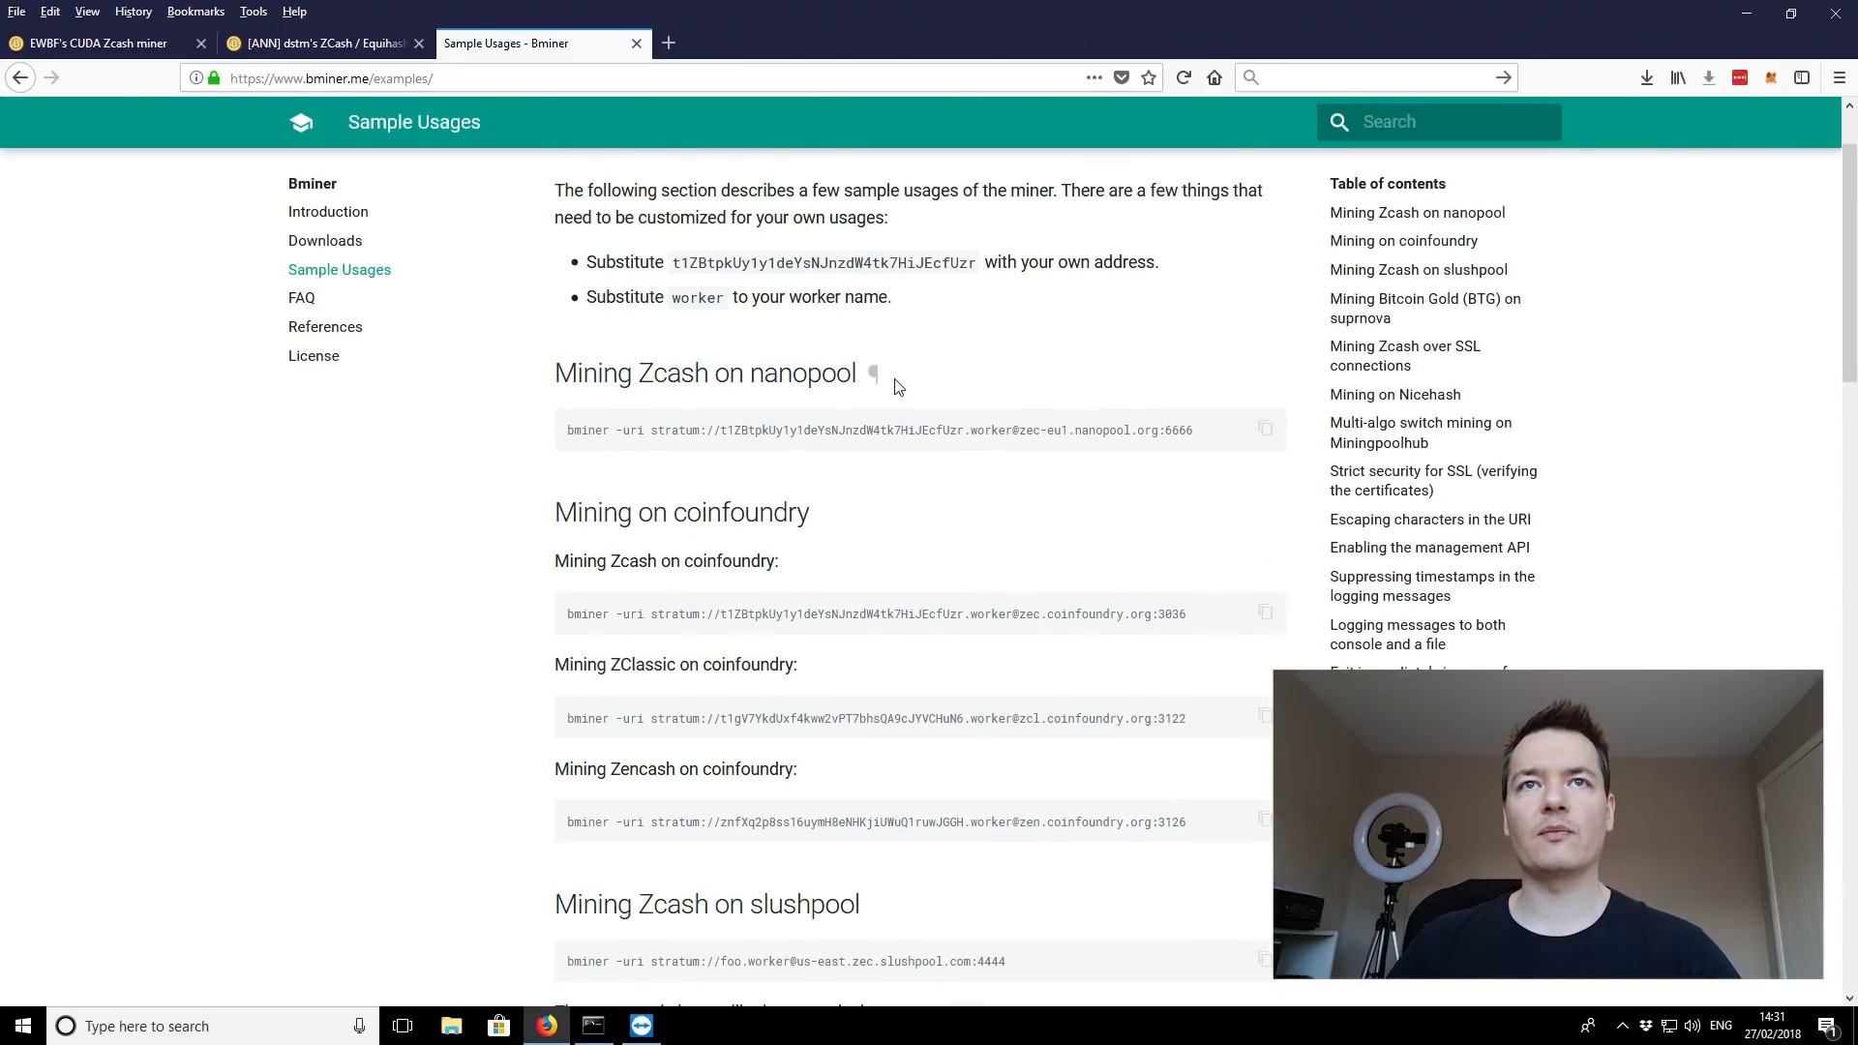
scroll(910, 464, down, 2)
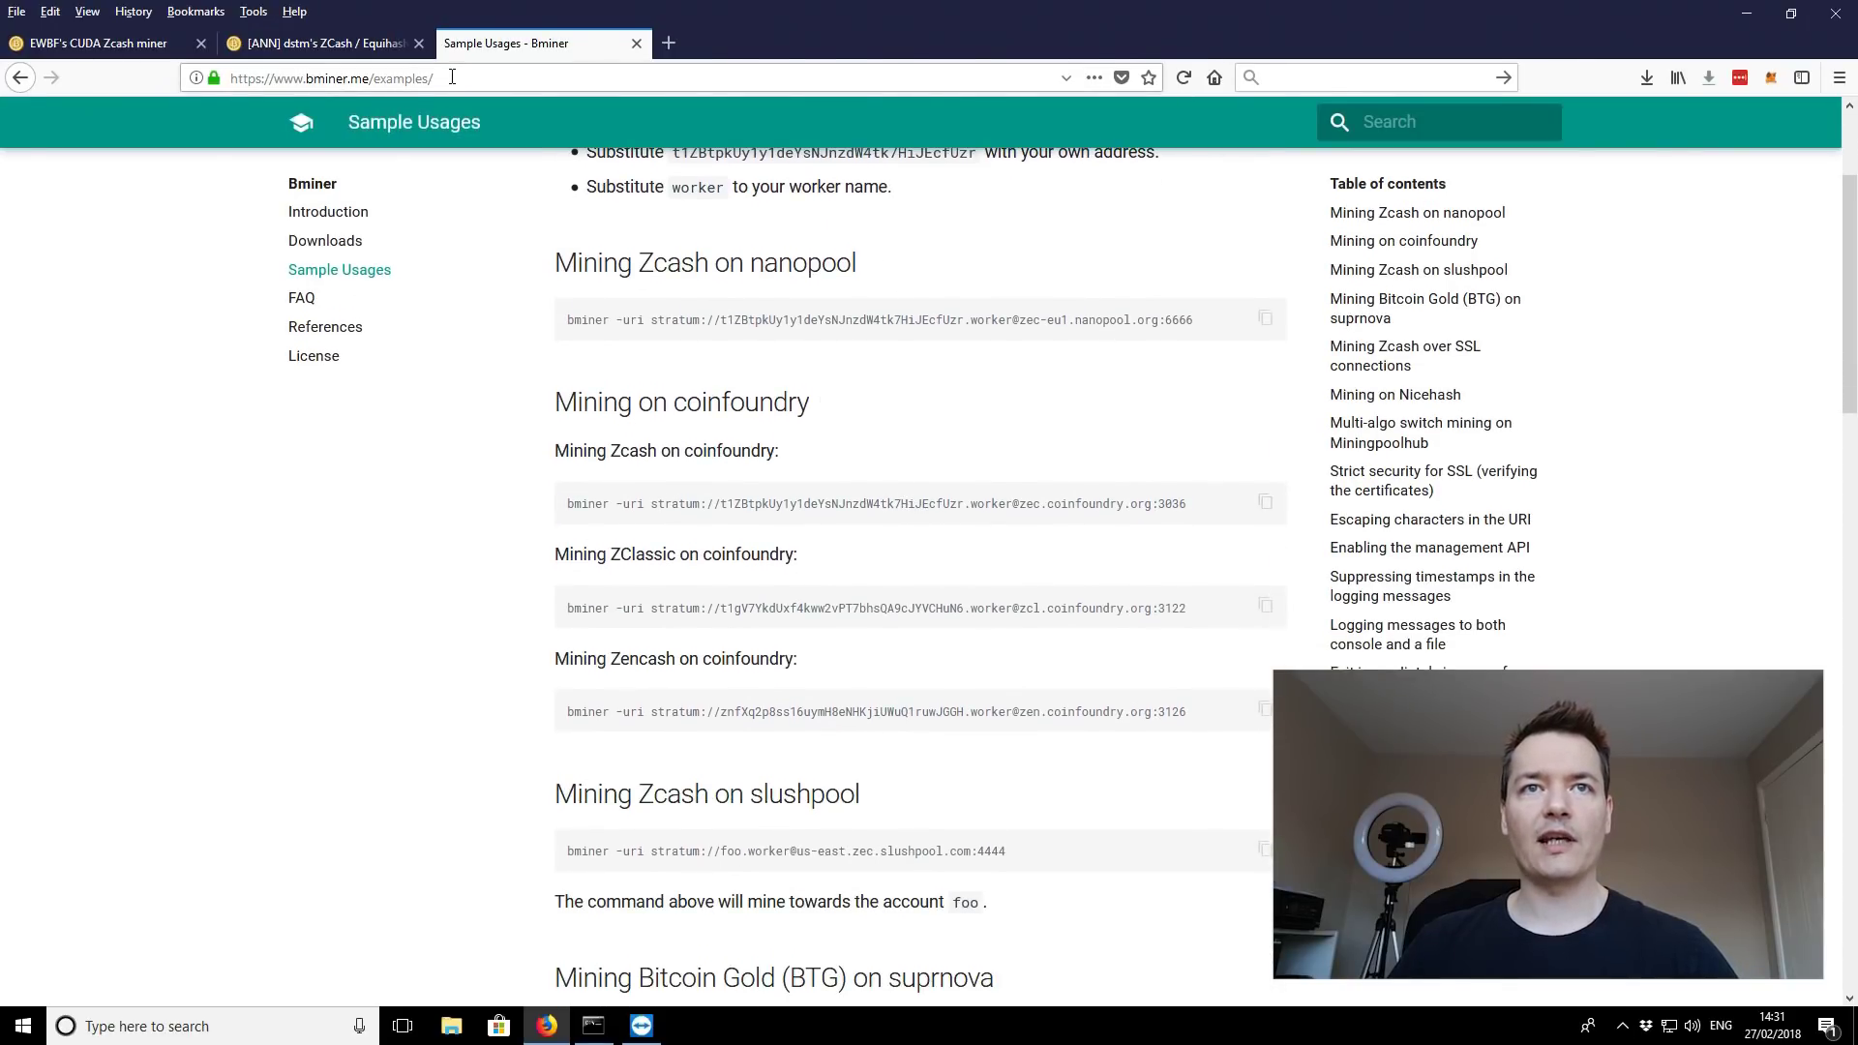
scroll(455, 339, down, 2)
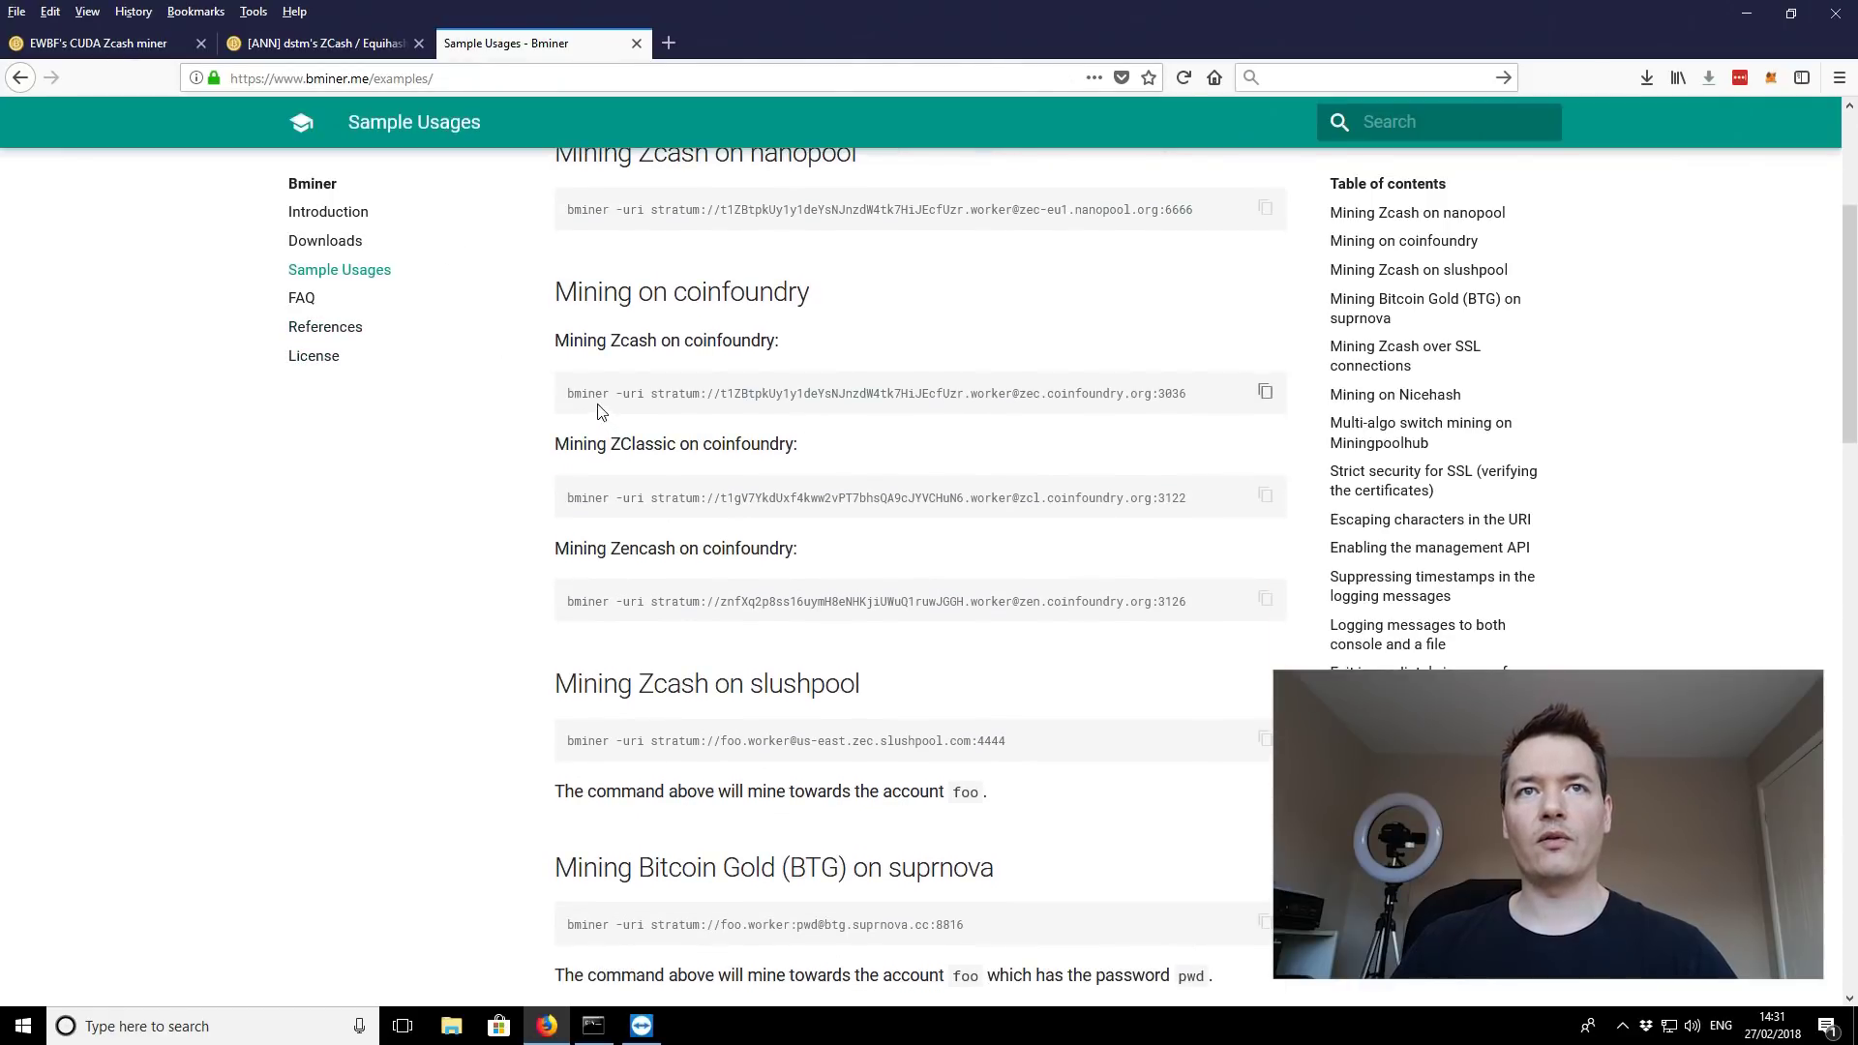
drag(574, 394, 1269, 393)
scroll(1026, 459, down, 2)
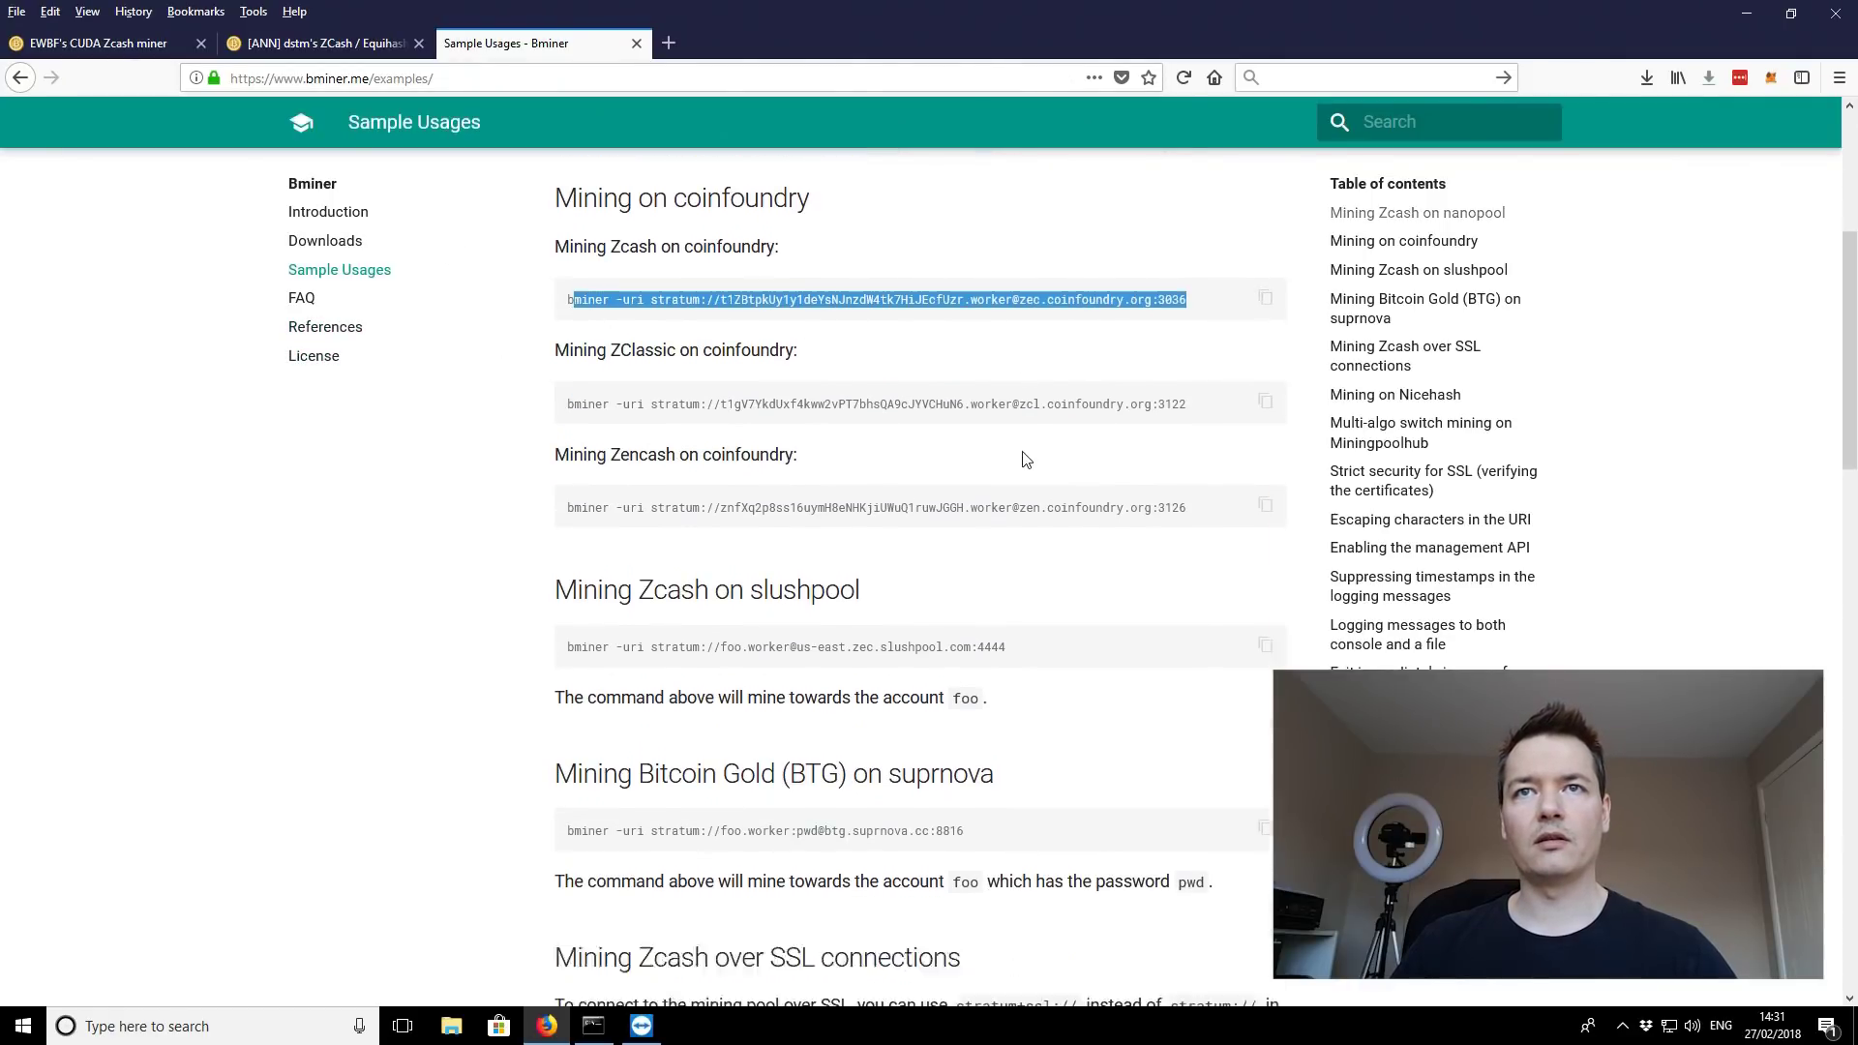
Step: Review the sample commands for suprnova, SSL connections, Nicehash and Miningpoolhub, then return to the page's beginning
scroll(1026, 460, down, 2)
scroll(842, 423, down, 5)
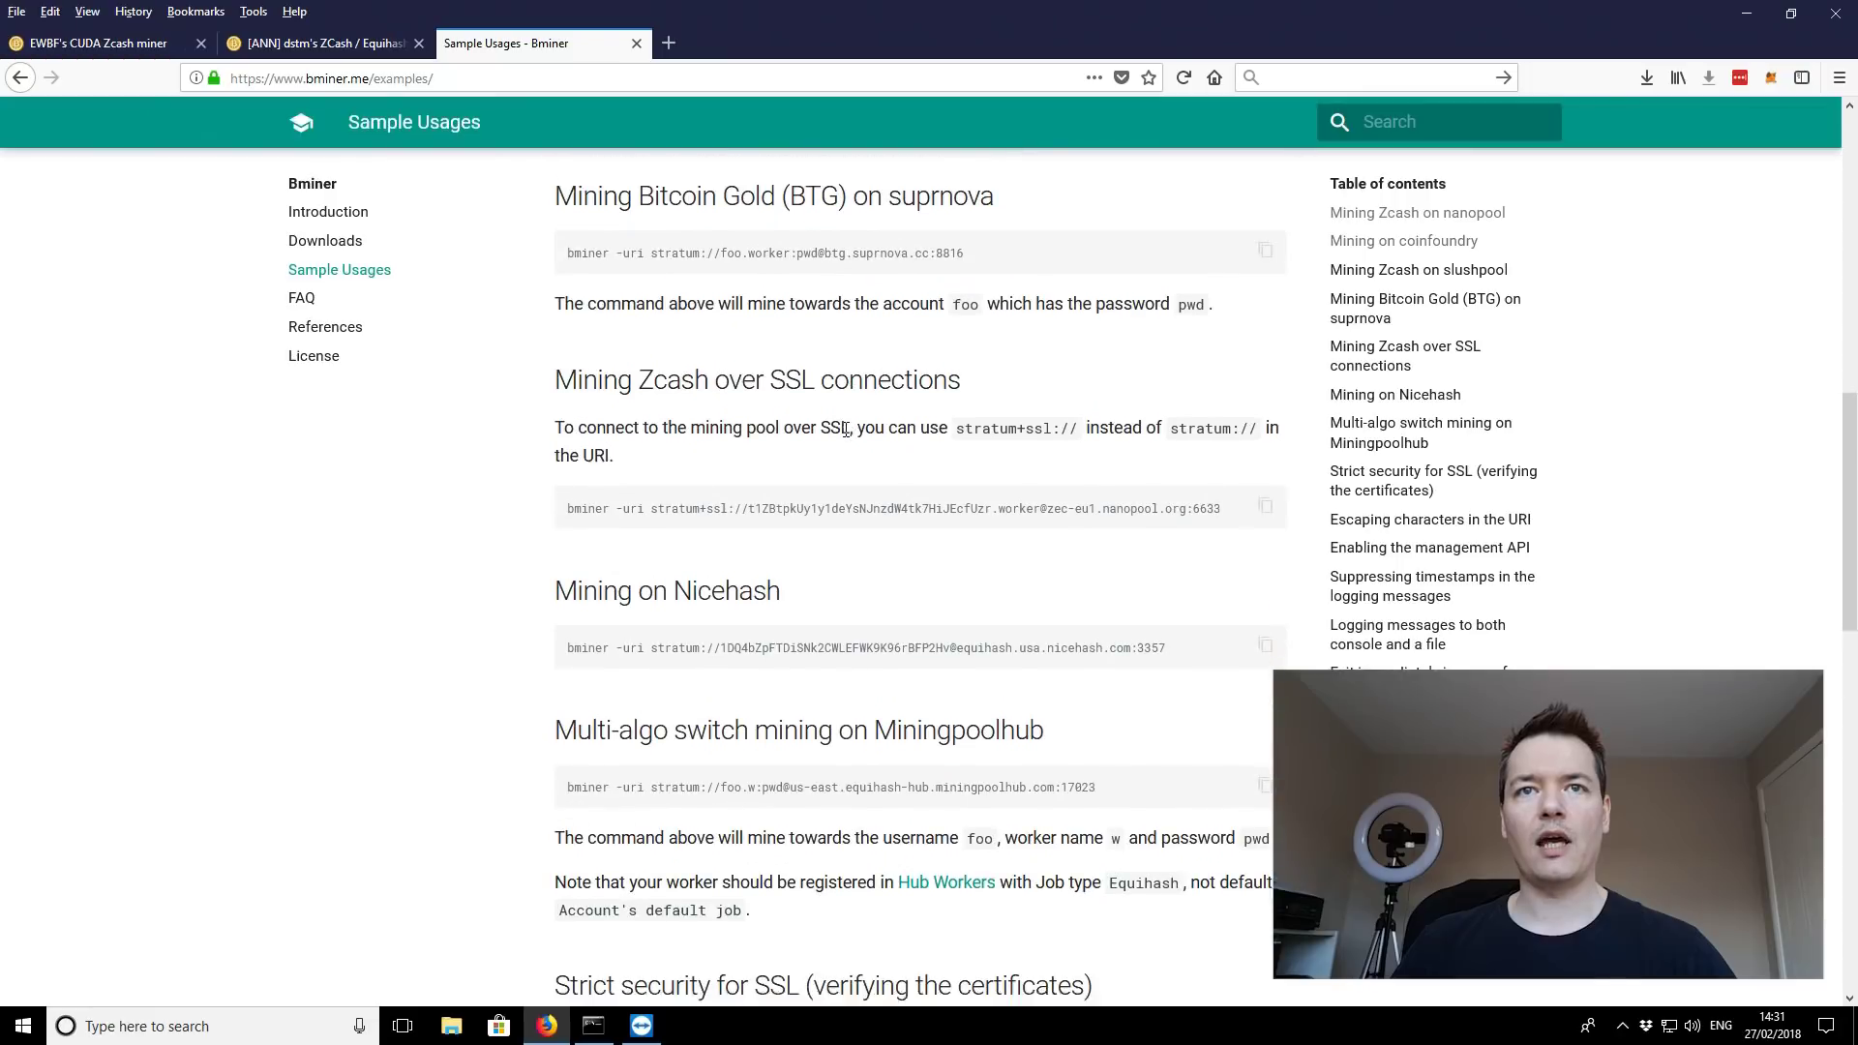
scroll(832, 416, down, 2)
scroll(732, 435, down, 1)
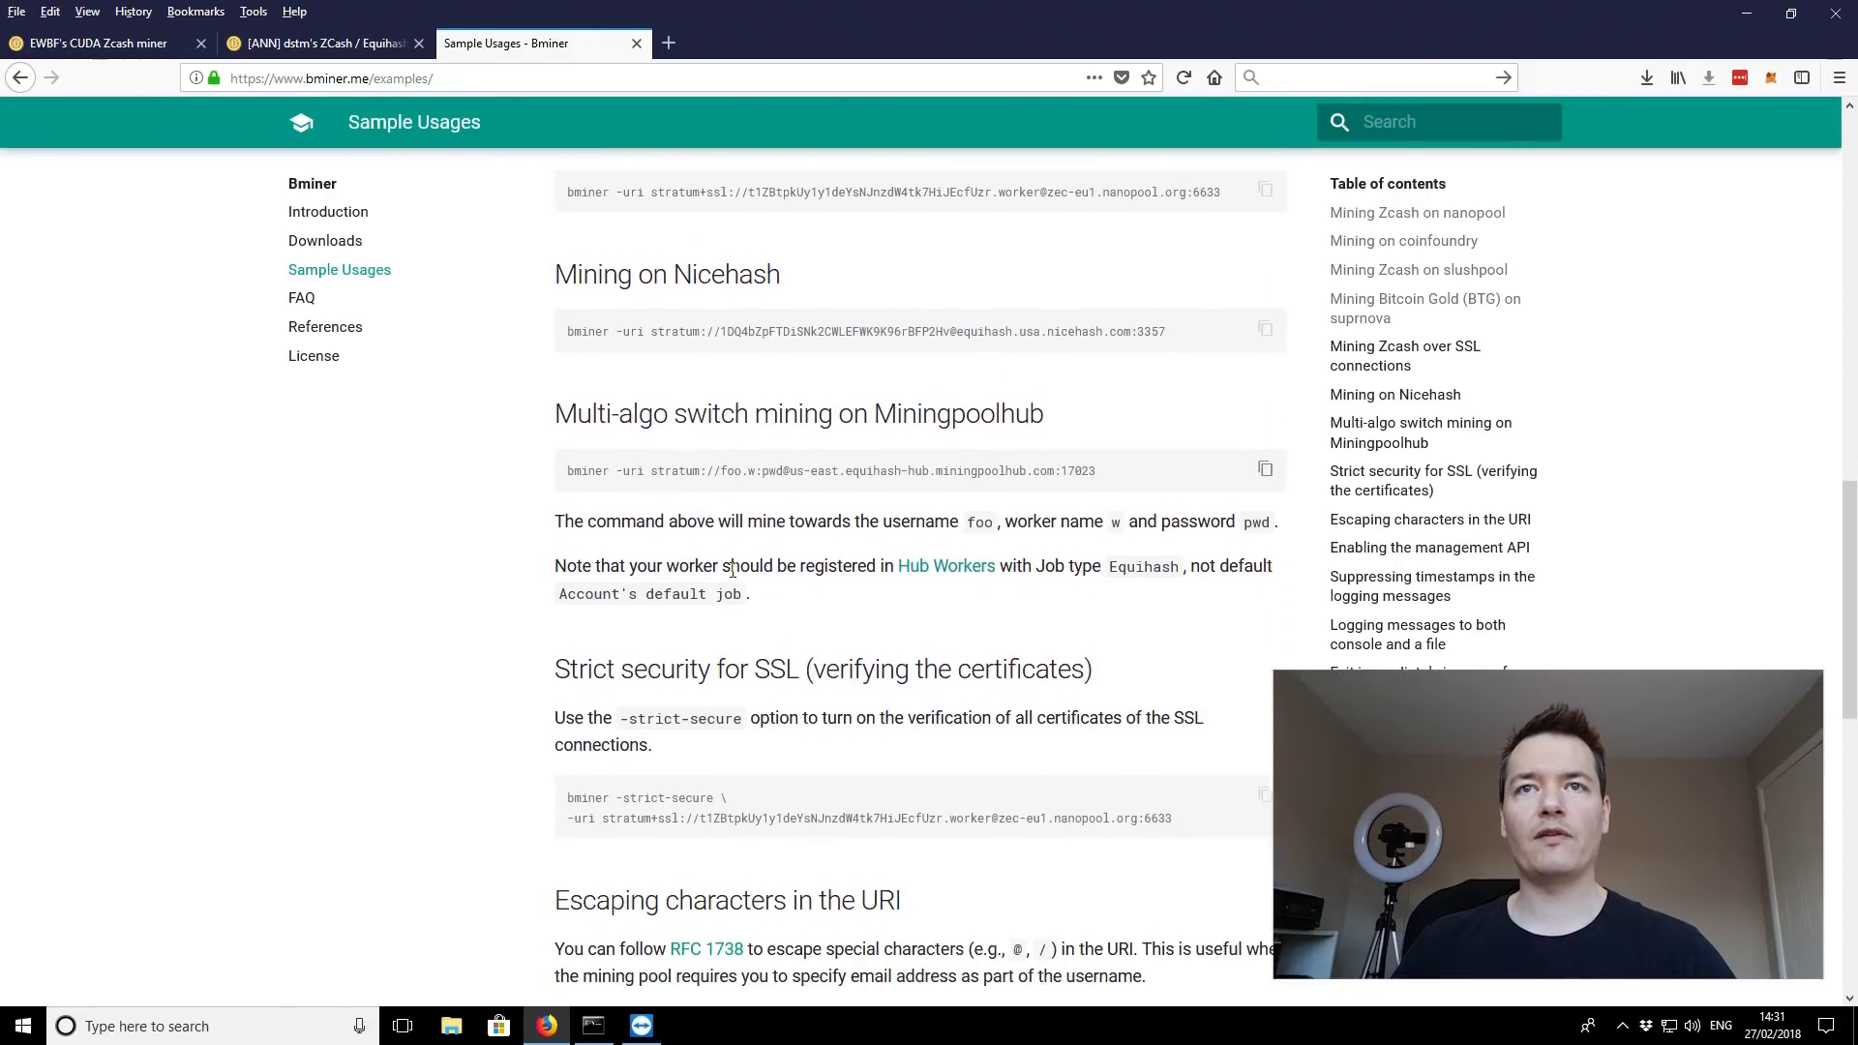
scroll(731, 571, down, 1)
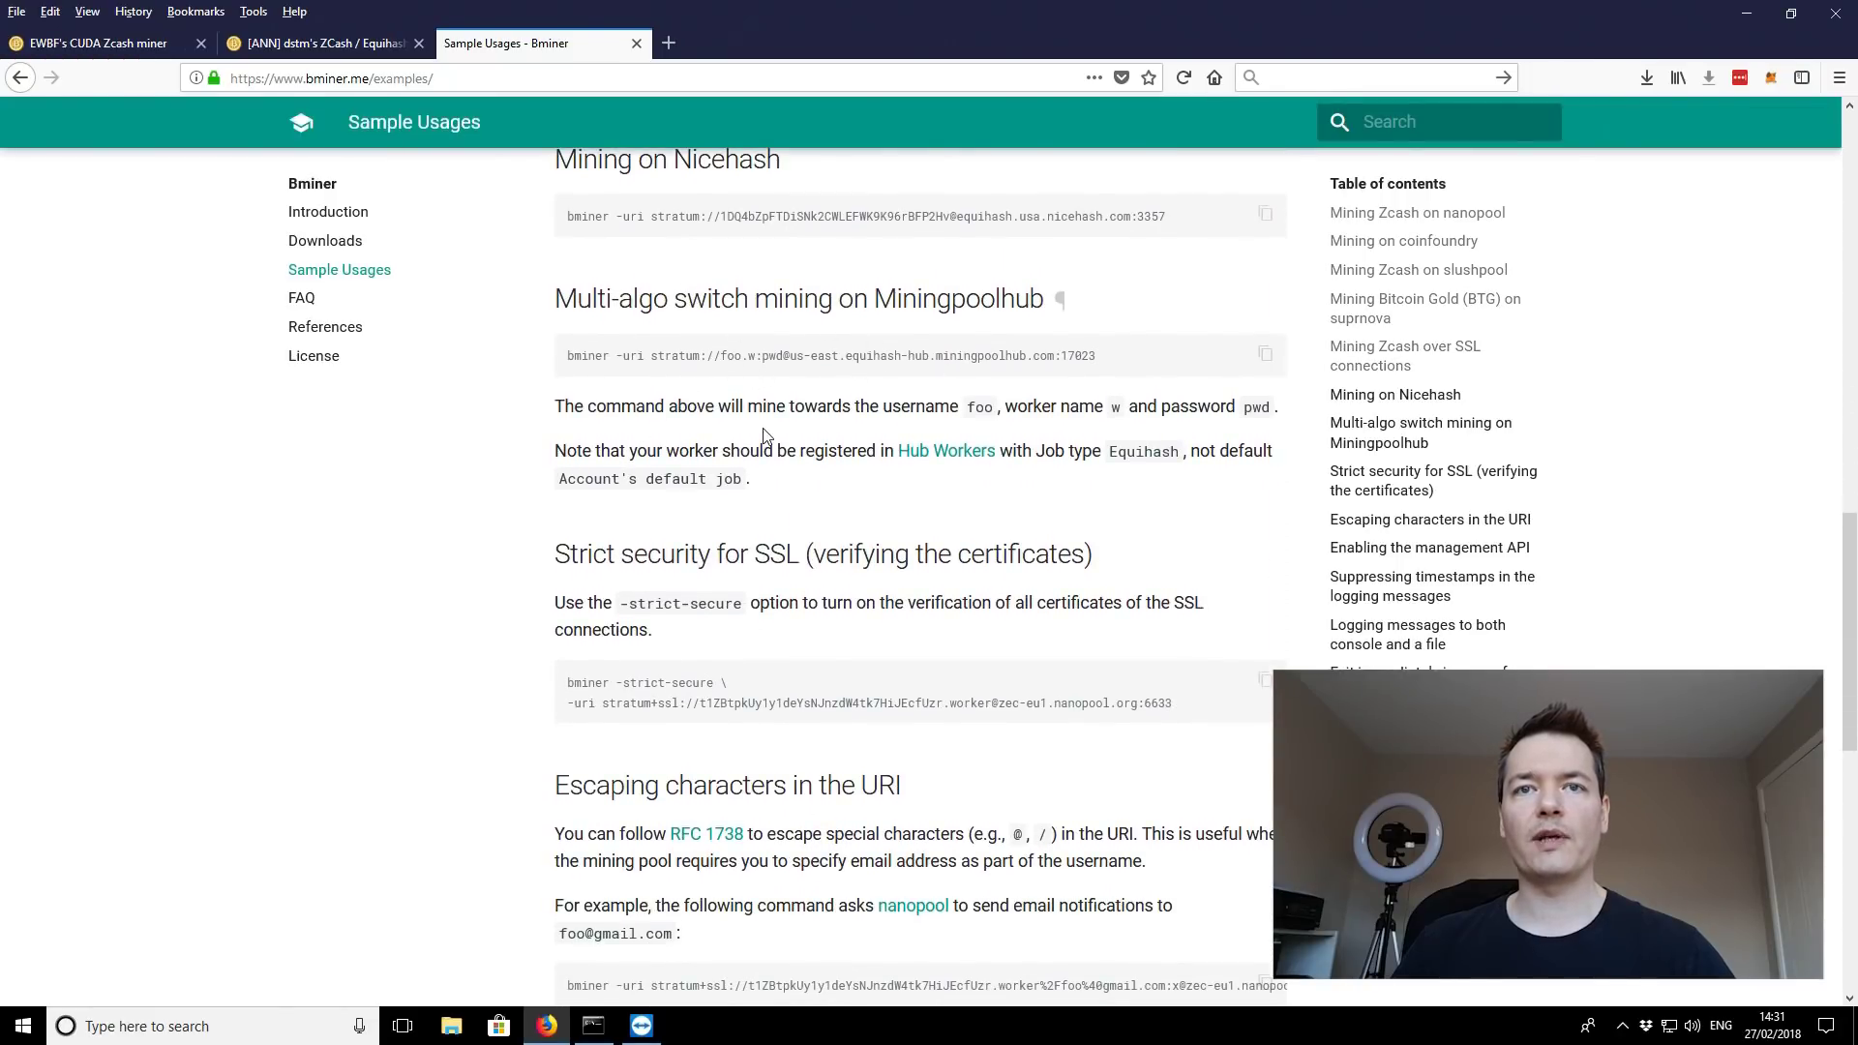
scroll(764, 435, down, 1)
scroll(763, 435, up, 15)
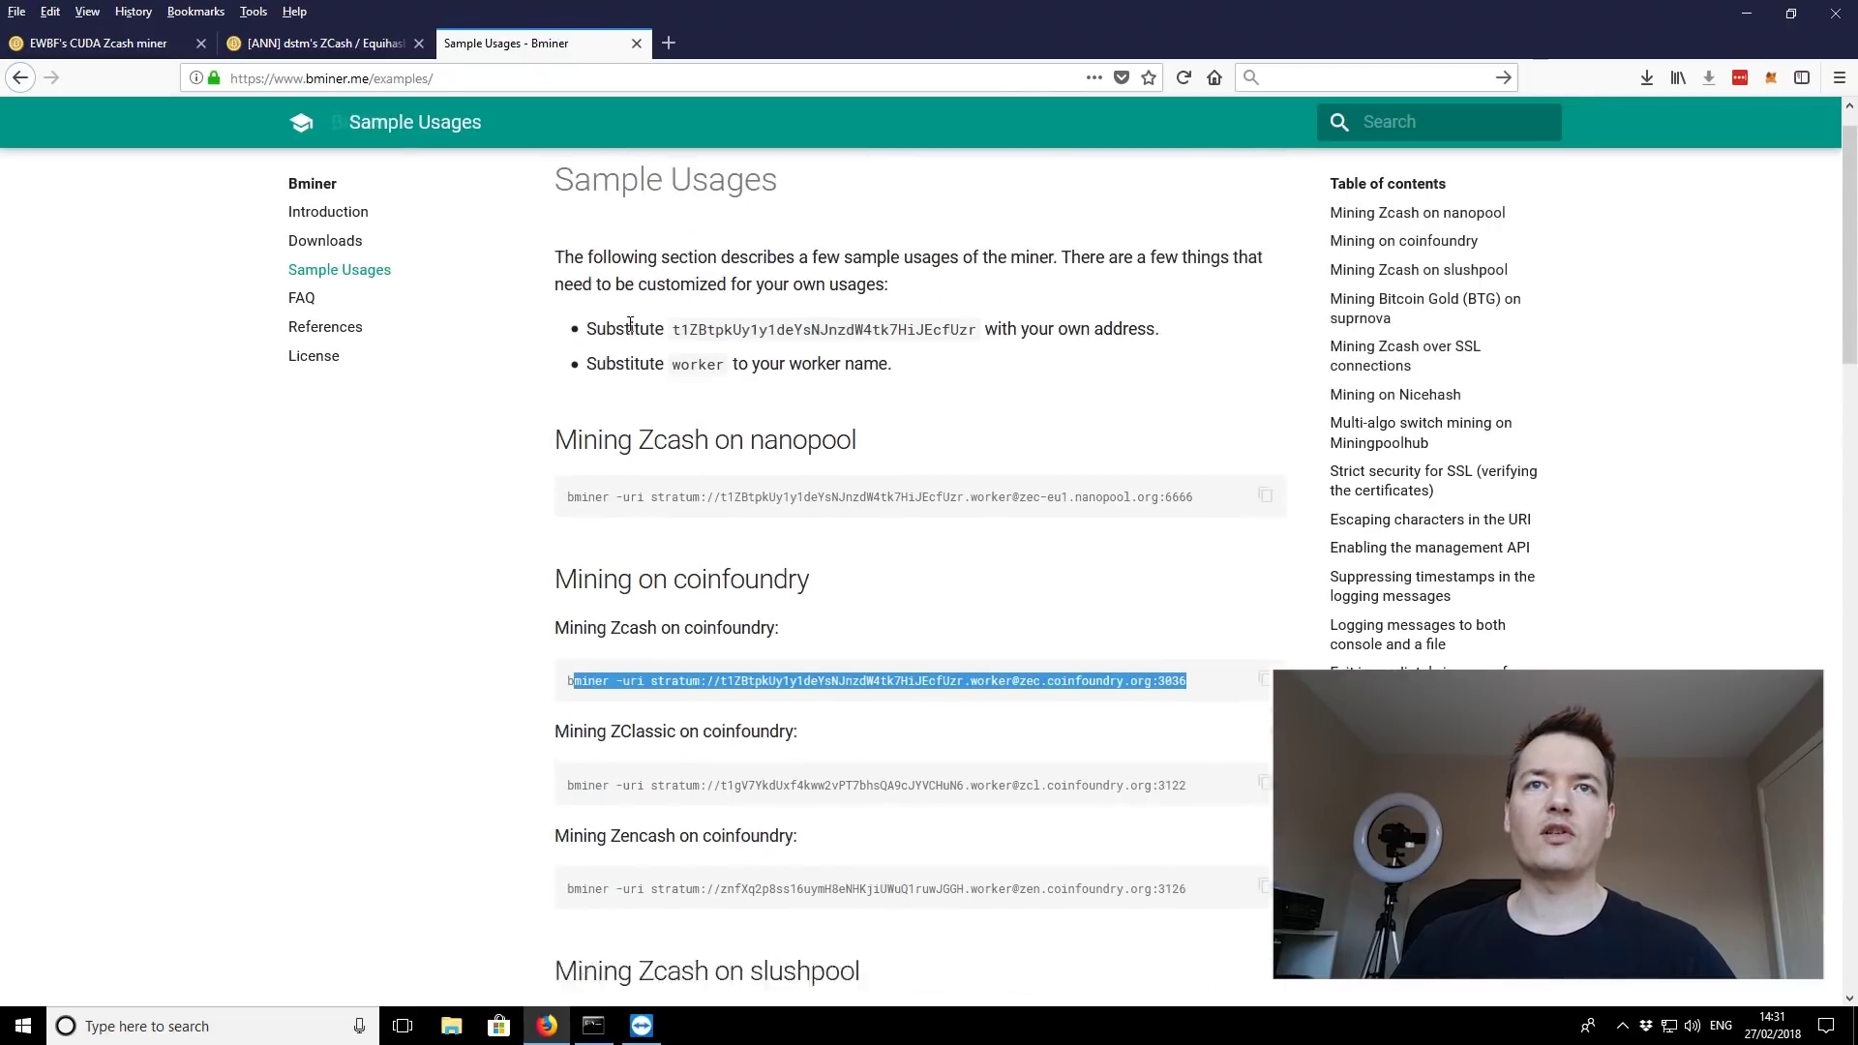
click(967, 645)
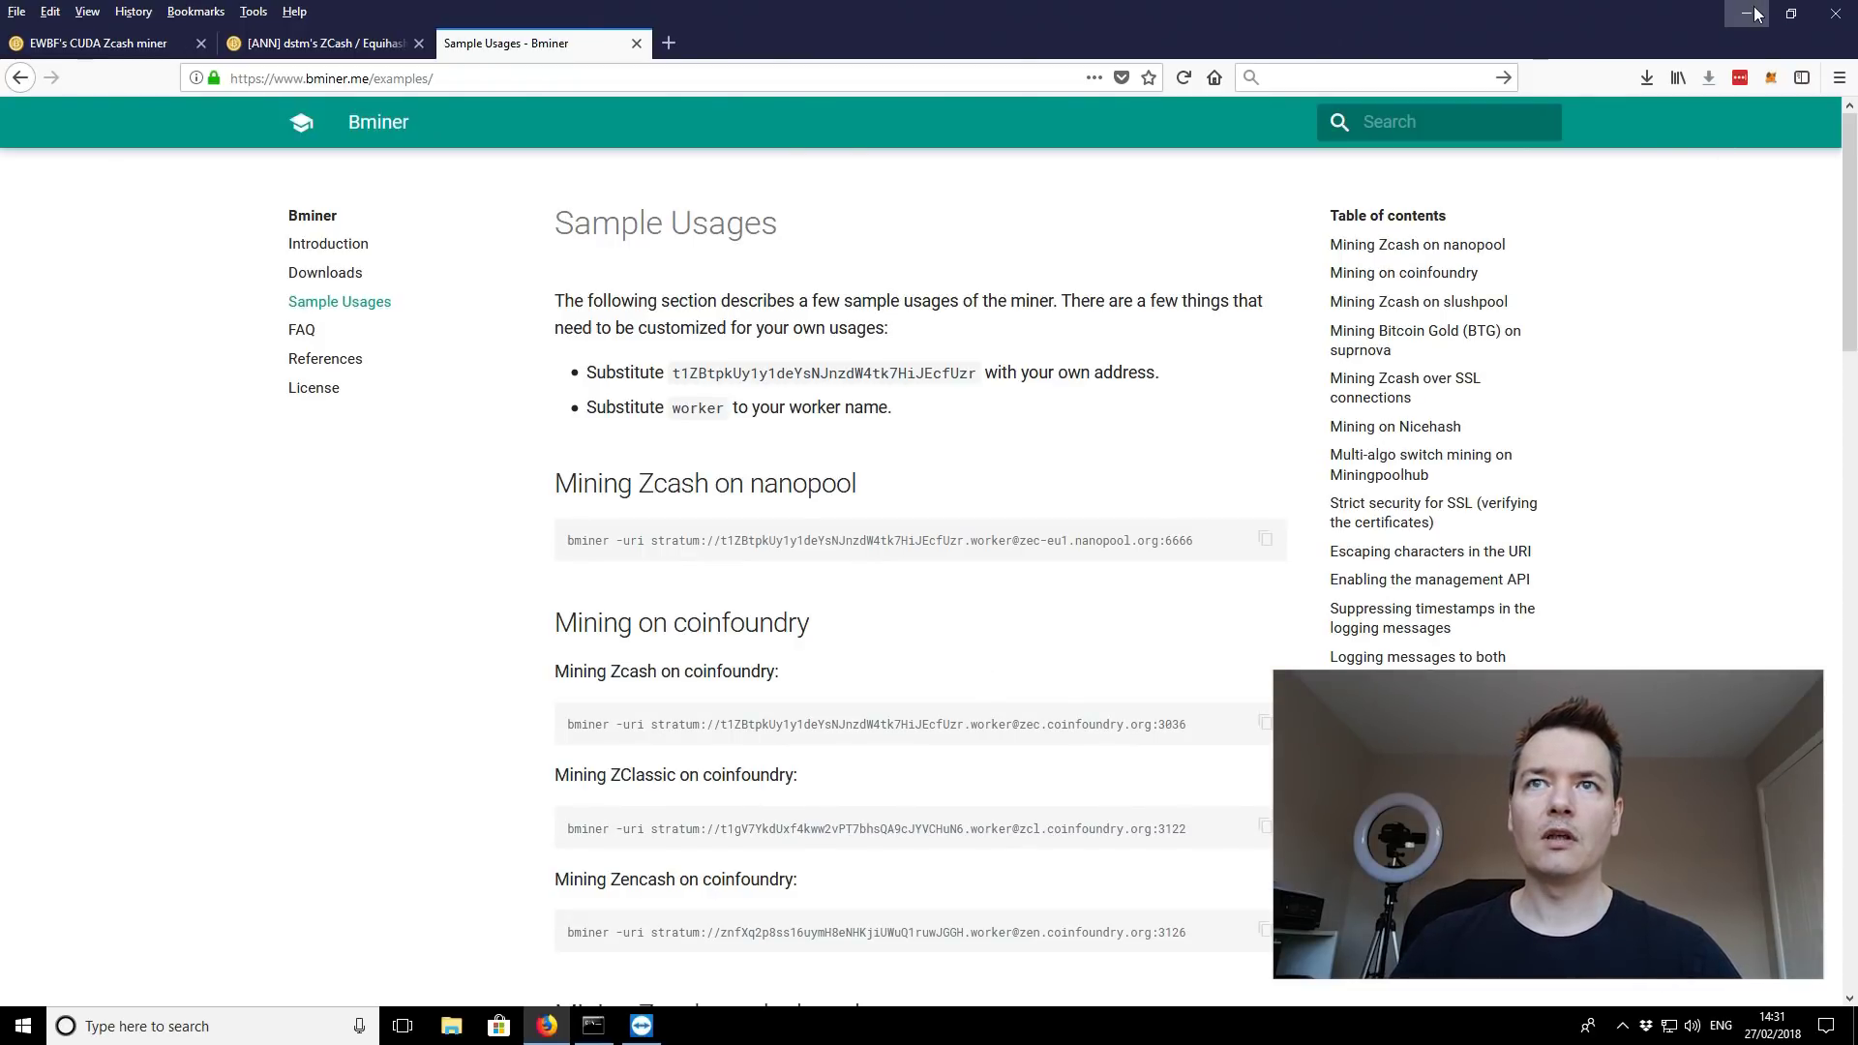
Step: Switch back to the TeamViewer session and review the complete bminer command line in the zcash-suprnova file
click(640, 1026)
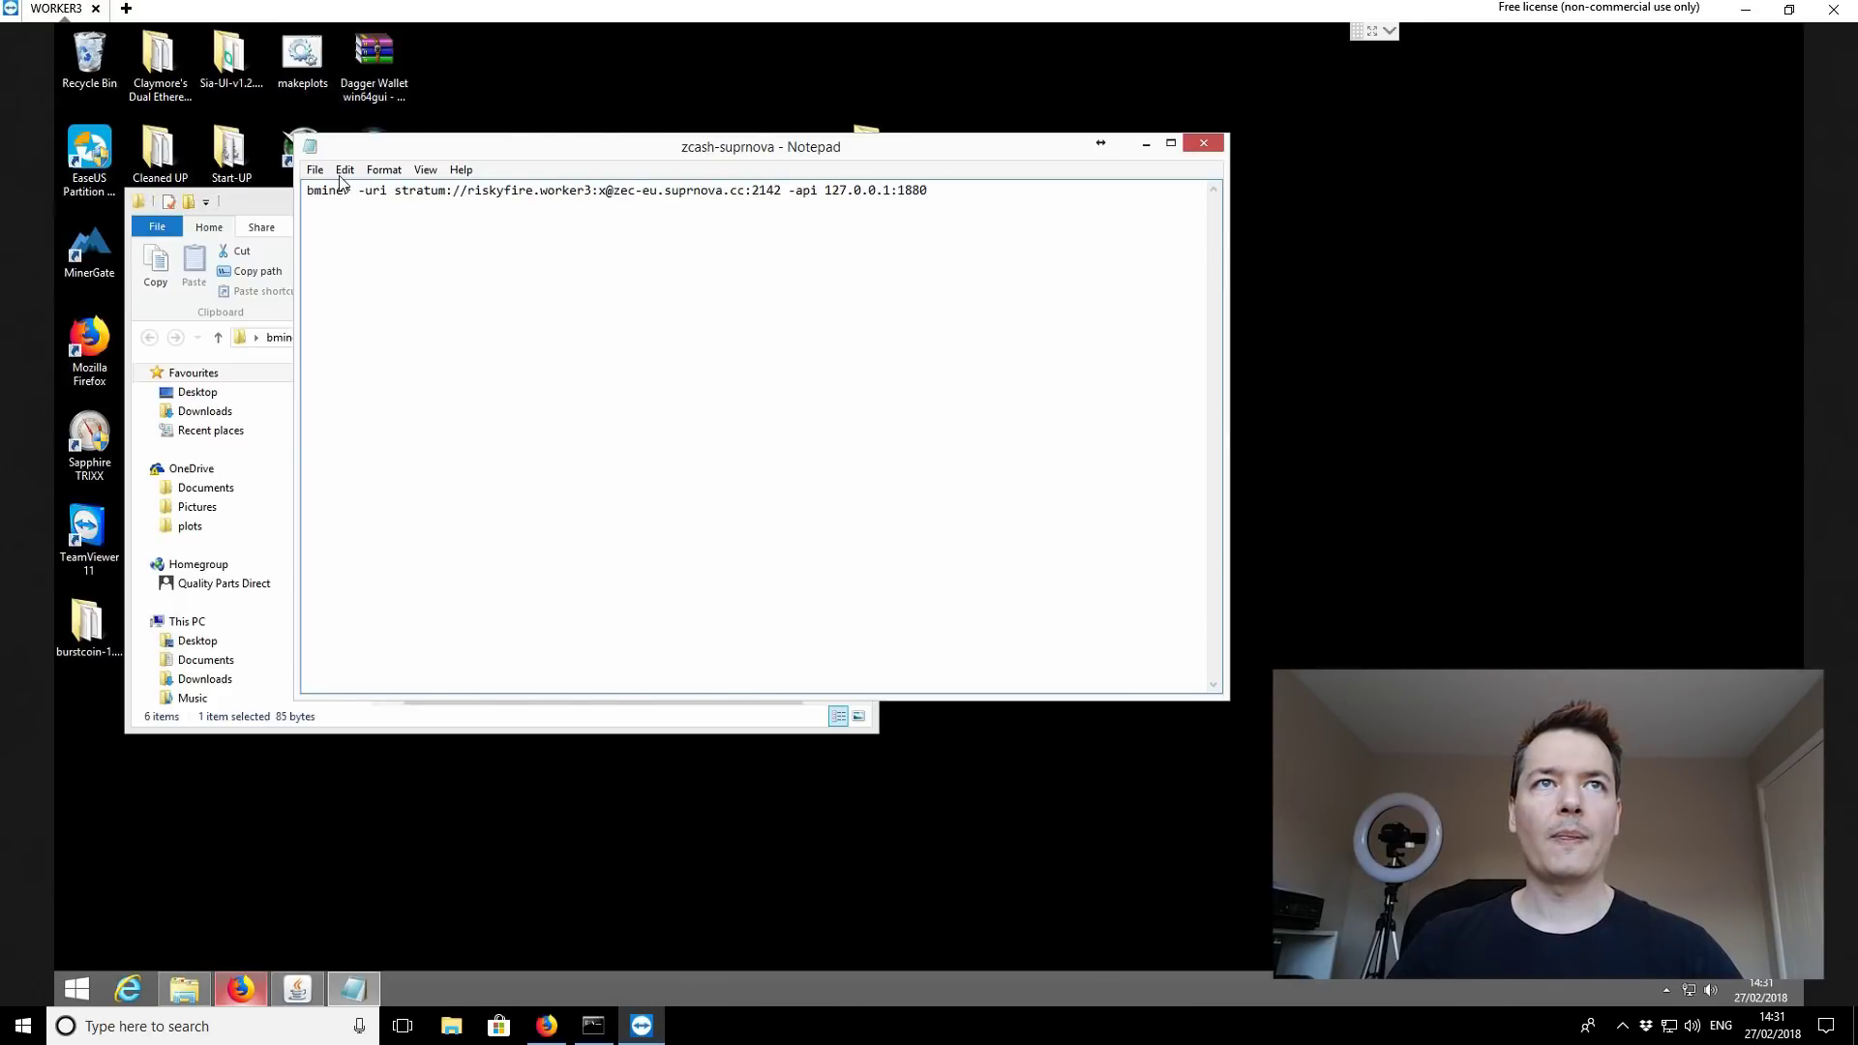
drag(315, 191, 945, 186)
click(969, 186)
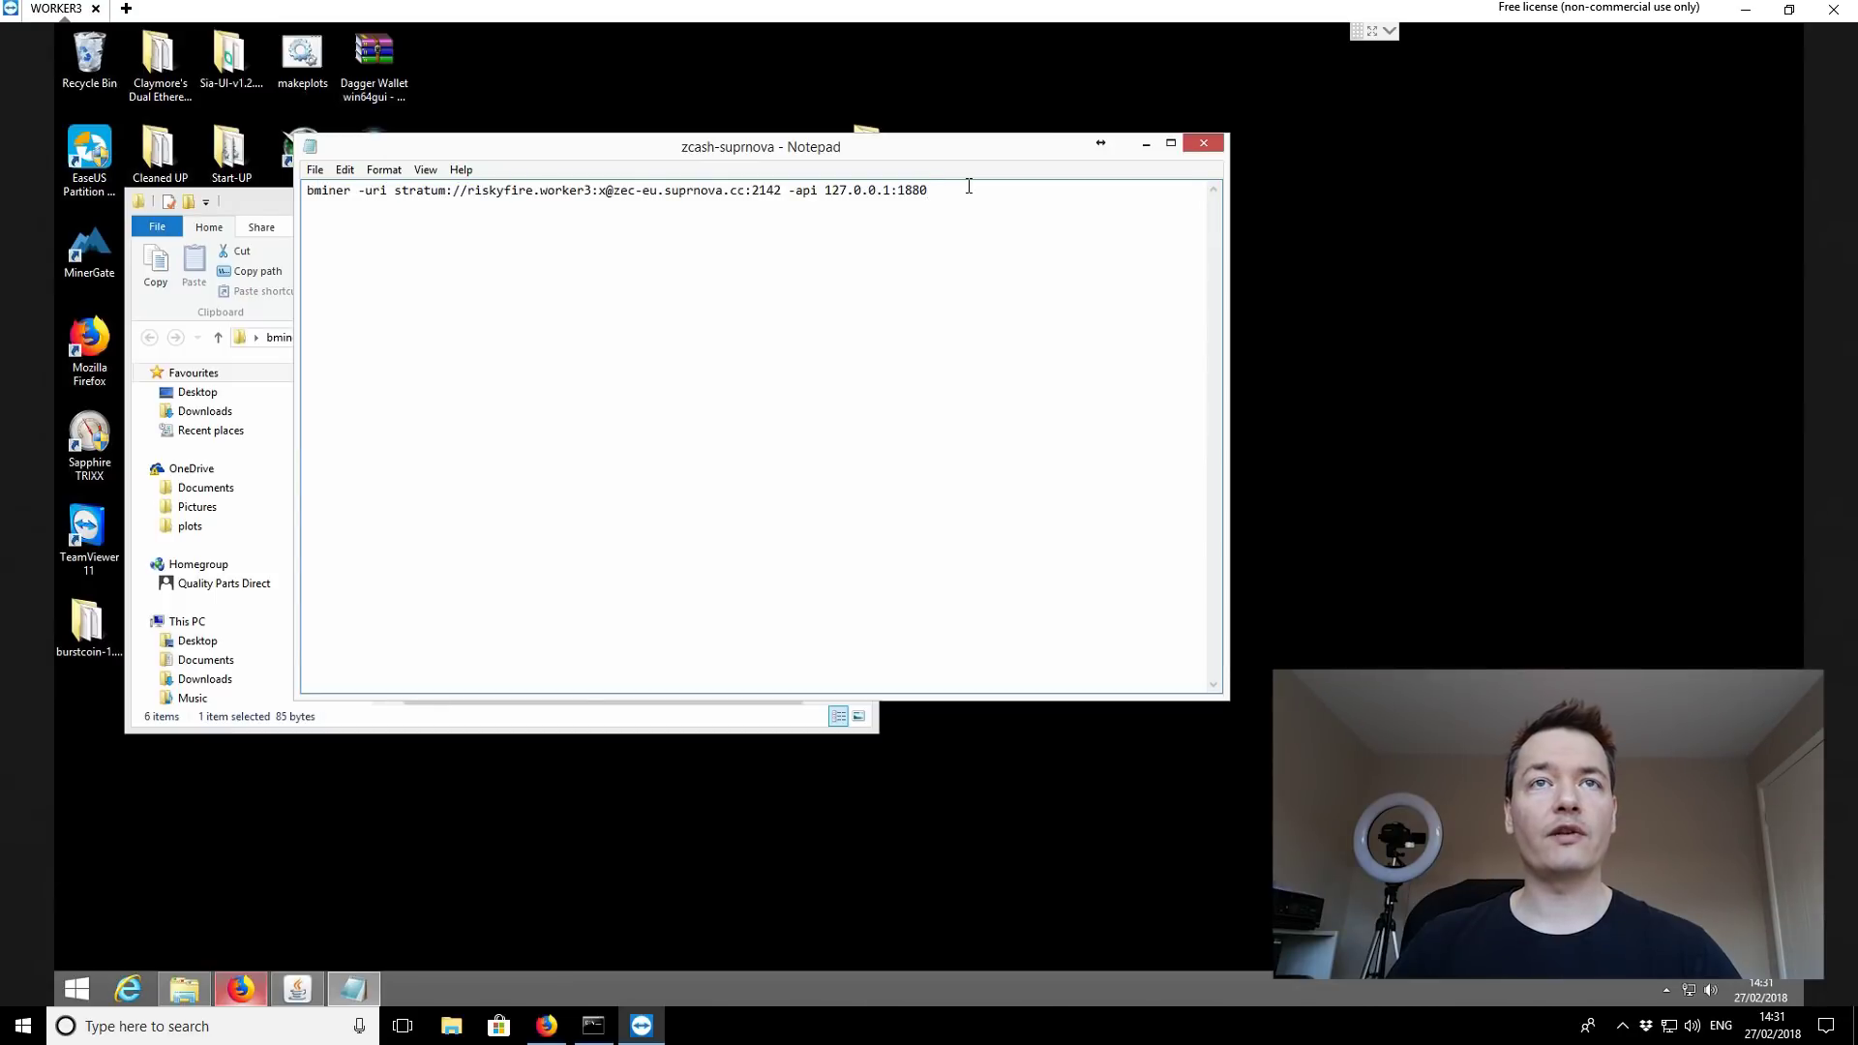
Step: Begin saving the open bminer command file as a new copy, with All Files as the file type
click(314, 170)
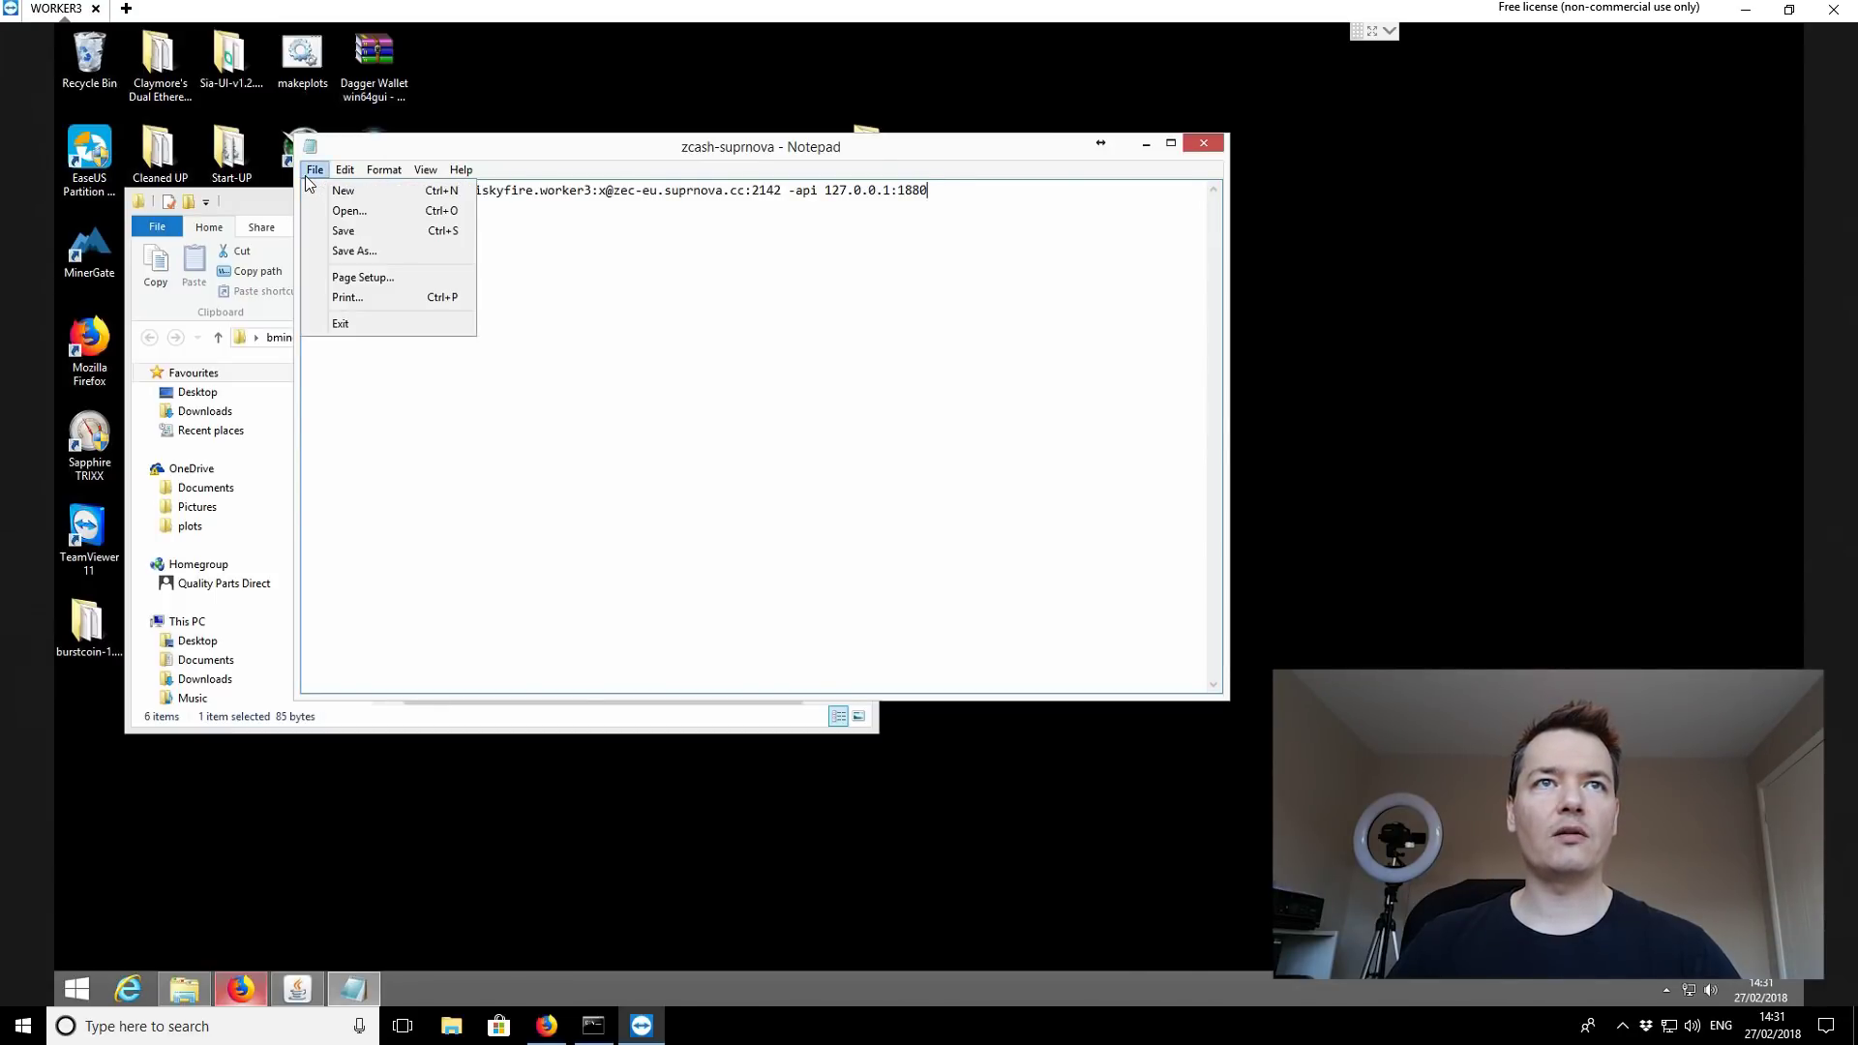
click(350, 252)
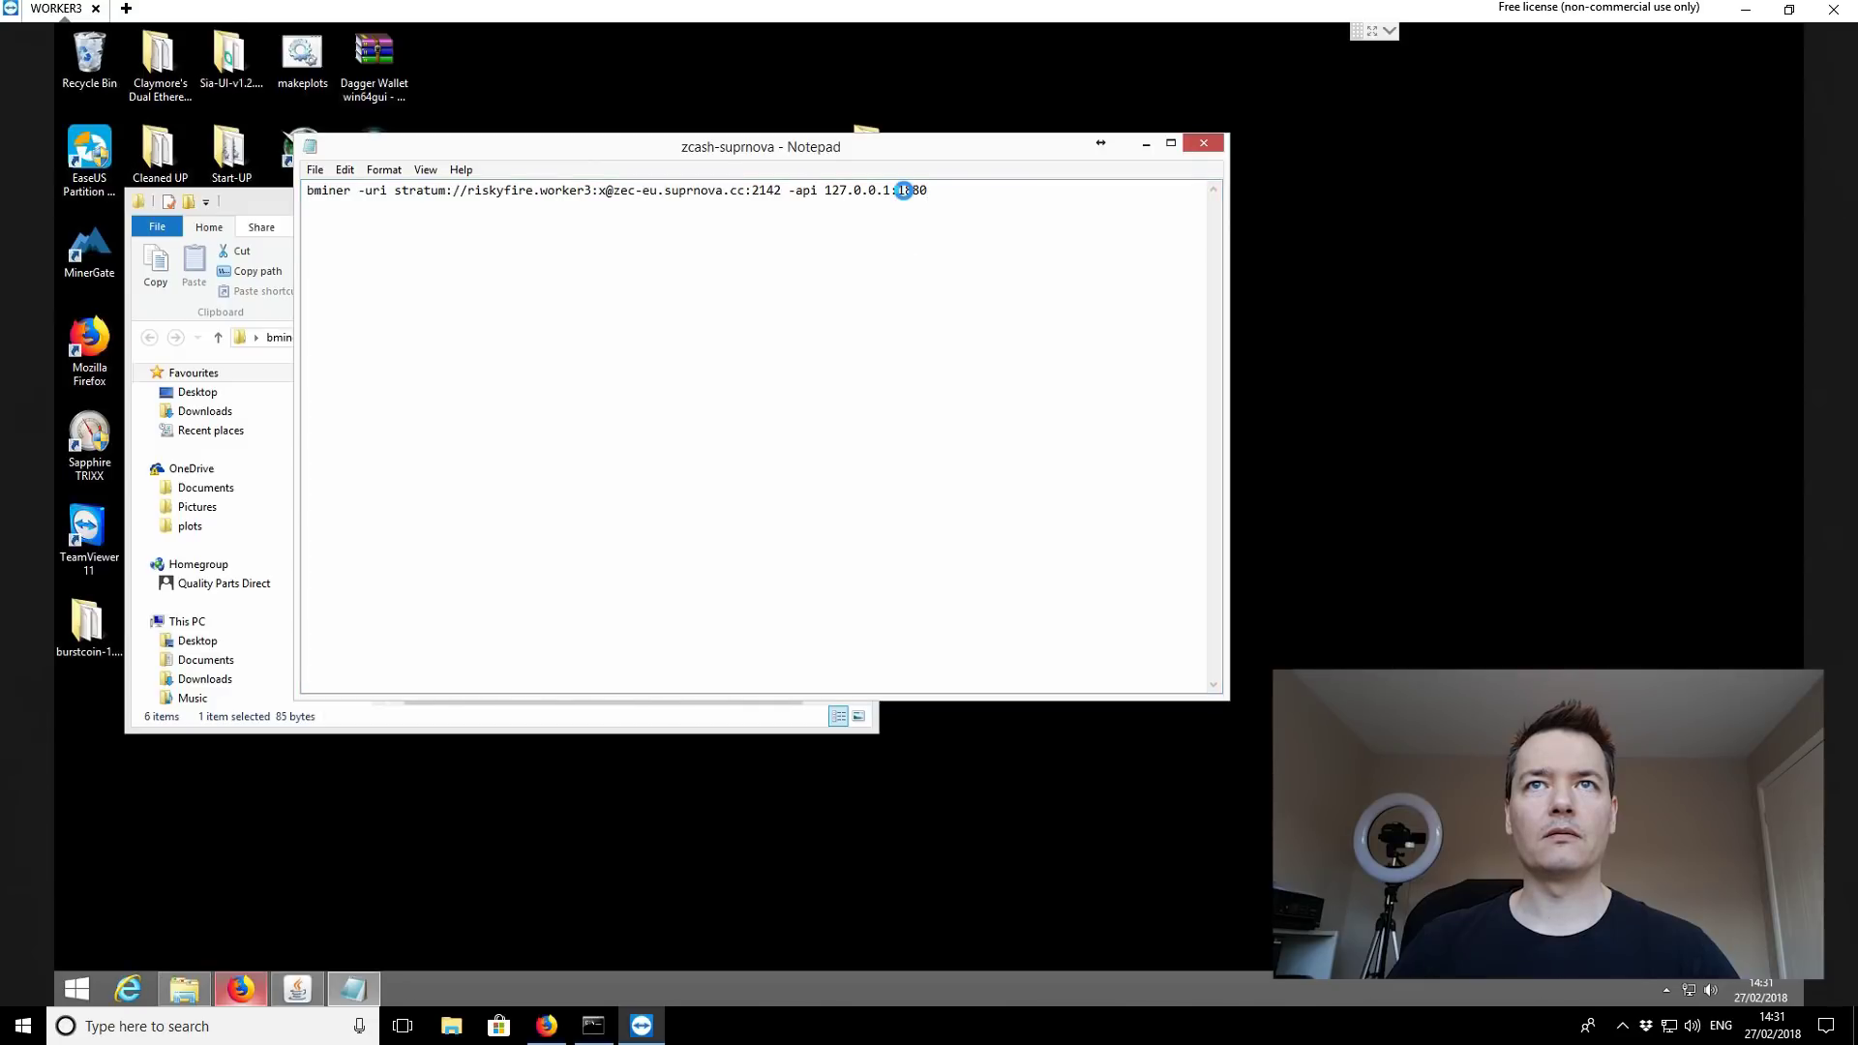
click(904, 190)
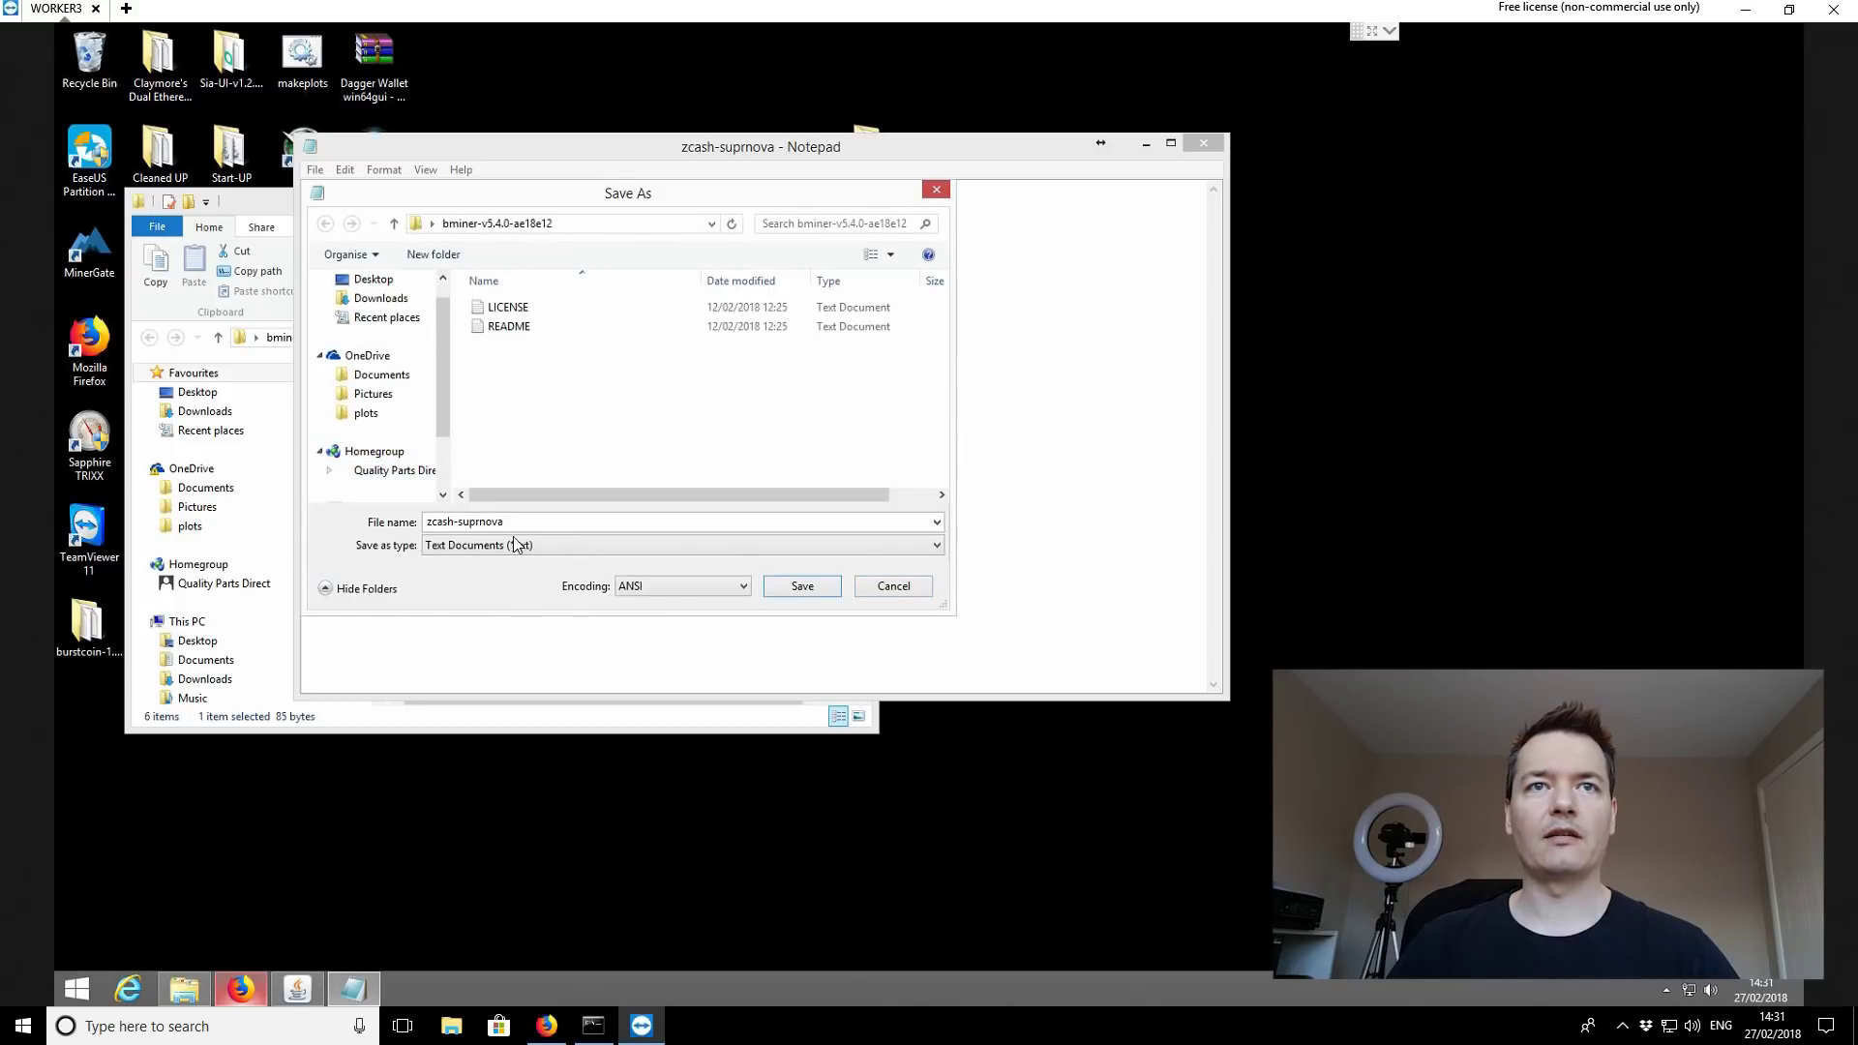
click(427, 521)
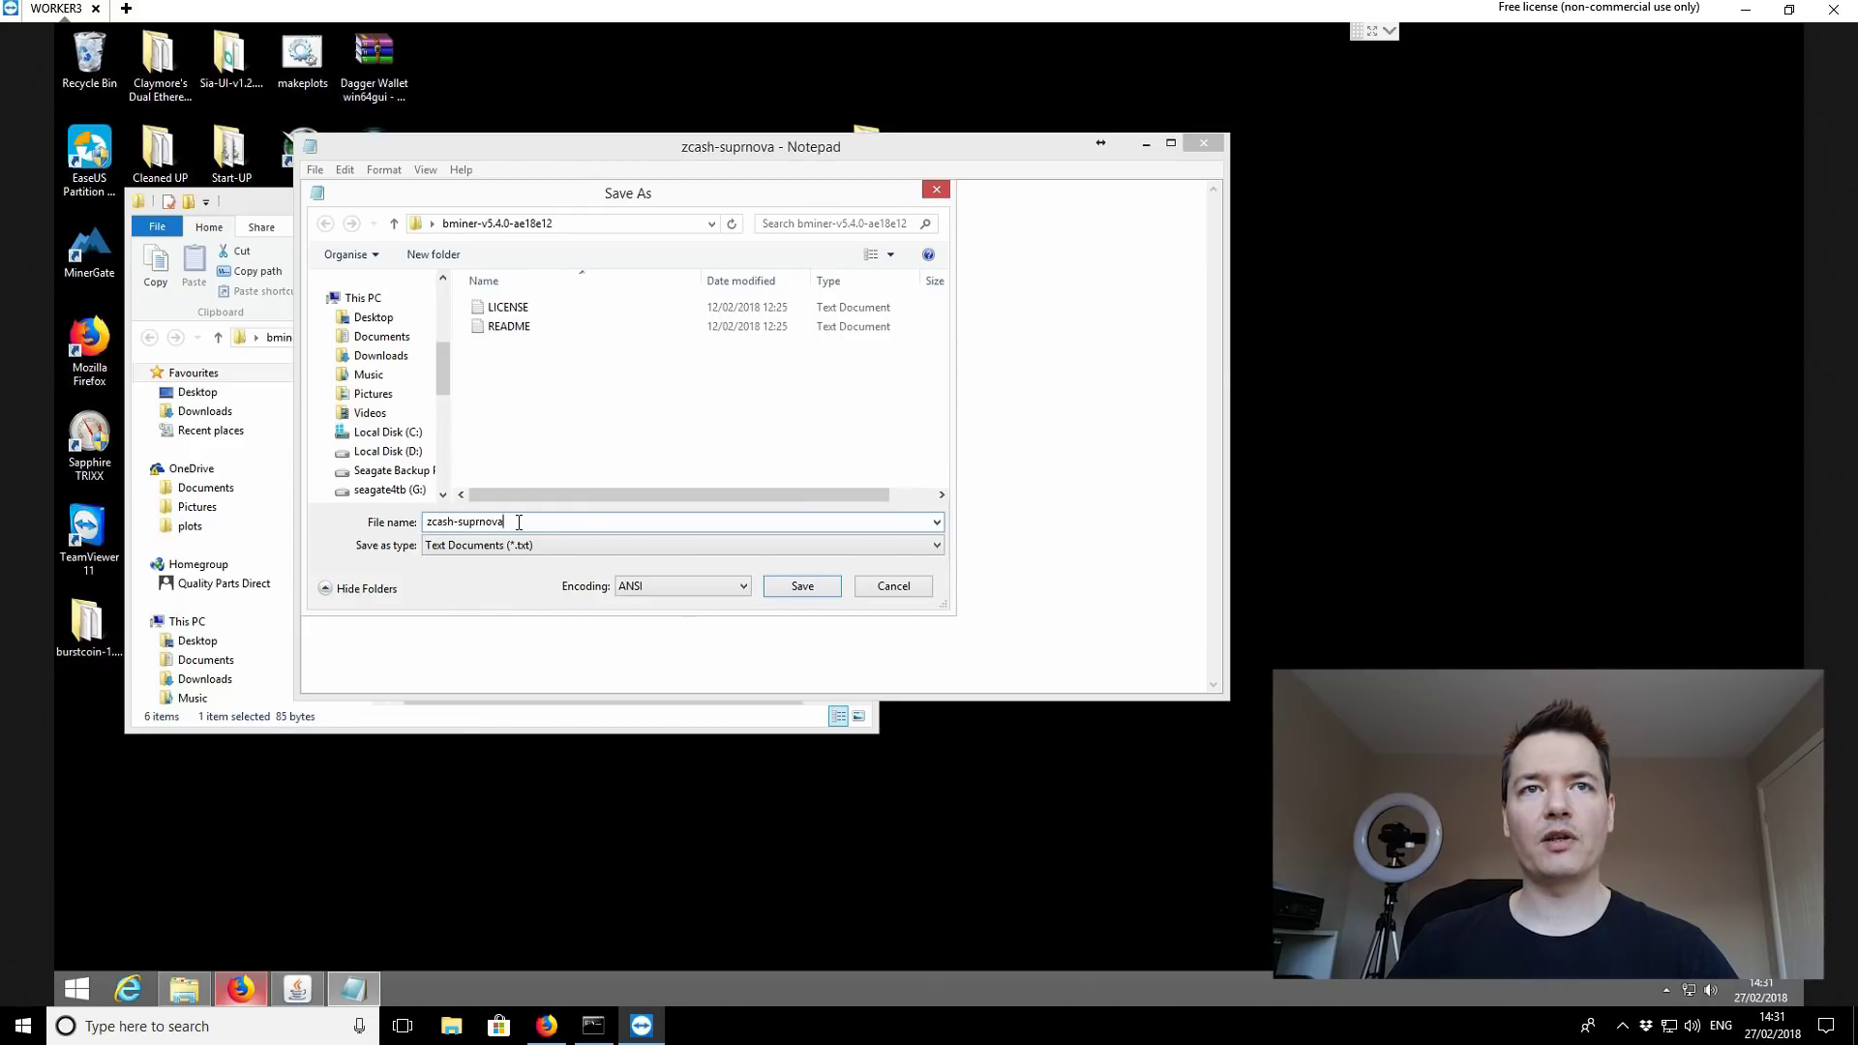
click(468, 545)
click(447, 578)
Step: Save the file as zcash-suprnova.bat, replacing the existing batch file, and close Notepad
double_click(532, 521)
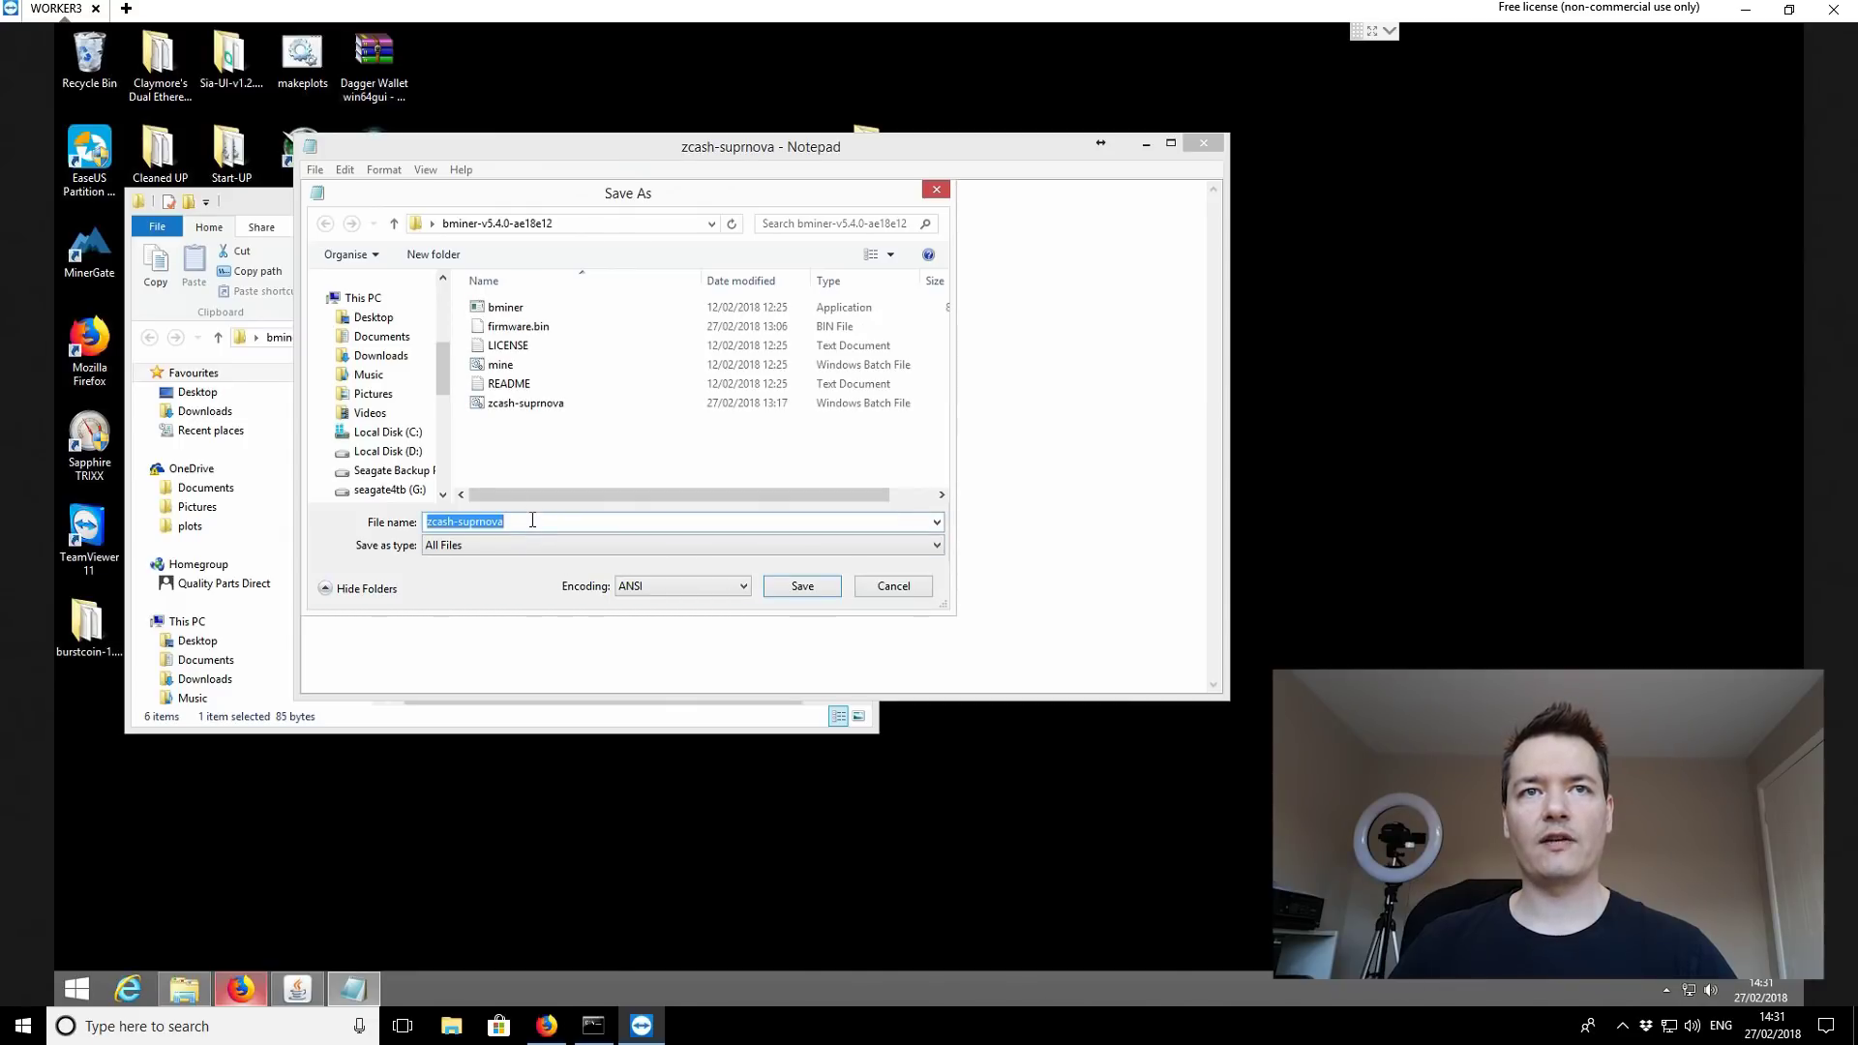
click(533, 520)
text(.b)
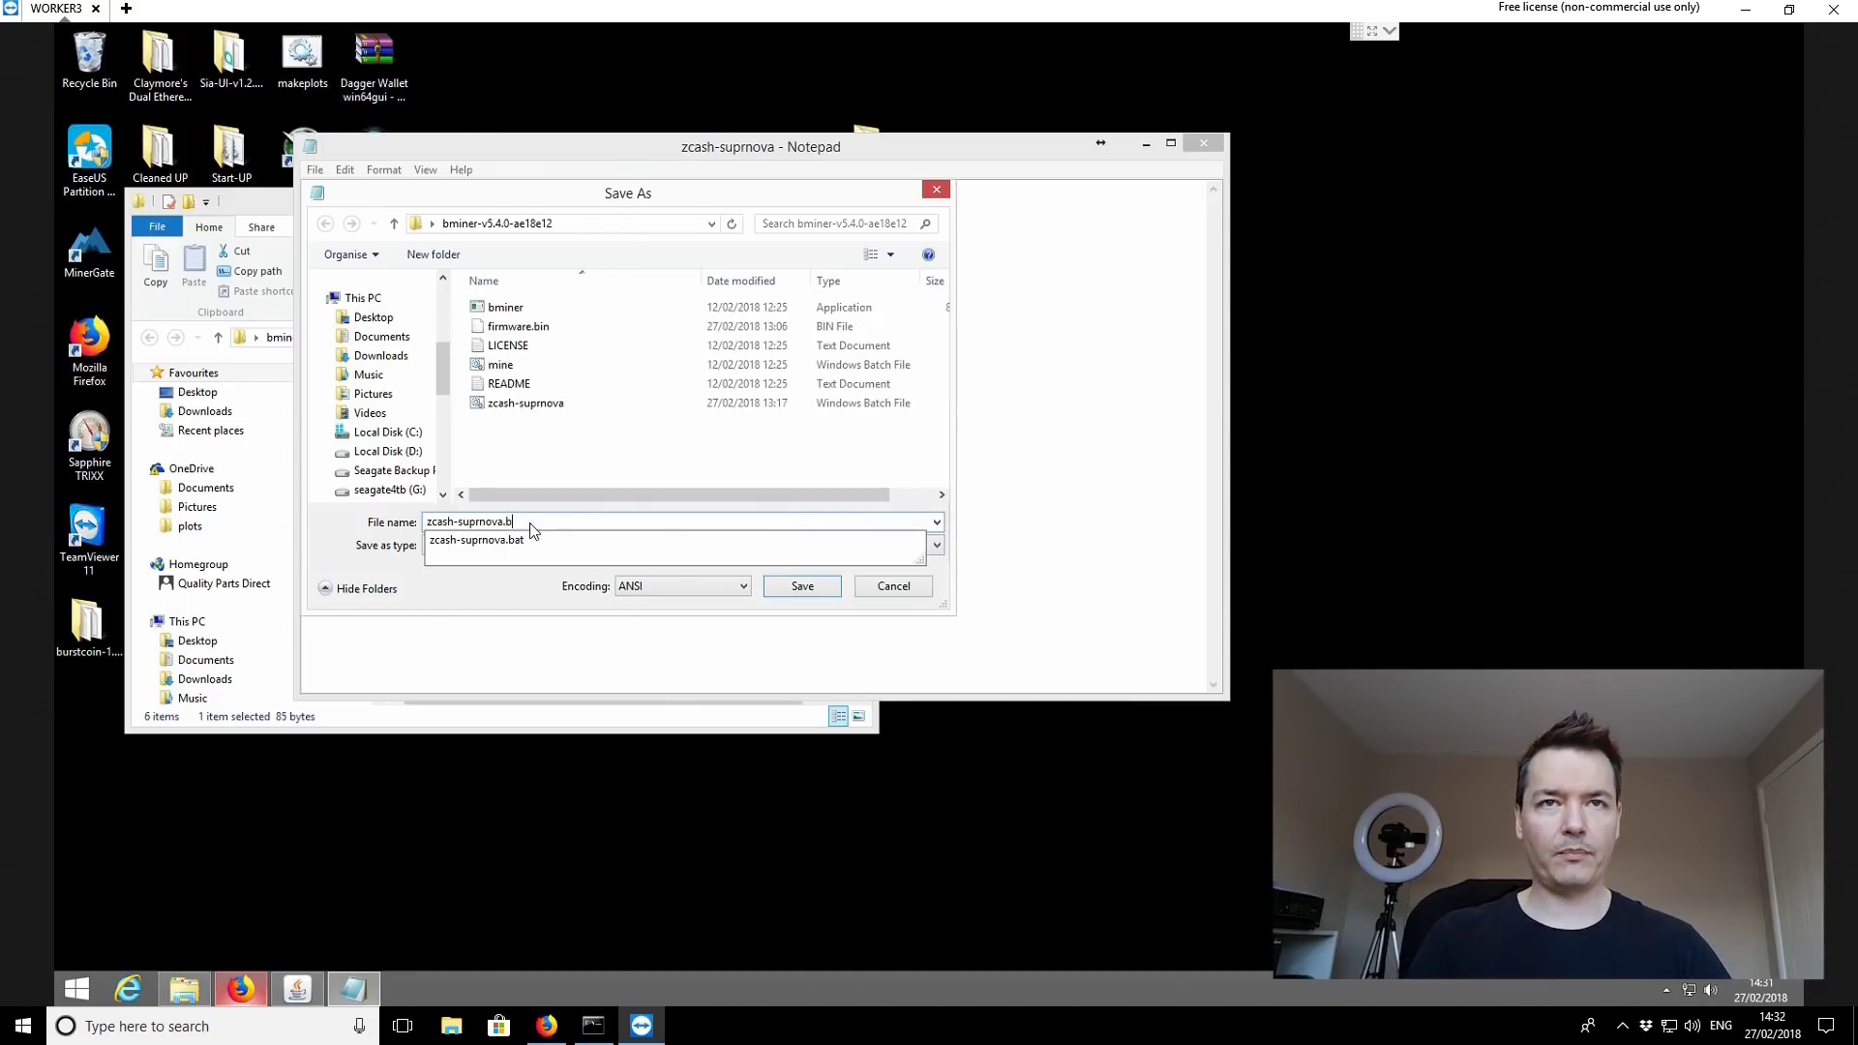
click(505, 540)
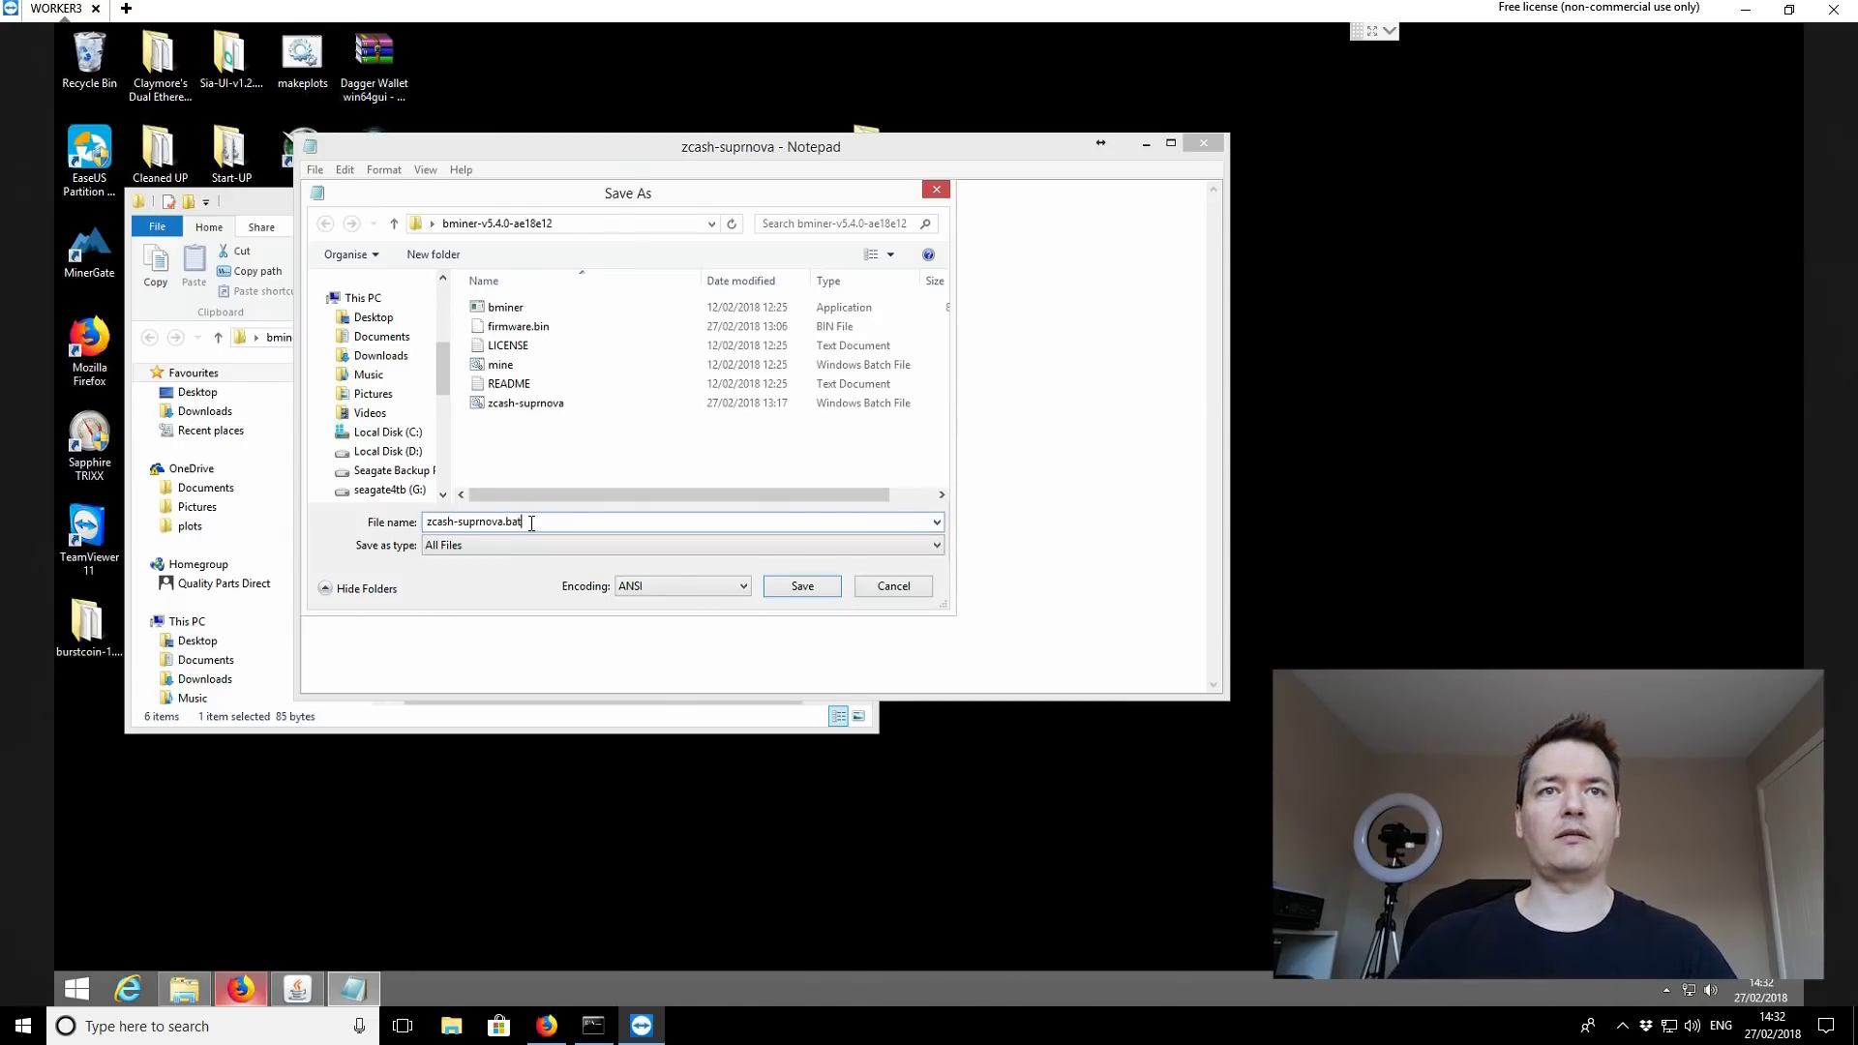
click(821, 585)
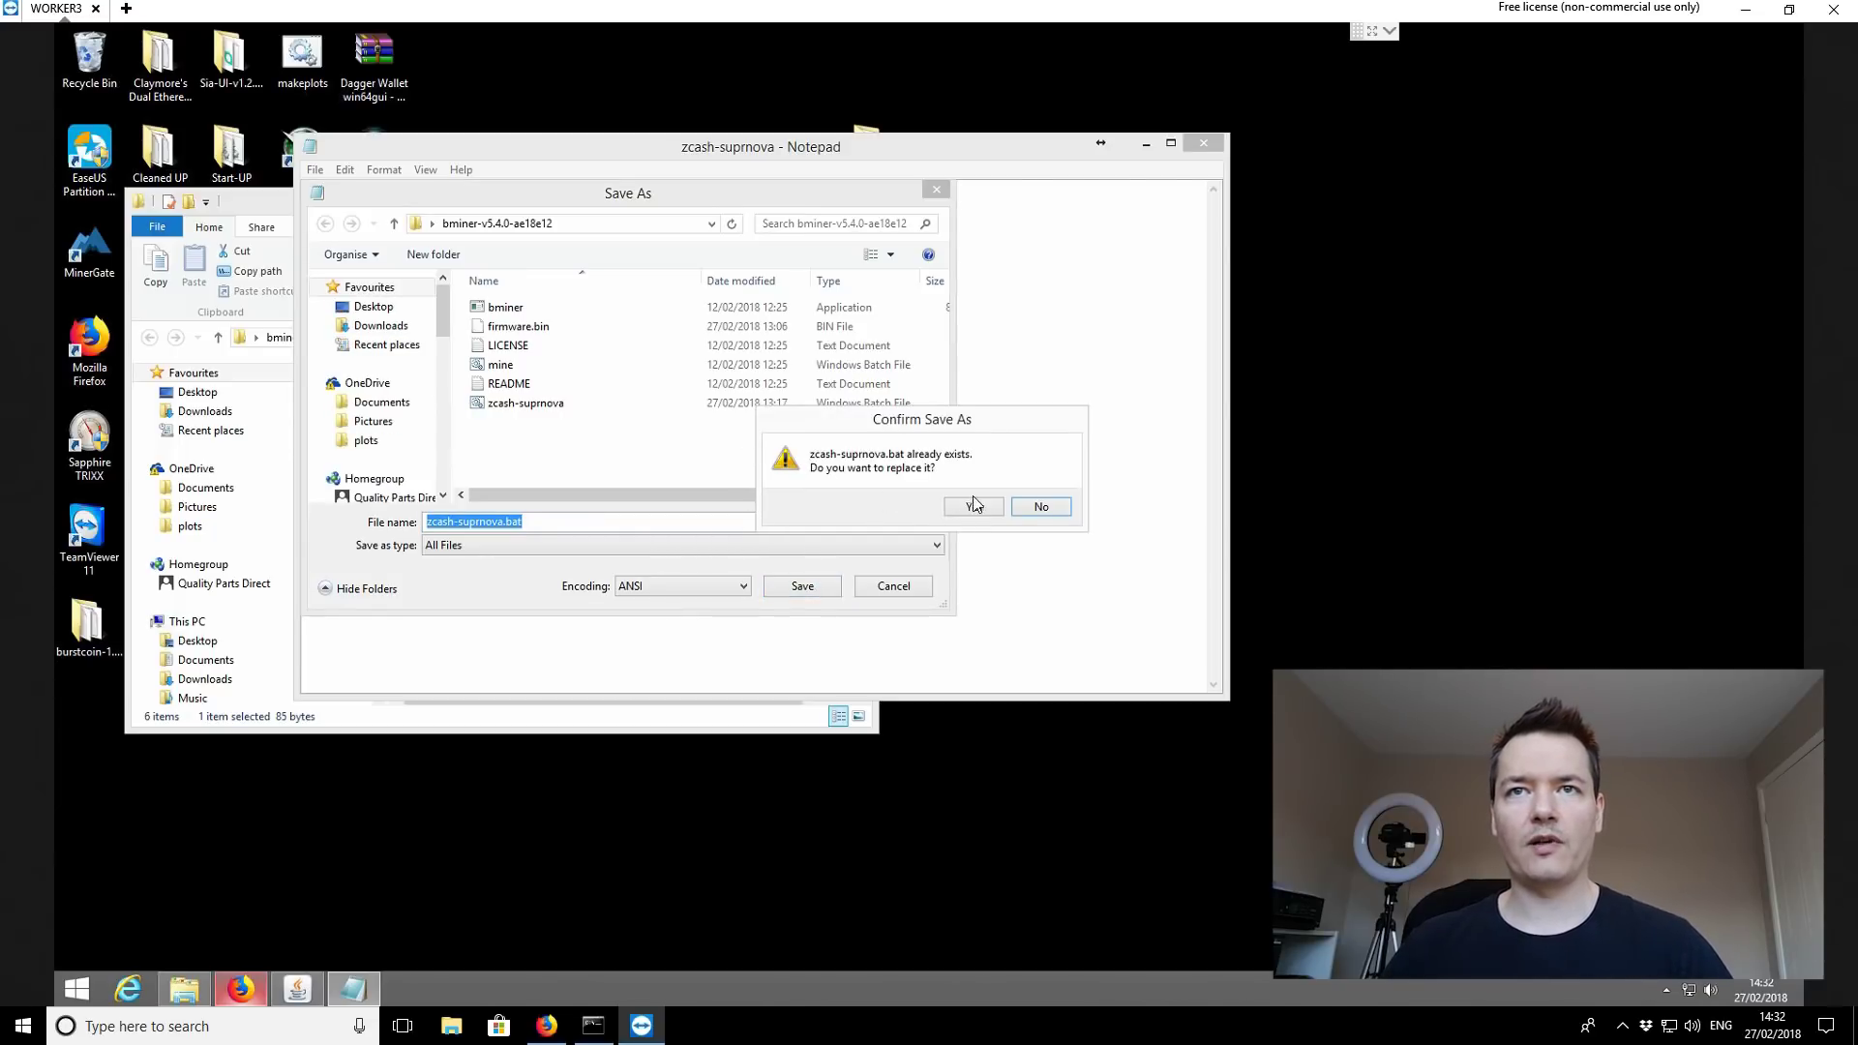
click(975, 507)
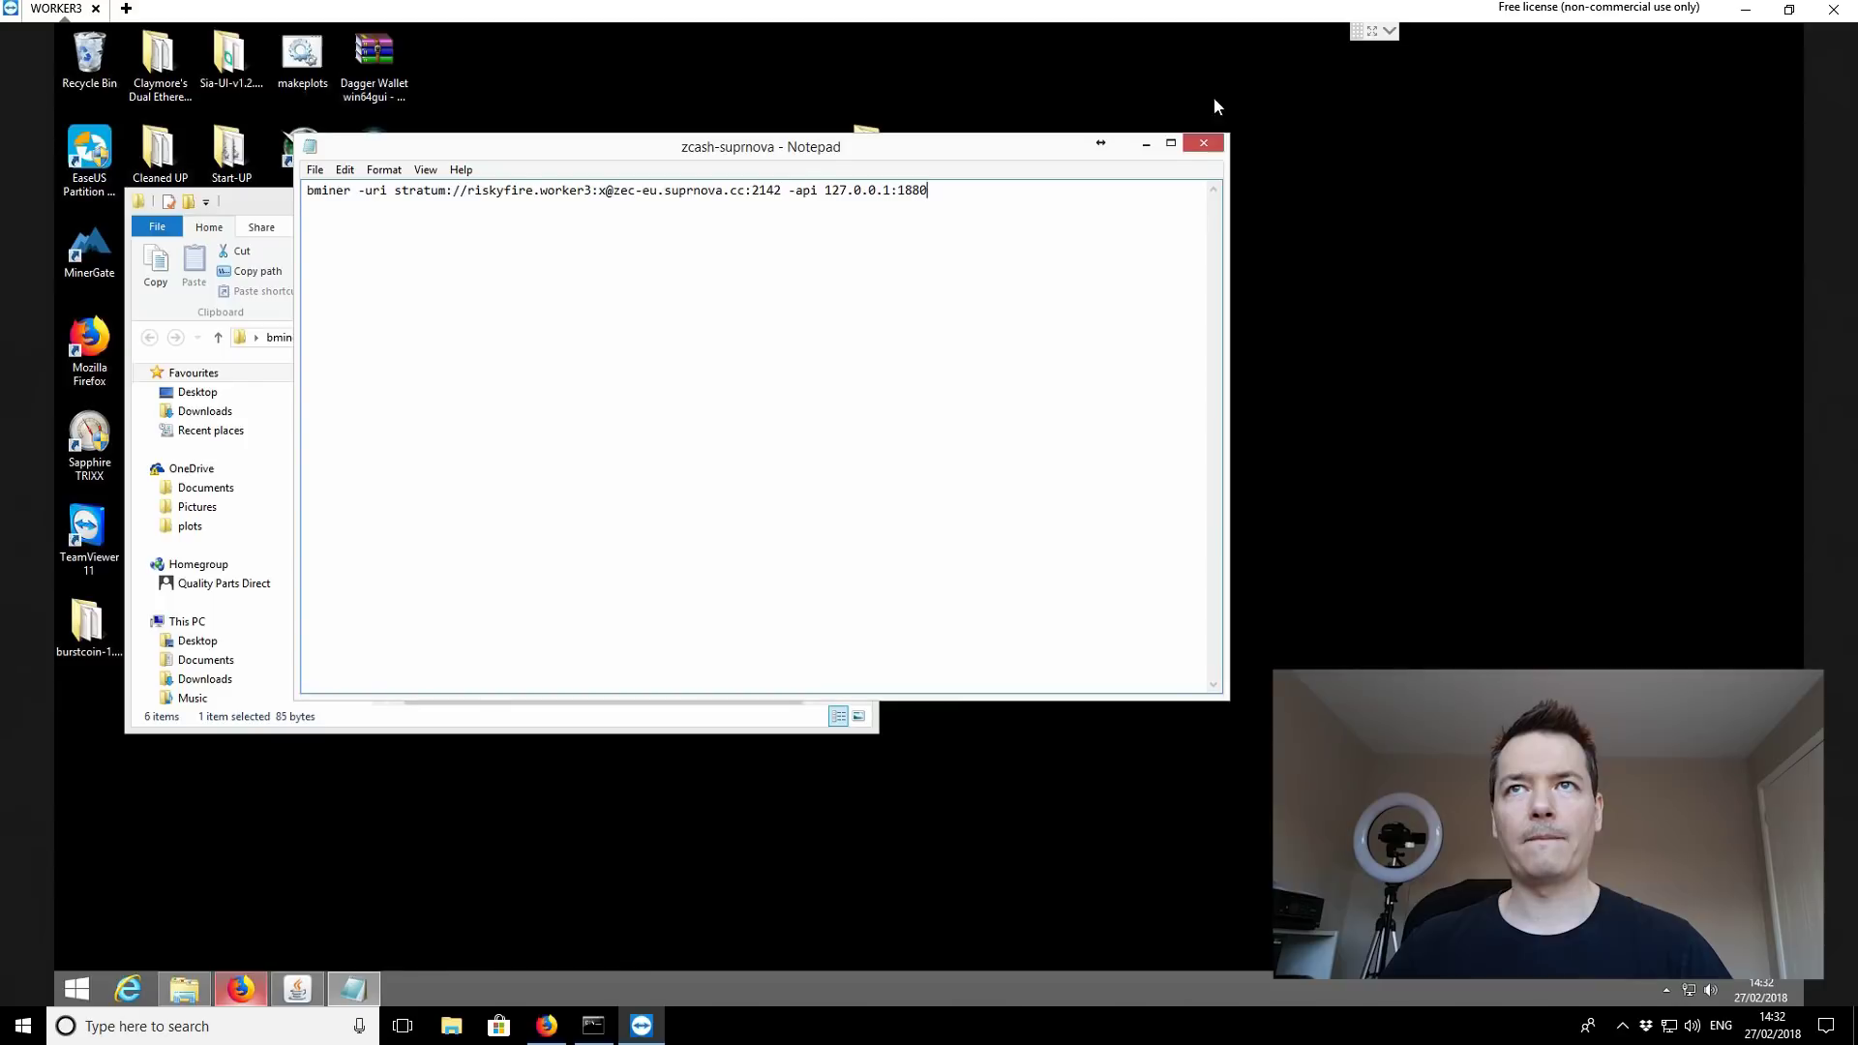
click(1203, 143)
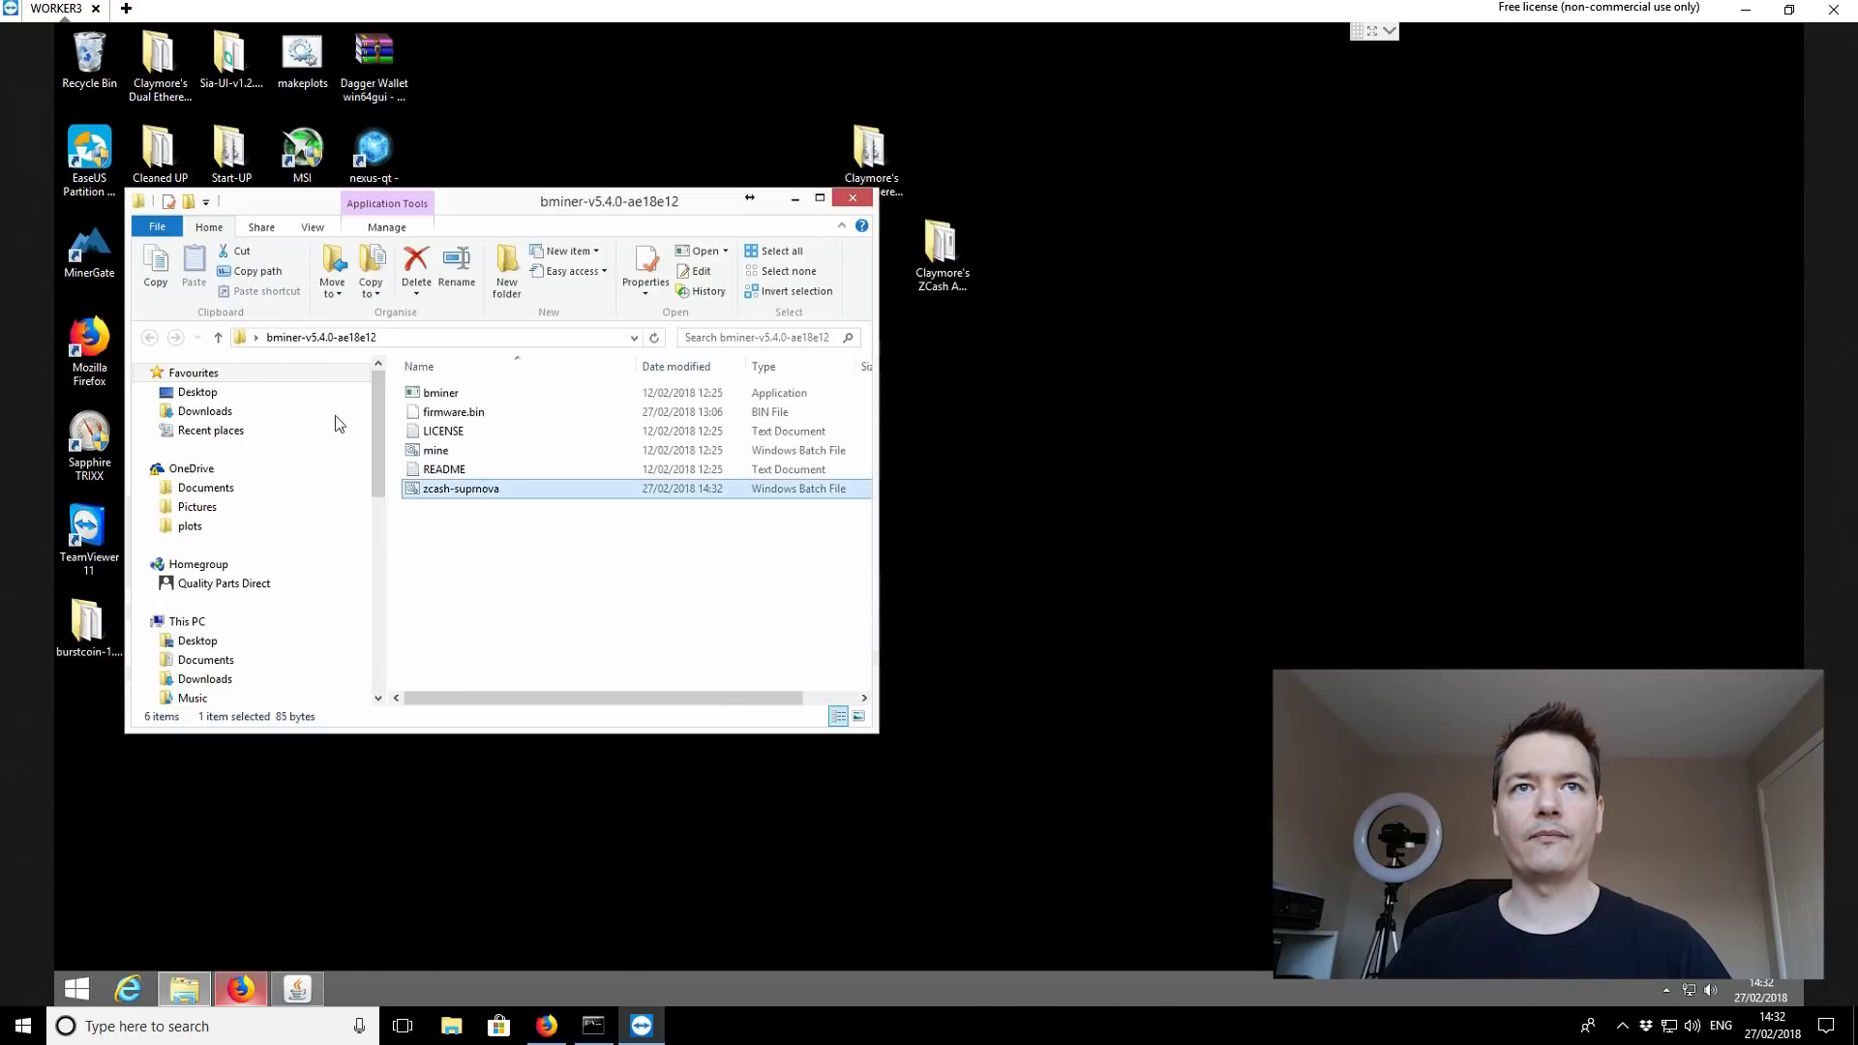
Step: Run the zcash-suprnova batch file from the bminer-v5.4.0 folder, then narrow its console window and minimise it
click(521, 631)
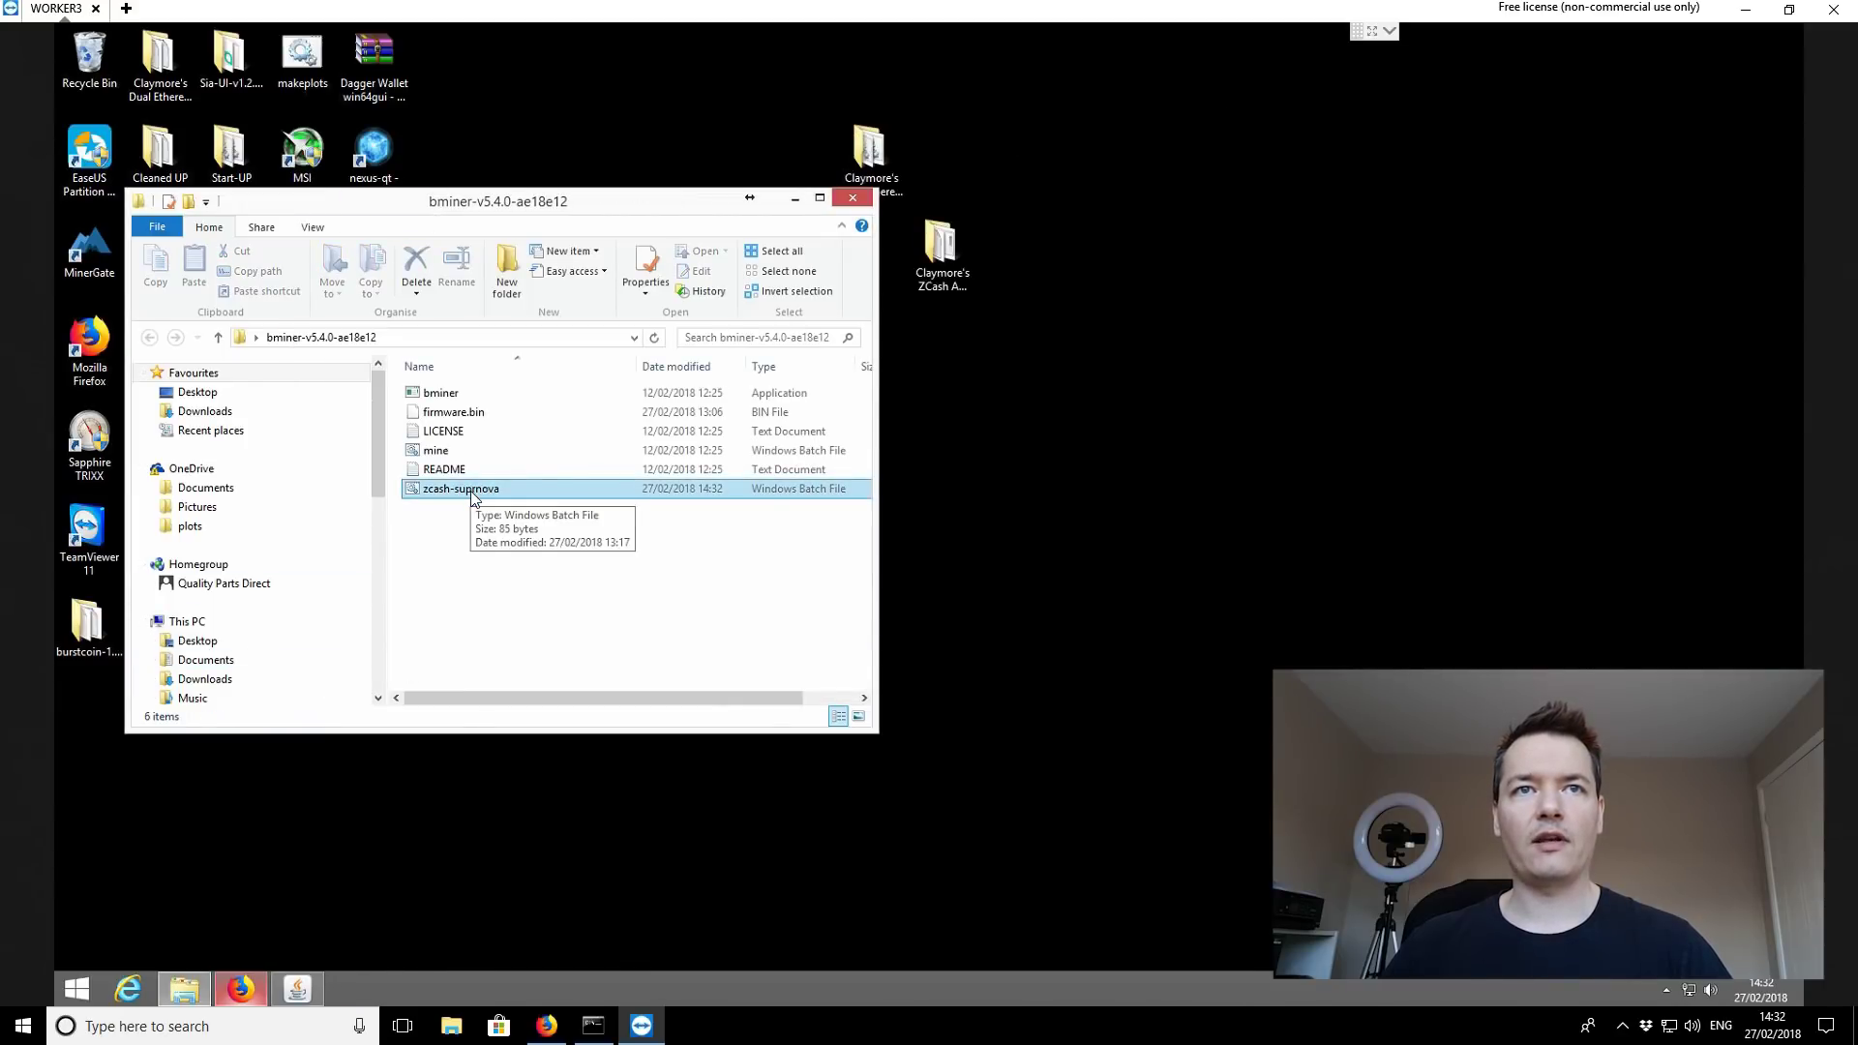
click(476, 494)
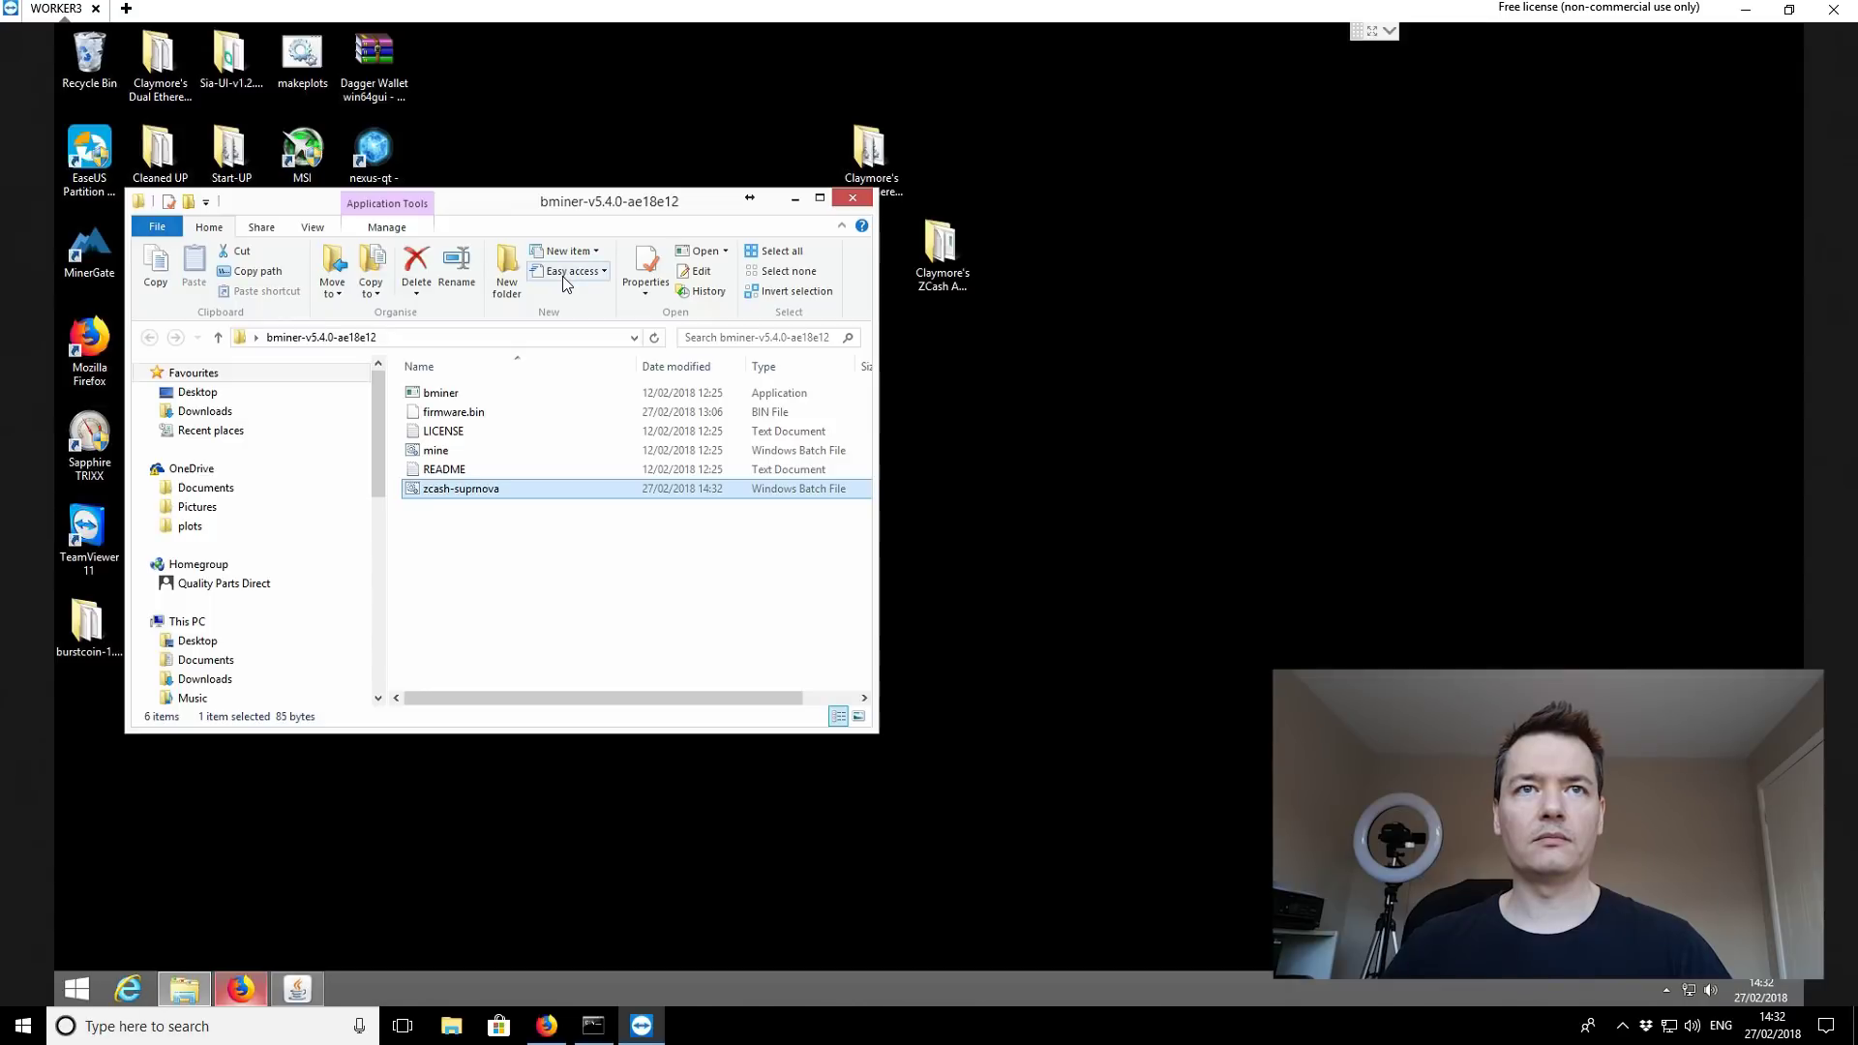
double_click(575, 491)
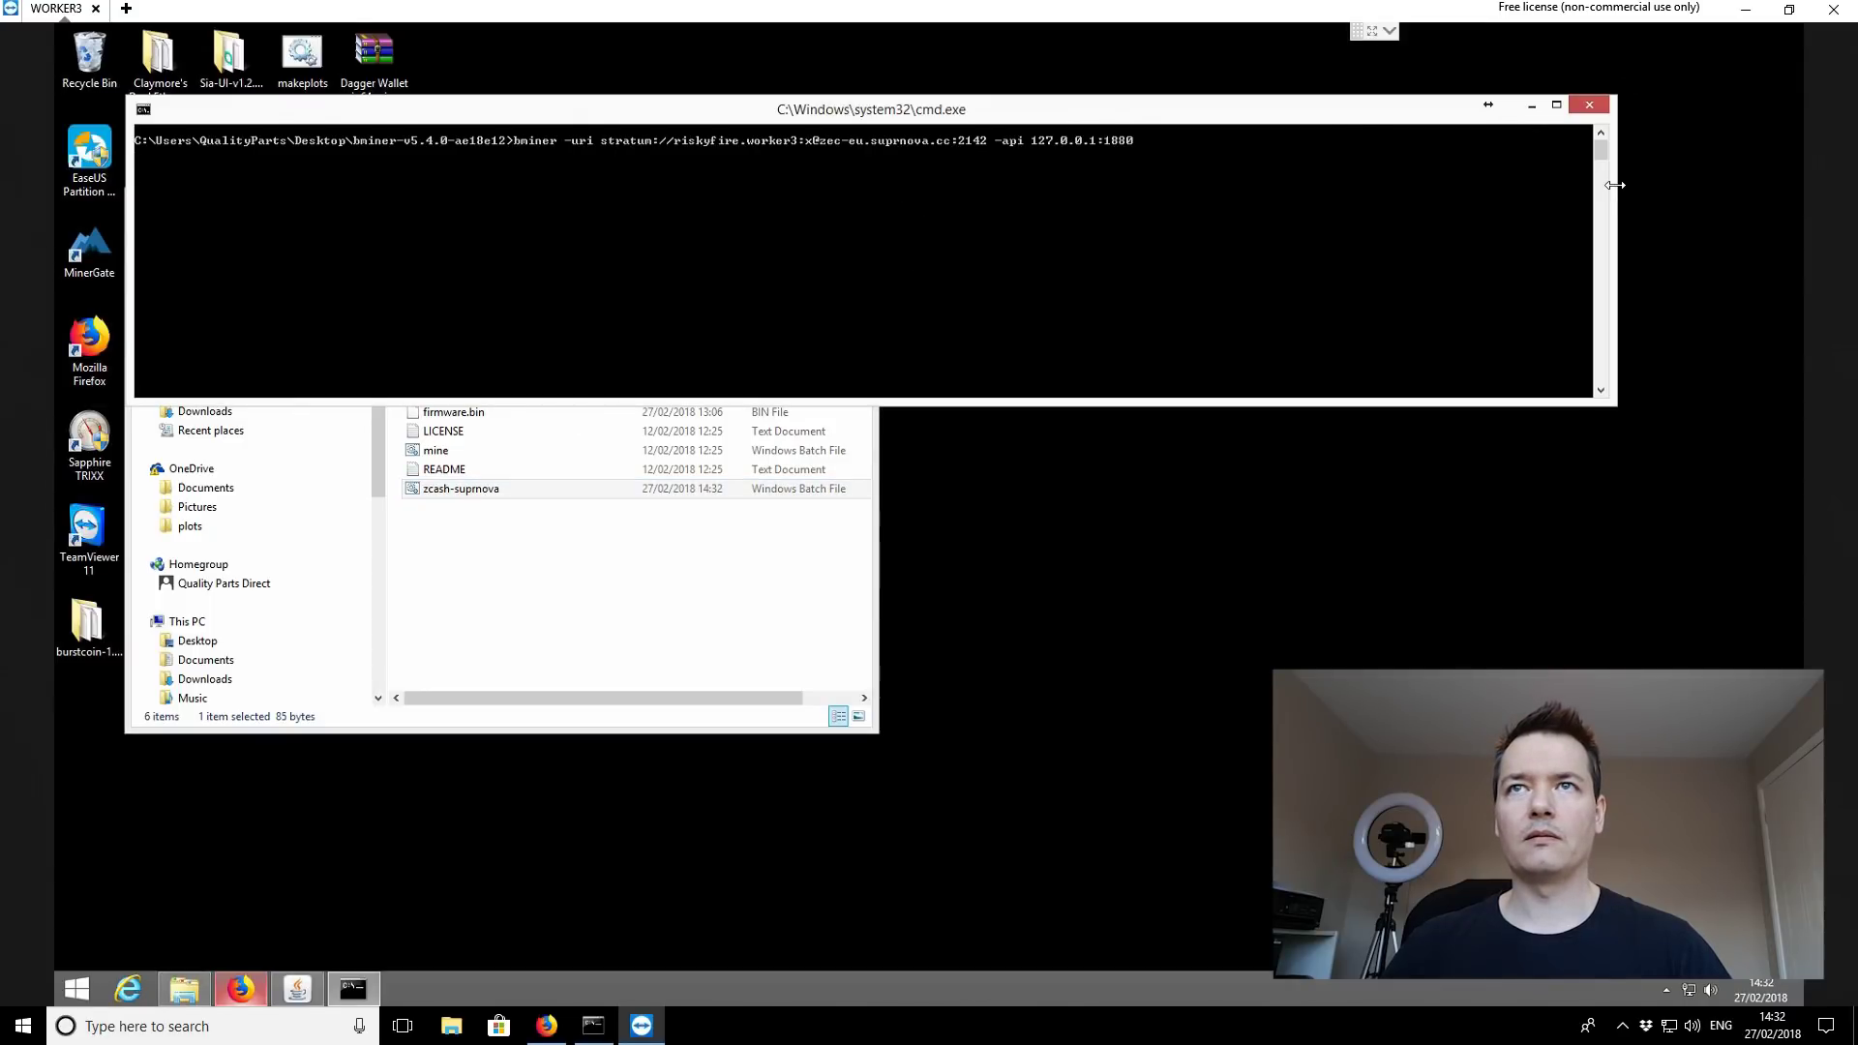
drag(1614, 184, 1194, 186)
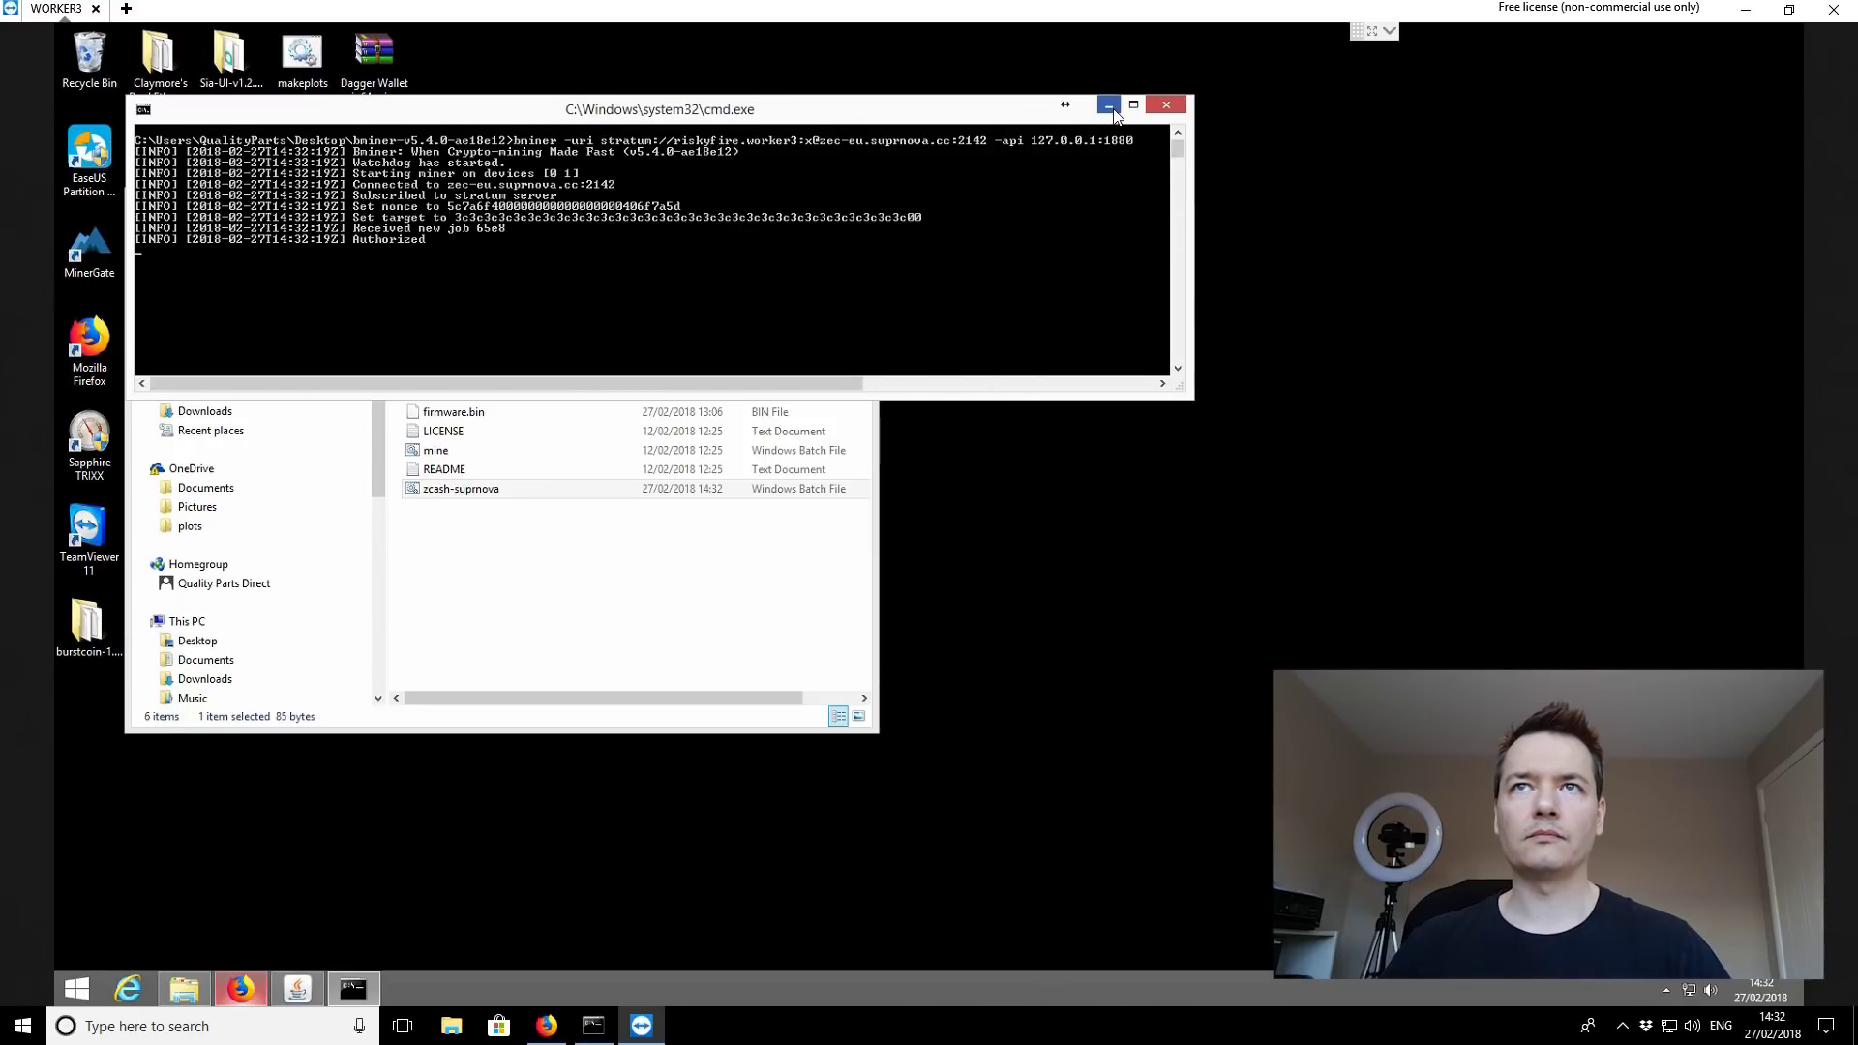
click(1114, 113)
click(594, 513)
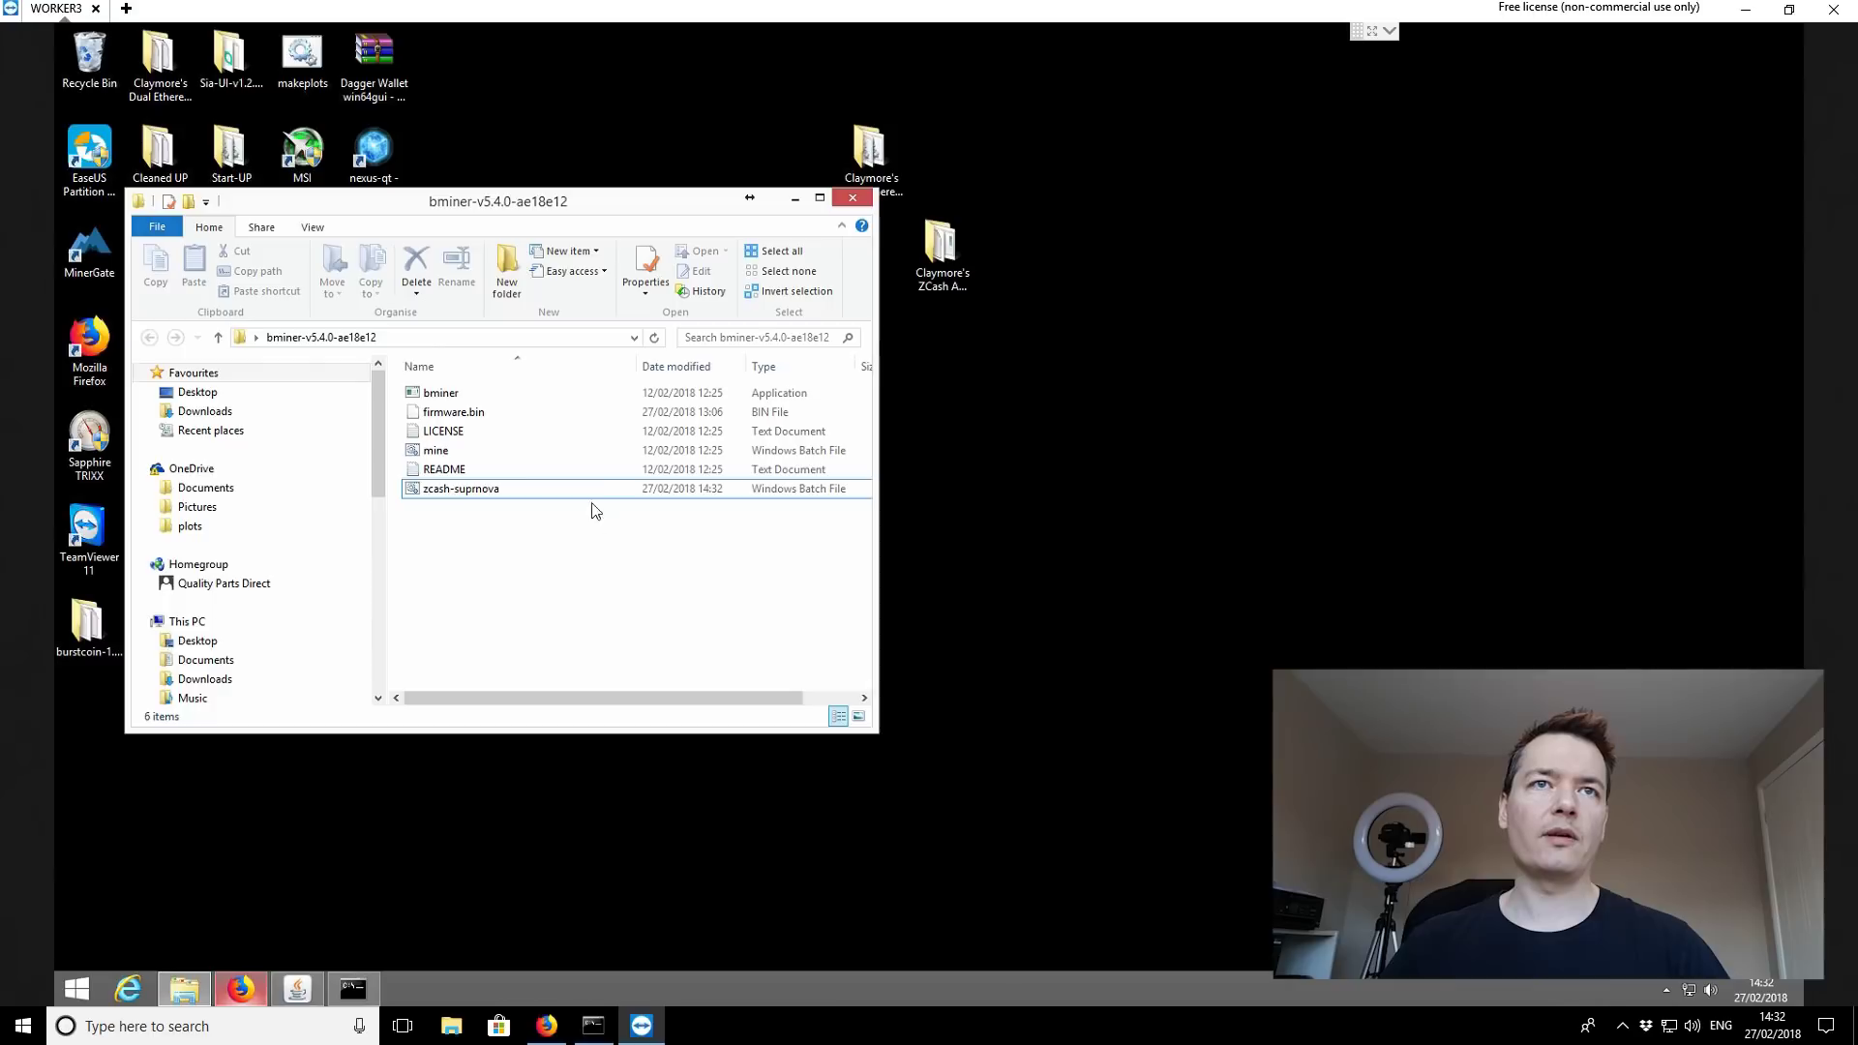
Step: Open the supplied mine batch file for editing and examine its SET lines and the Zcash address value
click(434, 453)
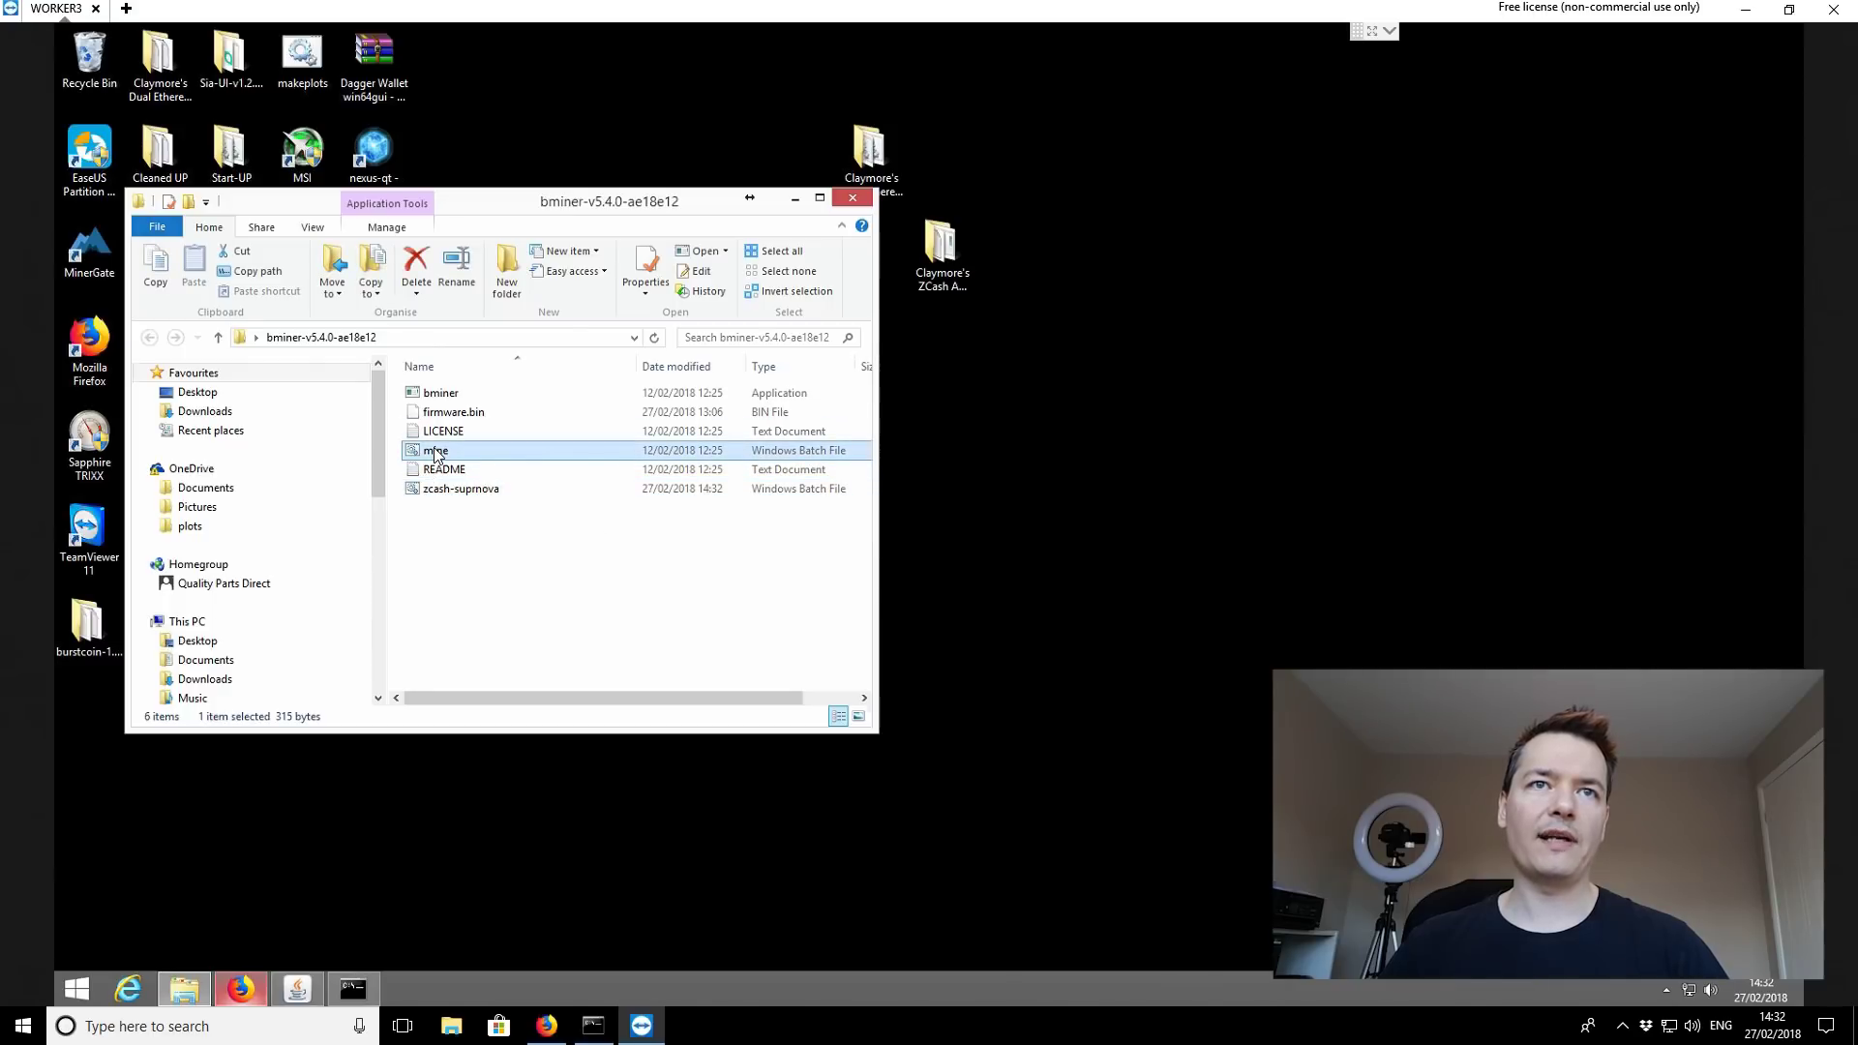
right_click(435, 453)
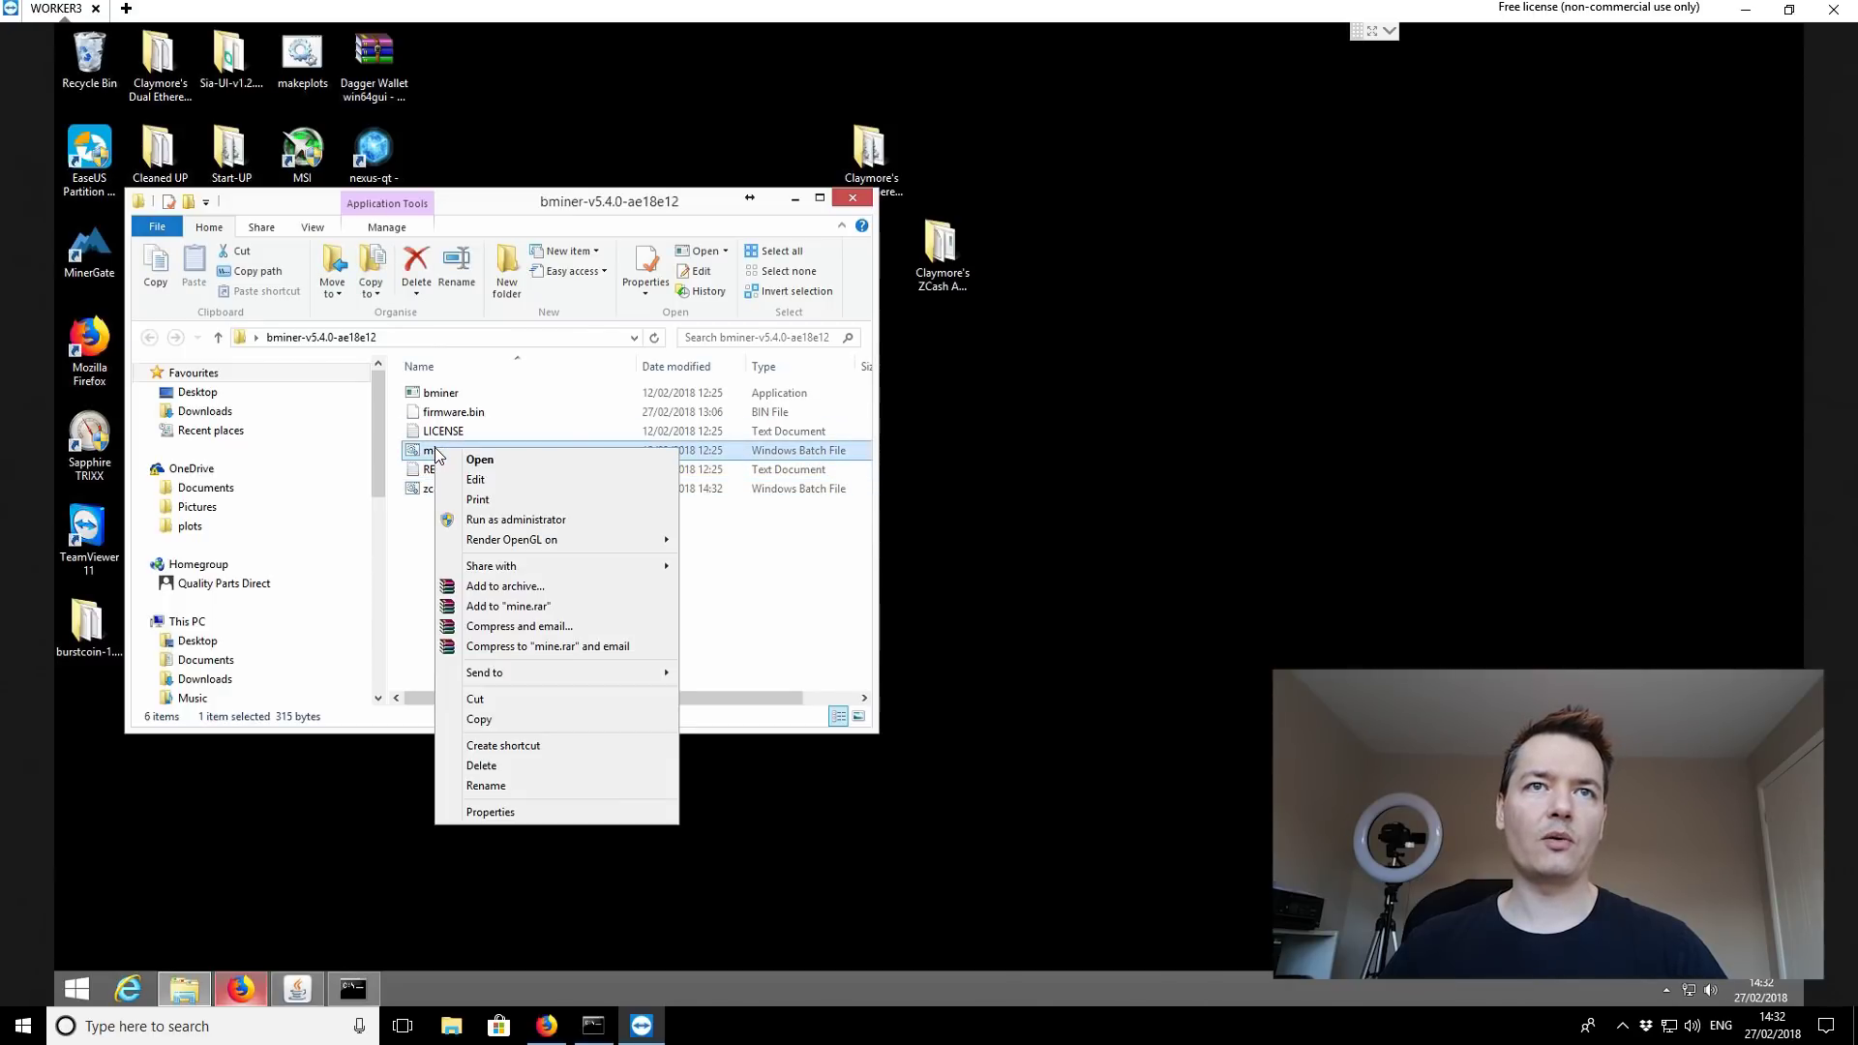
click(490, 480)
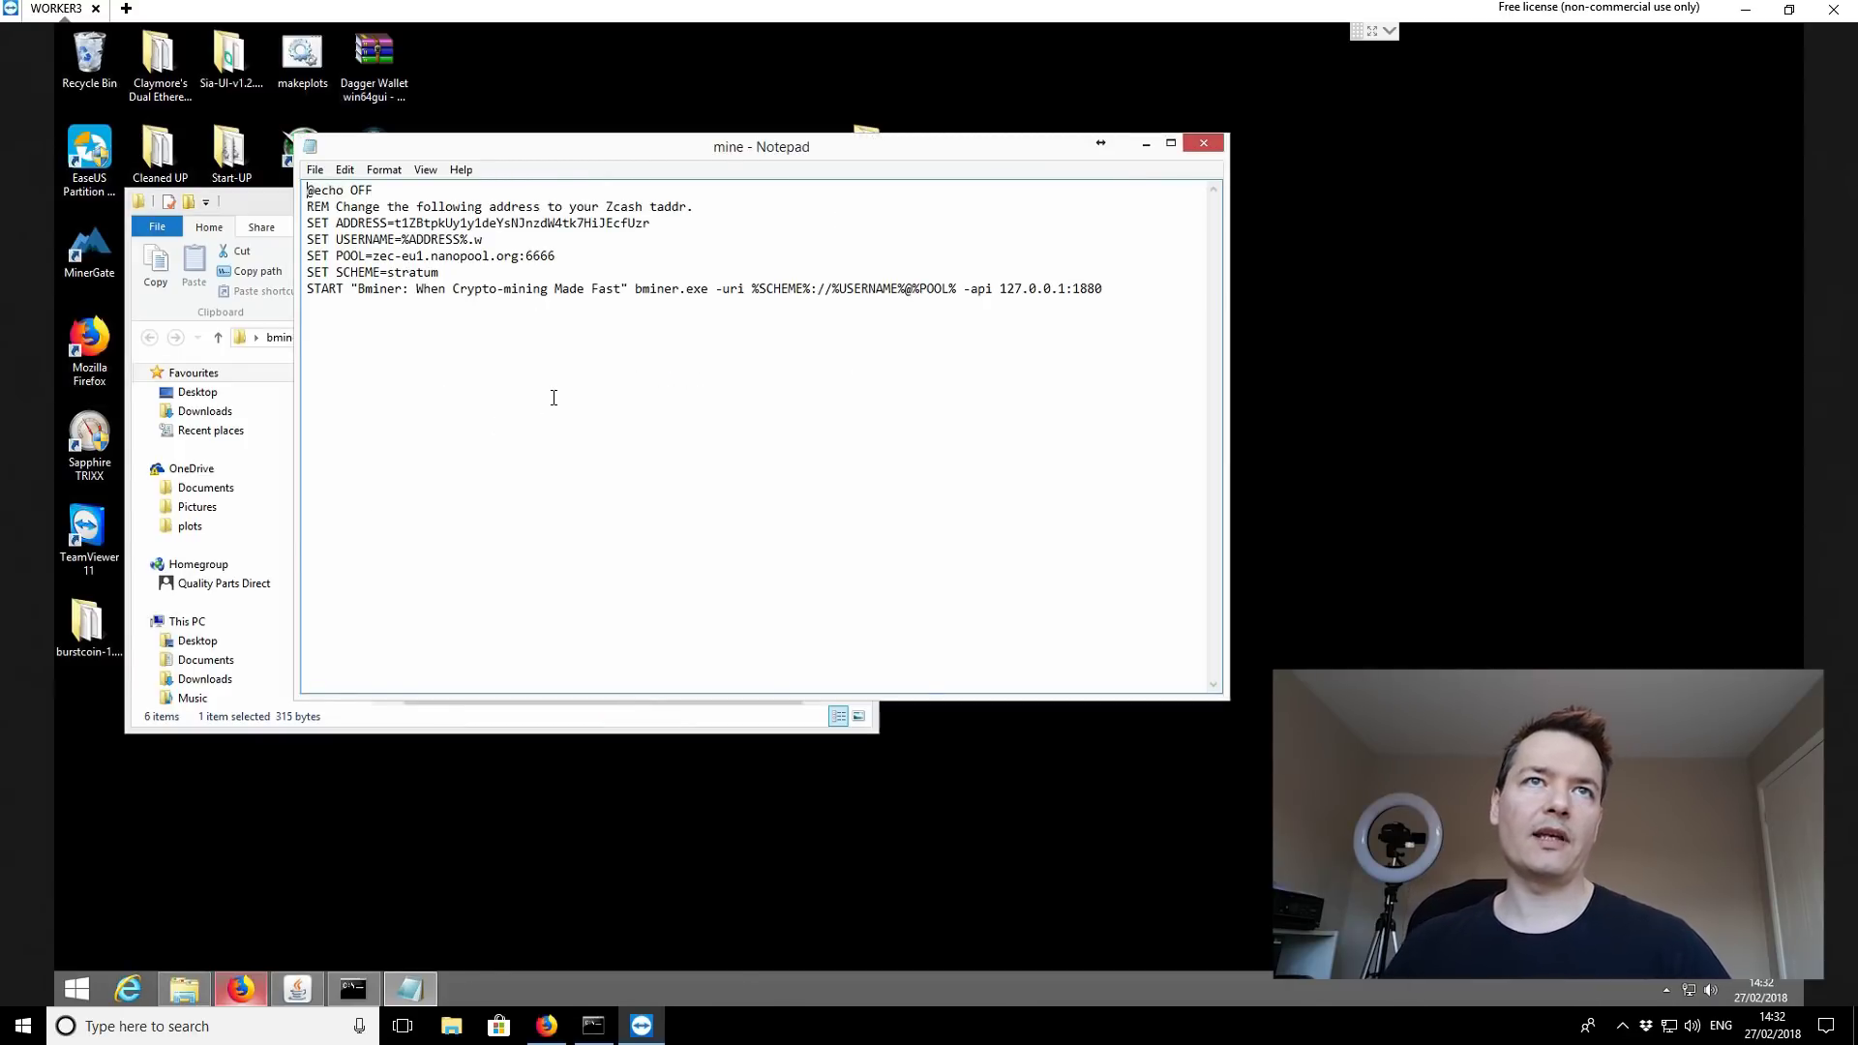
click(649, 245)
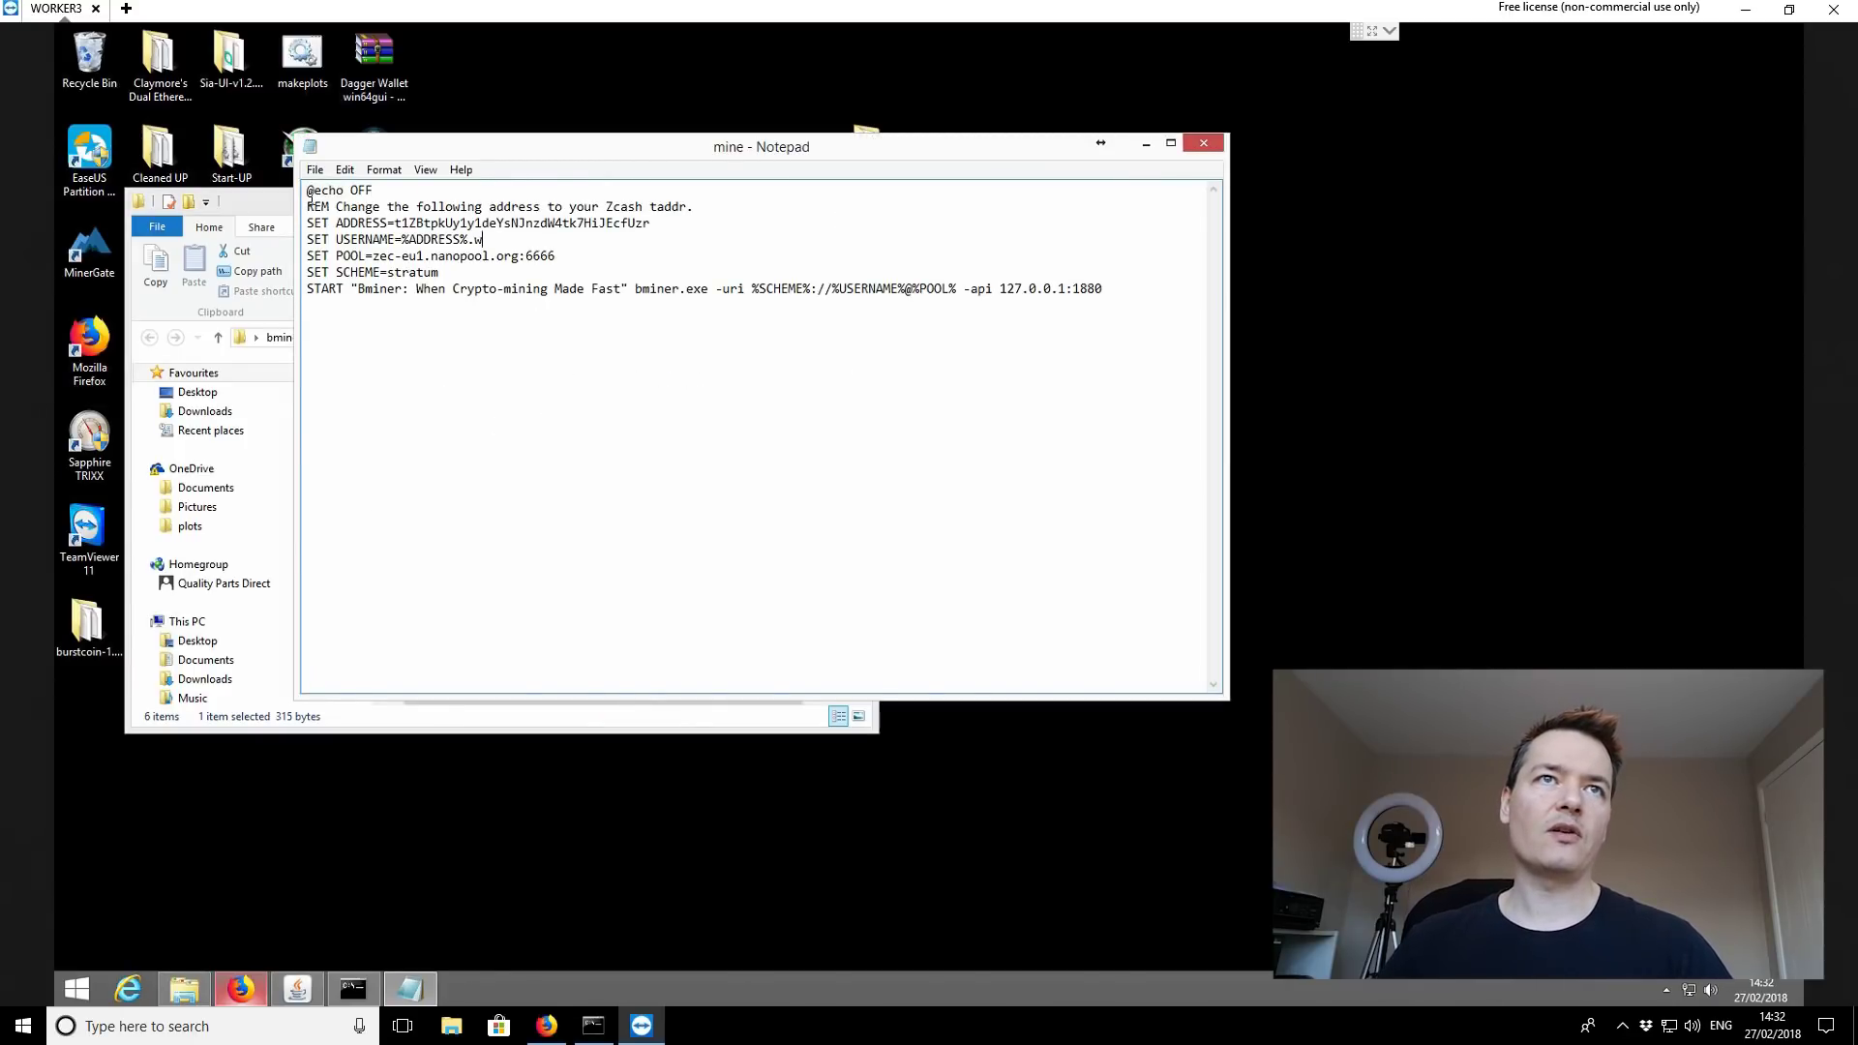
drag(309, 198, 523, 273)
click(519, 273)
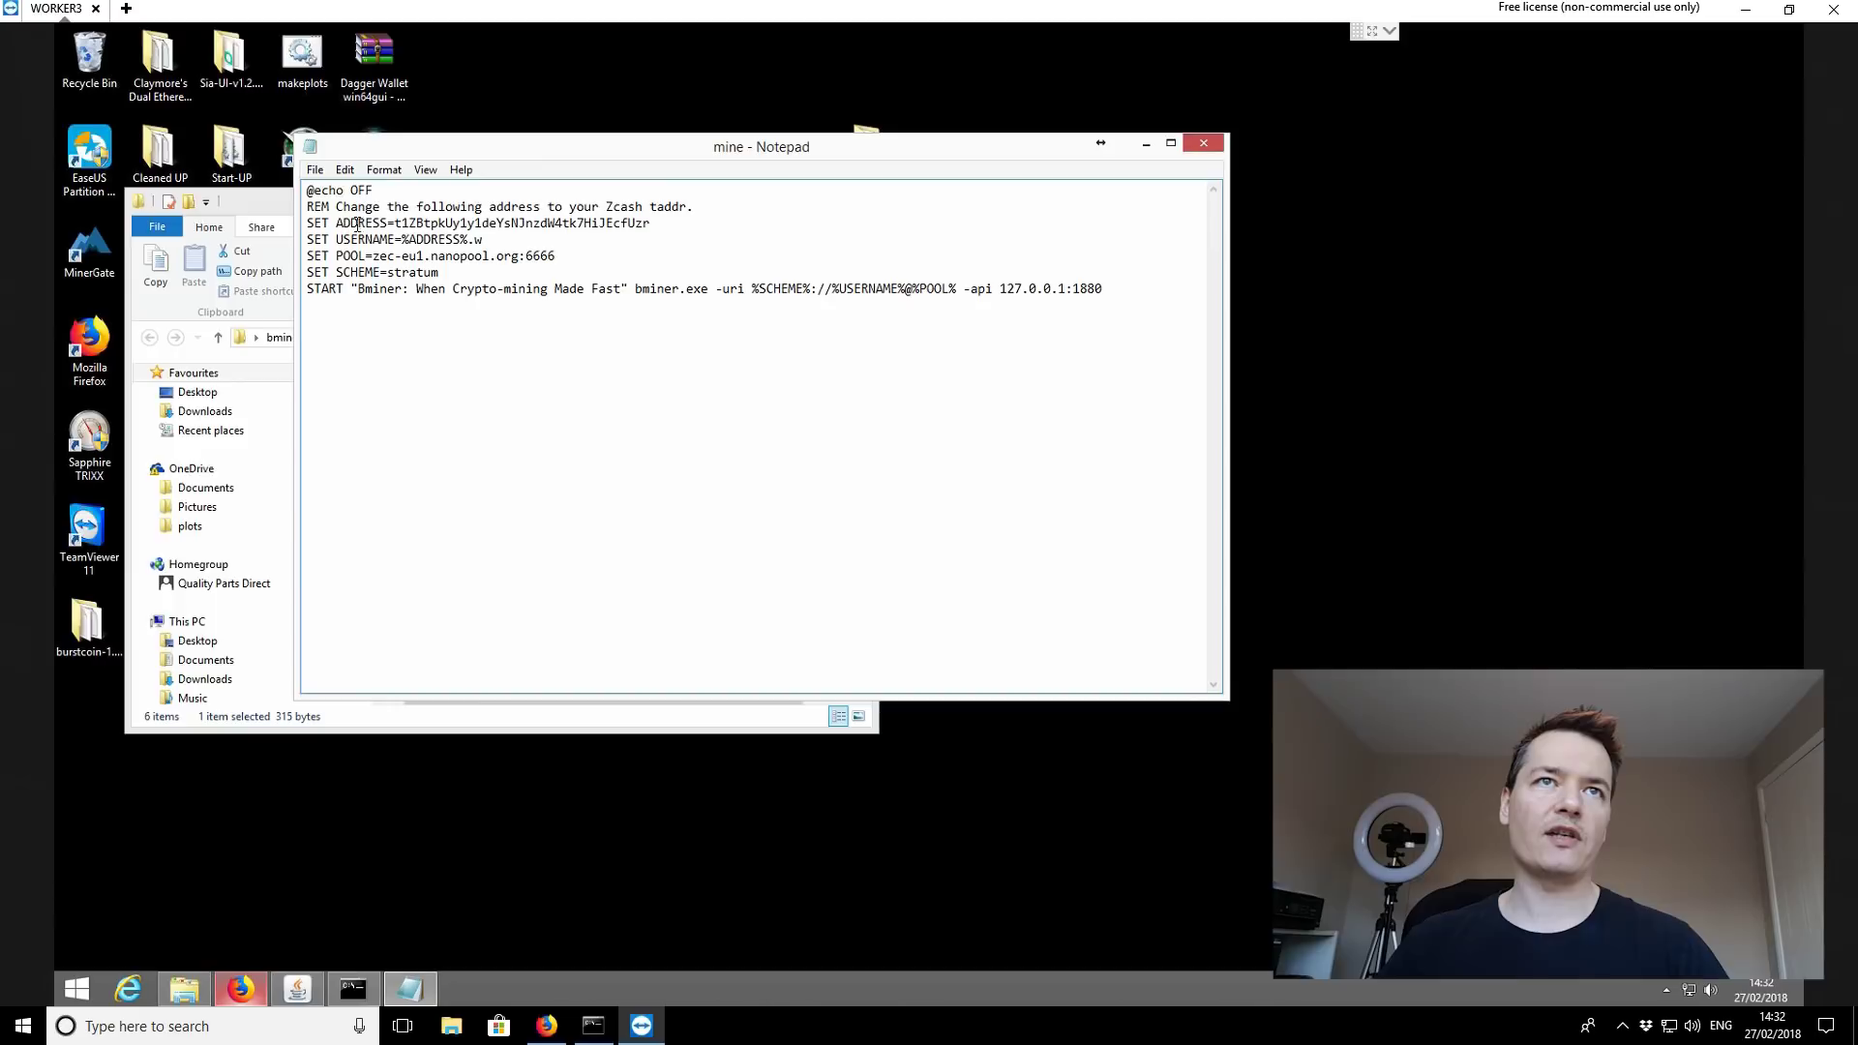
drag(396, 225, 654, 224)
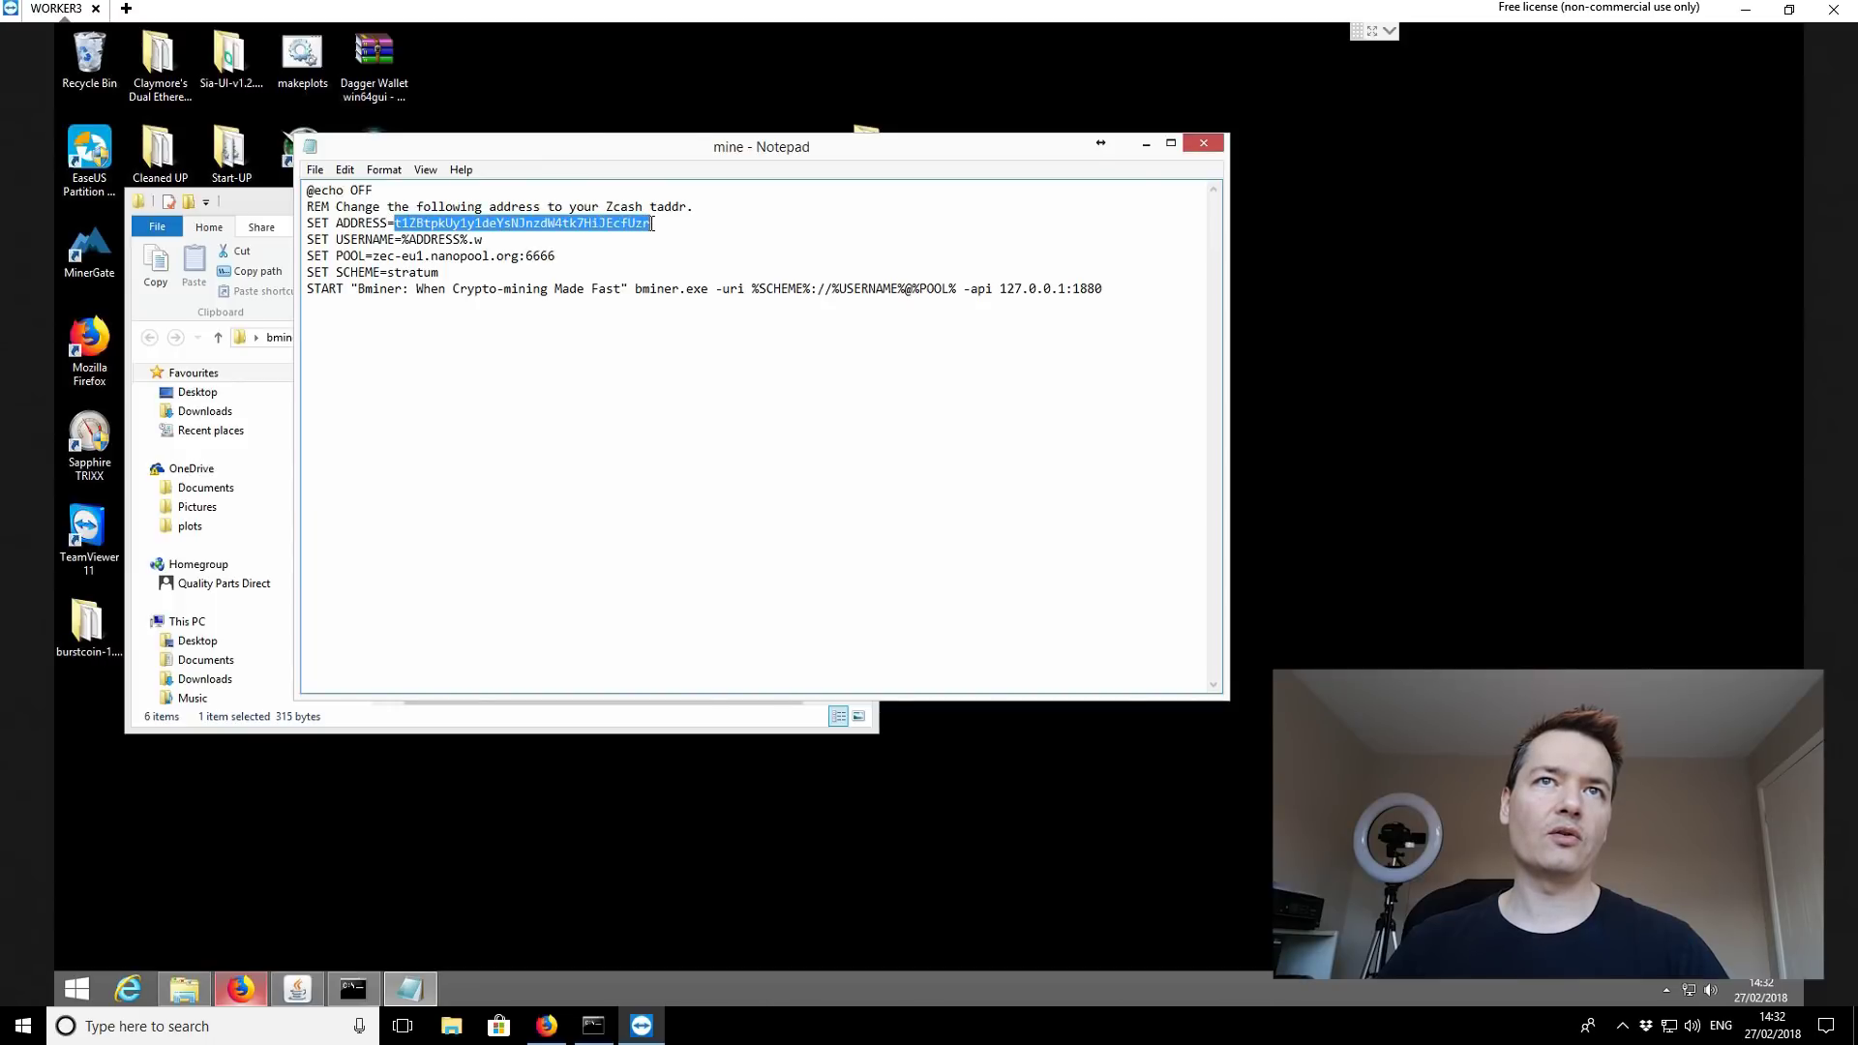
click(667, 239)
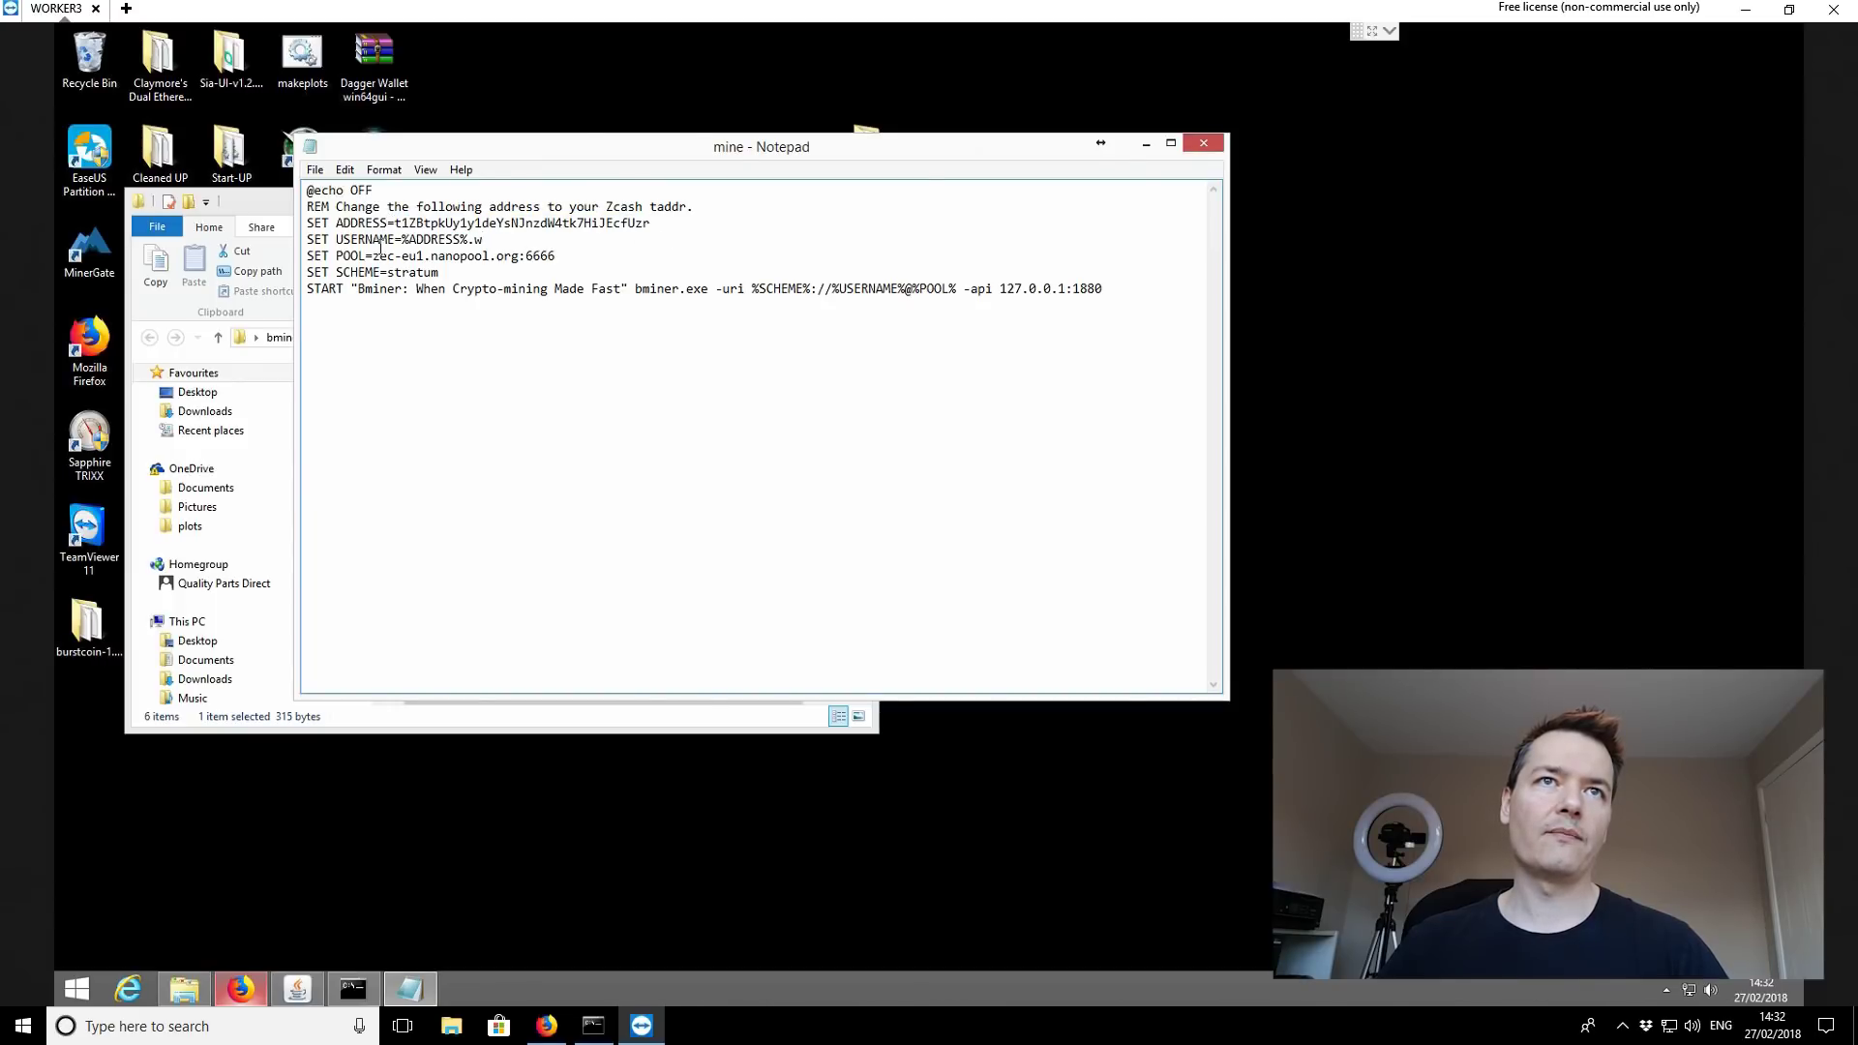
Step: Examine the username, pool and address values and the full START command in the mine batch file
drag(402, 239, 489, 238)
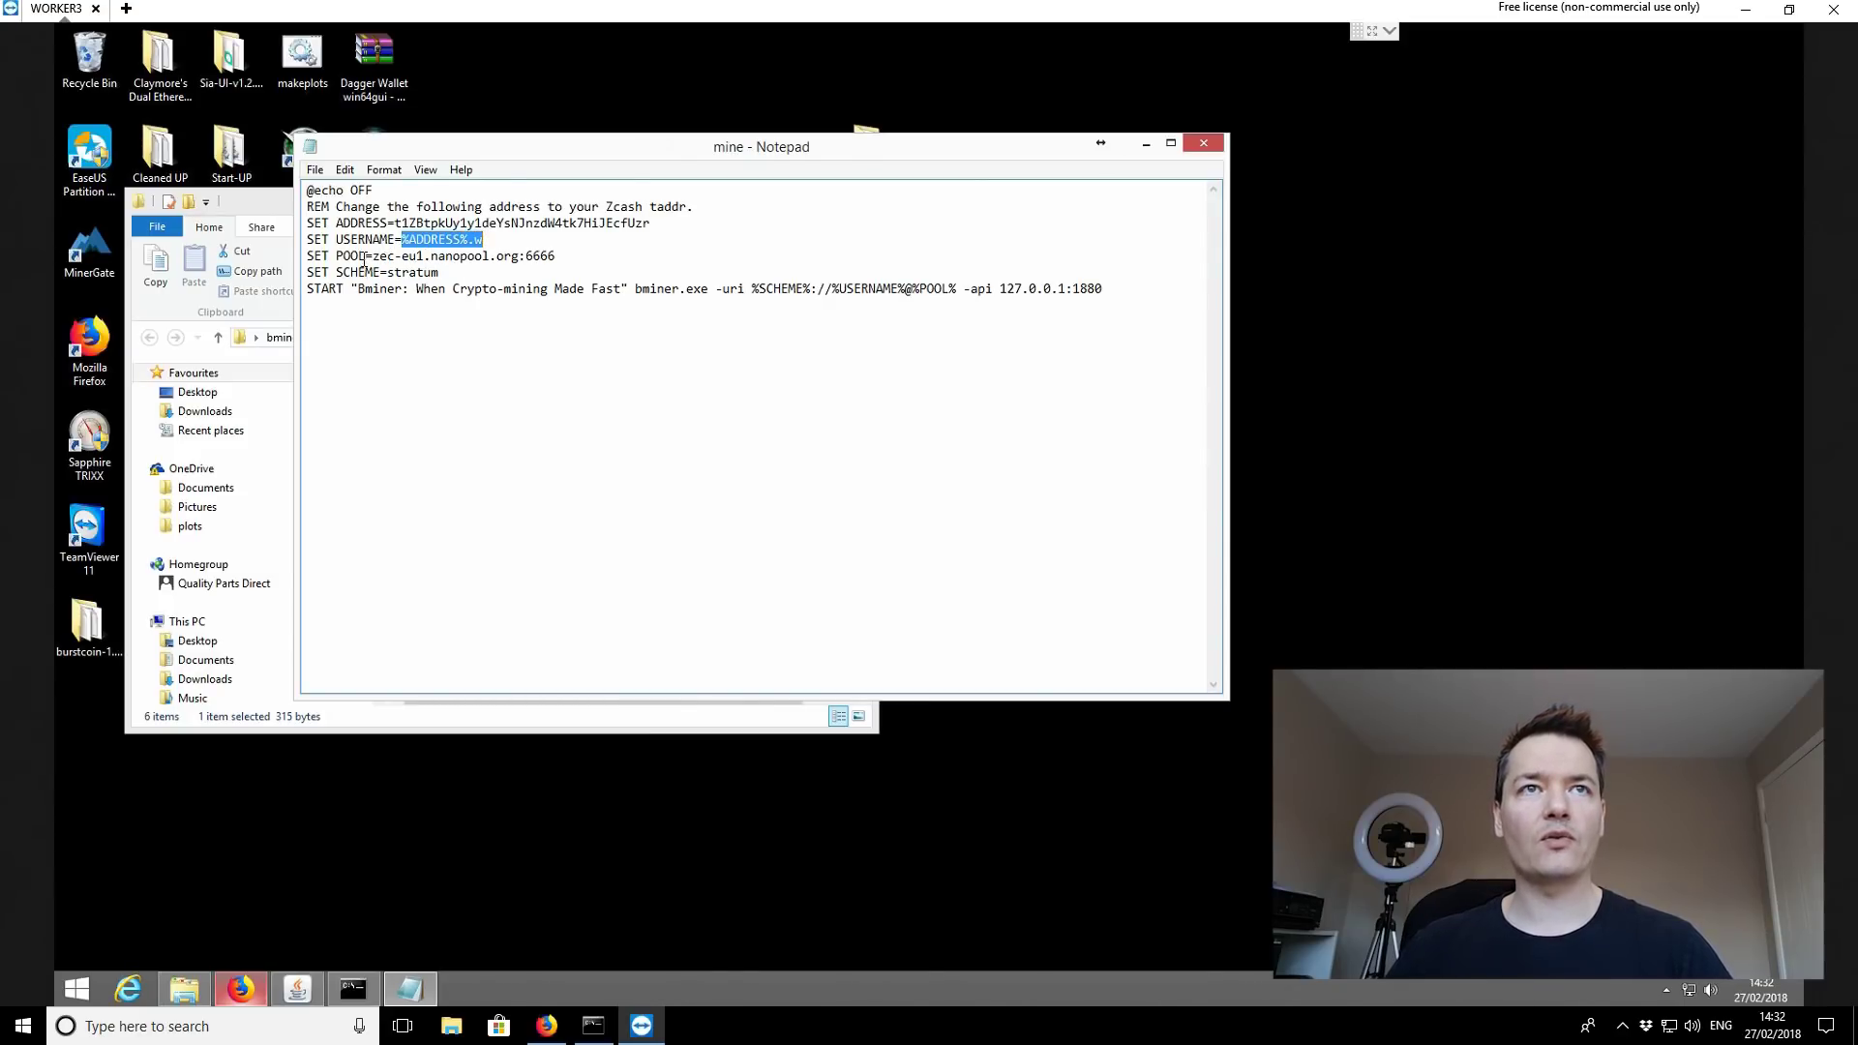
drag(377, 256, 580, 257)
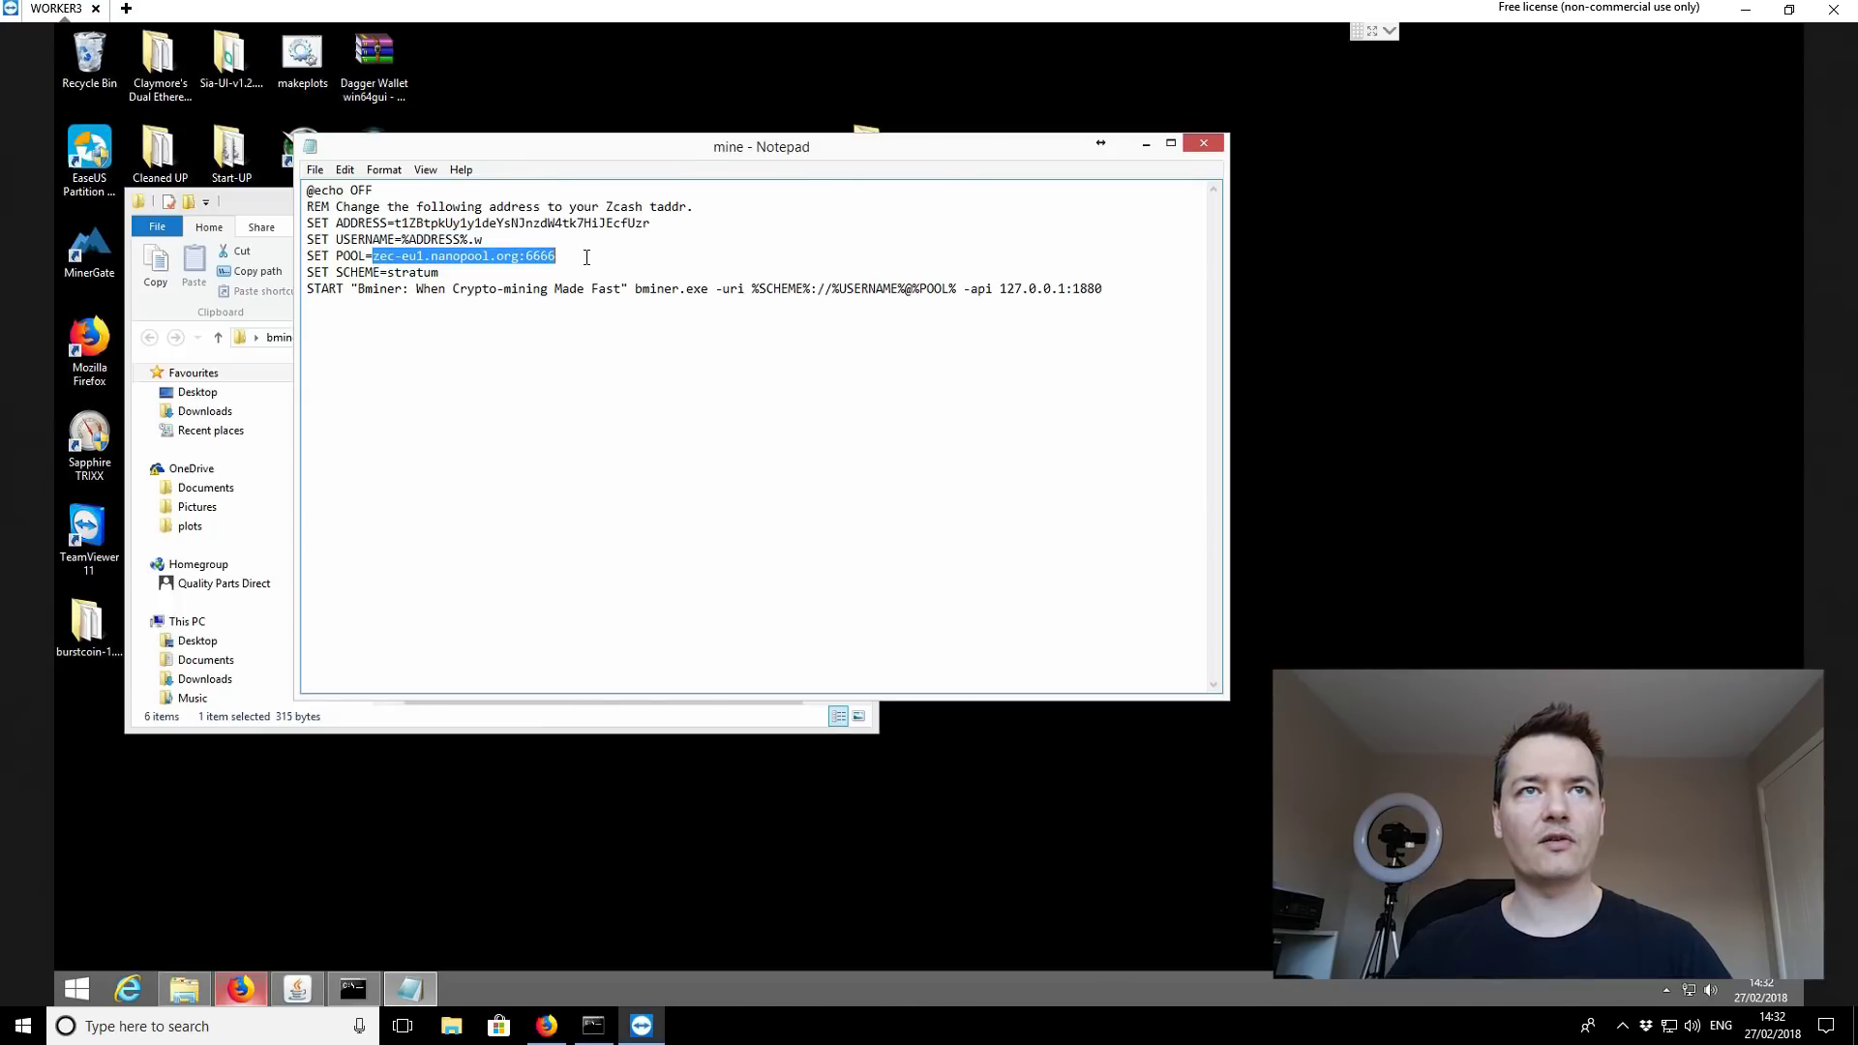
click(346, 211)
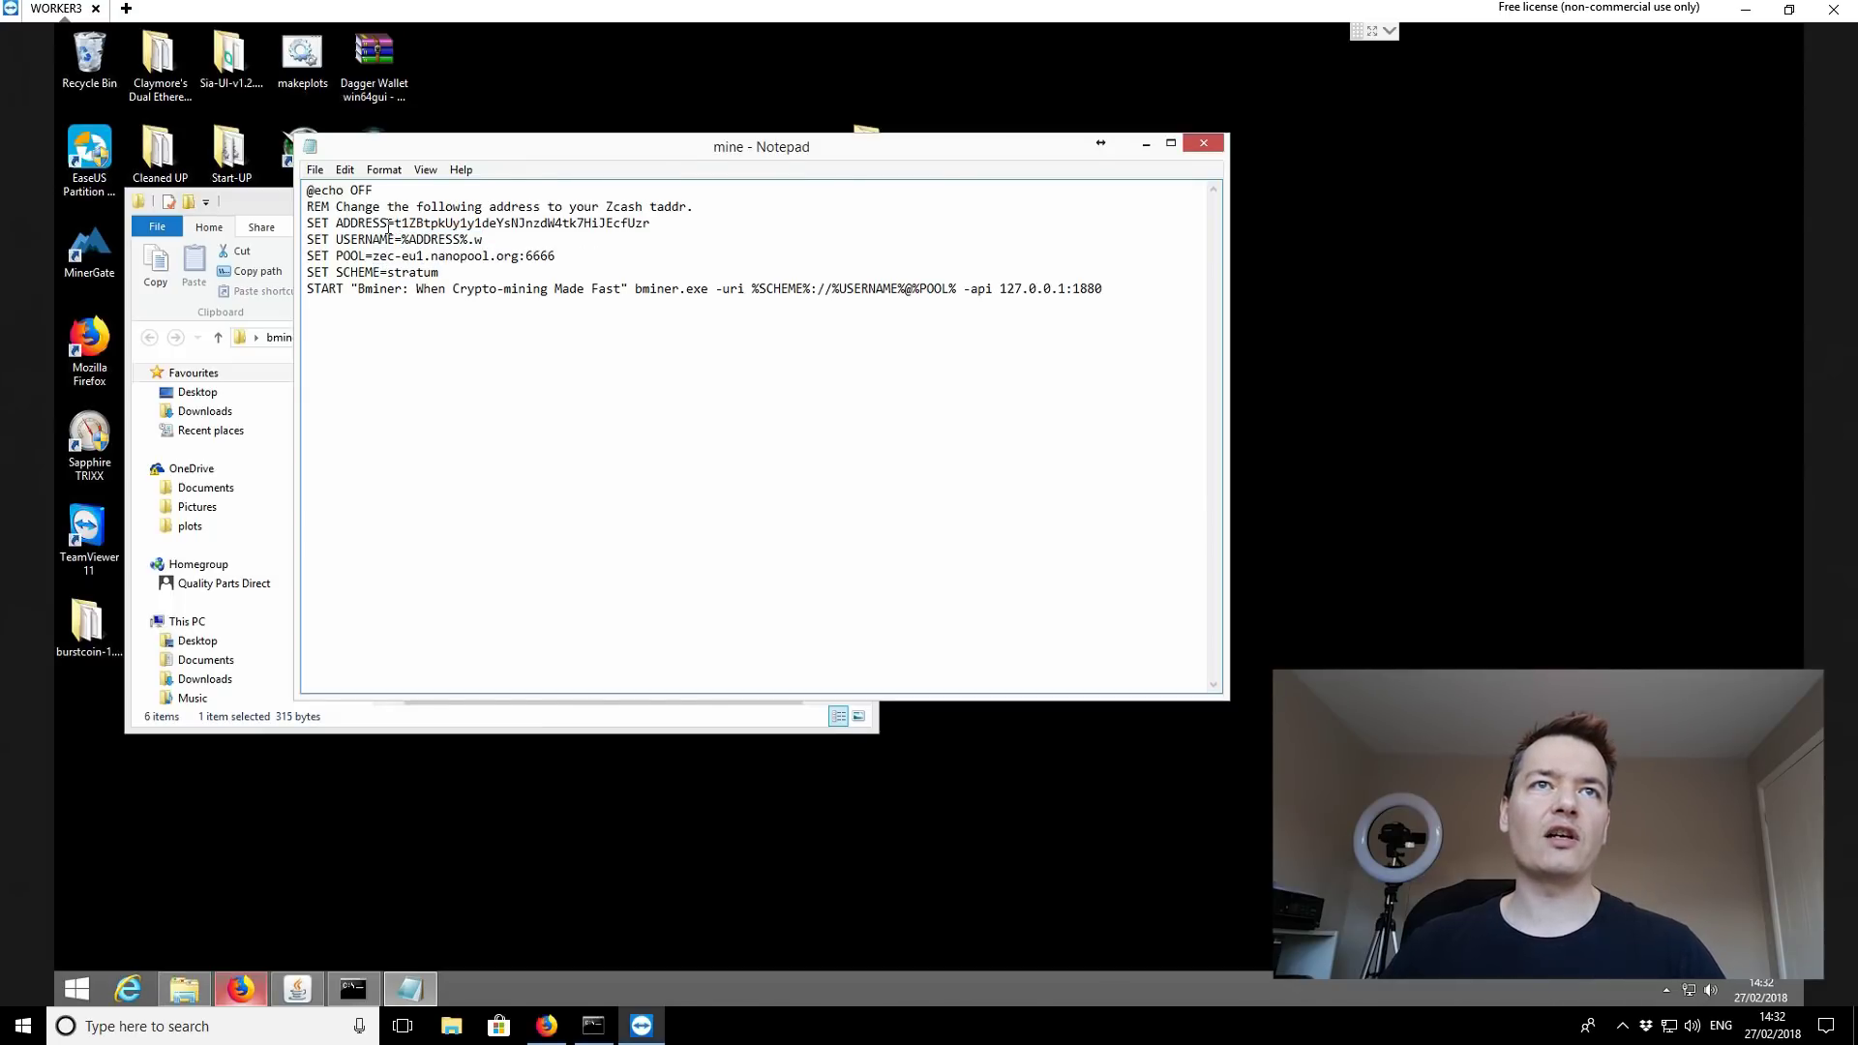
drag(401, 224, 606, 224)
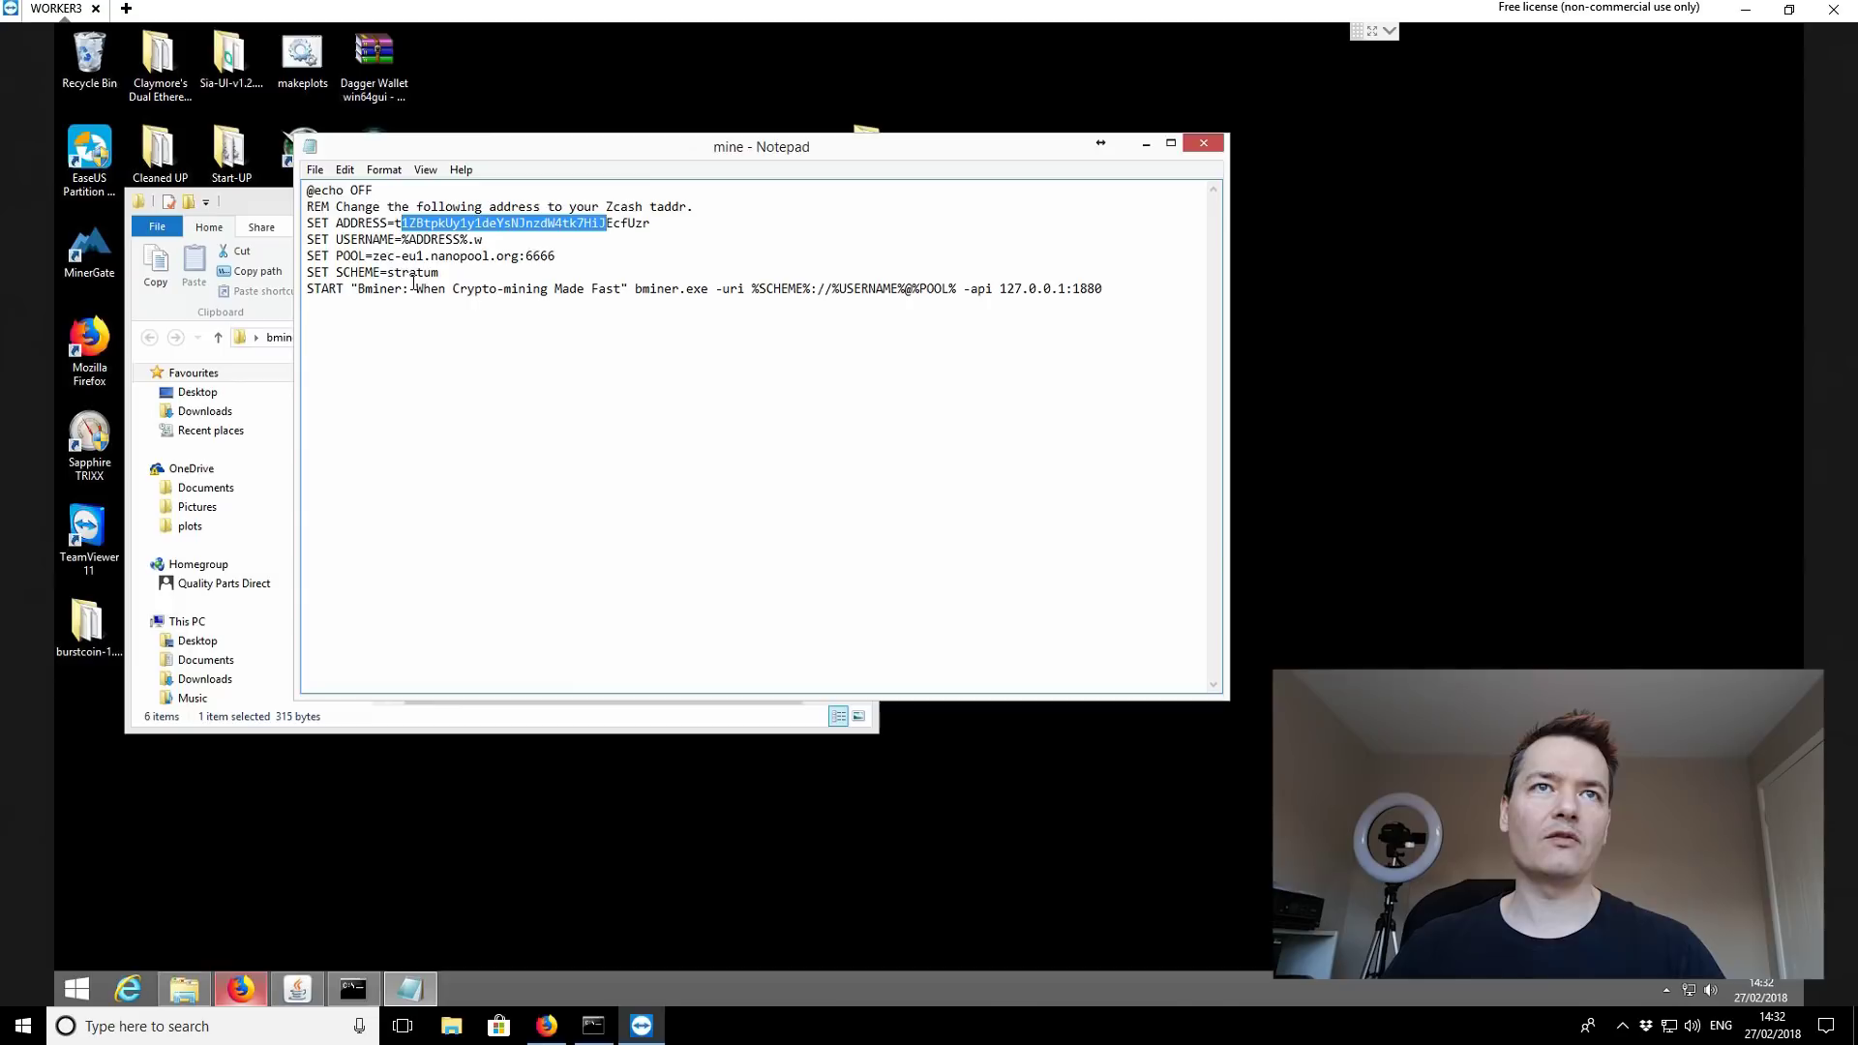
mouse_move(1185, 291)
mouse_down()
mouse_move(656, 290)
mouse_move(1186, 290)
mouse_up()
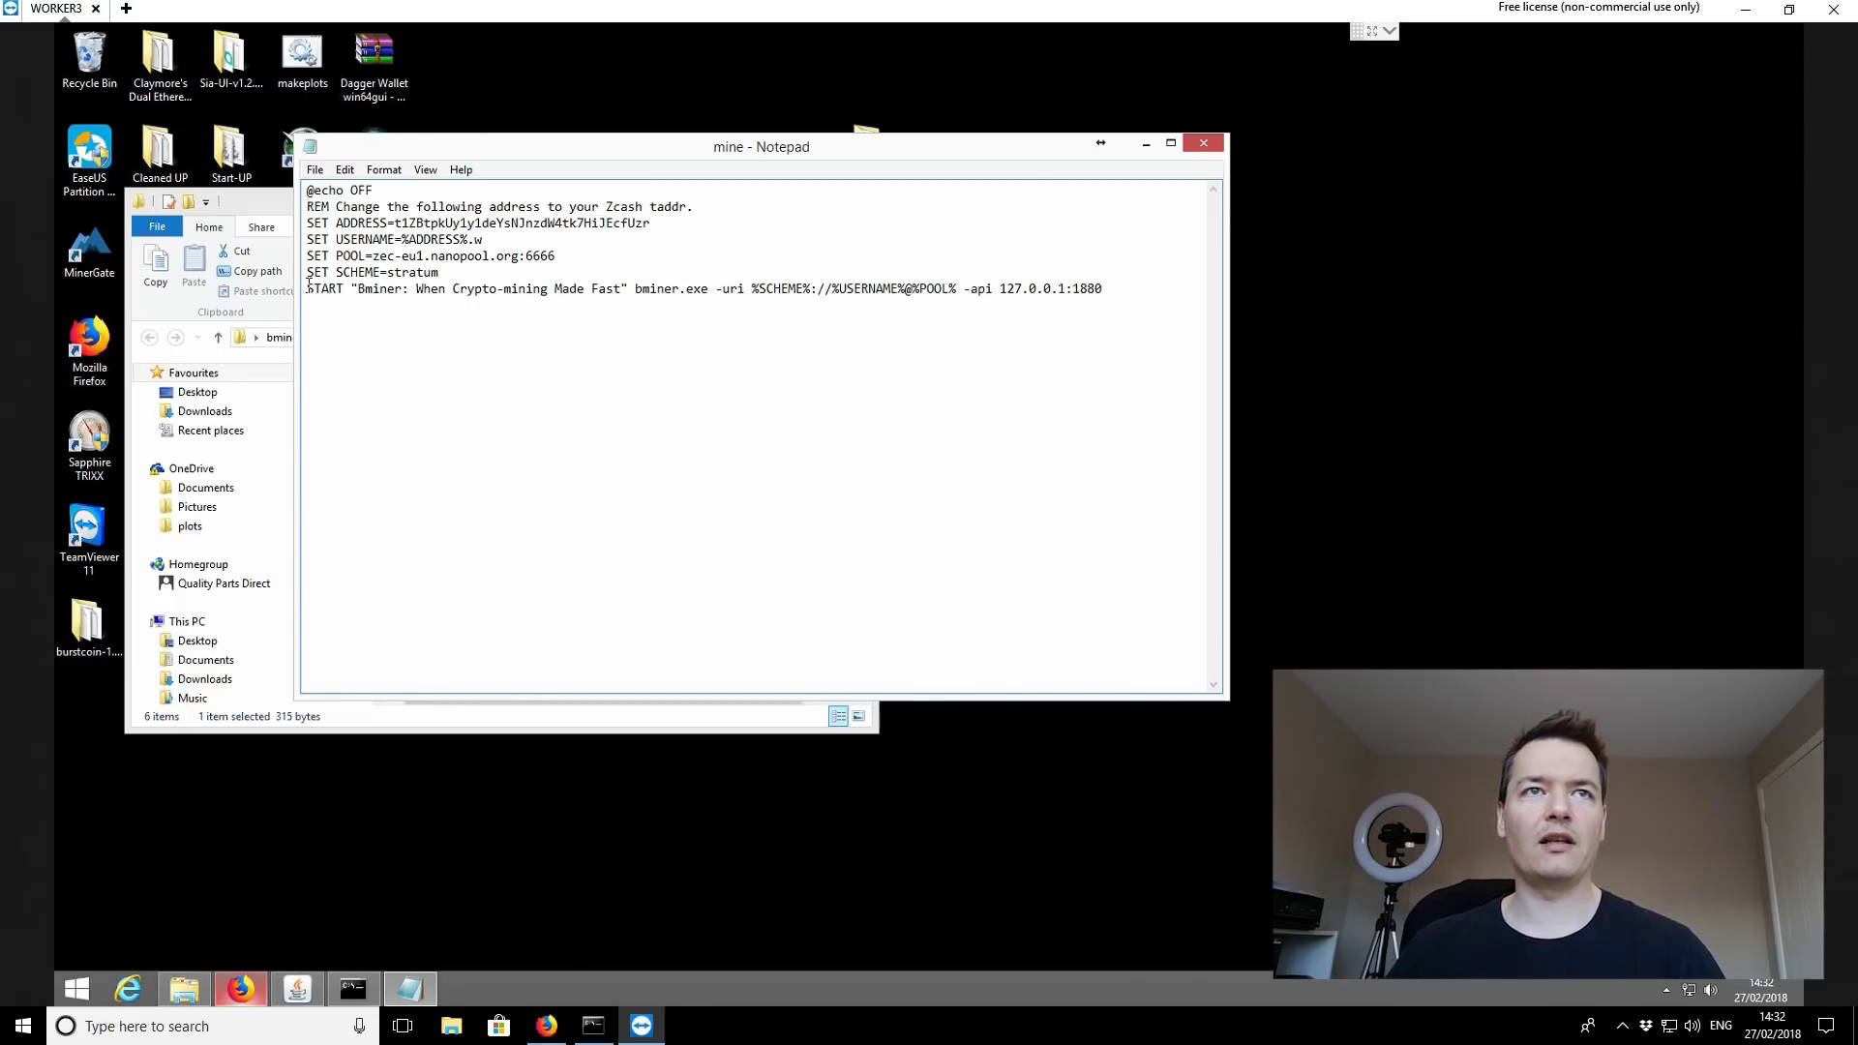
drag(308, 287, 1102, 287)
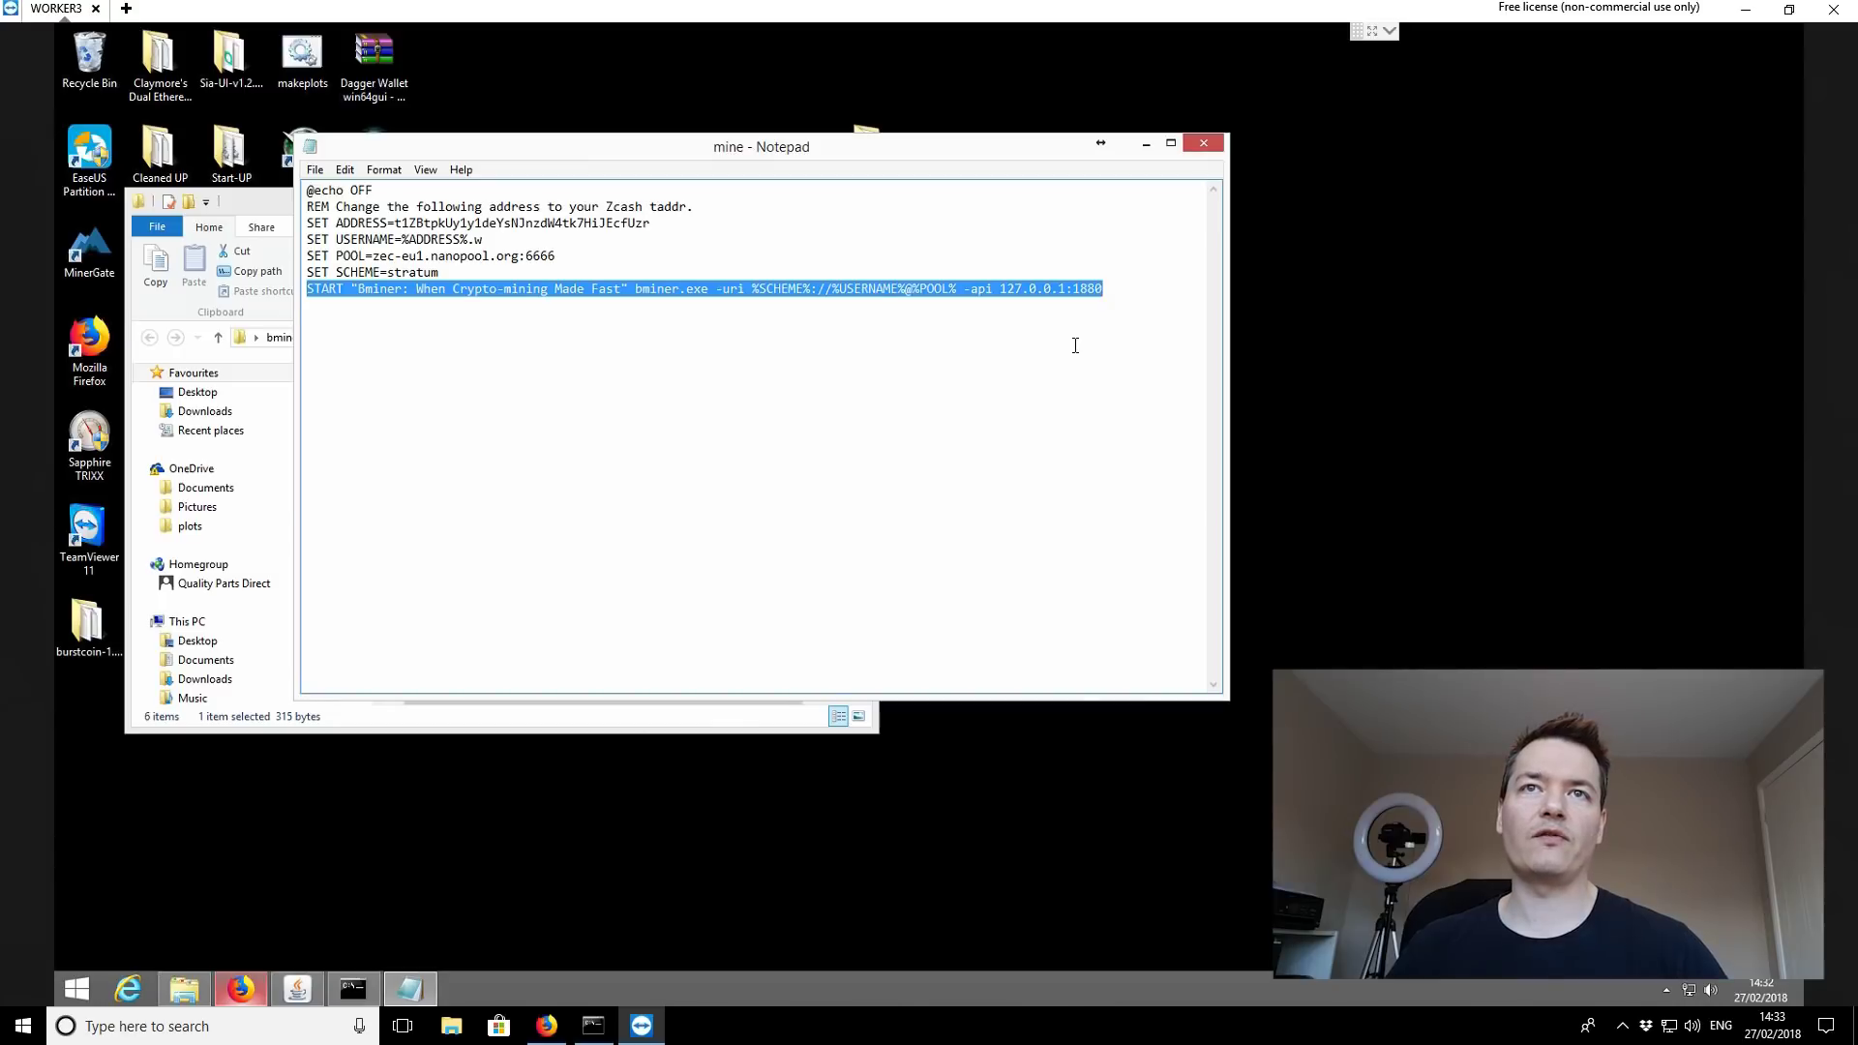
click(1005, 377)
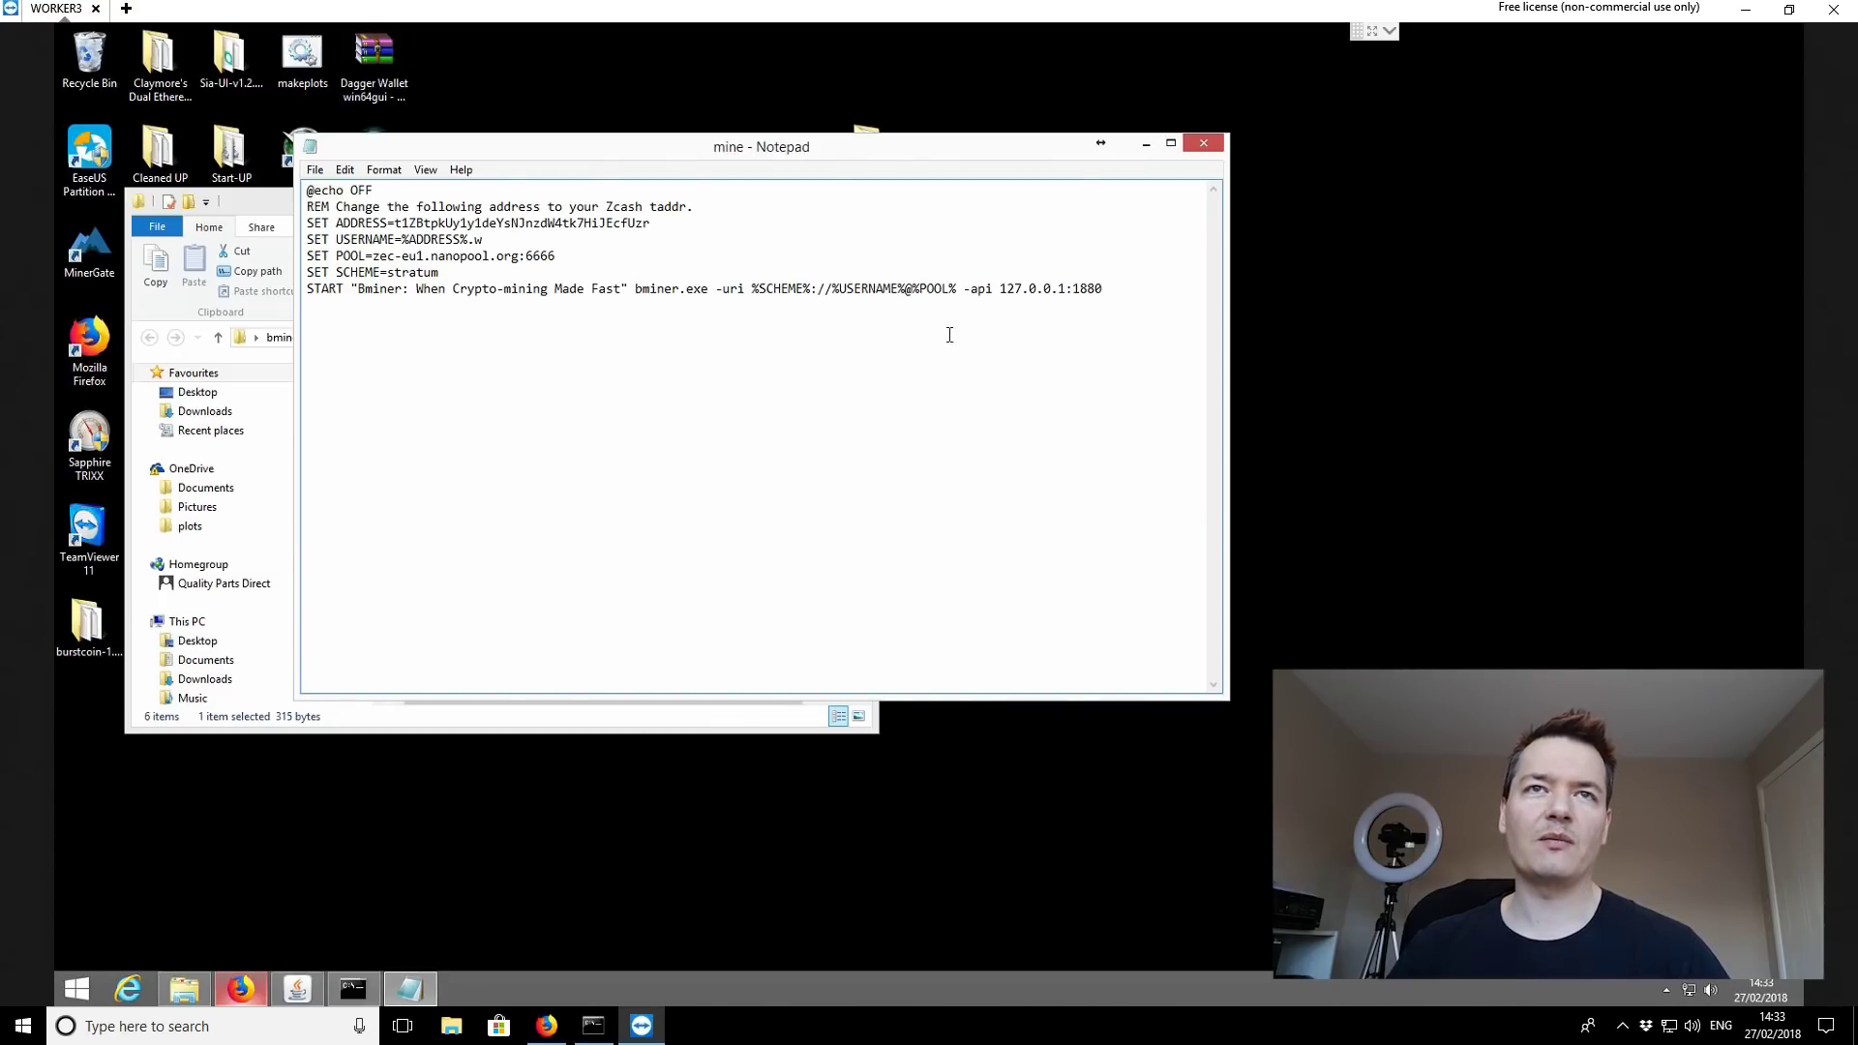
Step: Review how the START line uses the scheme, username and pool variables, recheck the address value, and close the mine file
click(1102, 288)
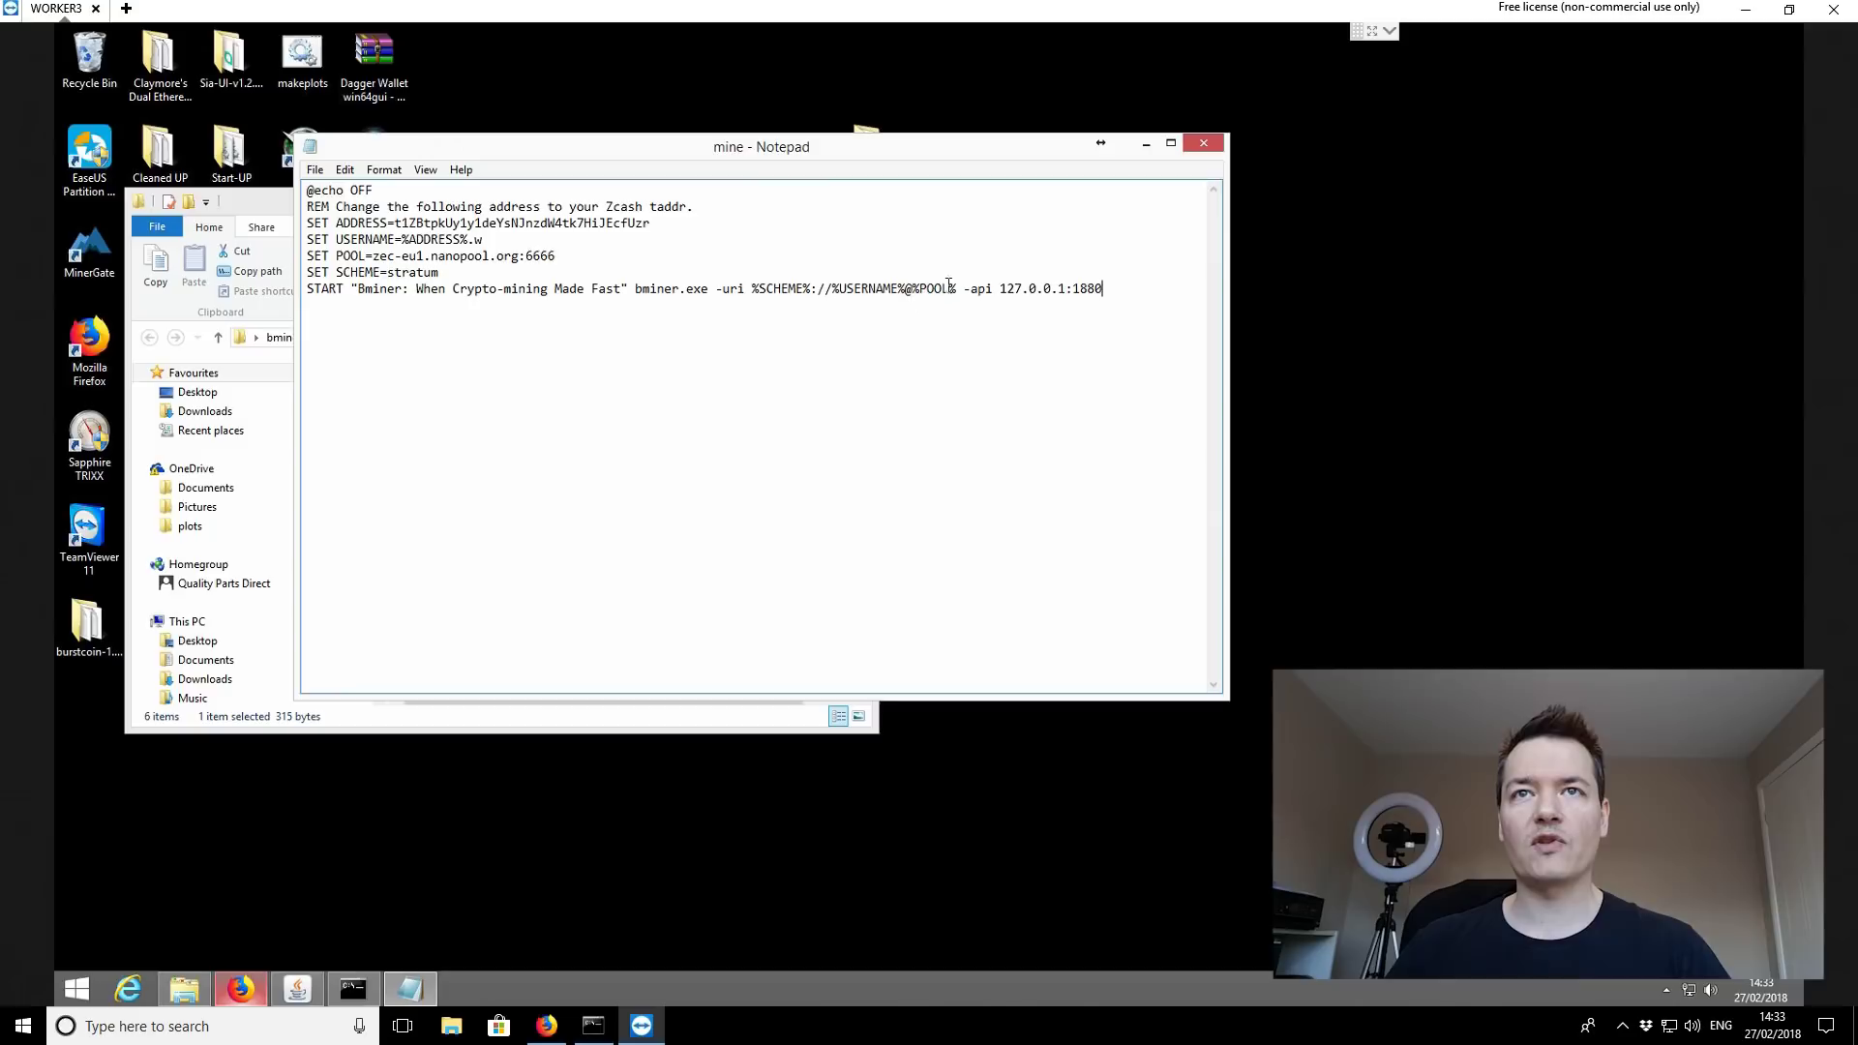
drag(824, 290, 787, 290)
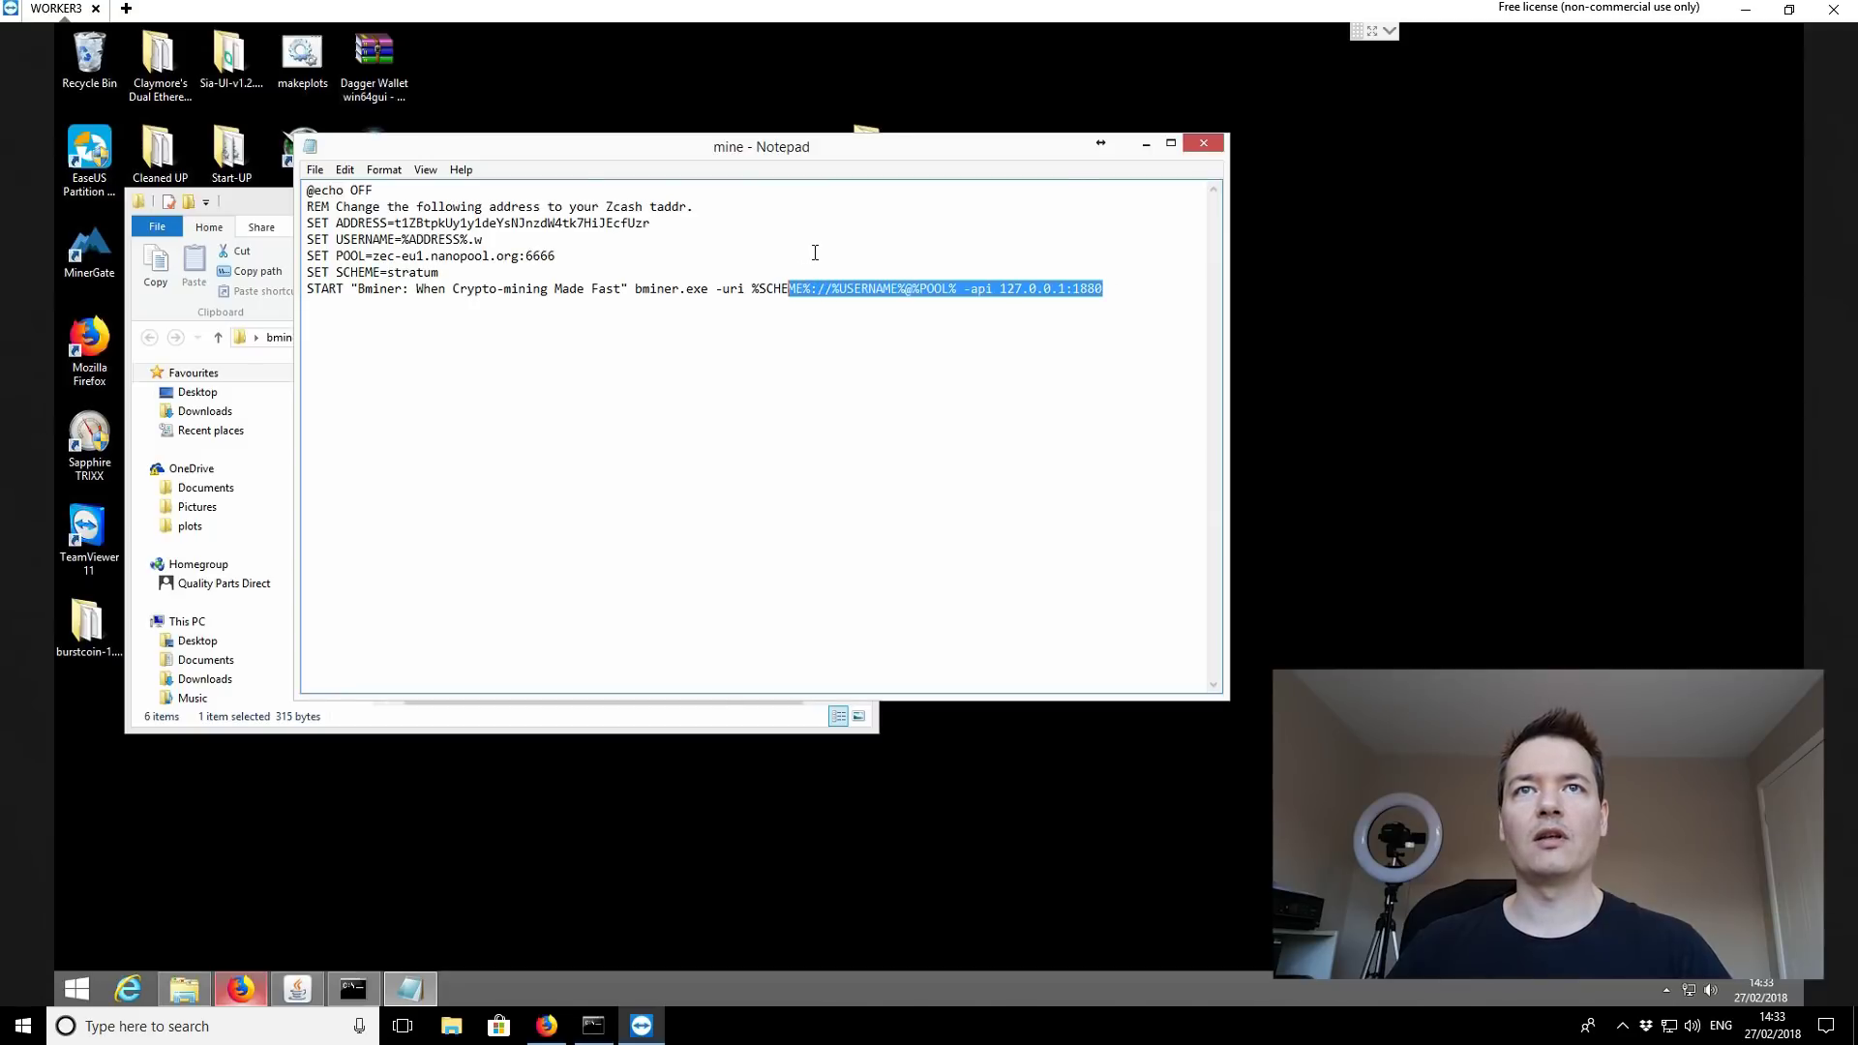
click(561, 255)
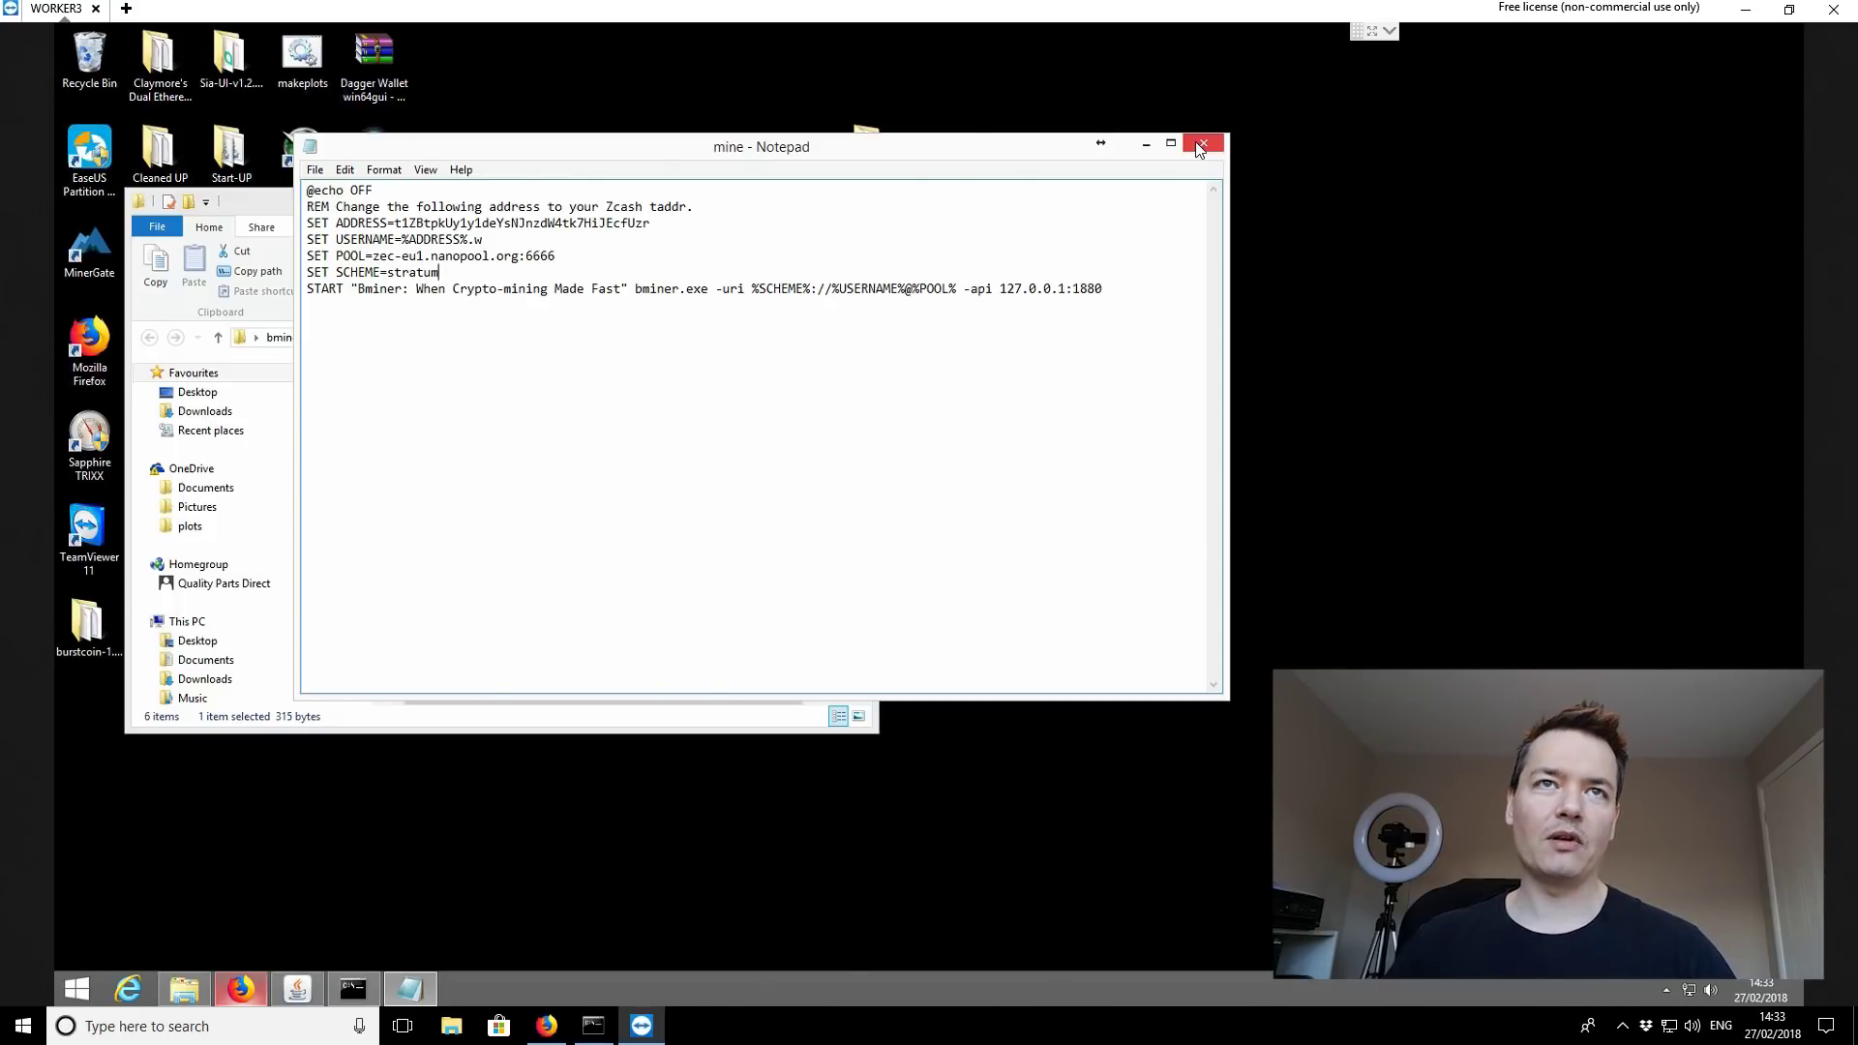
drag(651, 223, 417, 223)
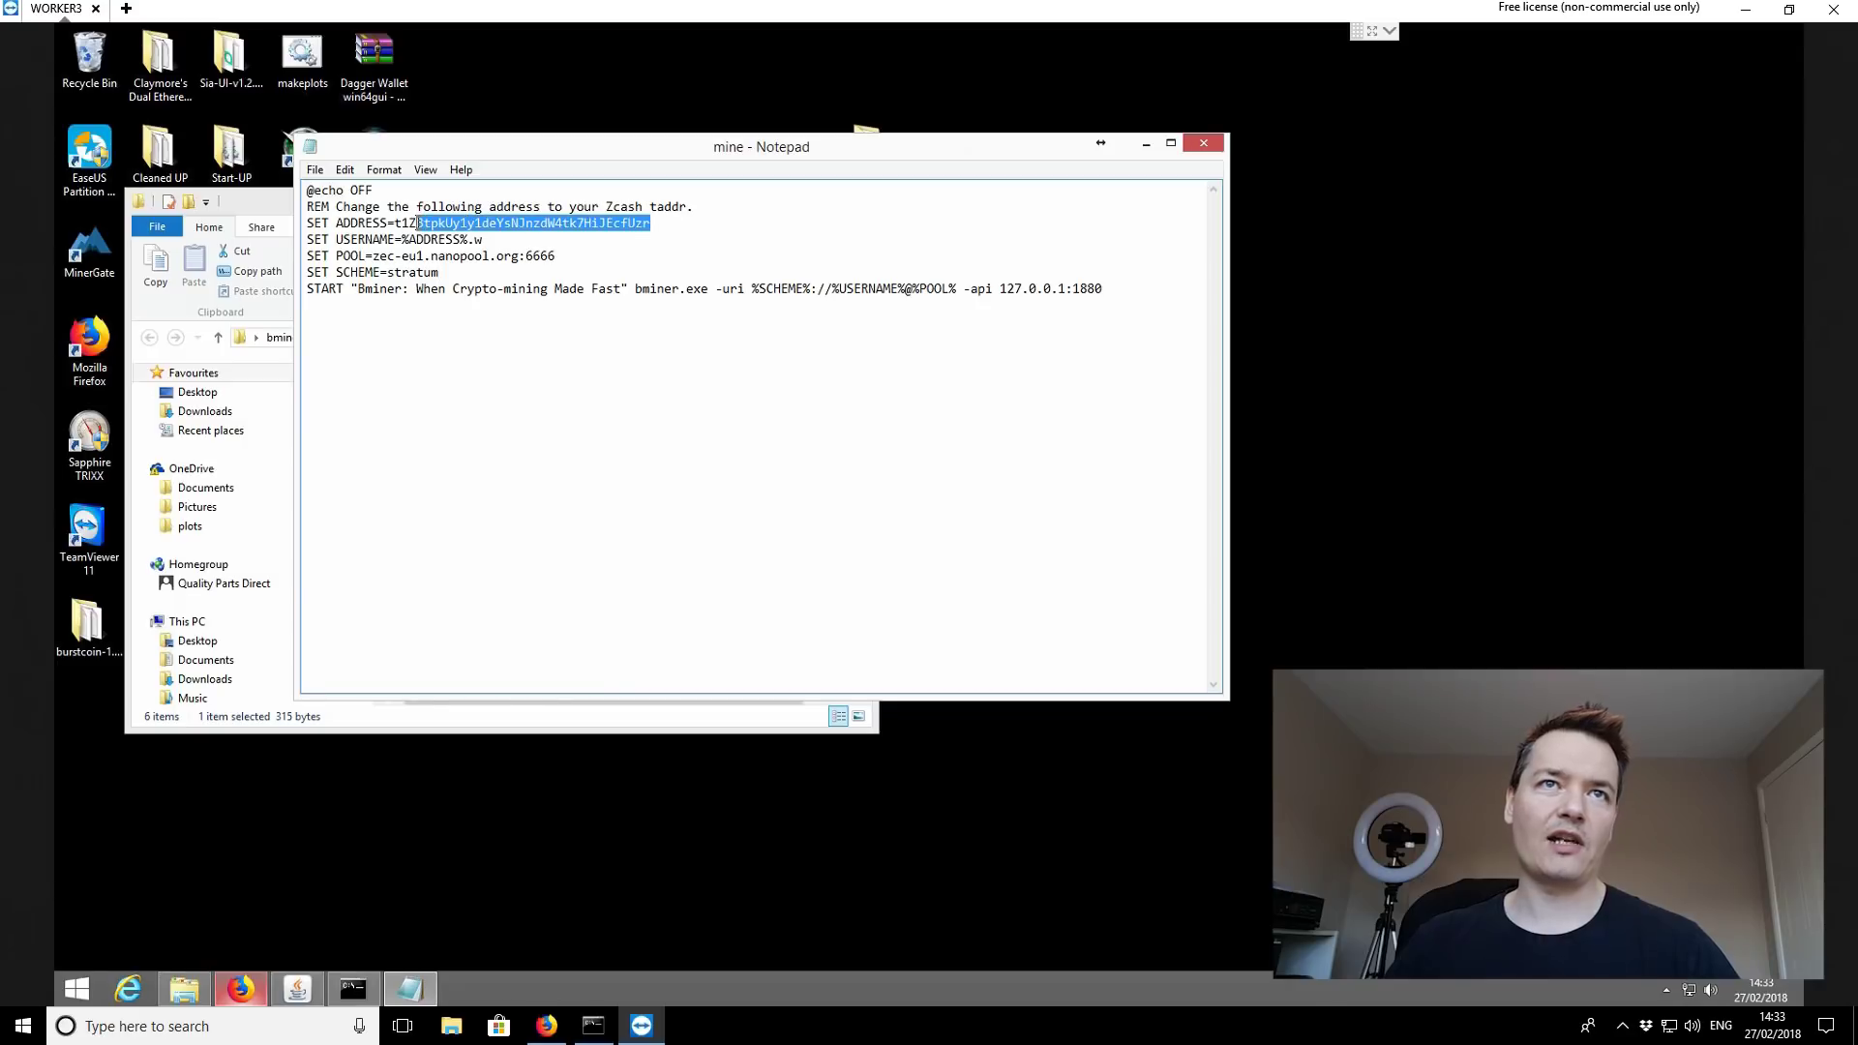
click(1200, 143)
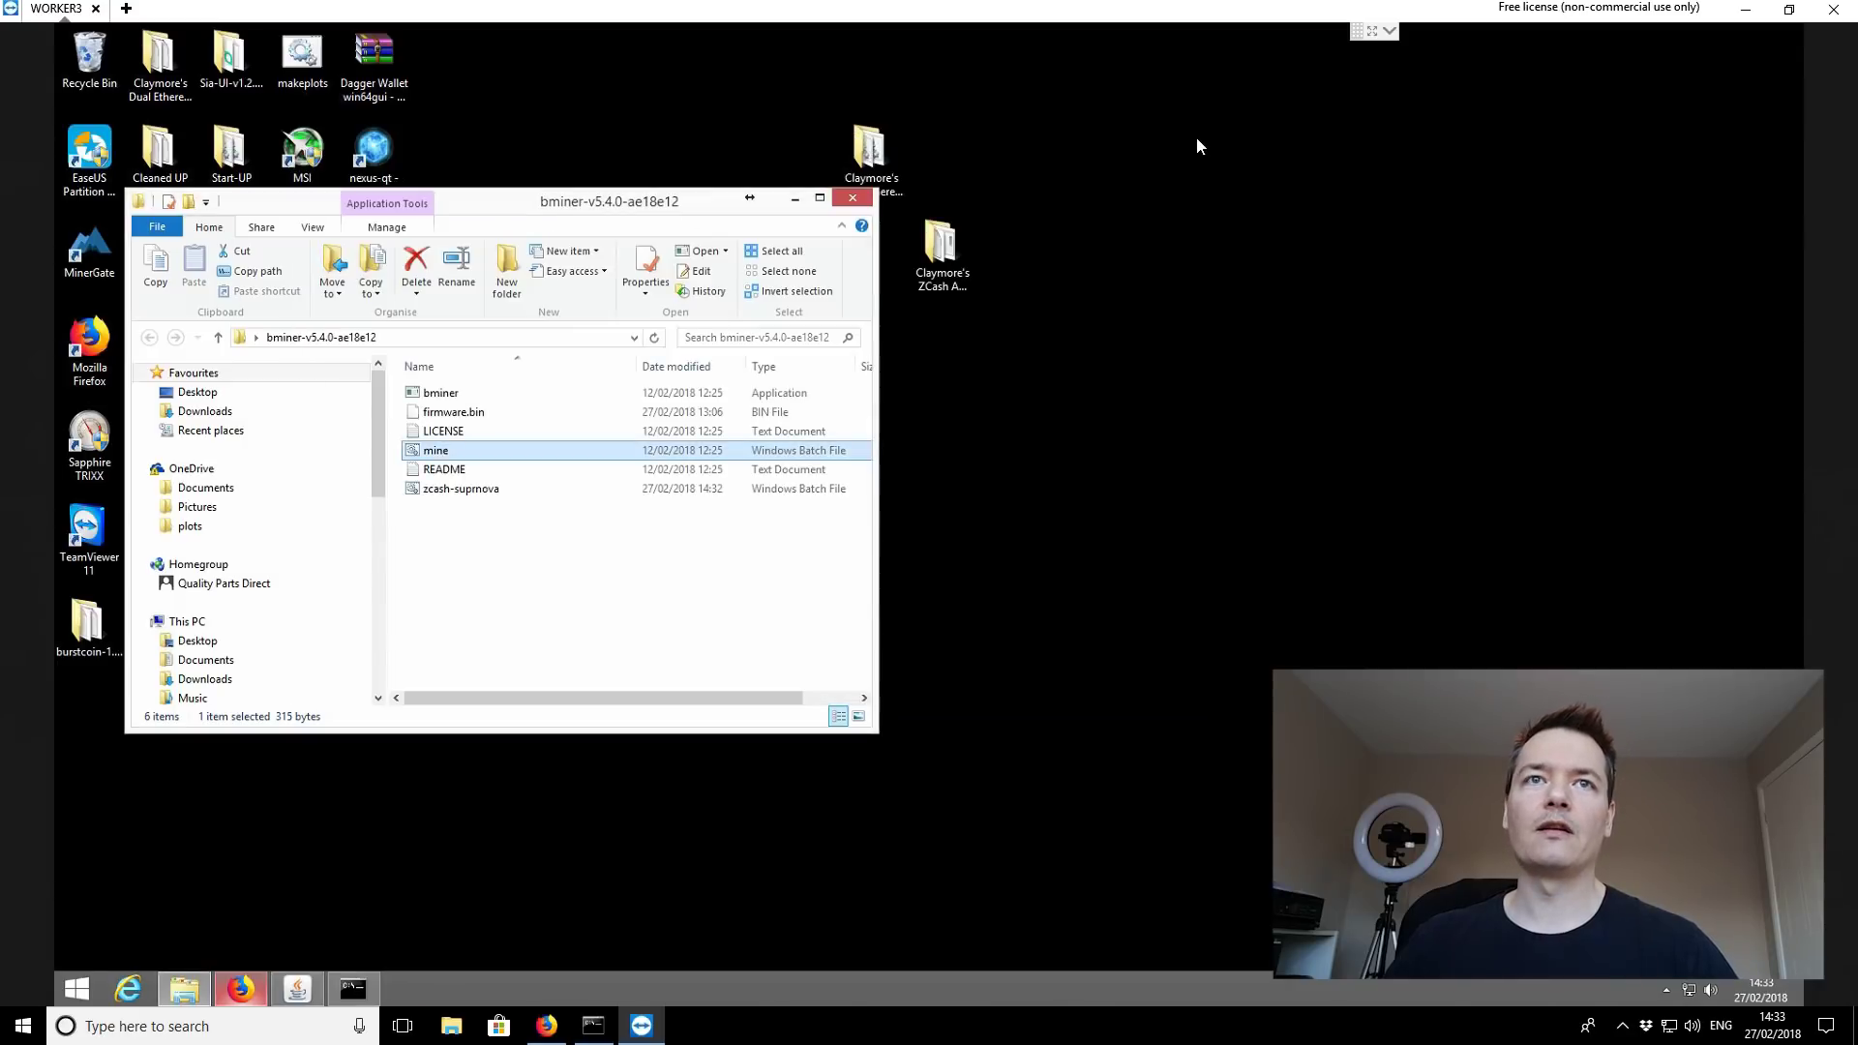
click(493, 584)
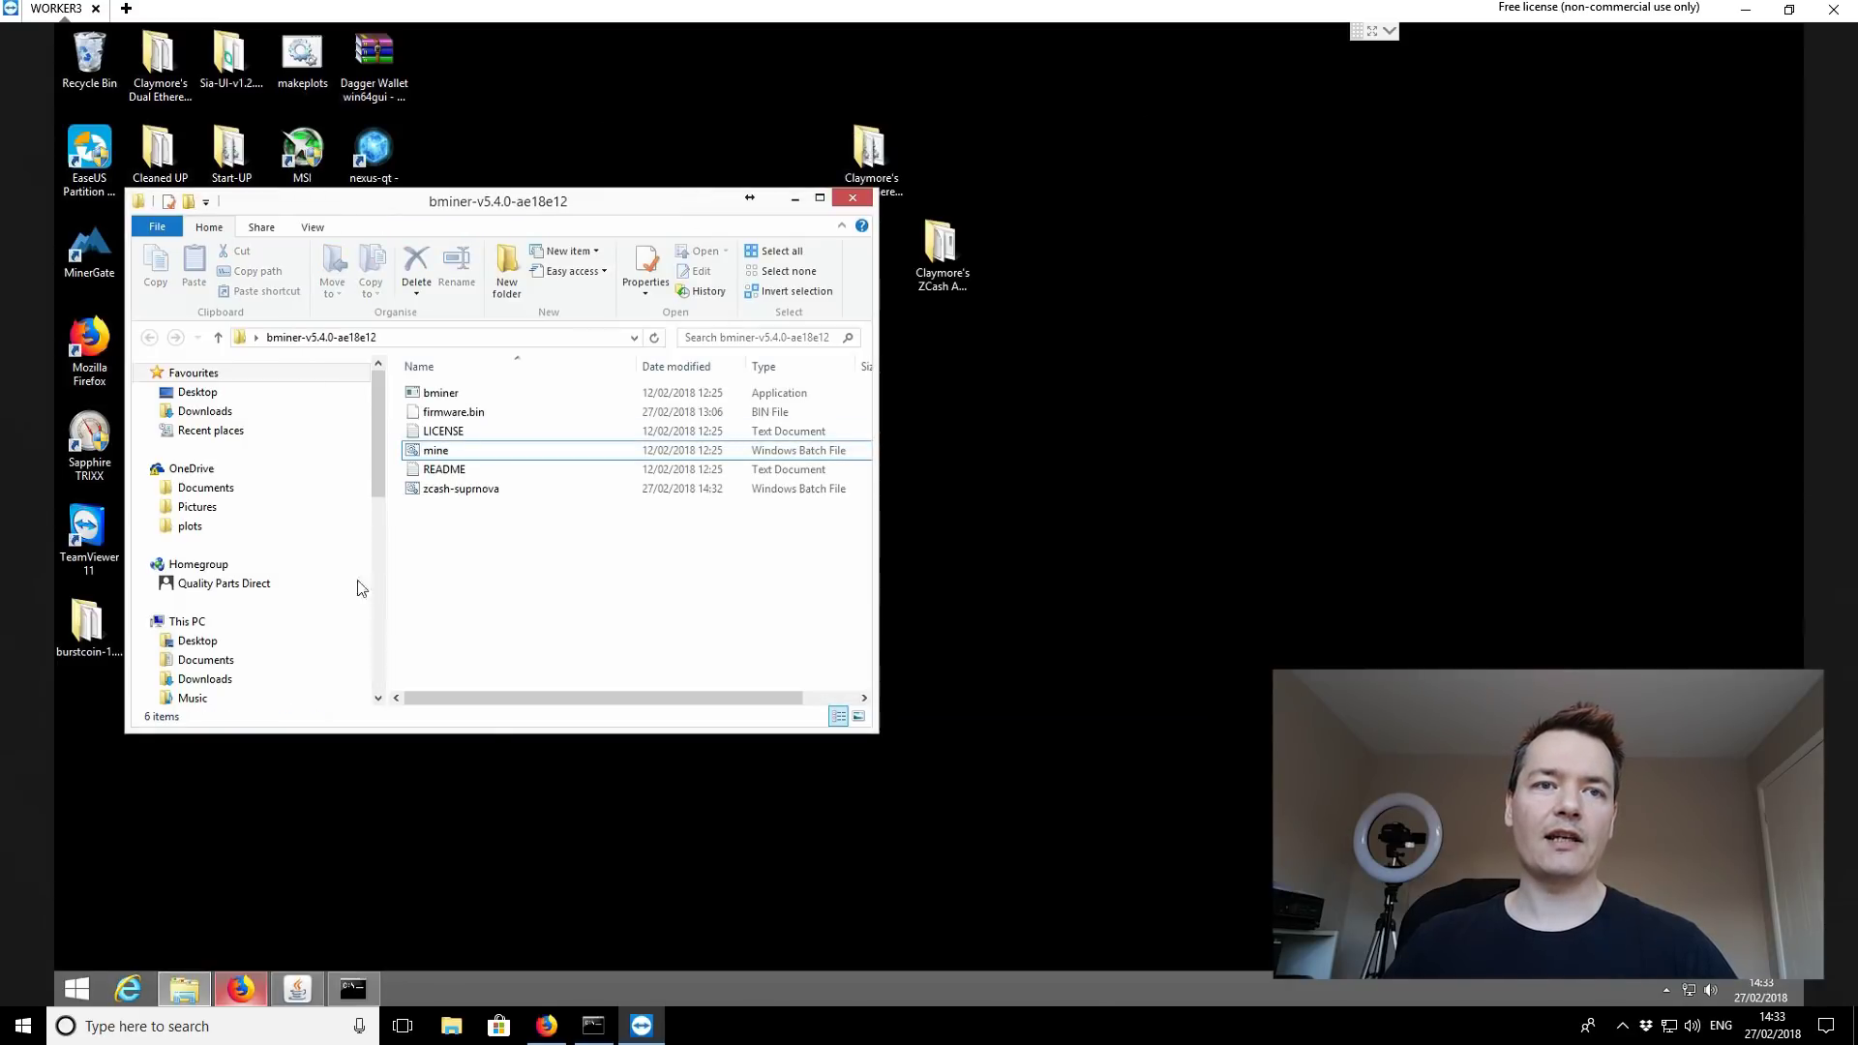
Step: Bring the running Bminer console window back up and minimise the bminer-v5.4.0 folder window covering it
click(359, 993)
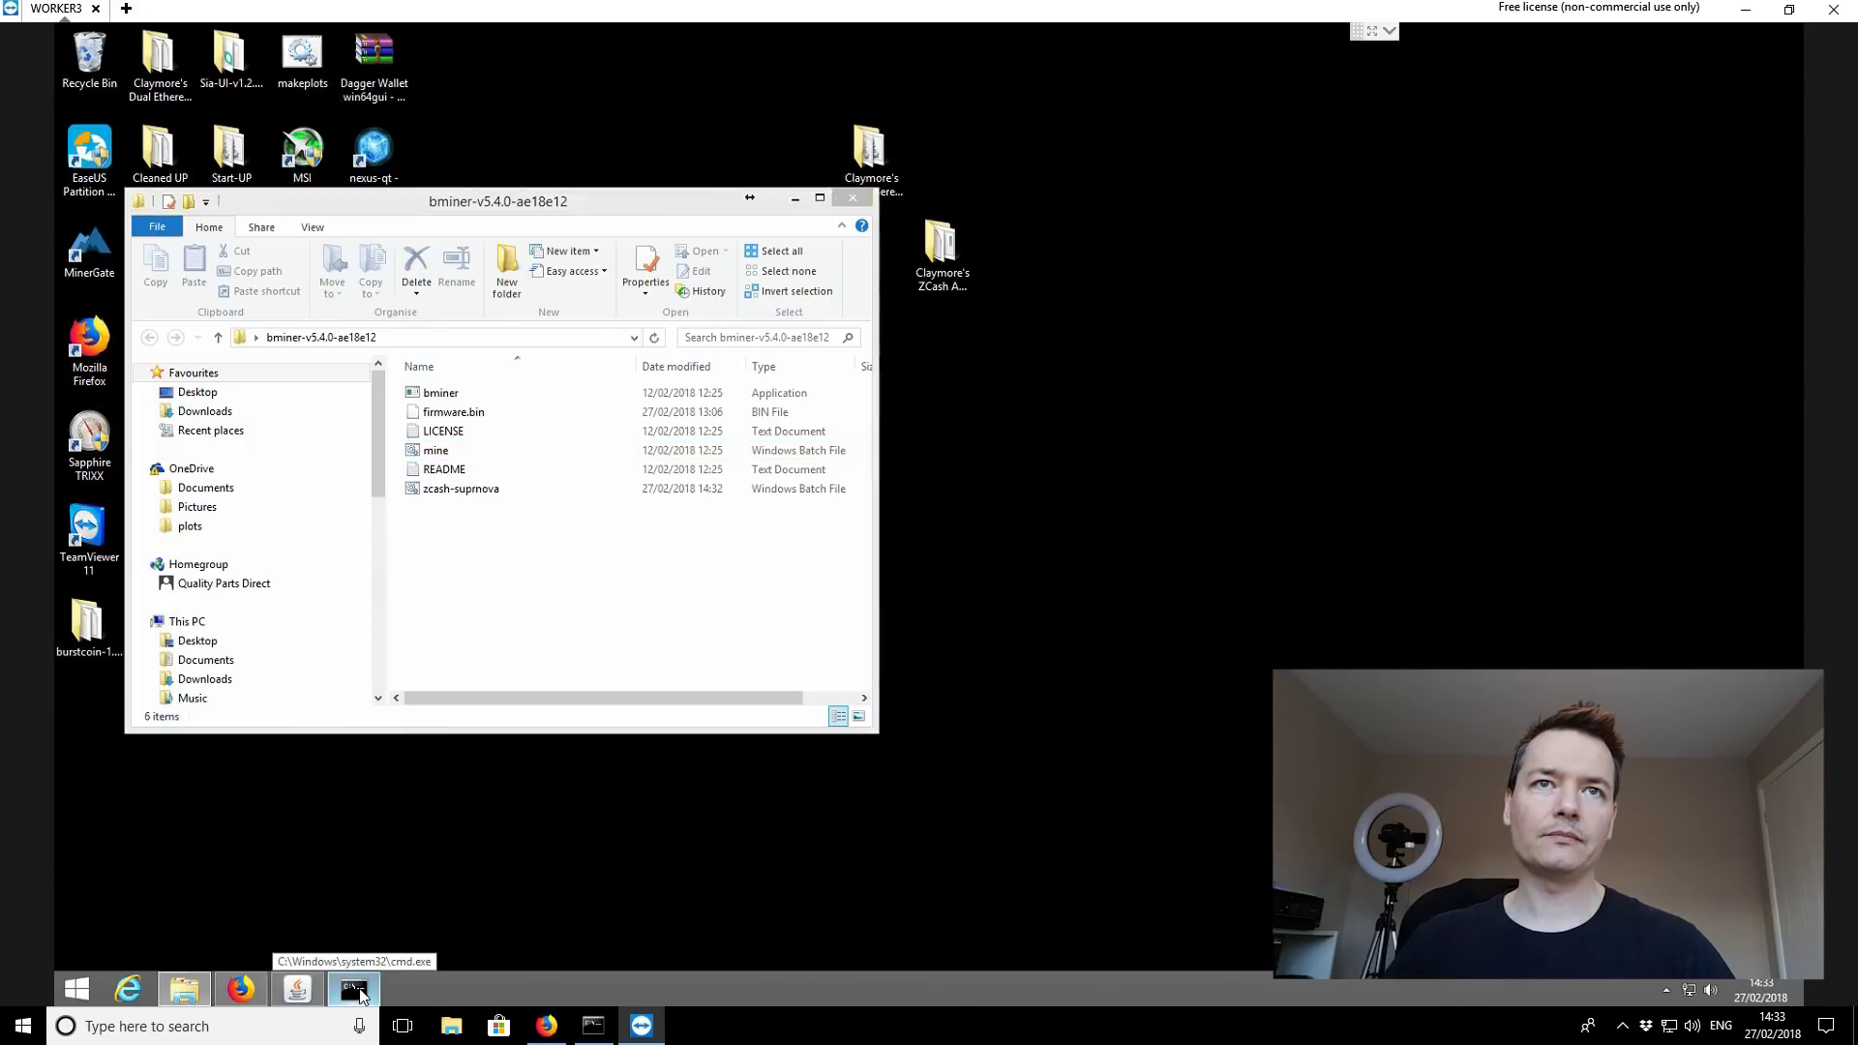
click(703, 695)
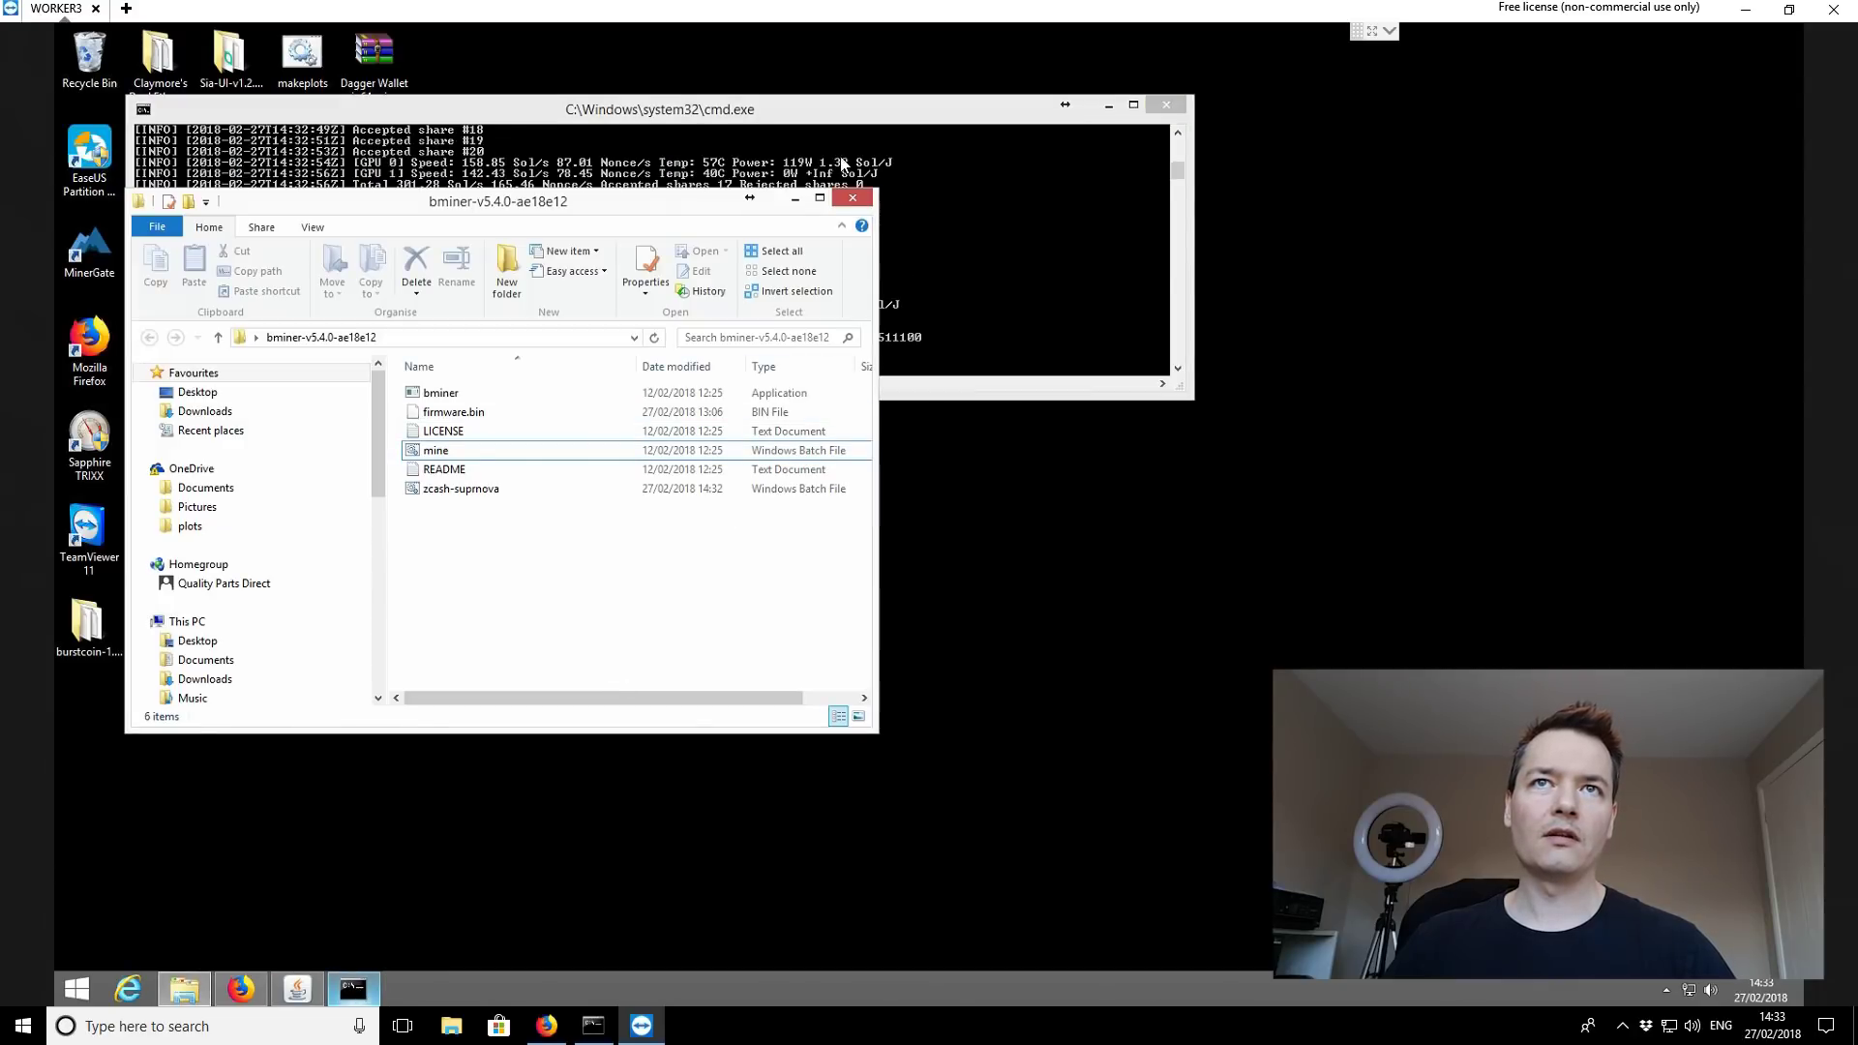
click(796, 200)
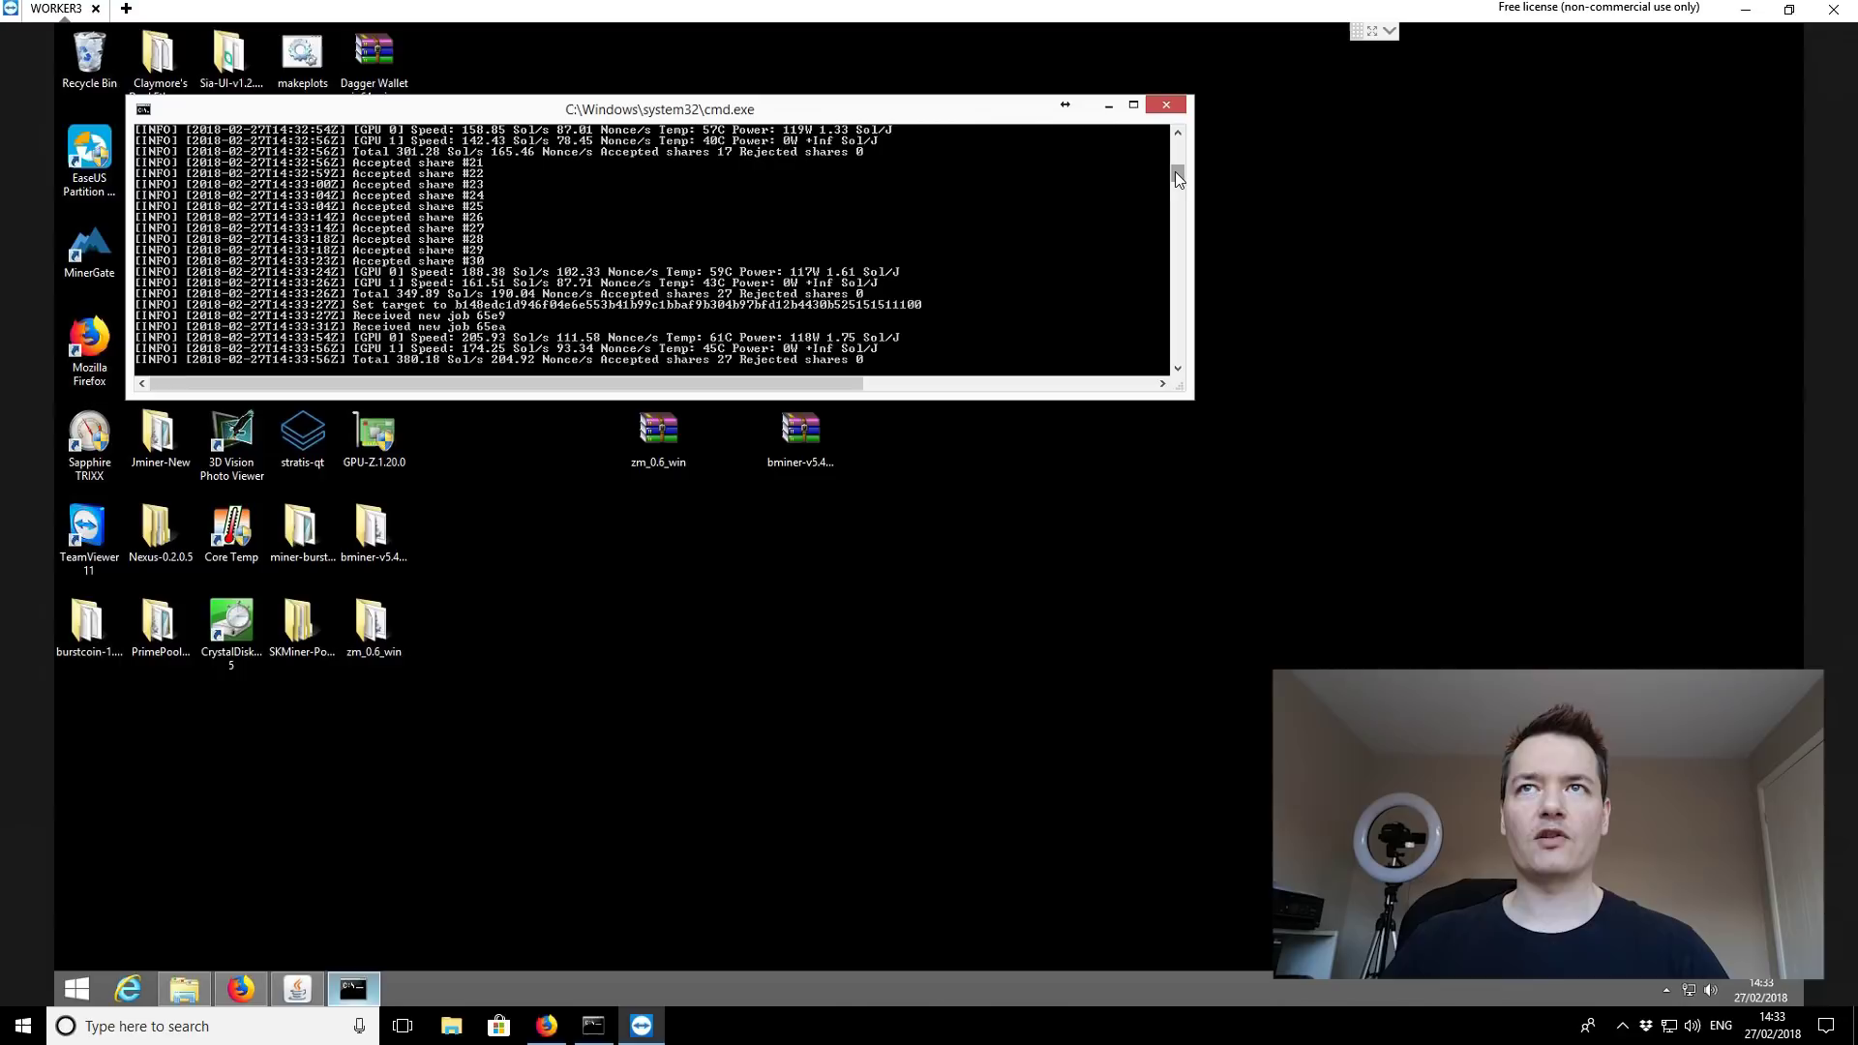
Step: Review the Bminer console log from its launch command to the latest GPU speed lines, then narrow and minimise the console window
drag(1174, 171, 1174, 143)
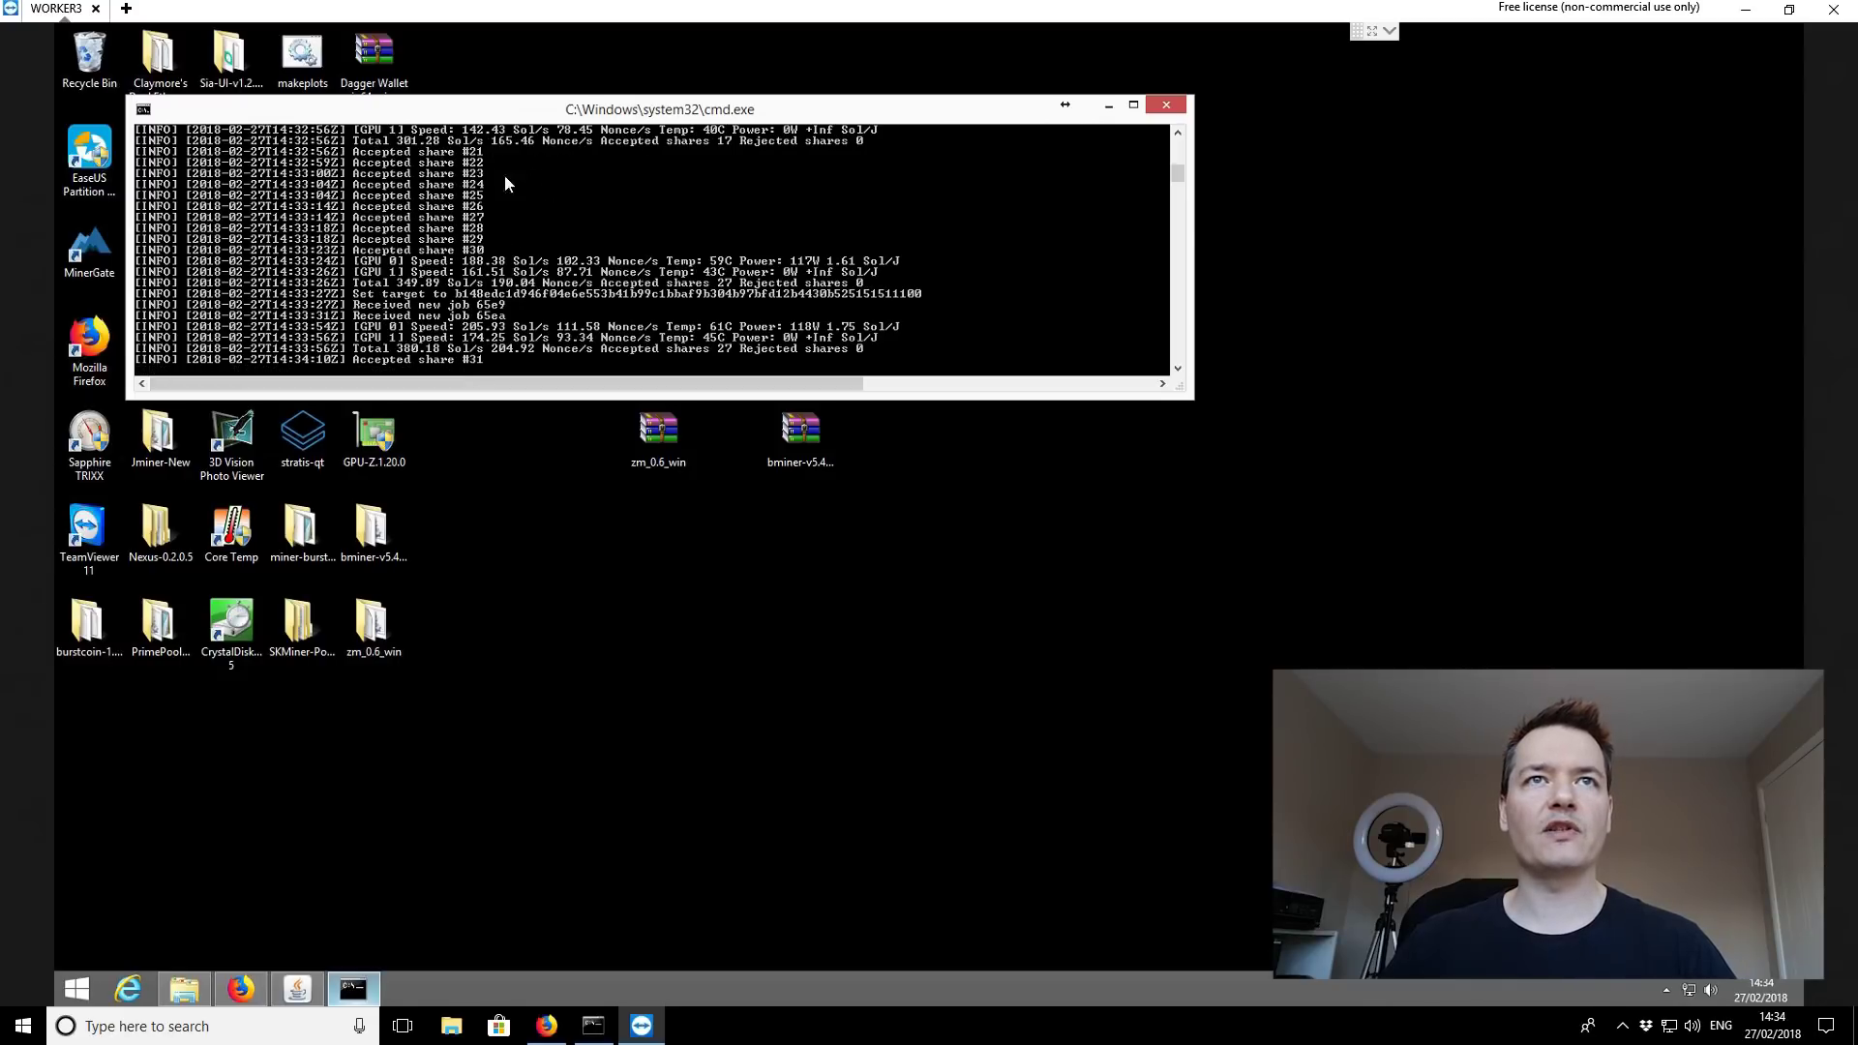
drag(1174, 176, 1174, 141)
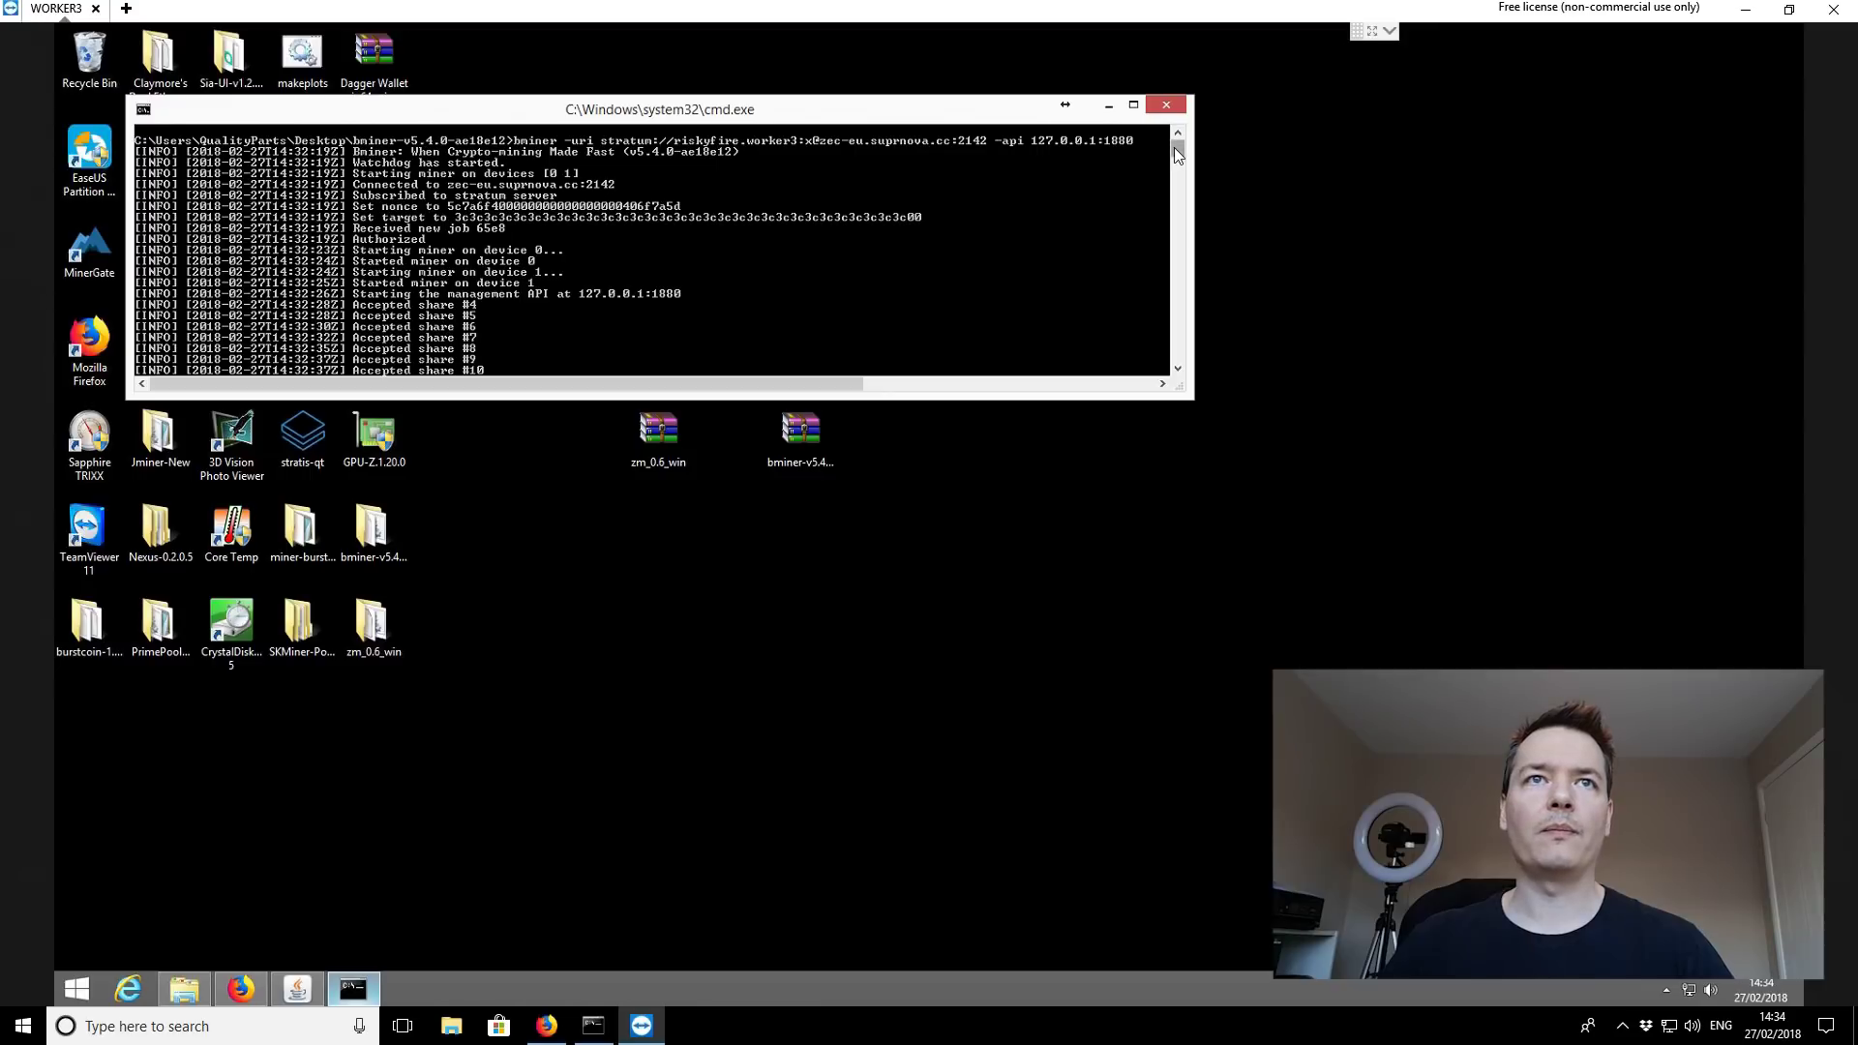
drag(1175, 147, 1172, 165)
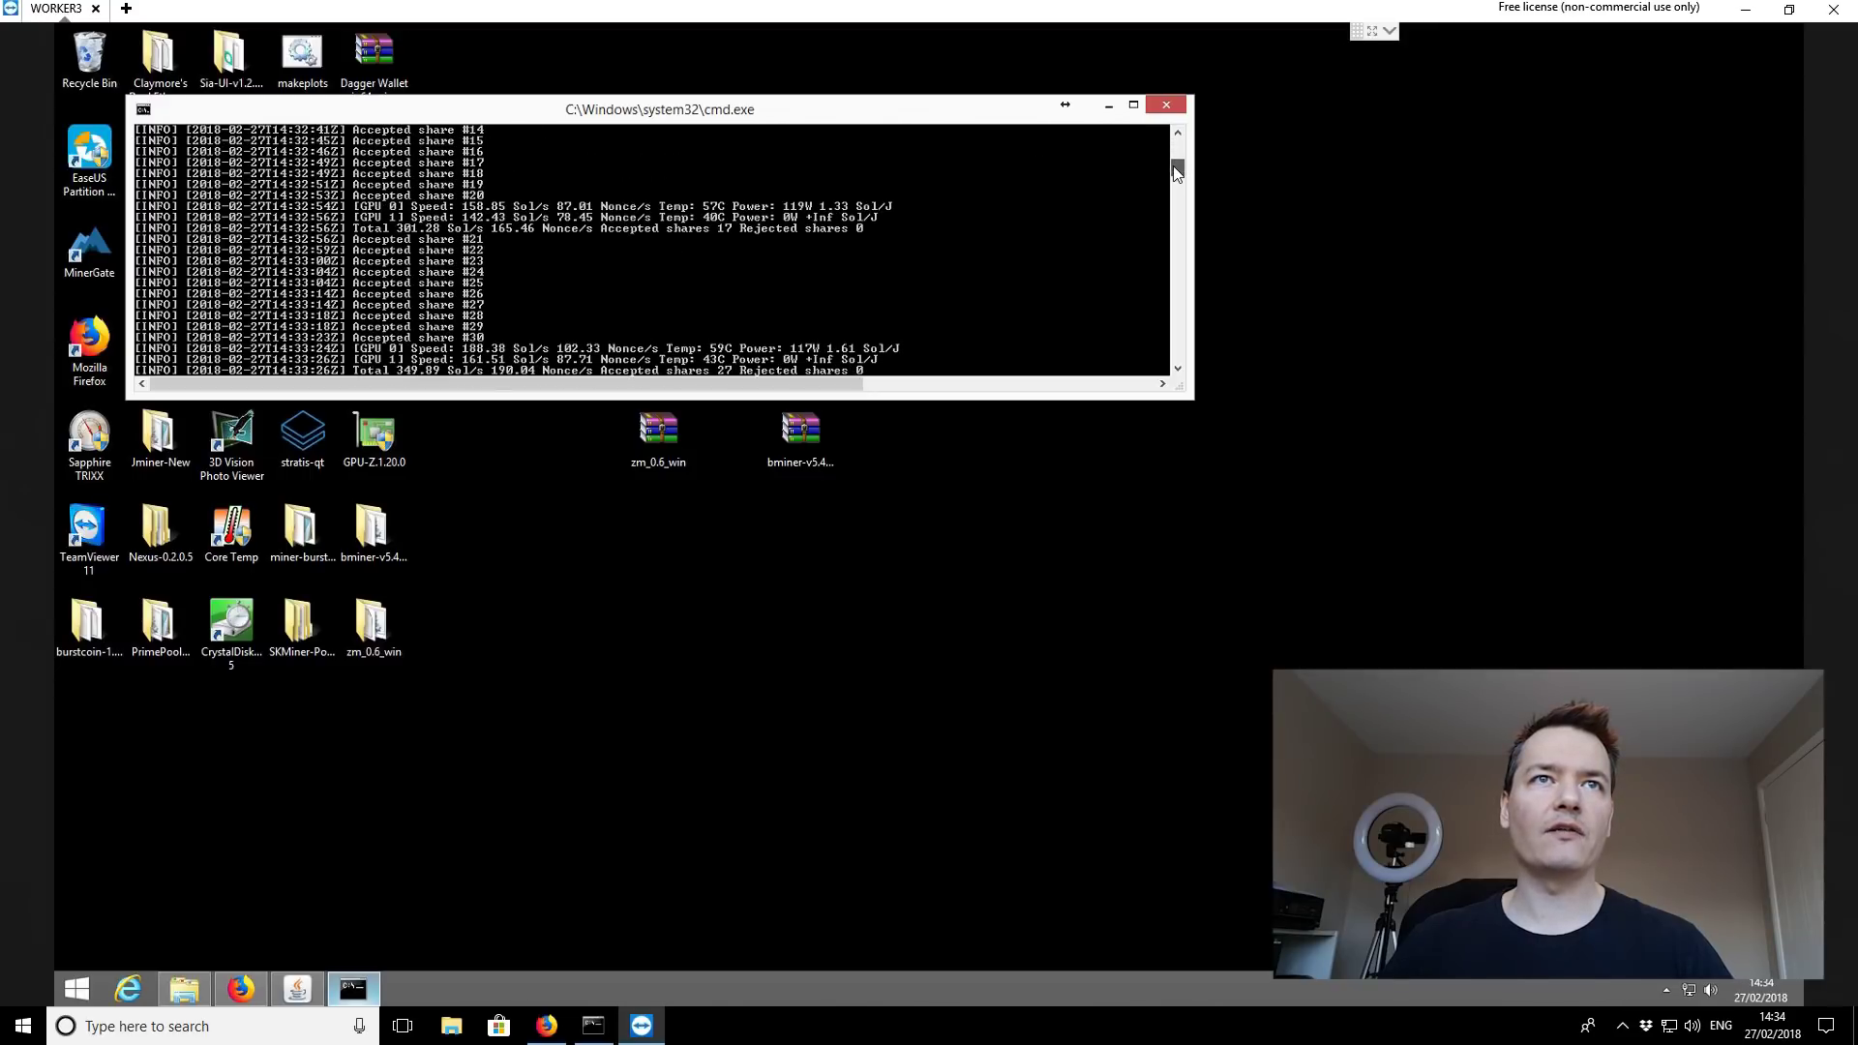
drag(1173, 165, 1171, 178)
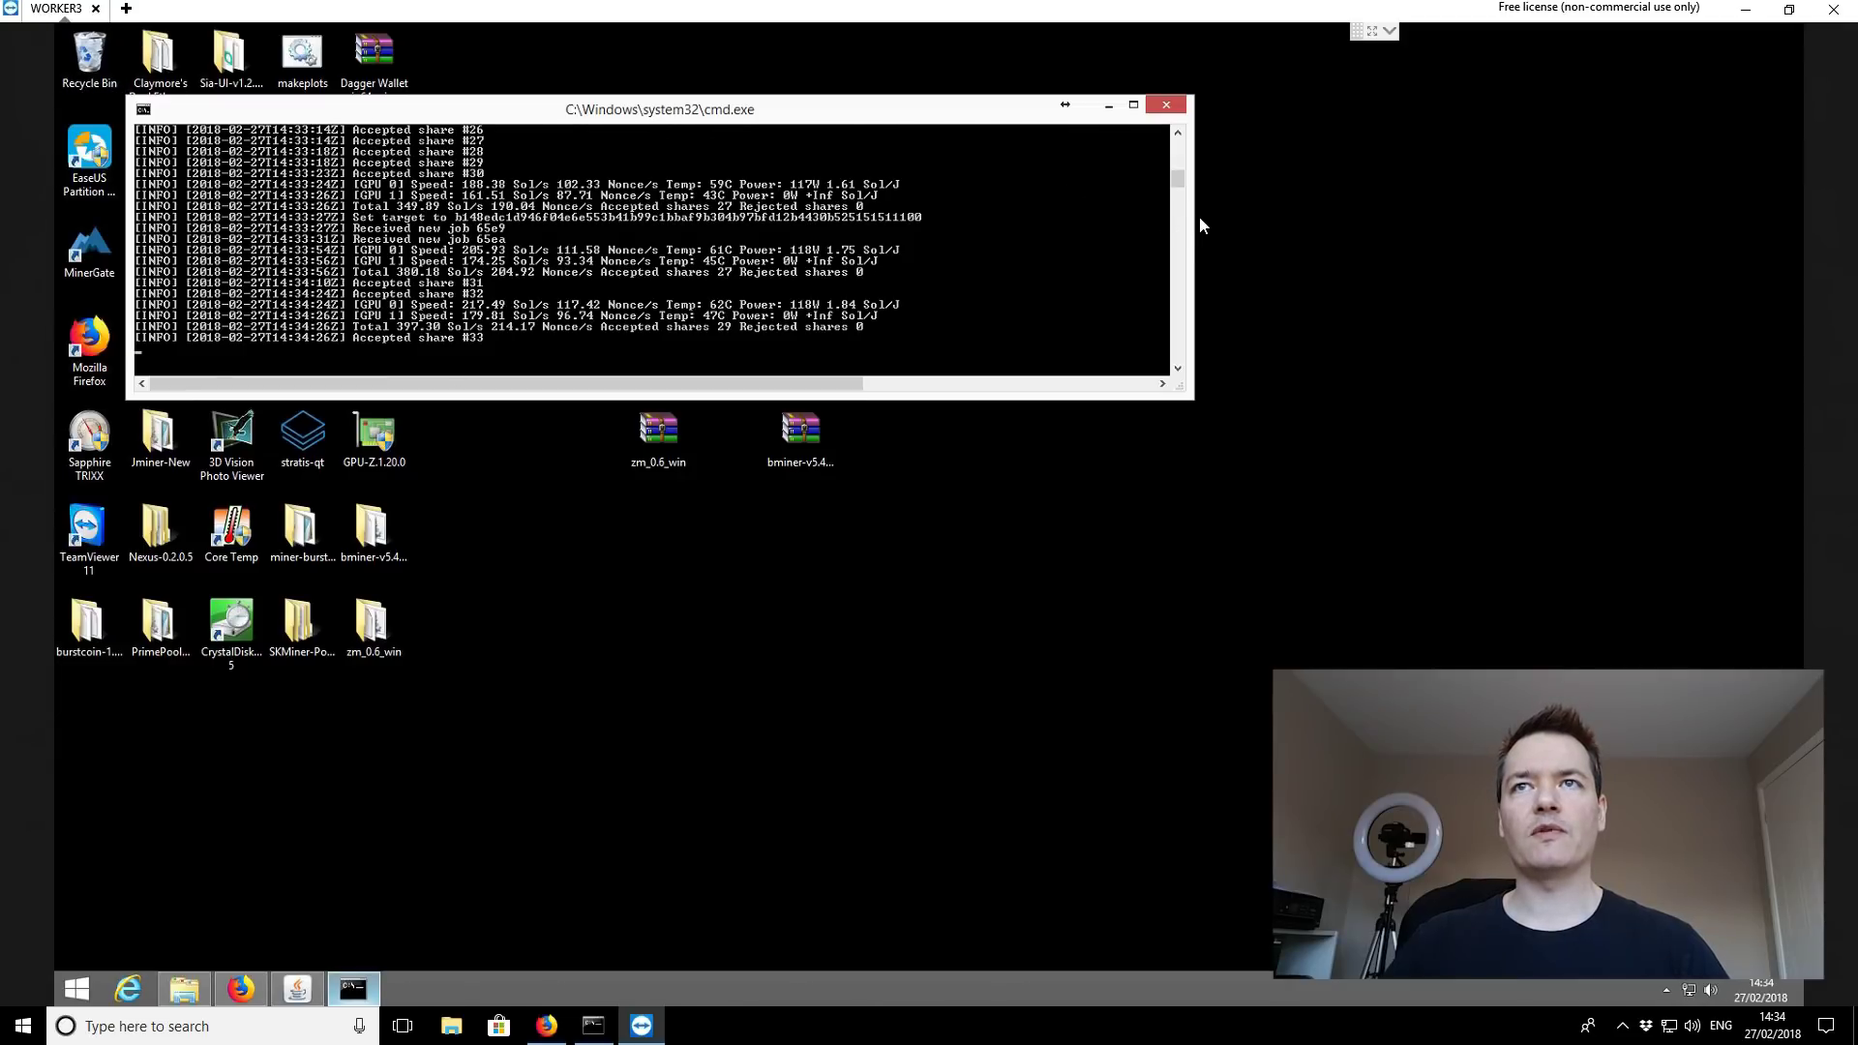
drag(1139, 221, 994, 221)
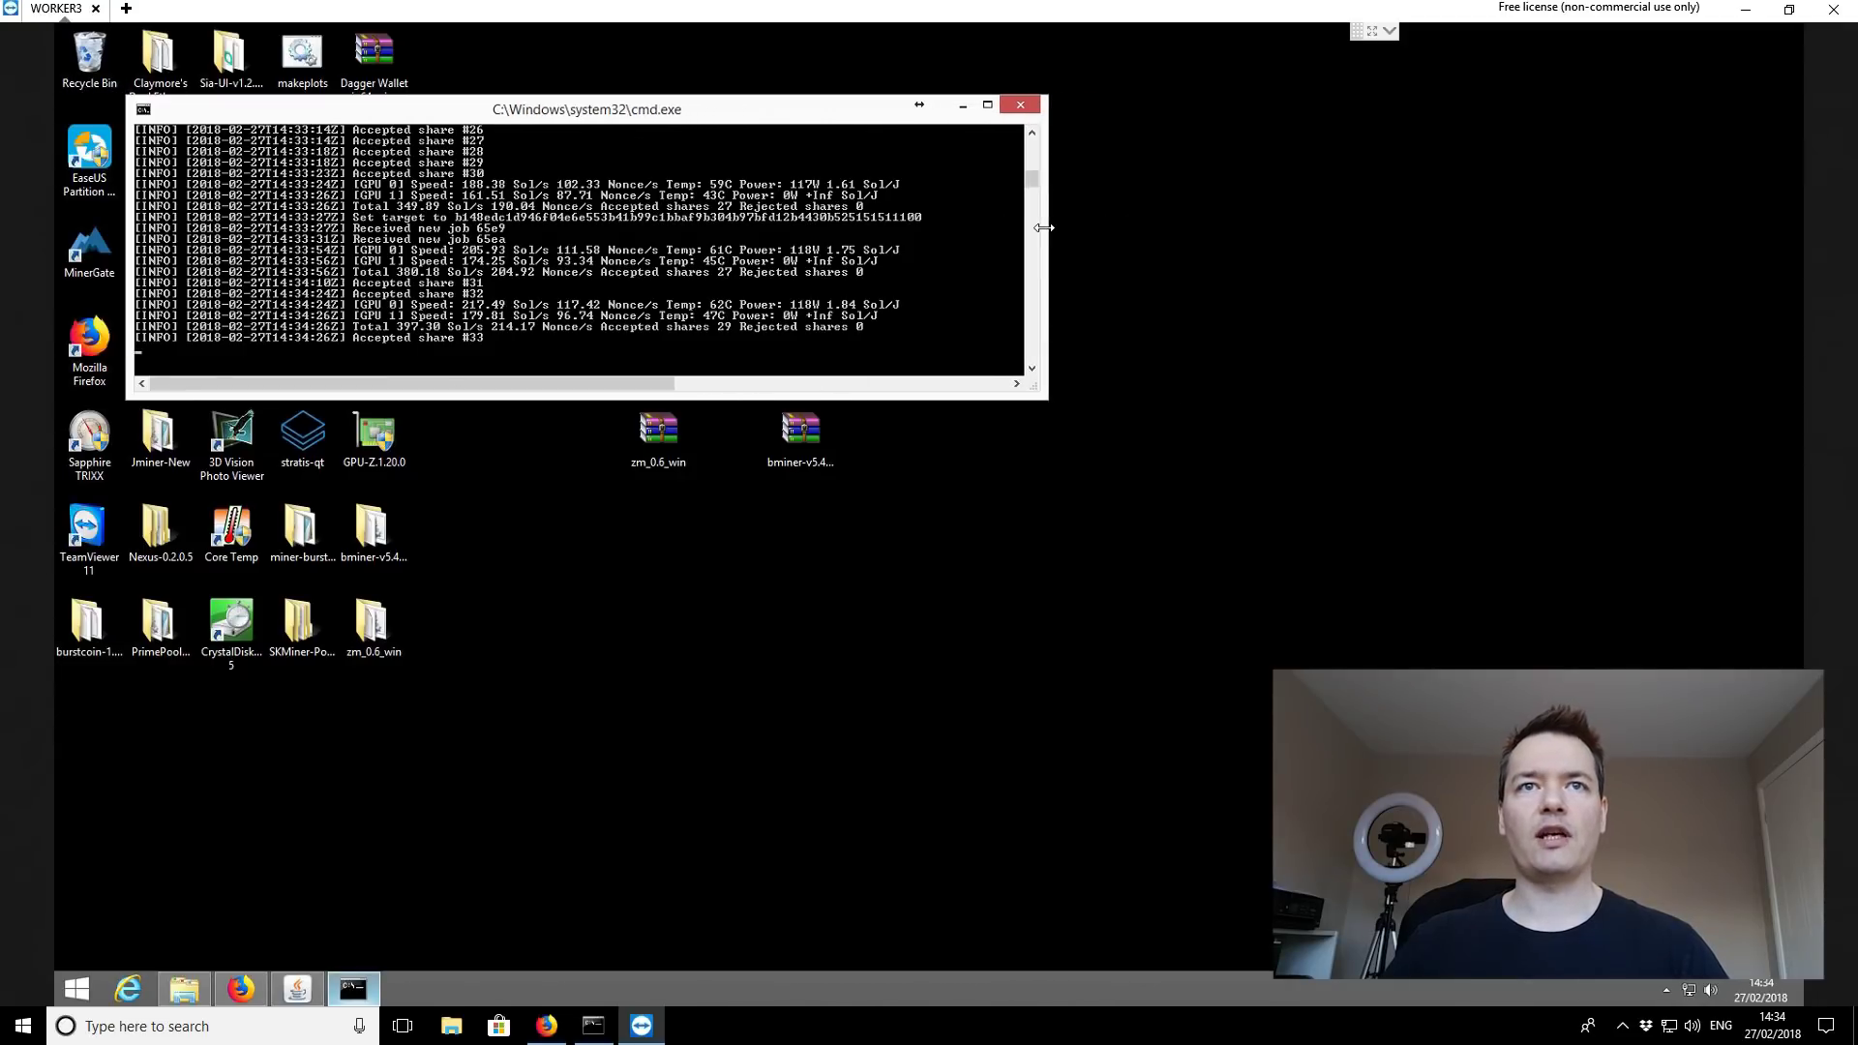
click(963, 105)
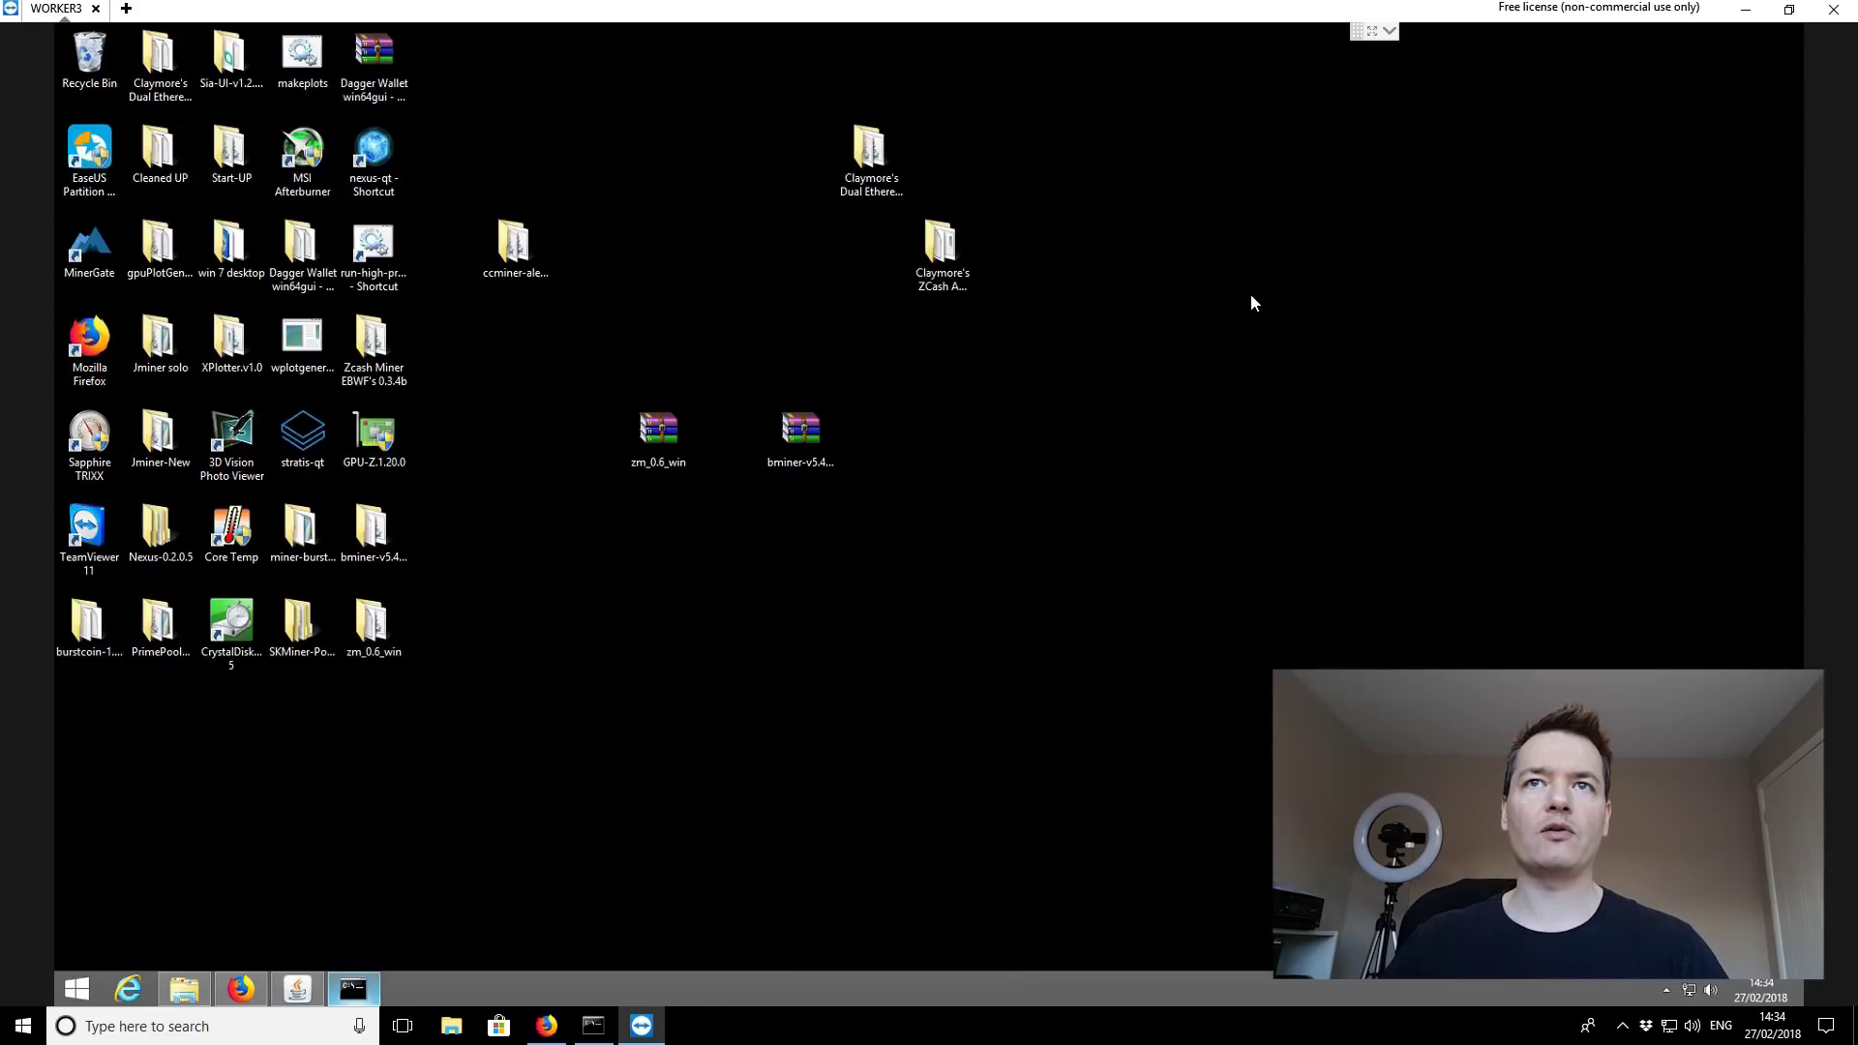
Step: Open MSI Afterburner's properties, set the master graphics processor to GPU6 : GeForce GTX 1050 Ti, check its overclock settings and minimise Afterburner
click(1667, 992)
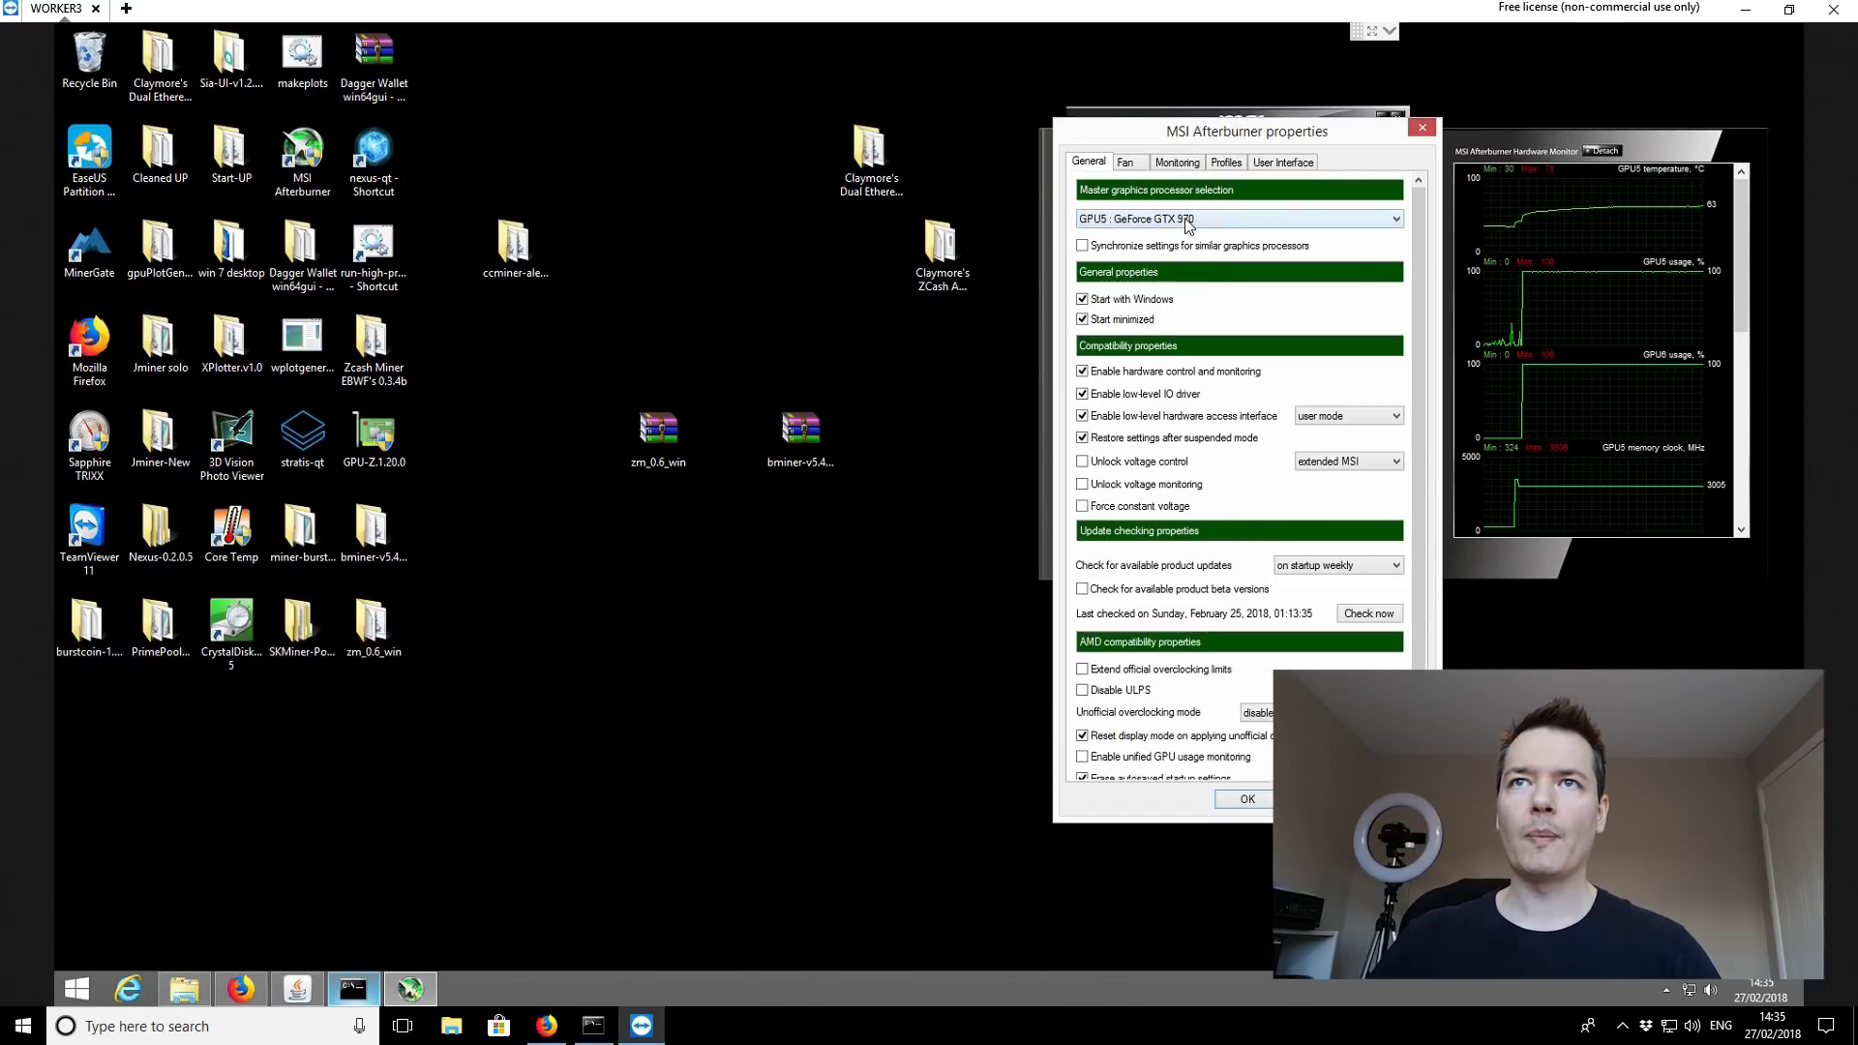
click(1188, 219)
click(1190, 300)
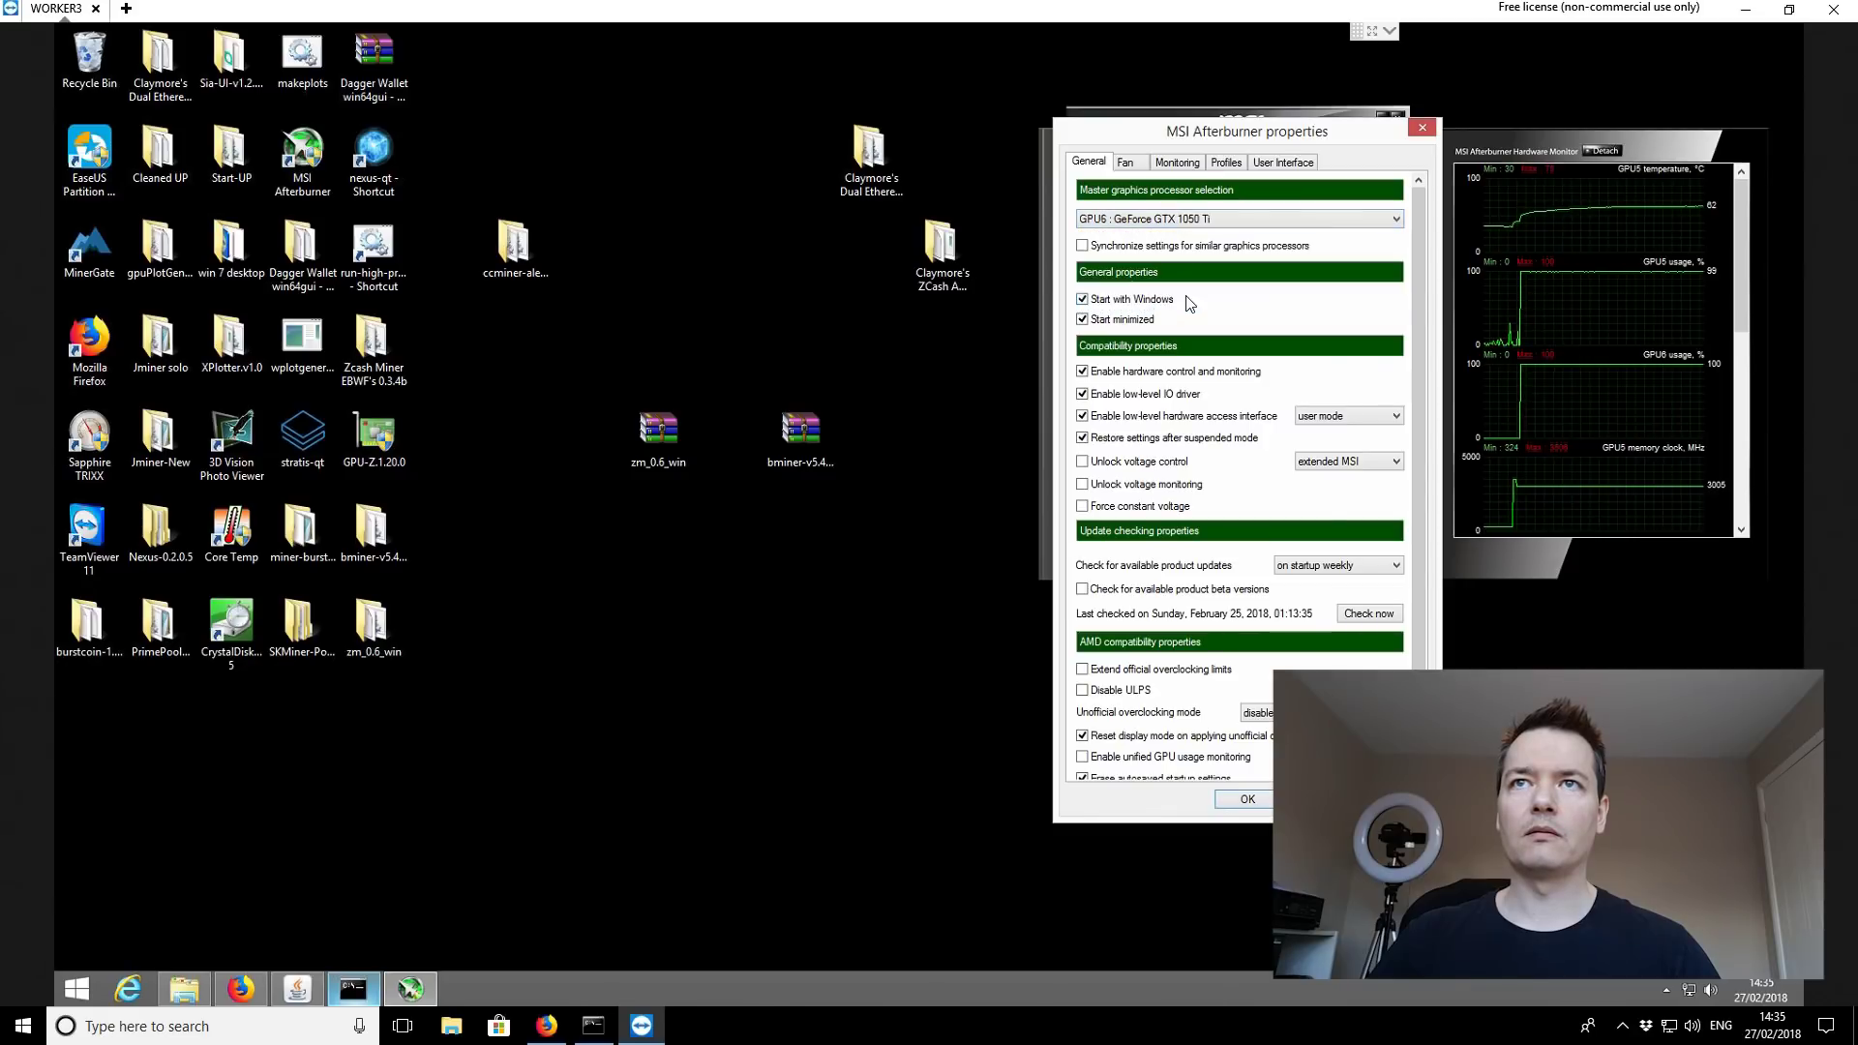
click(1248, 798)
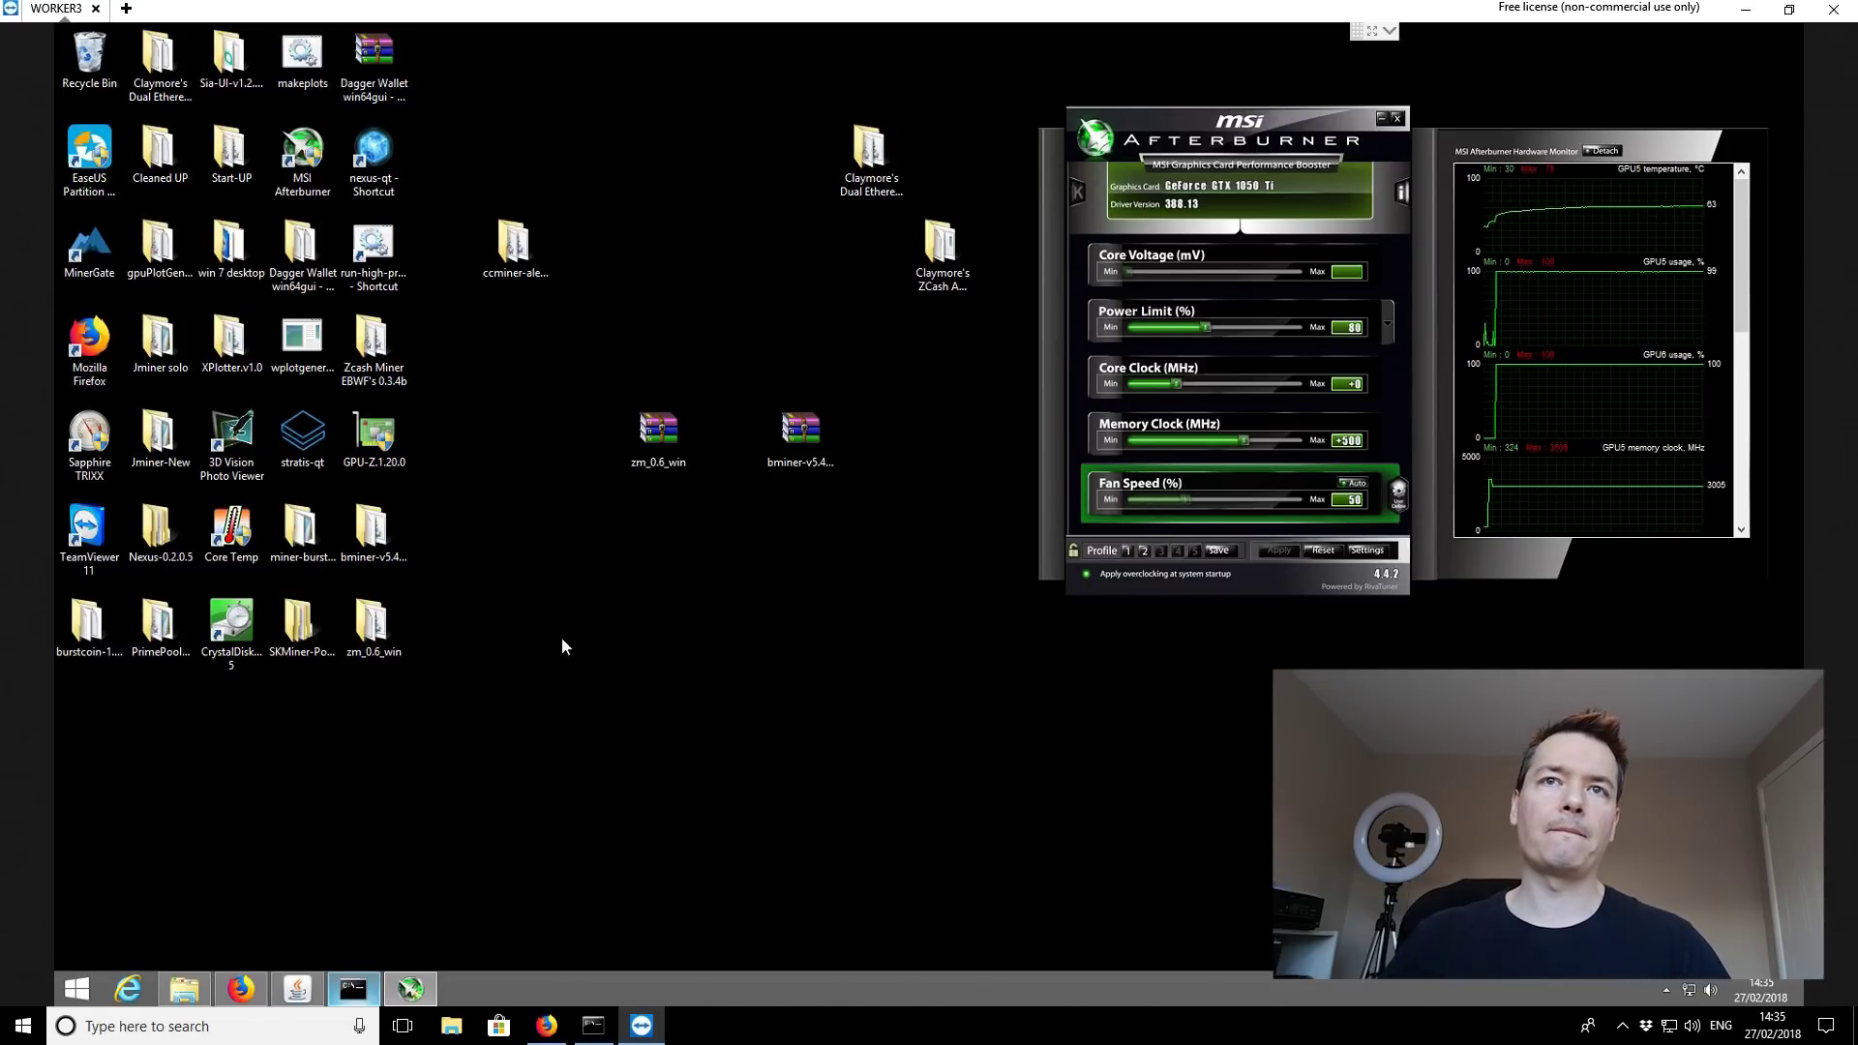
click(1380, 122)
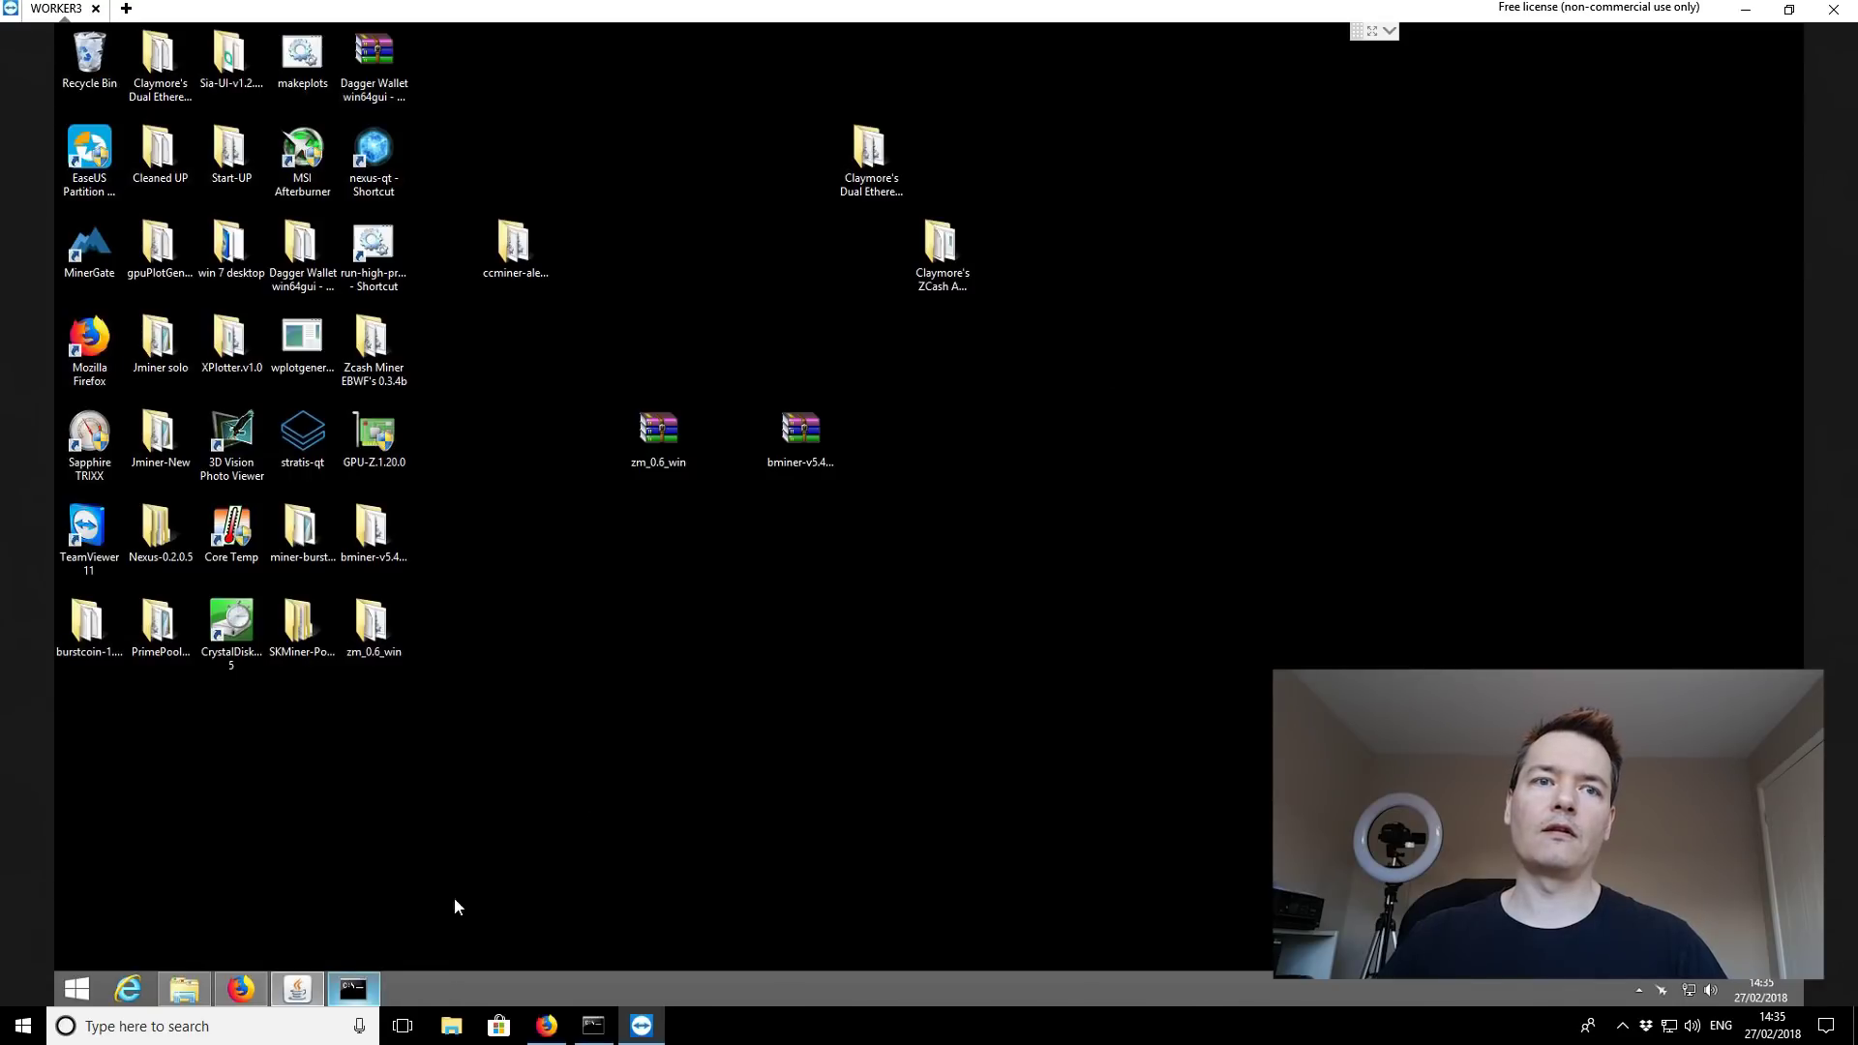
Step: Check the Bminer console's current speeds, then switch to Firefox and refresh the Bminer status page
click(353, 988)
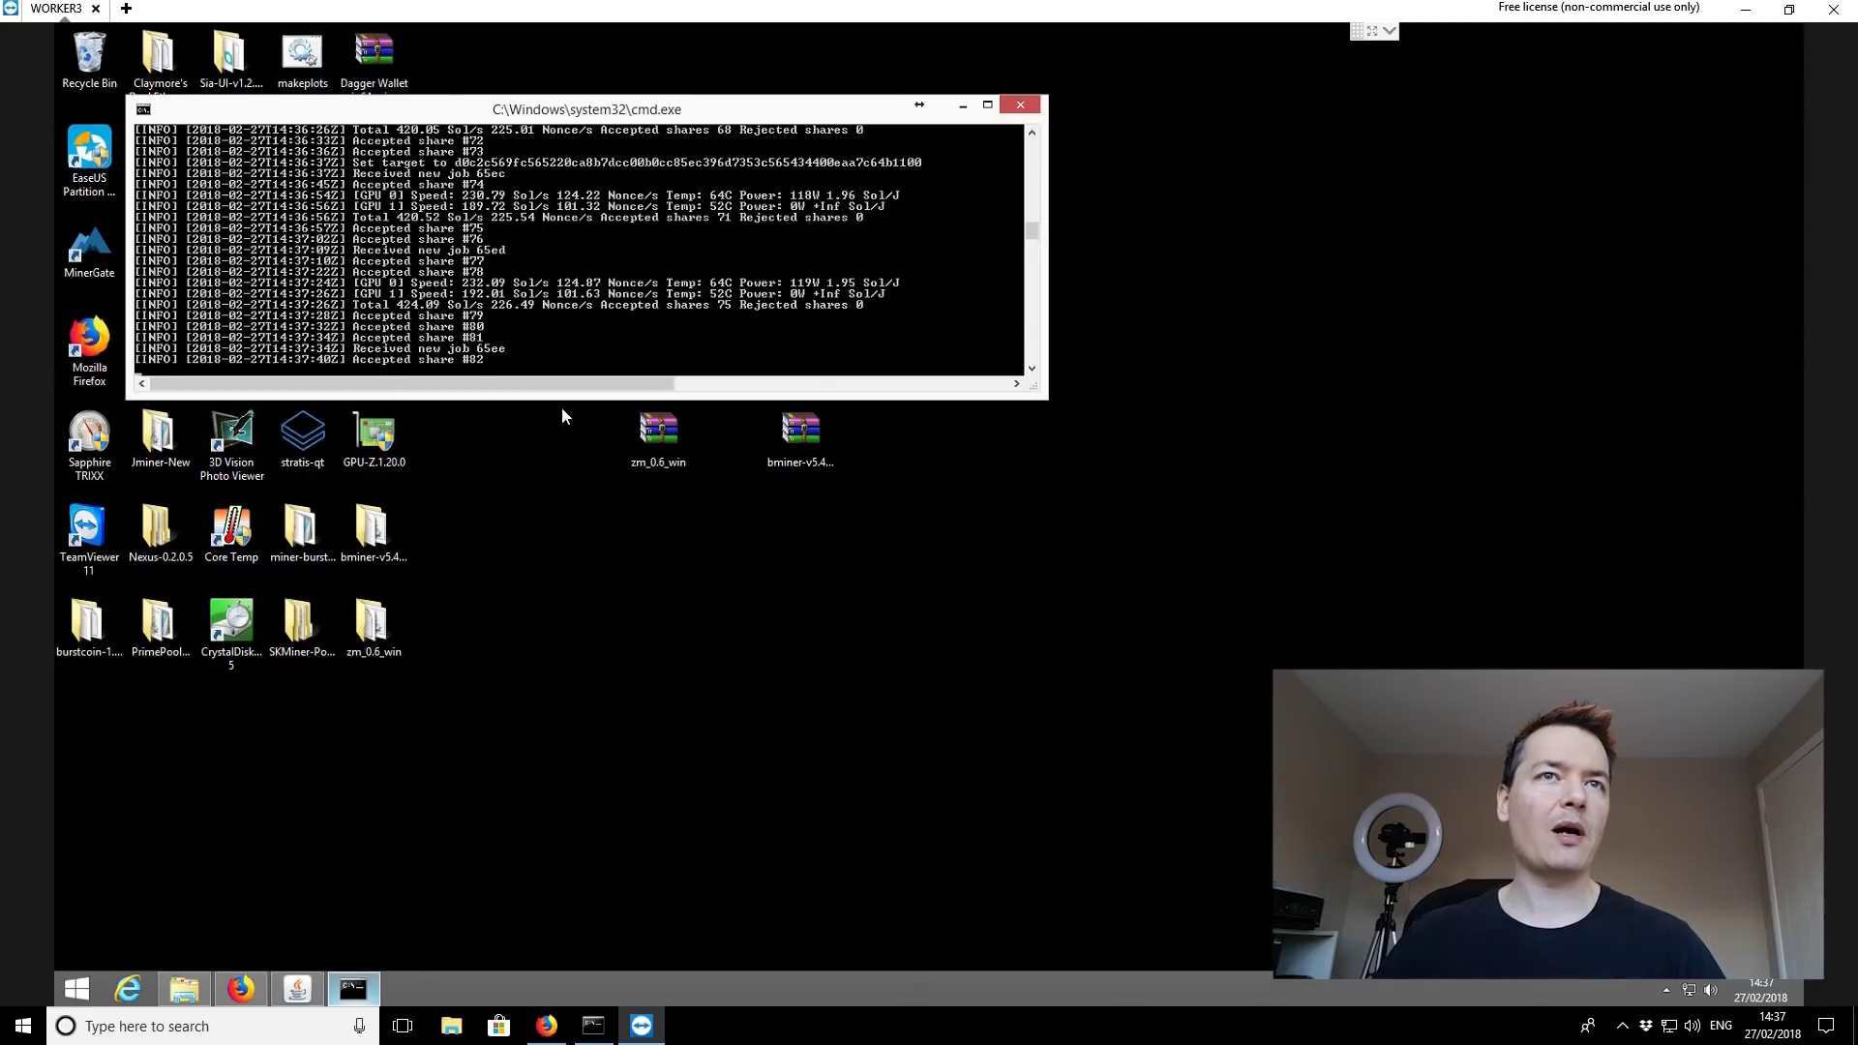
click(238, 991)
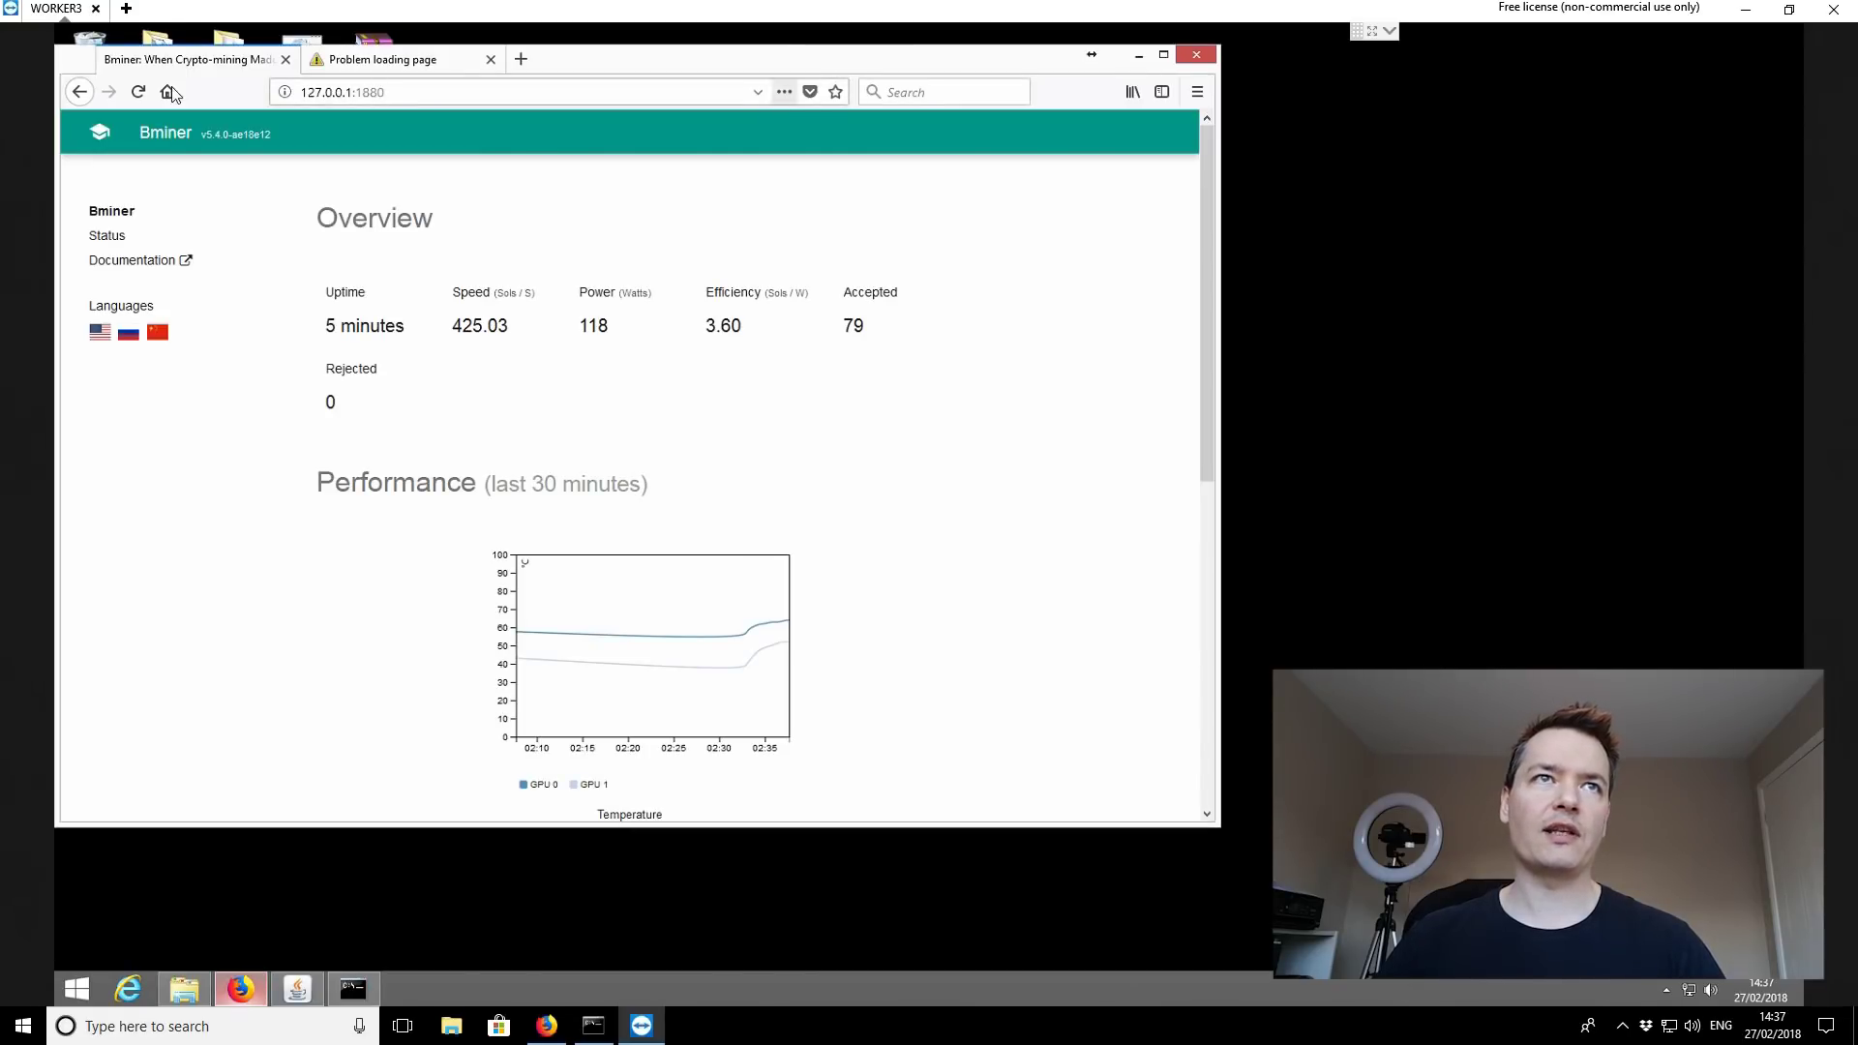
click(138, 93)
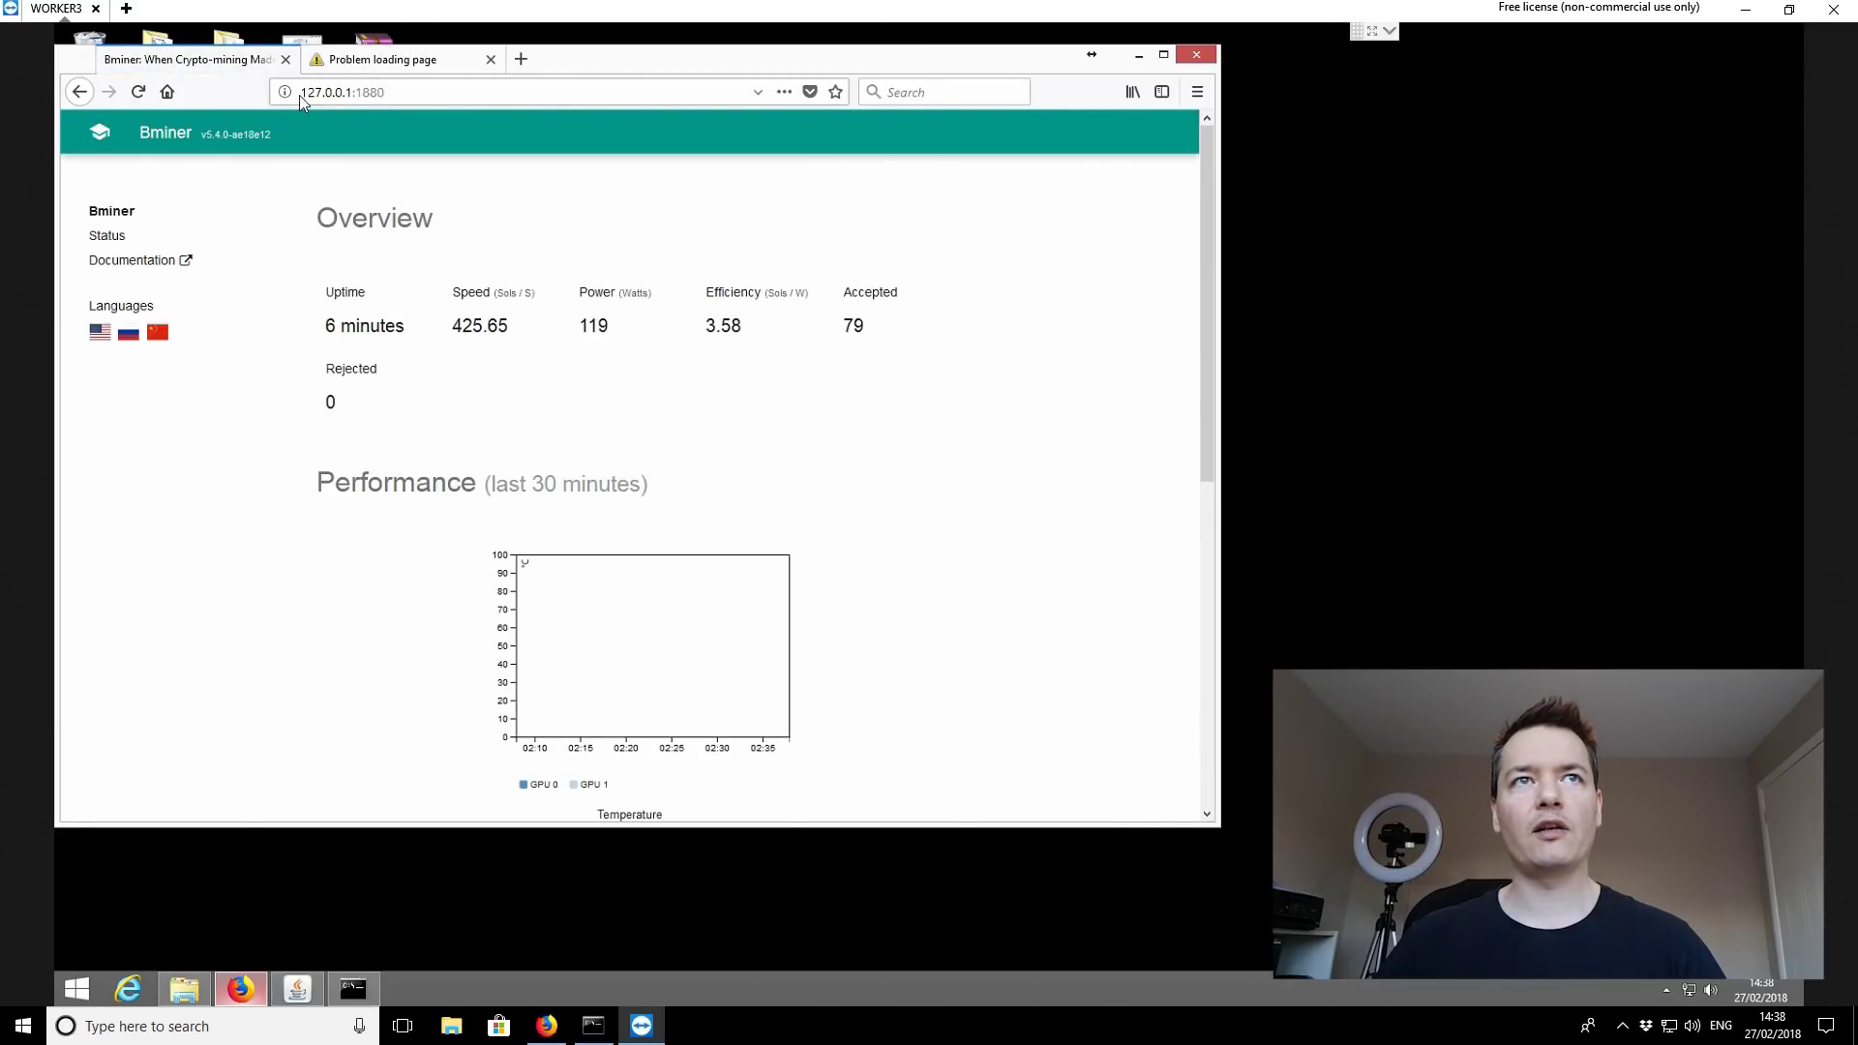
Step: Look over the status page's performance charts and device details, then load the address 127.0.0.1:1880 again
click(393, 92)
click(394, 92)
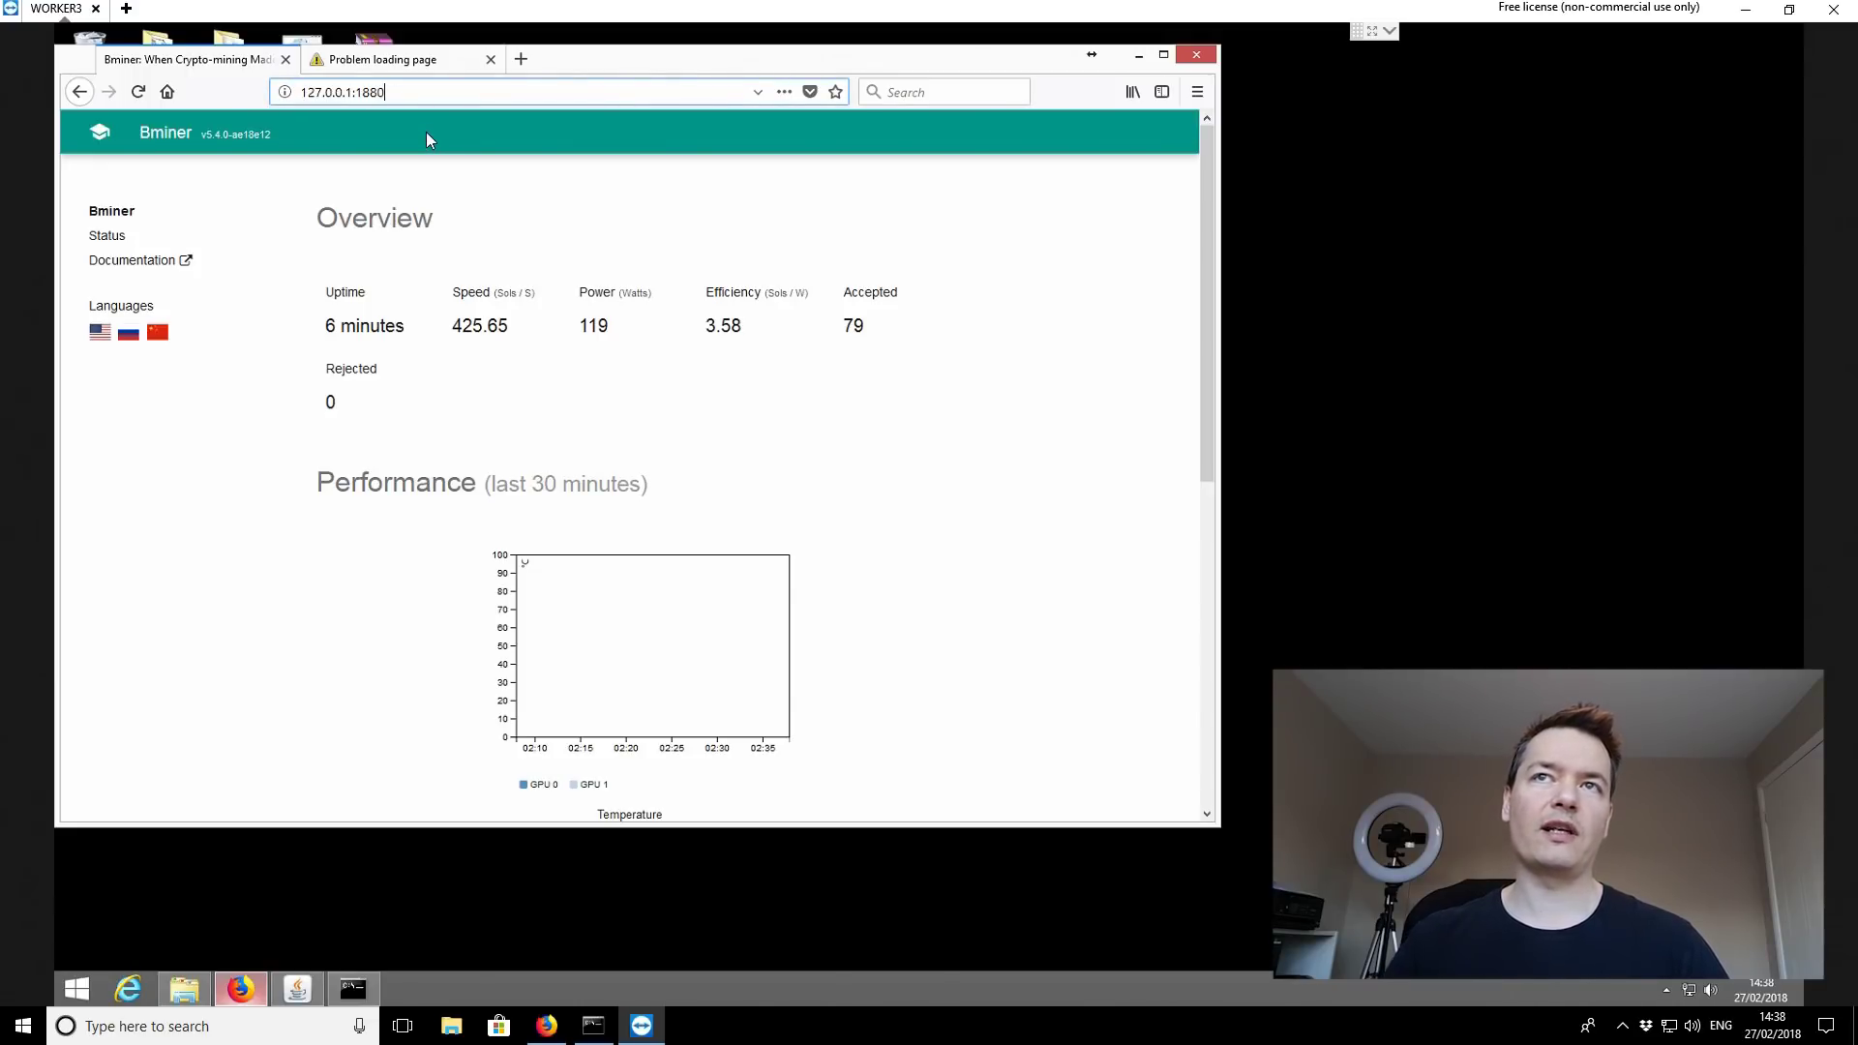
scroll(717, 386, down, 2)
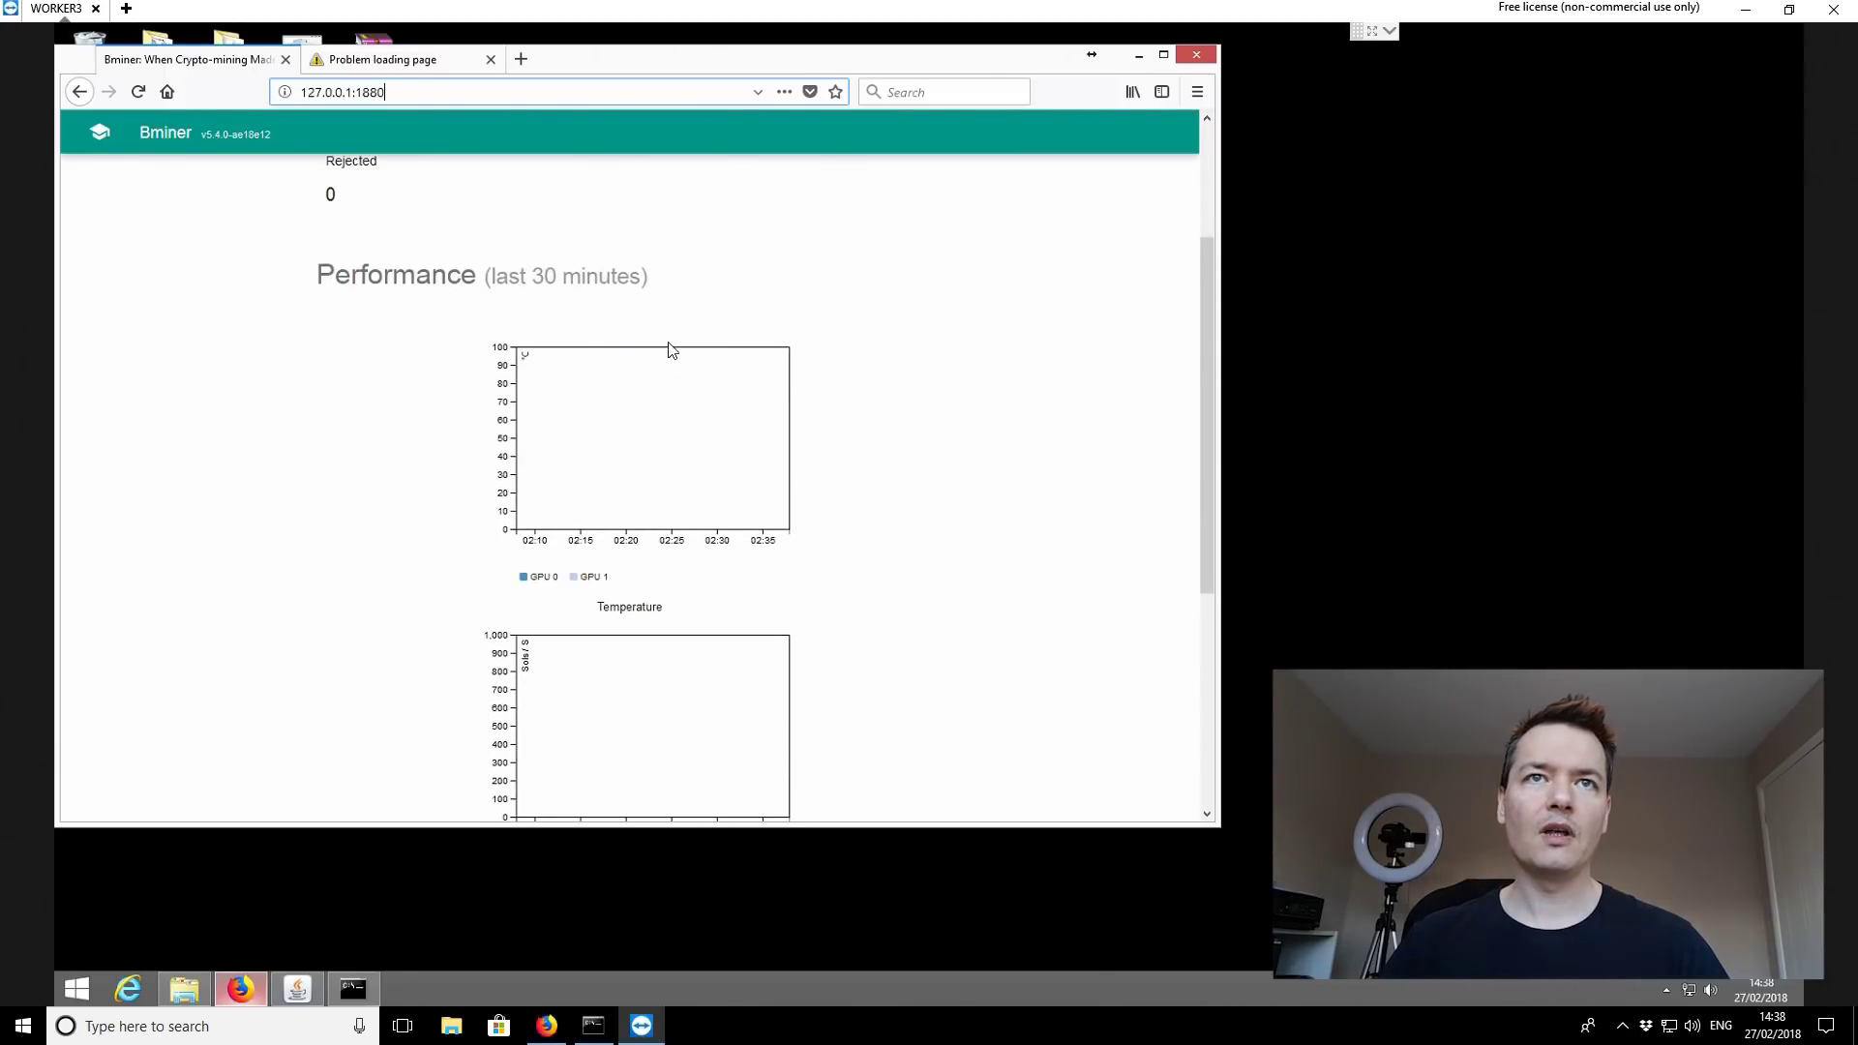
scroll(672, 350, down, 4)
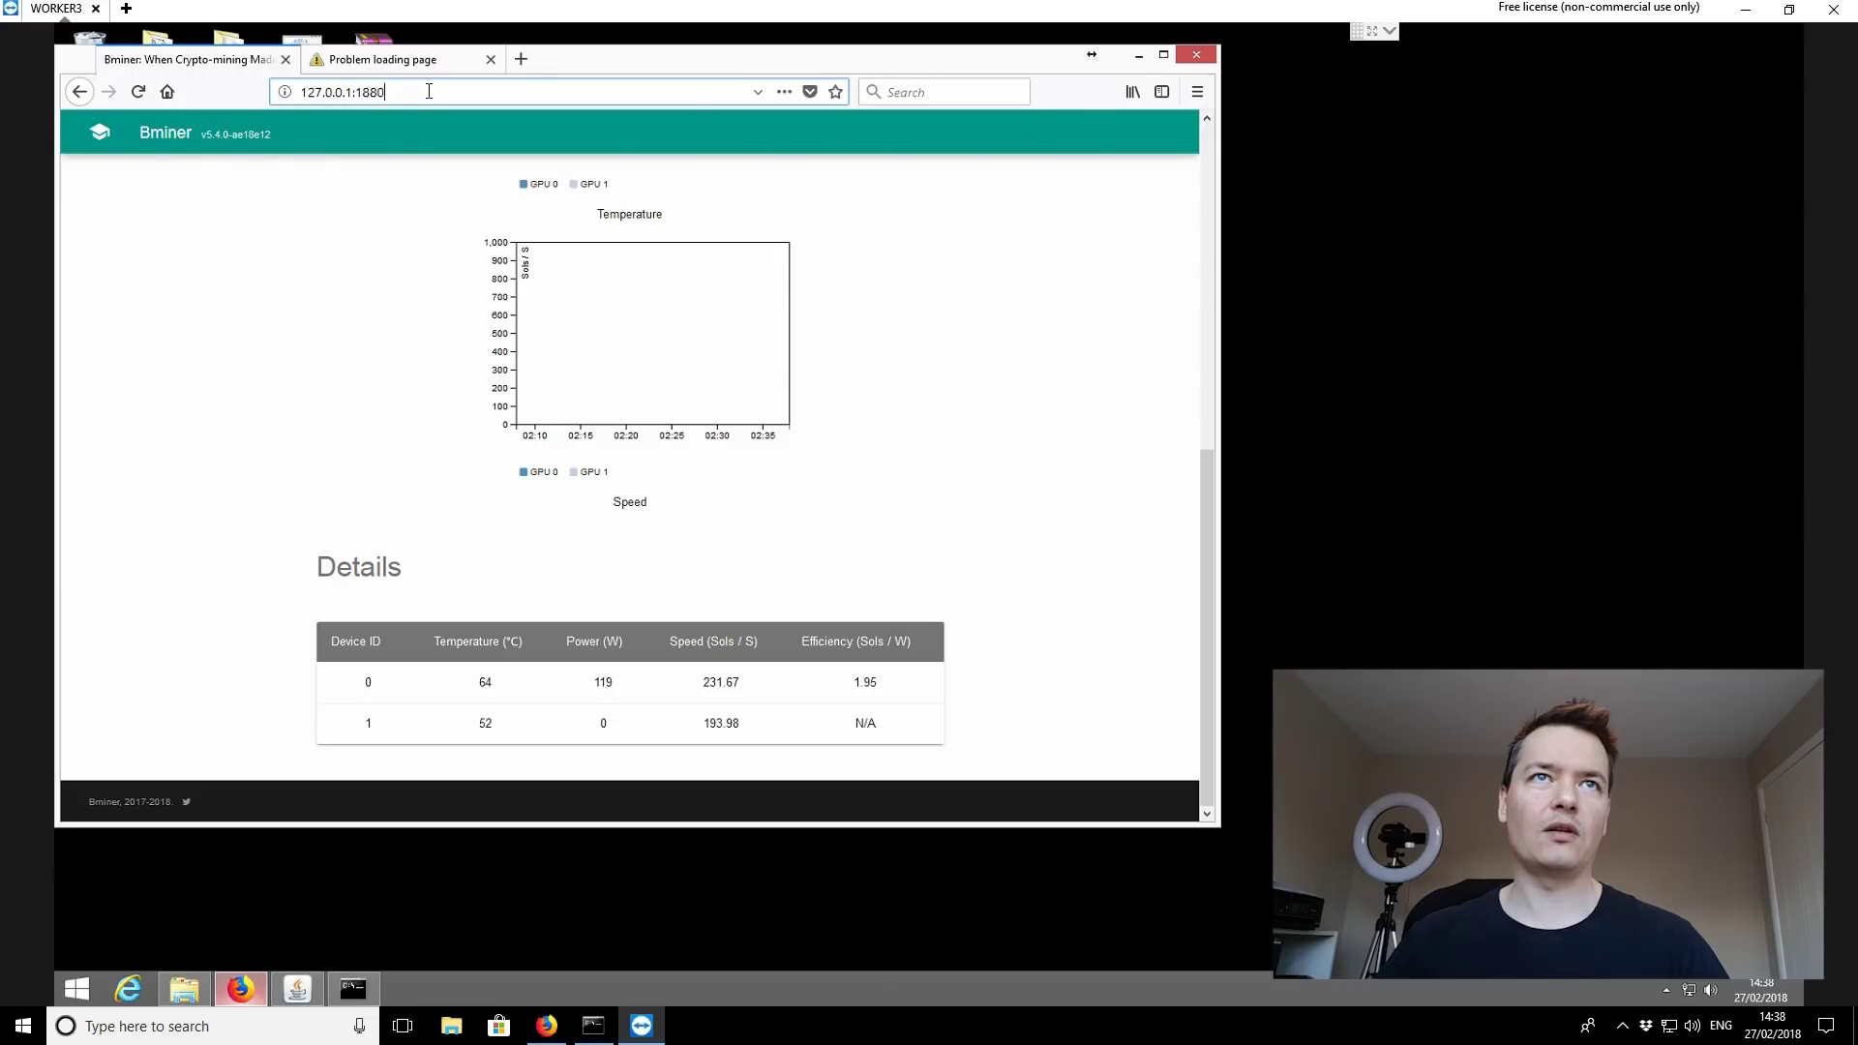
key(Return)
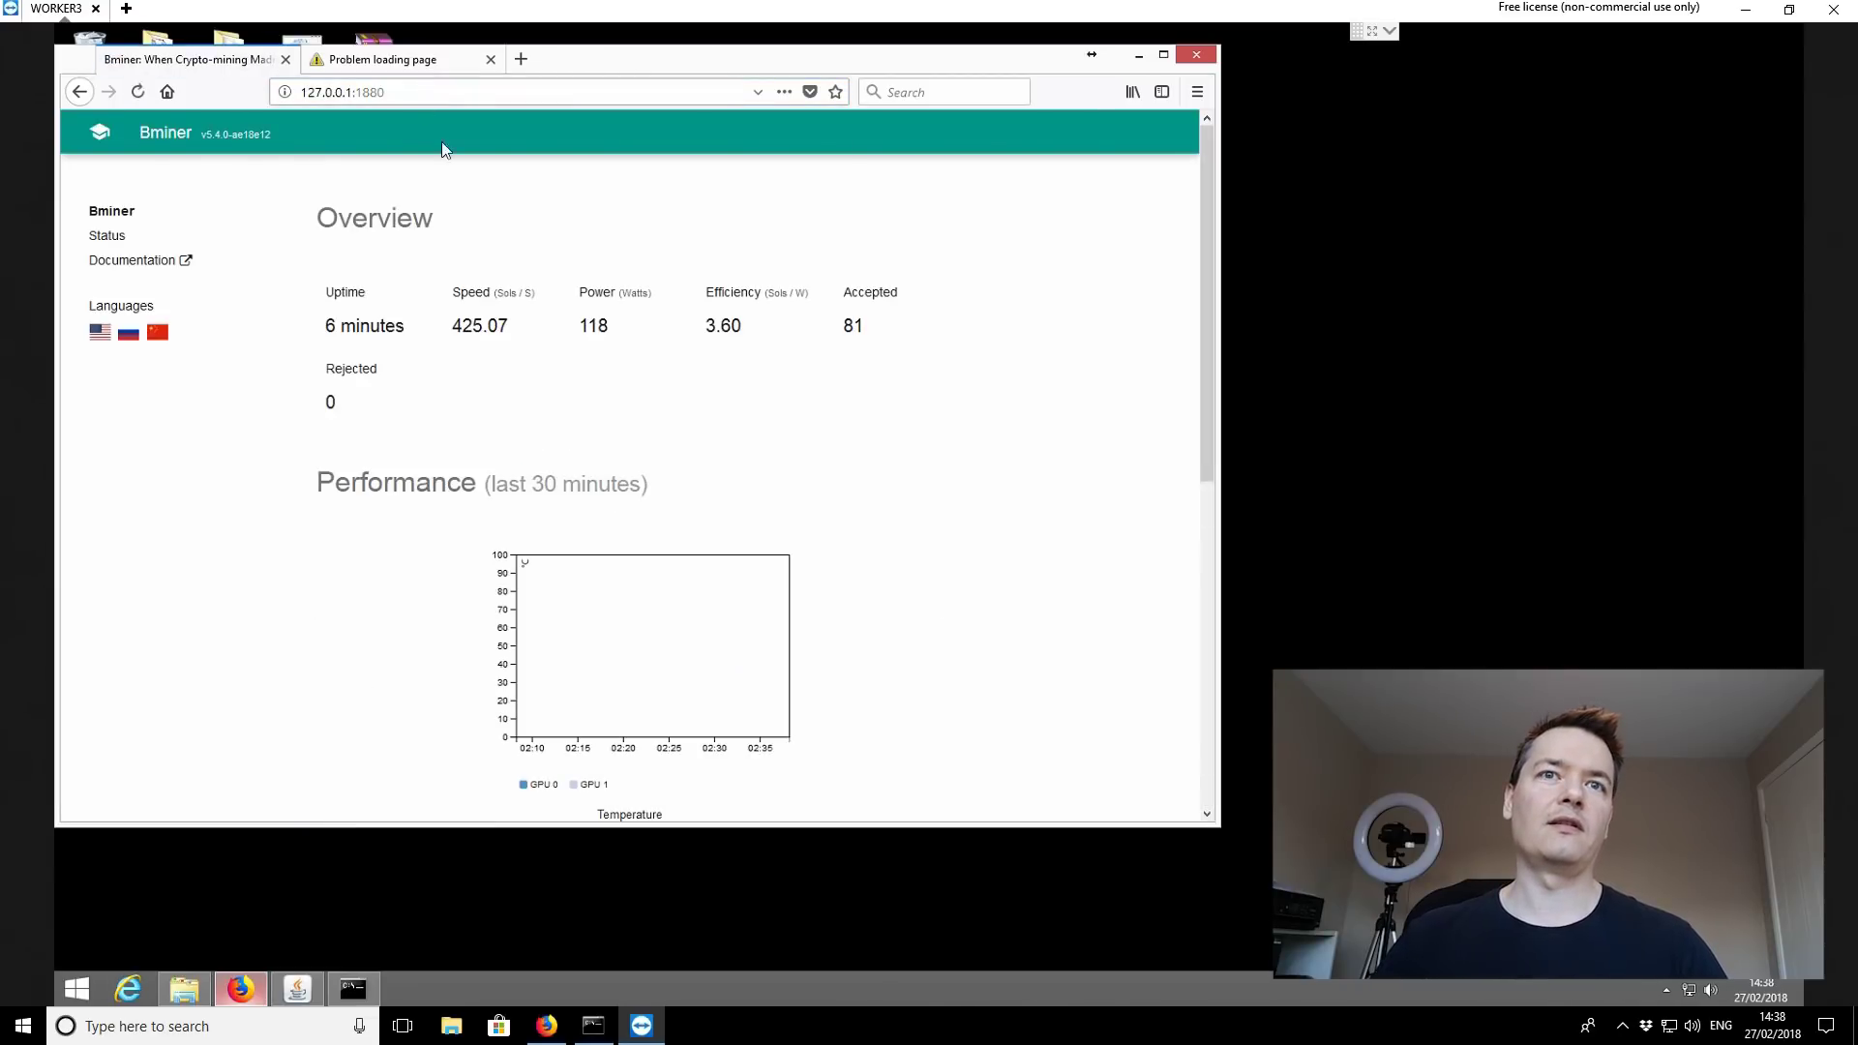
Step: Examine the Bminer overview figures and compare the power and speed of devices 0 and 1 in the Details table
scroll(609, 426, down, 1)
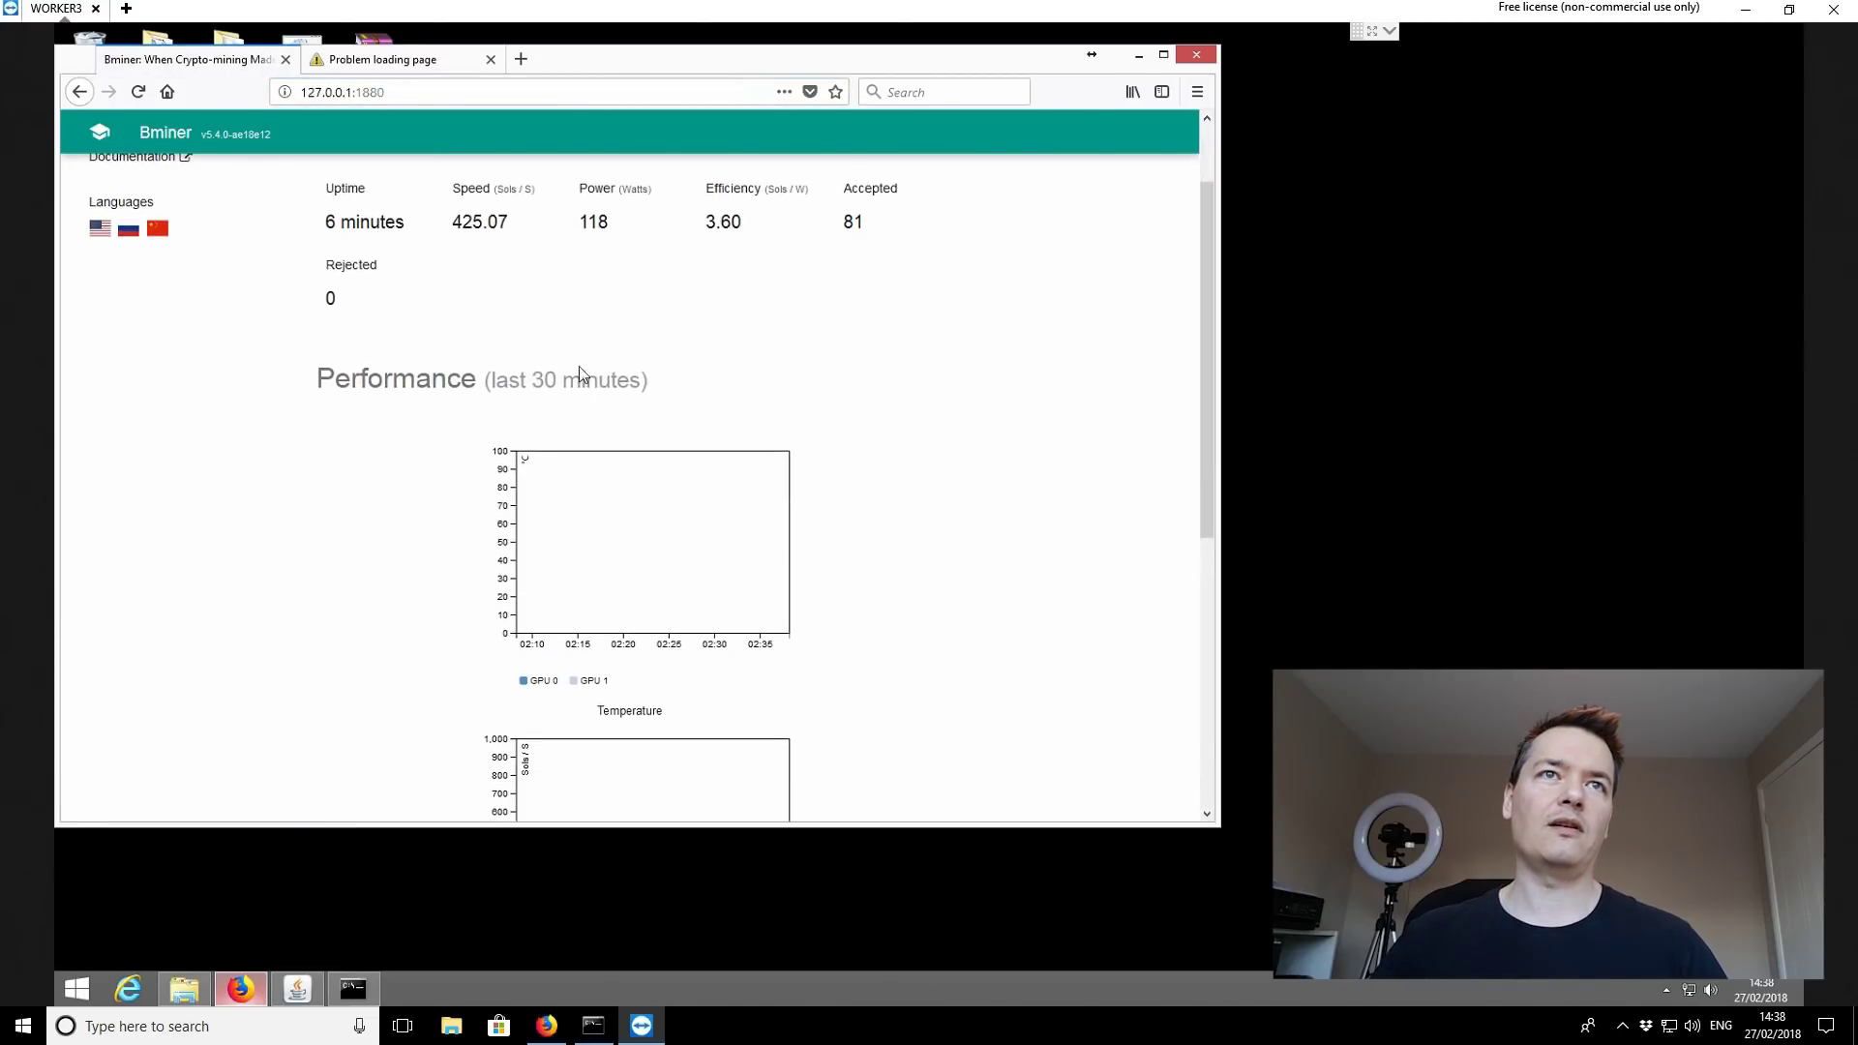
scroll(426, 276, up, 1)
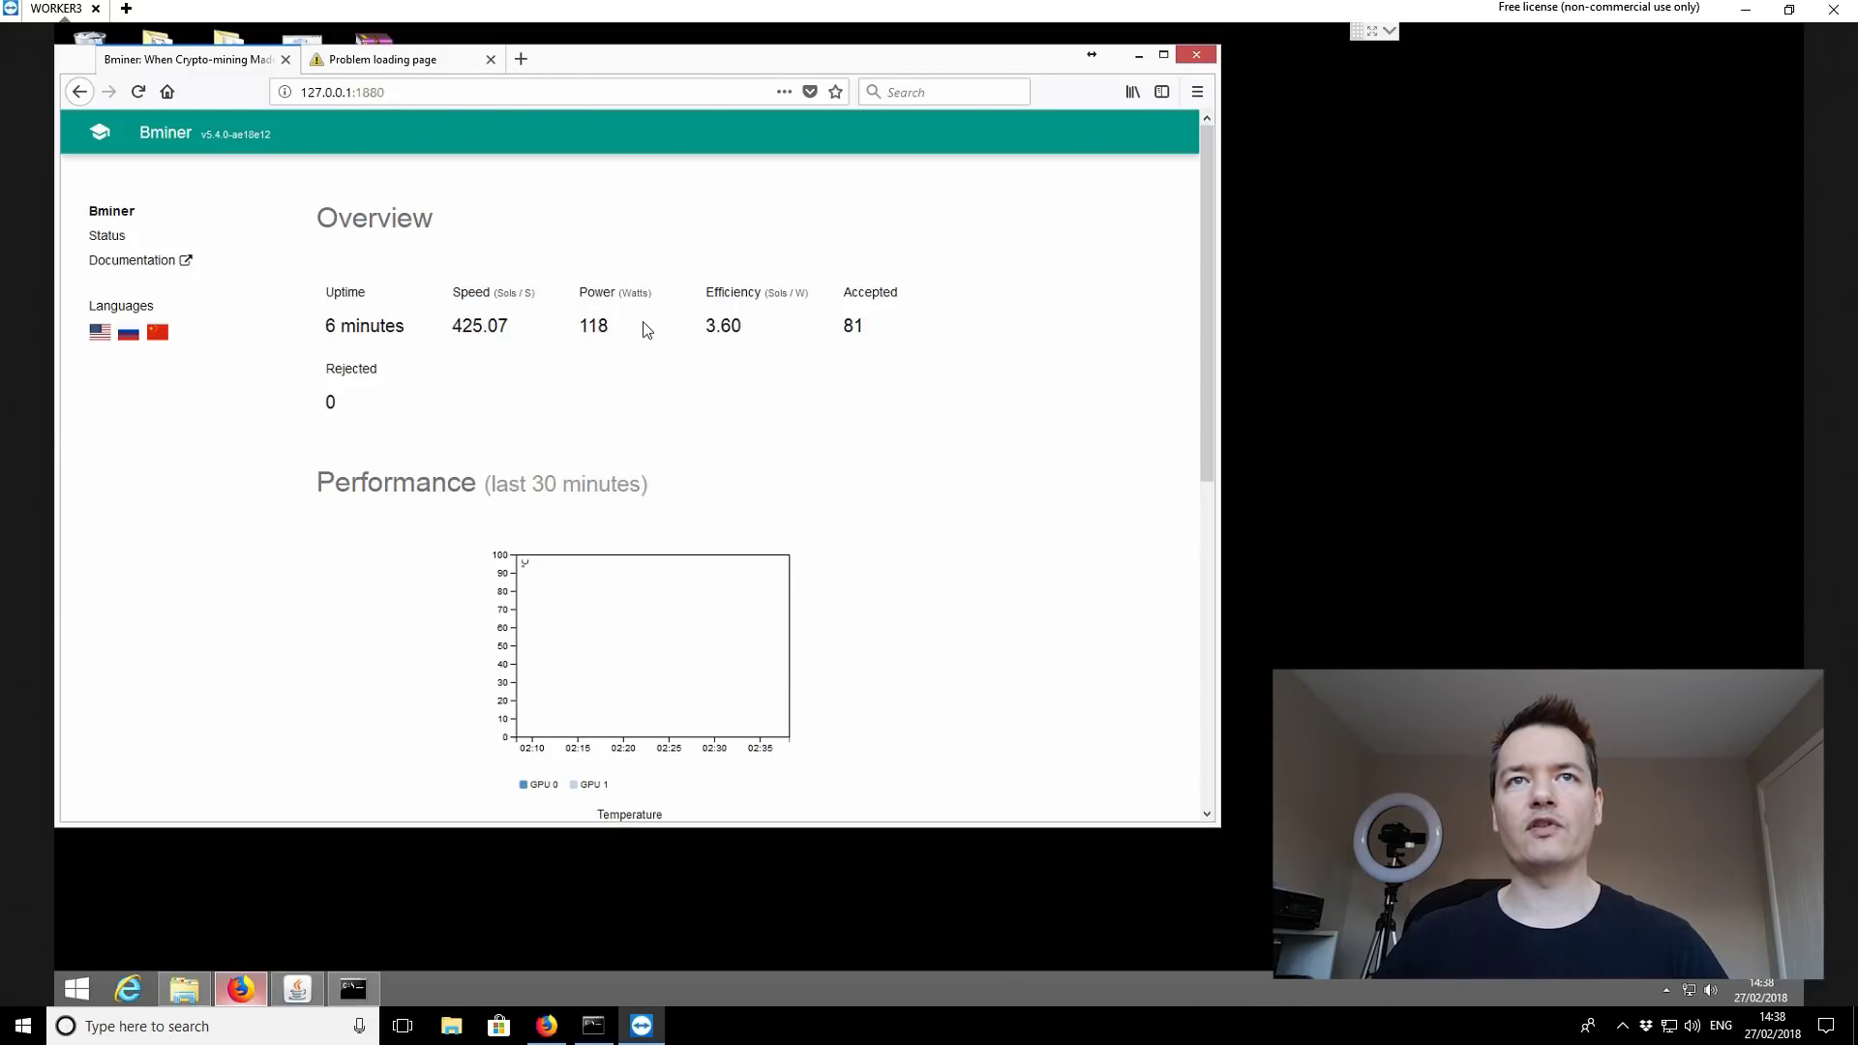
scroll(863, 325, down, 10)
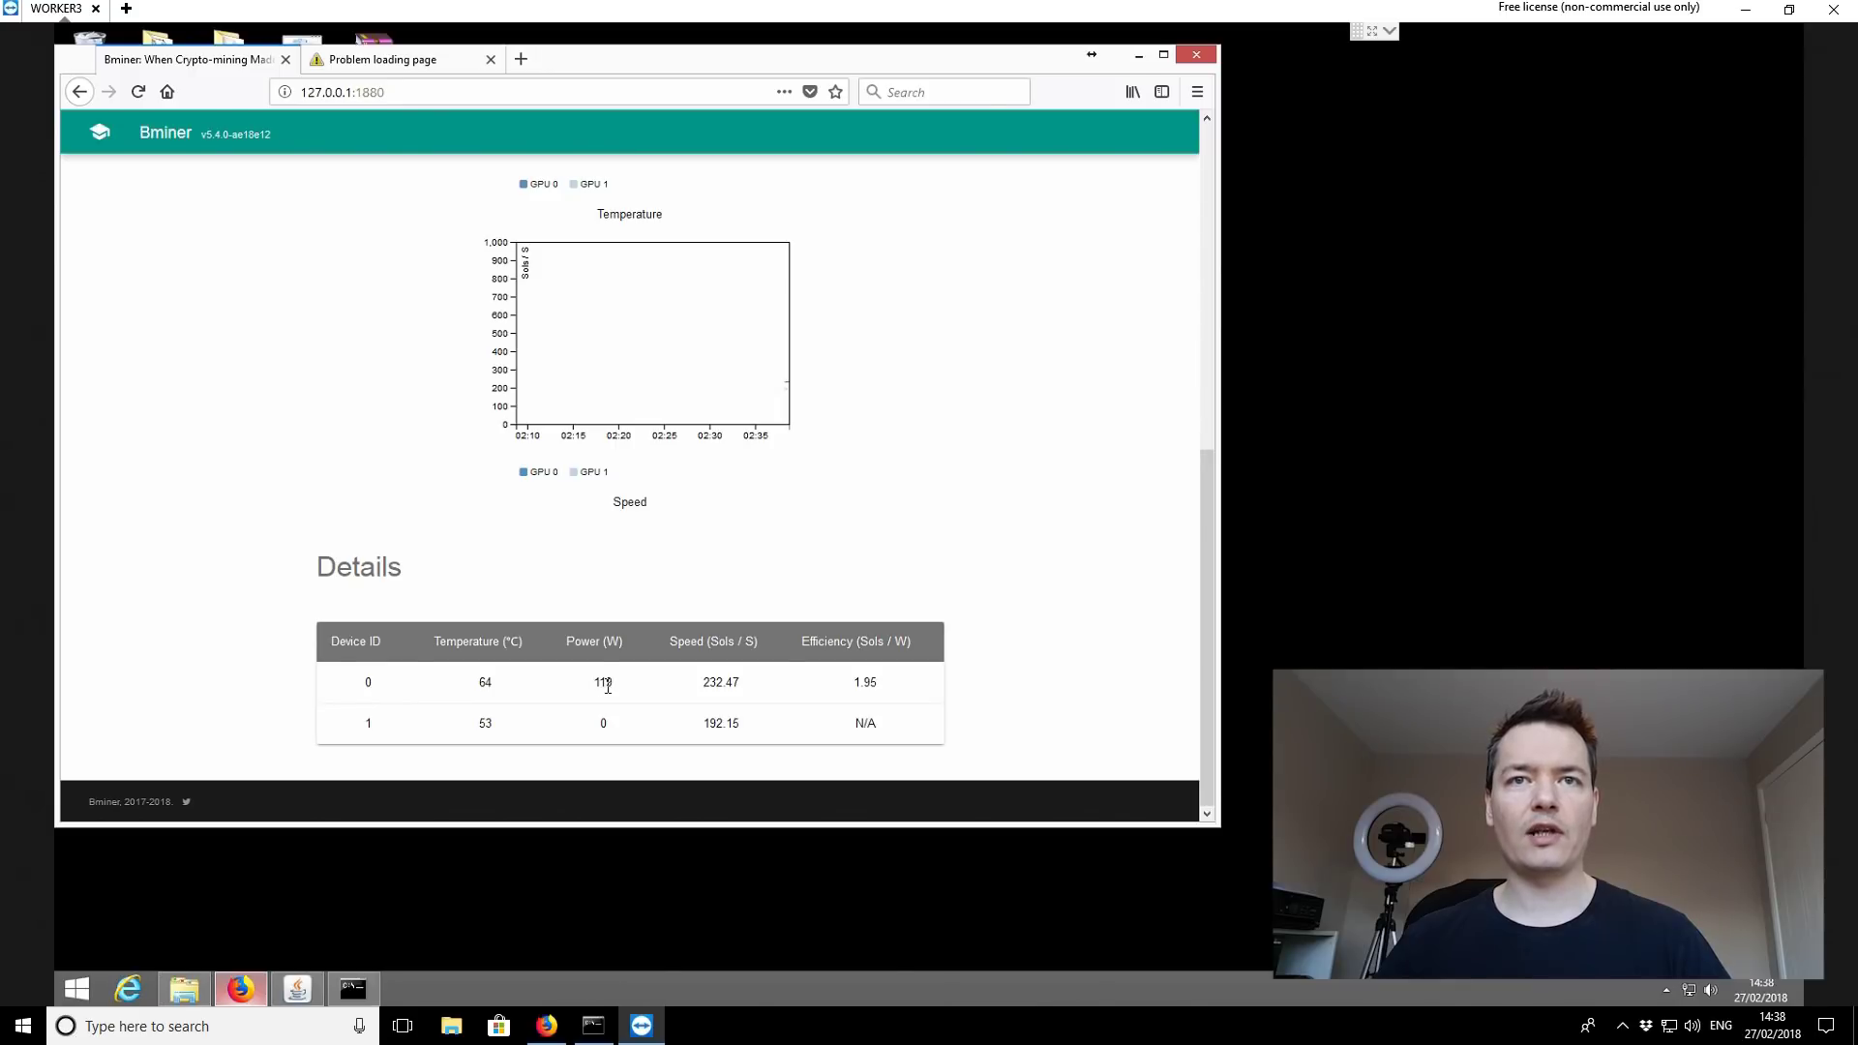
drag(702, 682, 725, 684)
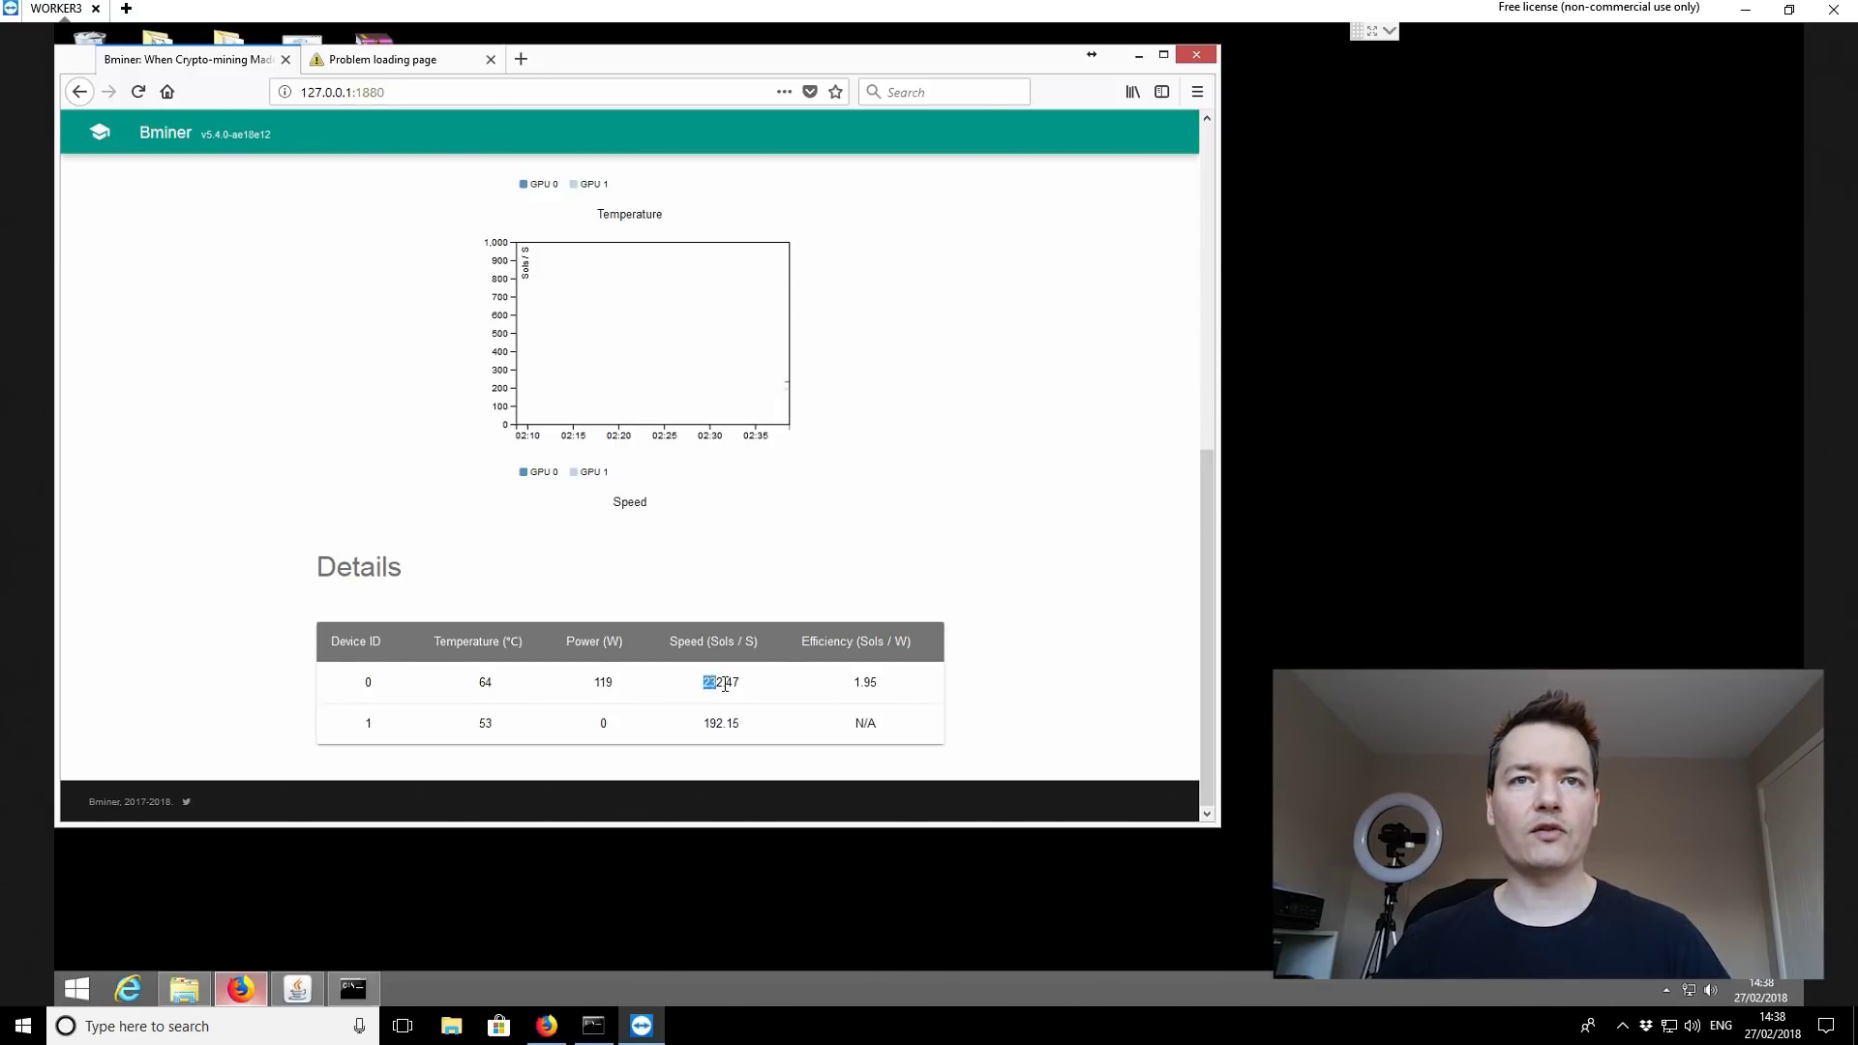
click(739, 684)
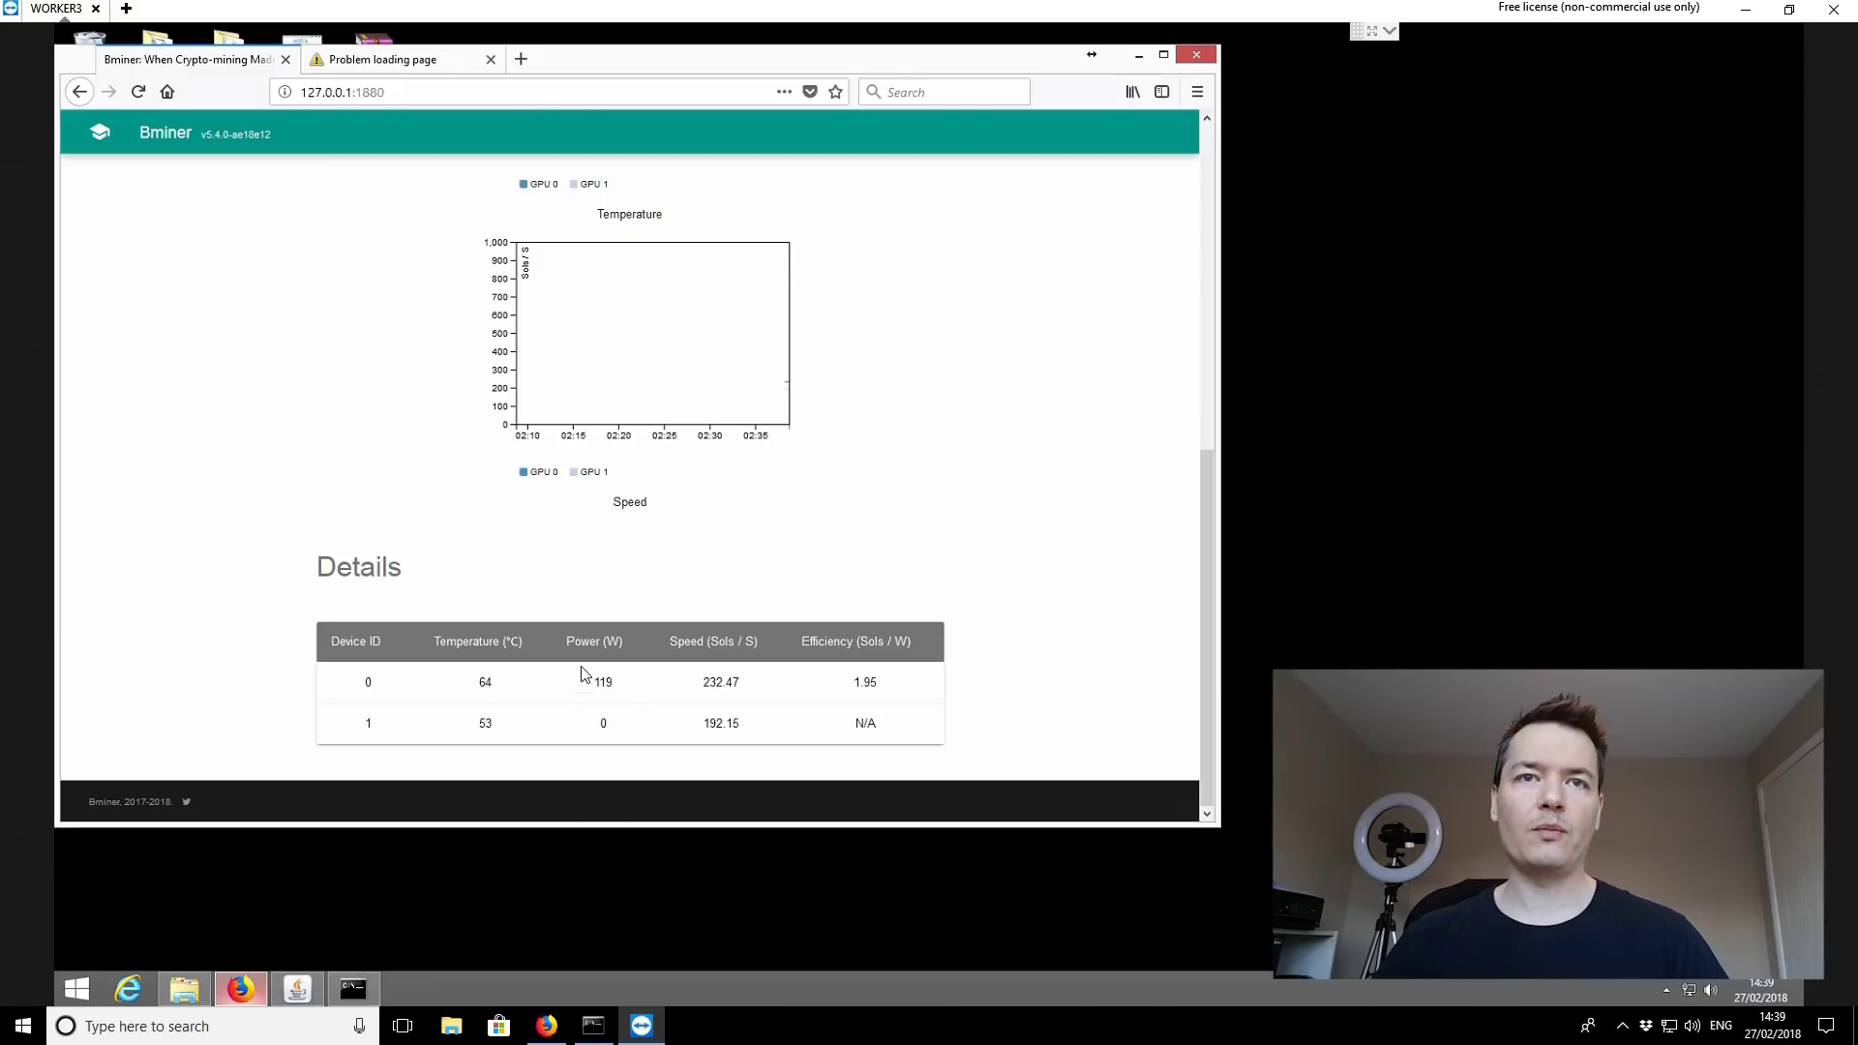
drag(697, 728, 751, 733)
click(747, 733)
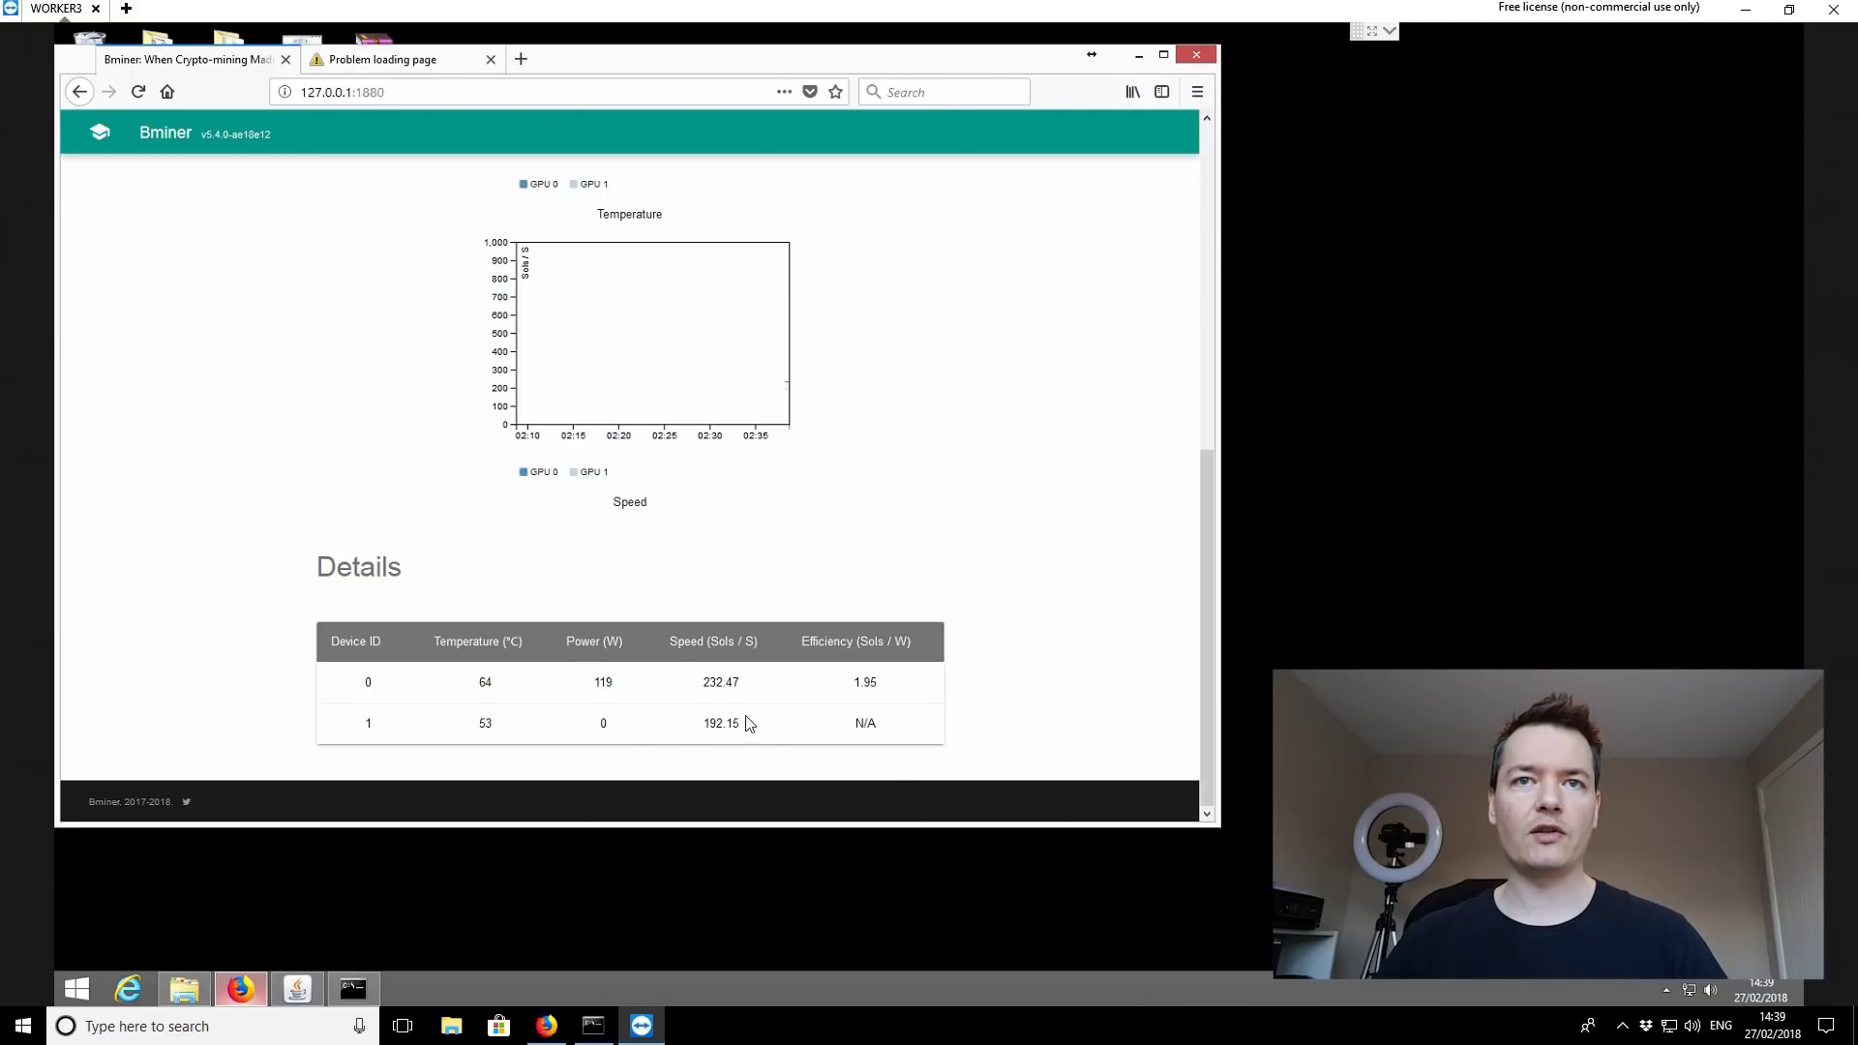
scroll(722, 630, up, 6)
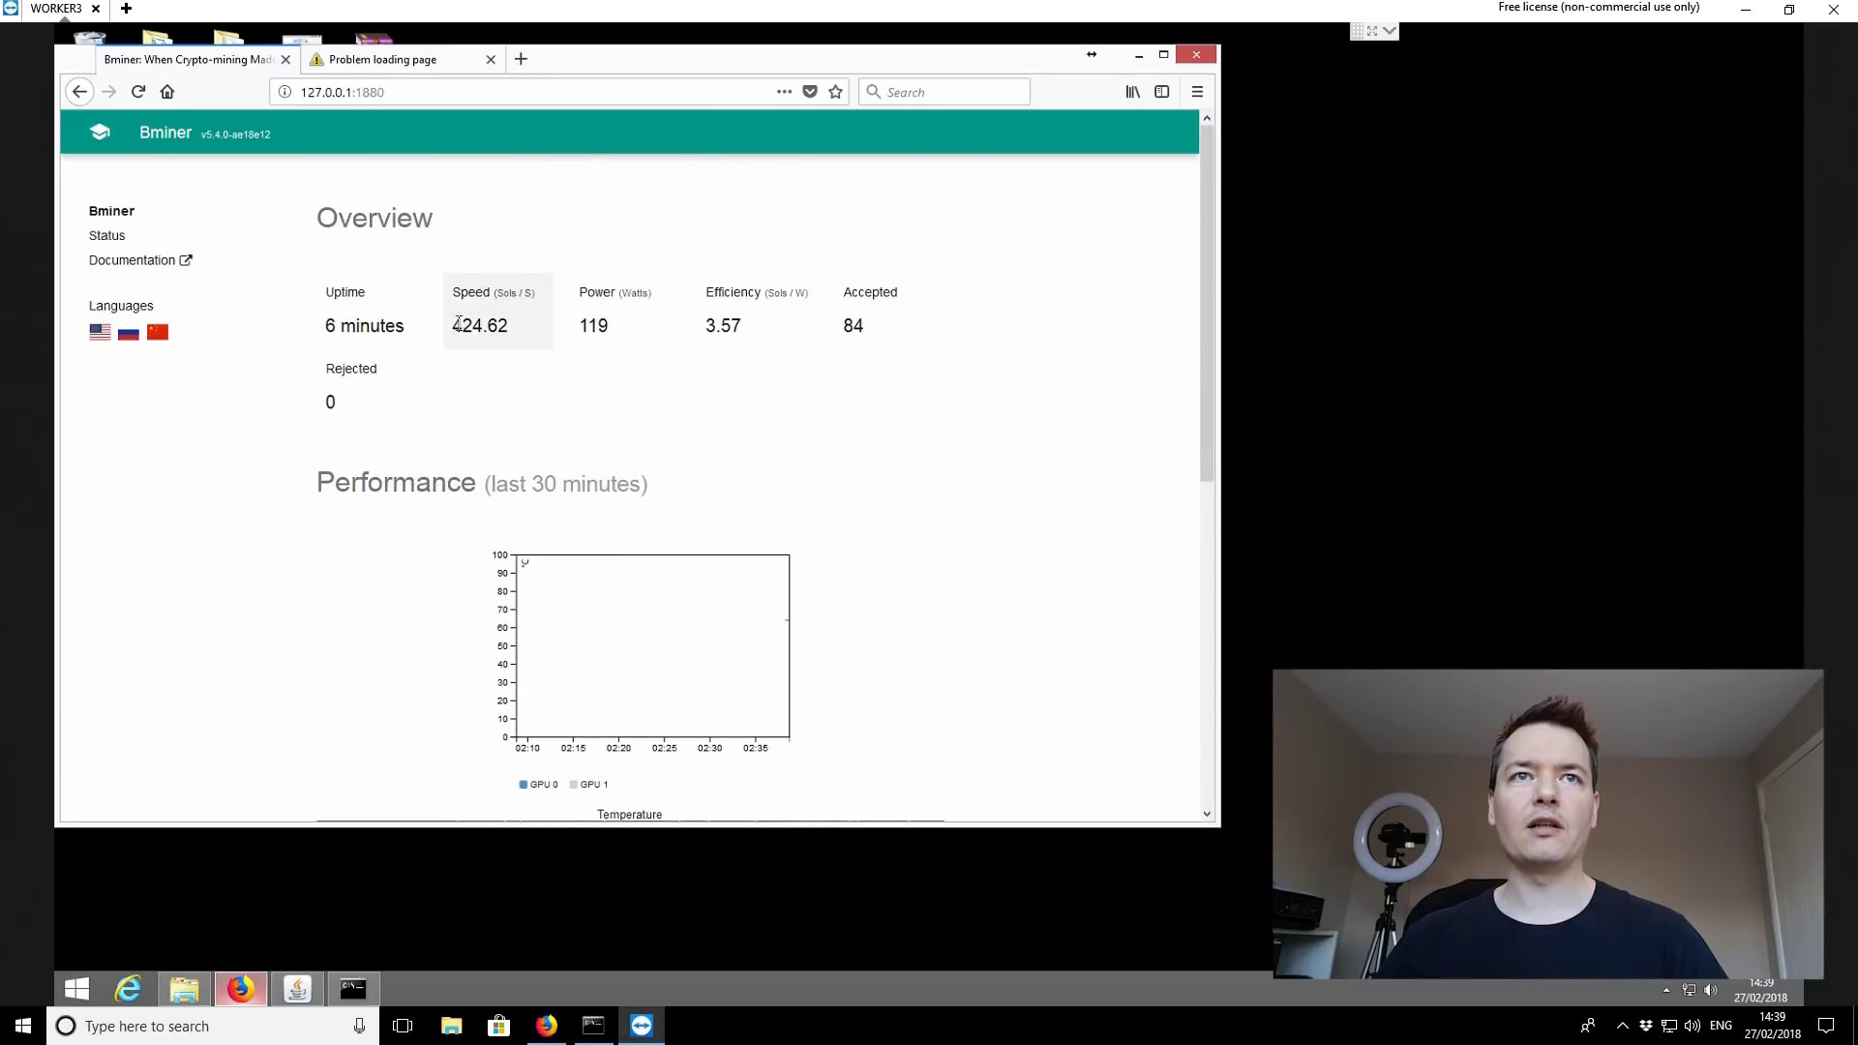